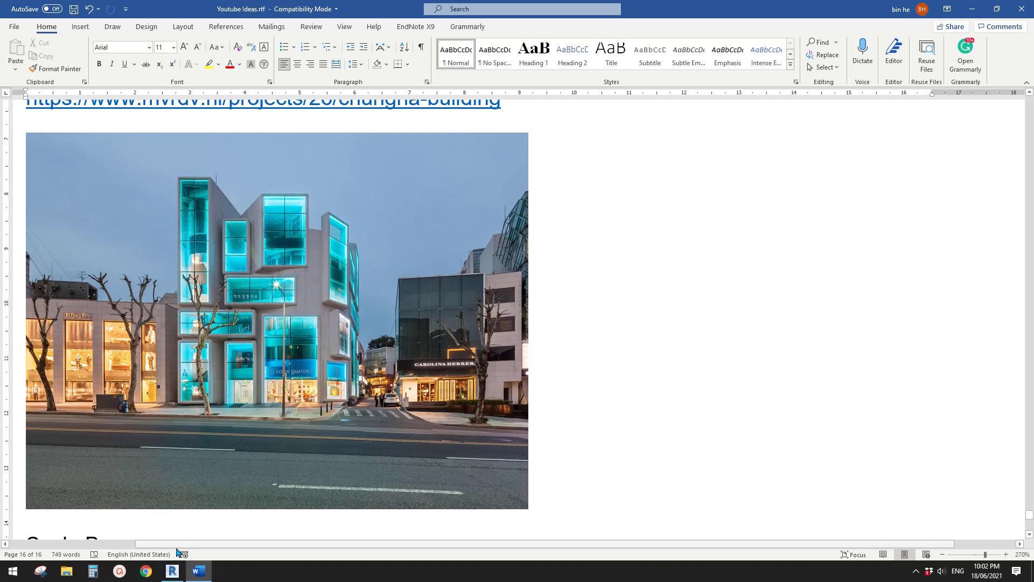
Step: Switch to Revit and create a new family from the Metric Generic Model face based.rft template
left_click(172, 571)
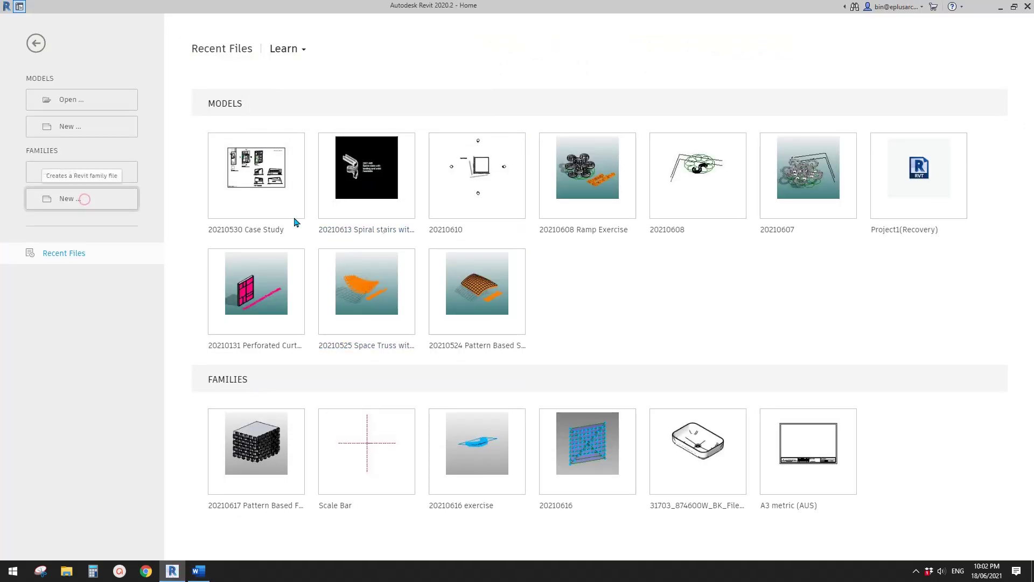
left_click_drag(702, 200, 707, 311)
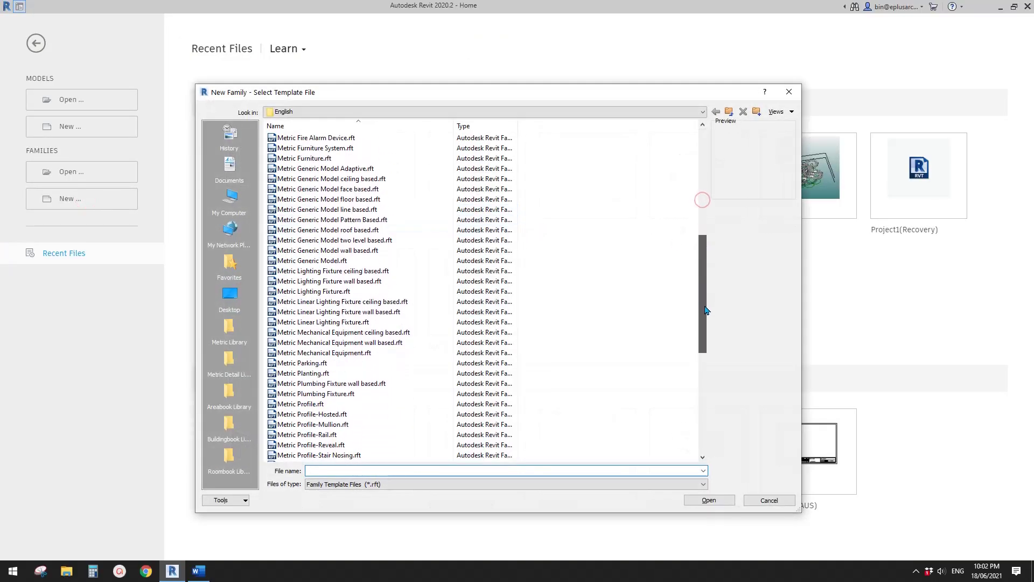
left_click(352, 193)
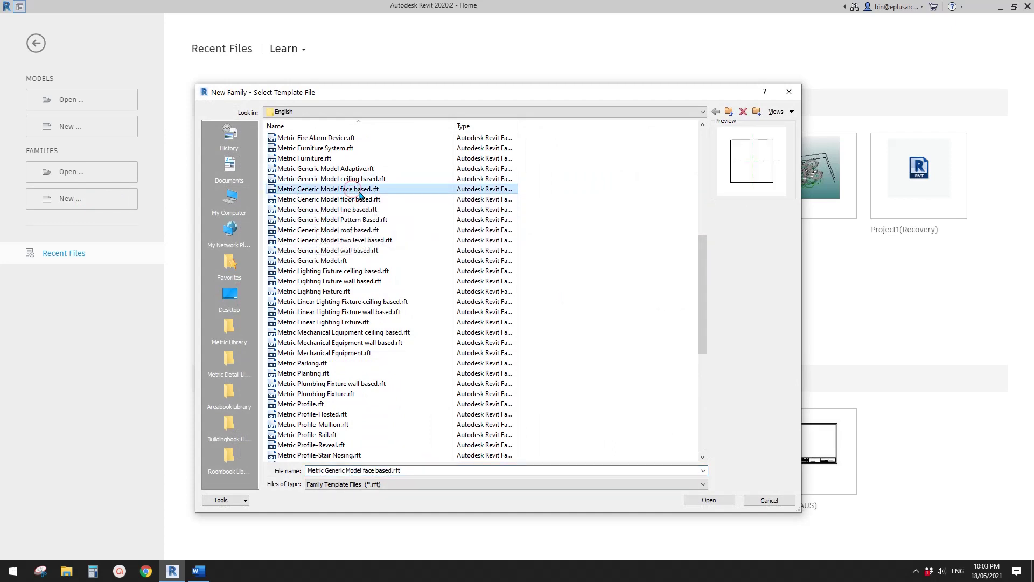
left_click(714, 499)
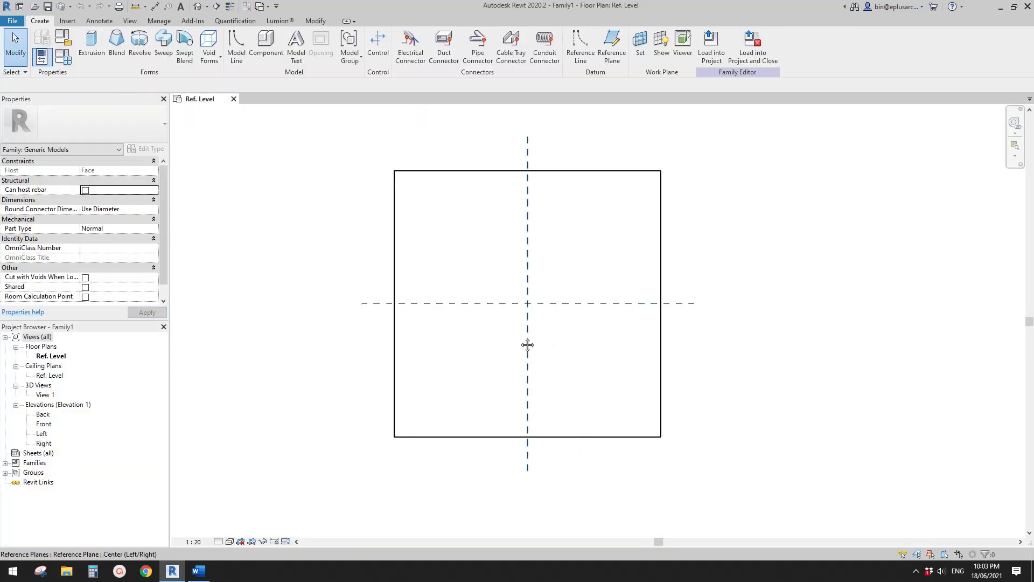
Step: Draw two vertical reference planes, about 468 mm left and about 595 mm right of the vertical center plane
scroll(514, 337, "up", 1)
middle_click_drag(530, 318, 503, 344)
key("r")
key("p")
left_click(423, 381)
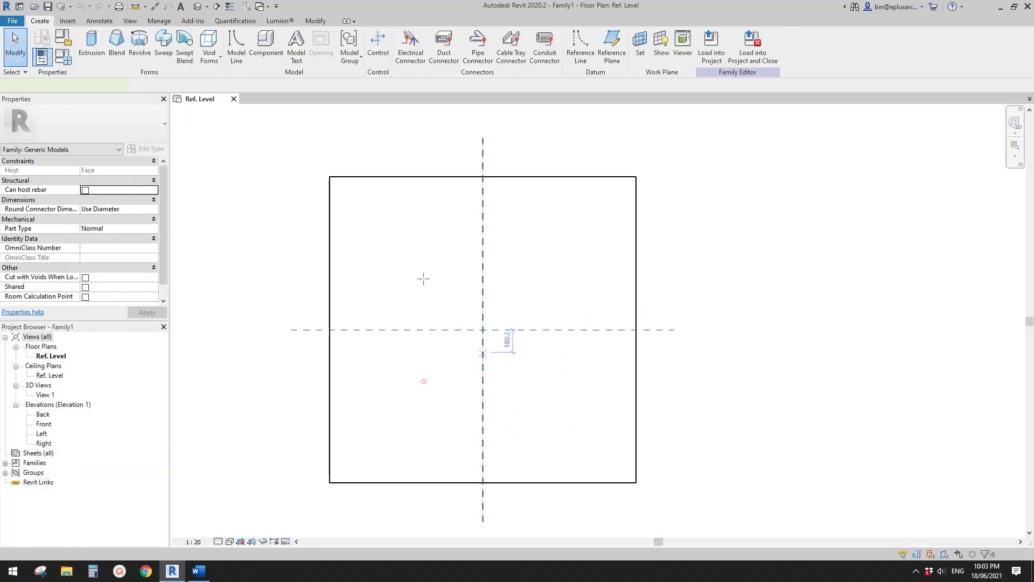
left_click(423, 240)
left_click(558, 415)
left_click(558, 242)
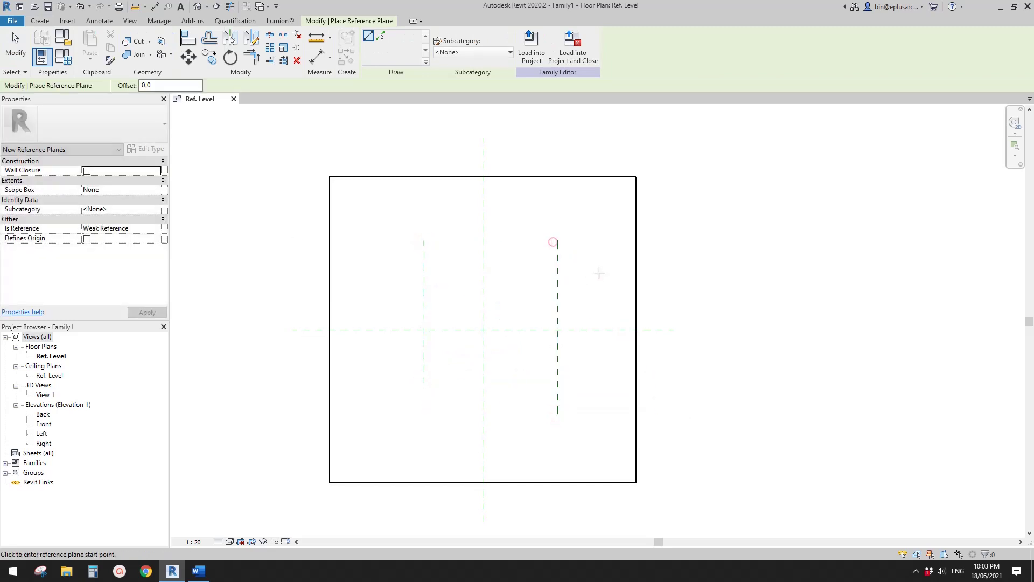
Step: Draw two horizontal reference planes, about 489 mm above and about 295 mm below the horizontal center plane
left_click(601, 268)
left_click(392, 268)
left_click(378, 367)
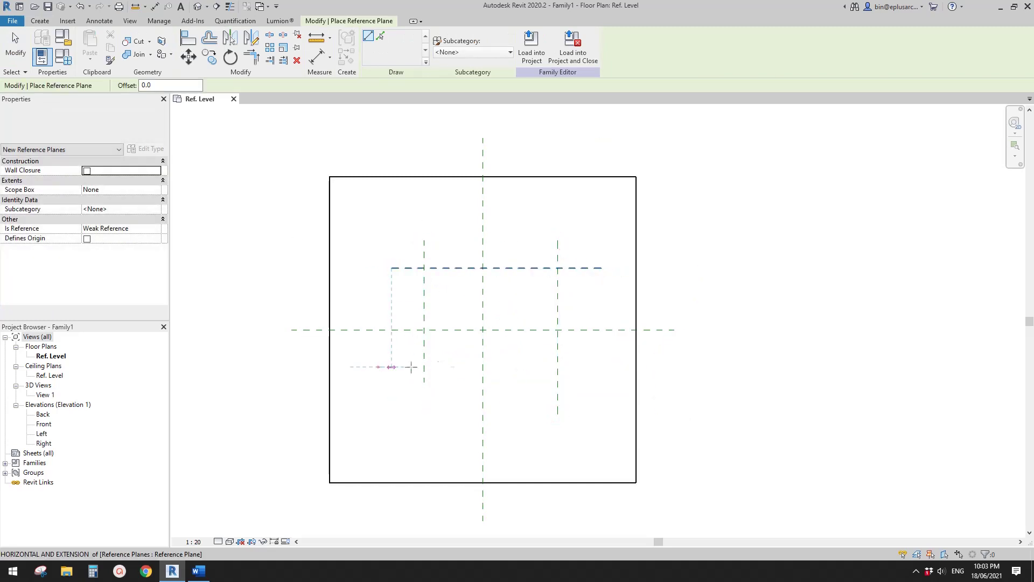
left_click(603, 367)
key("Escape")
key("Escape")
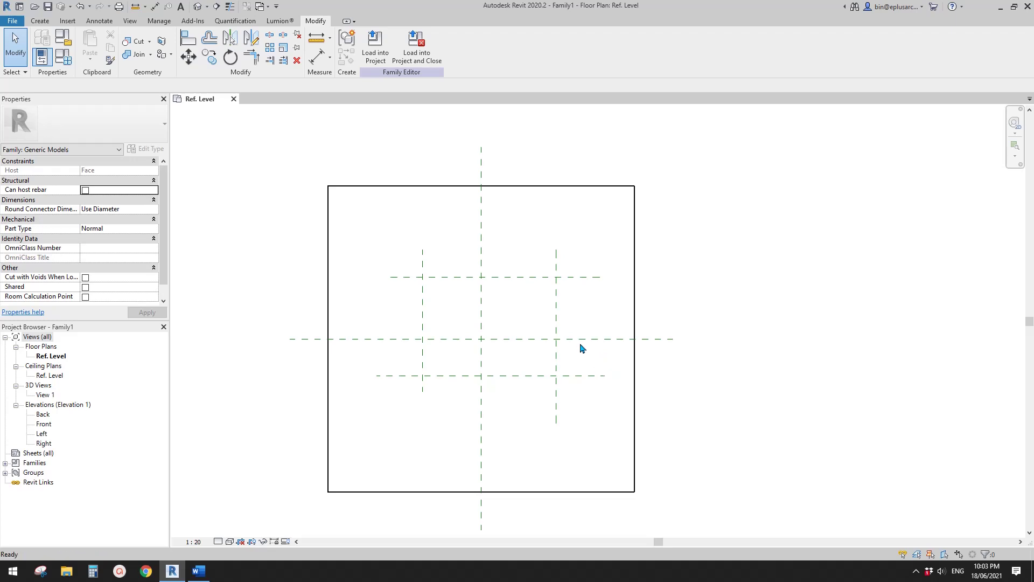
Step: Dimension the two outer horizontal planes equally about the center plane and add an overall dimension between them
key("d")
key("i")
left_click(593, 277)
left_click(591, 338)
left_click(595, 375)
left_click(600, 358)
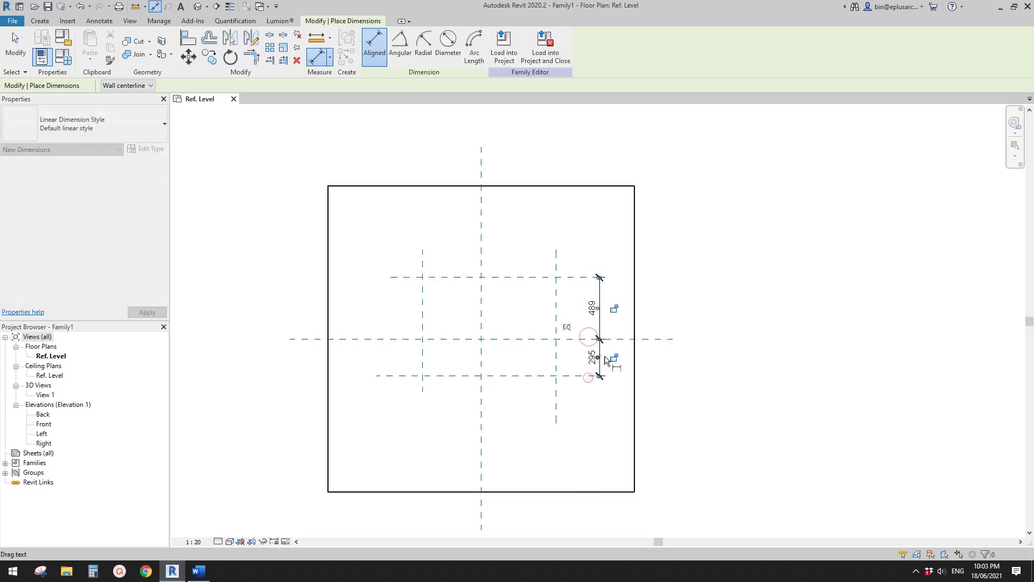
left_click(566, 327)
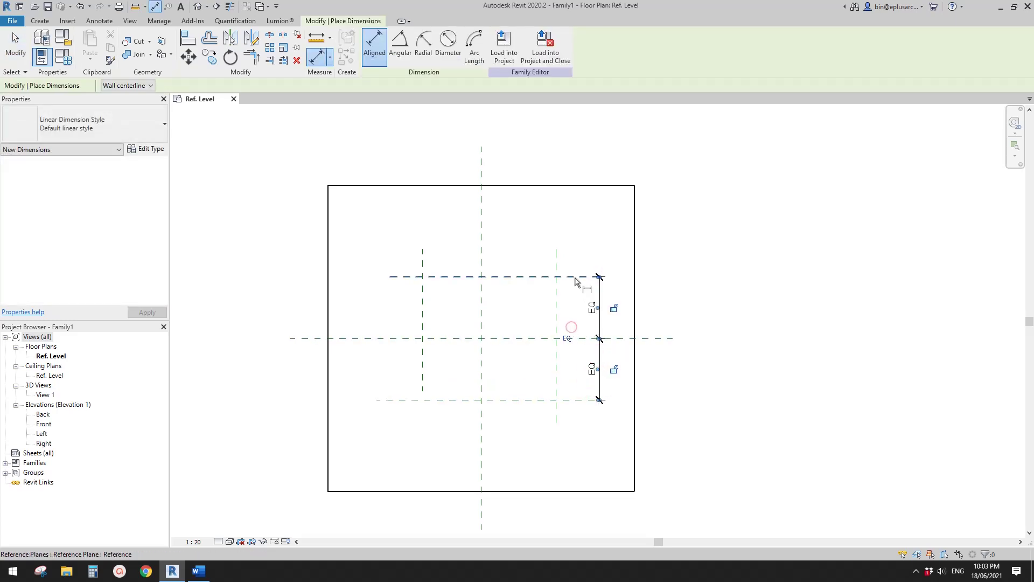
left_click(599, 400)
left_click(618, 371)
Step: Dimension the two outer vertical planes equally about the center plane and add an overall dimension between them
left_click(554, 264)
left_click(480, 256)
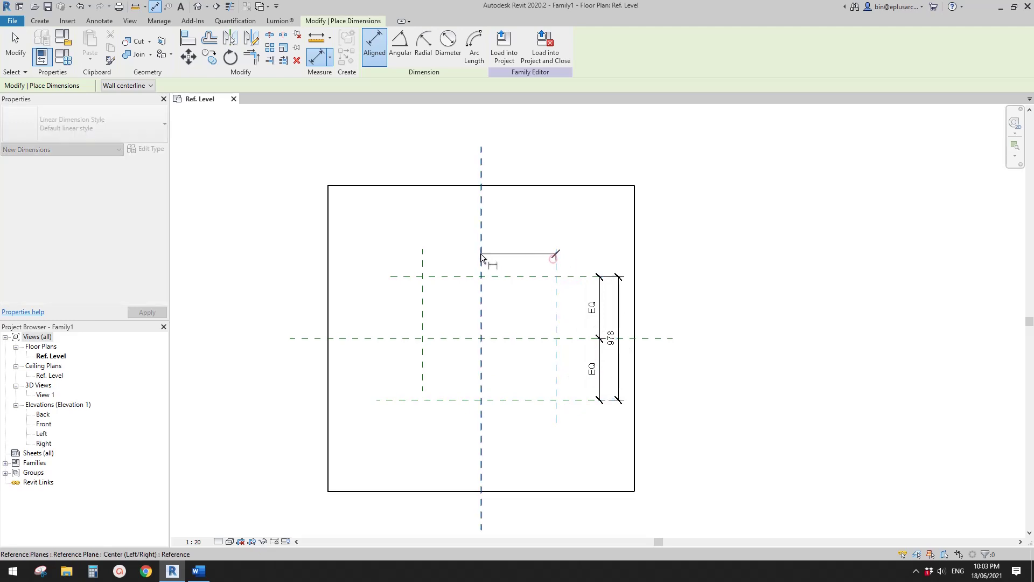
left_click(423, 256)
left_click(446, 229)
left_click(480, 195)
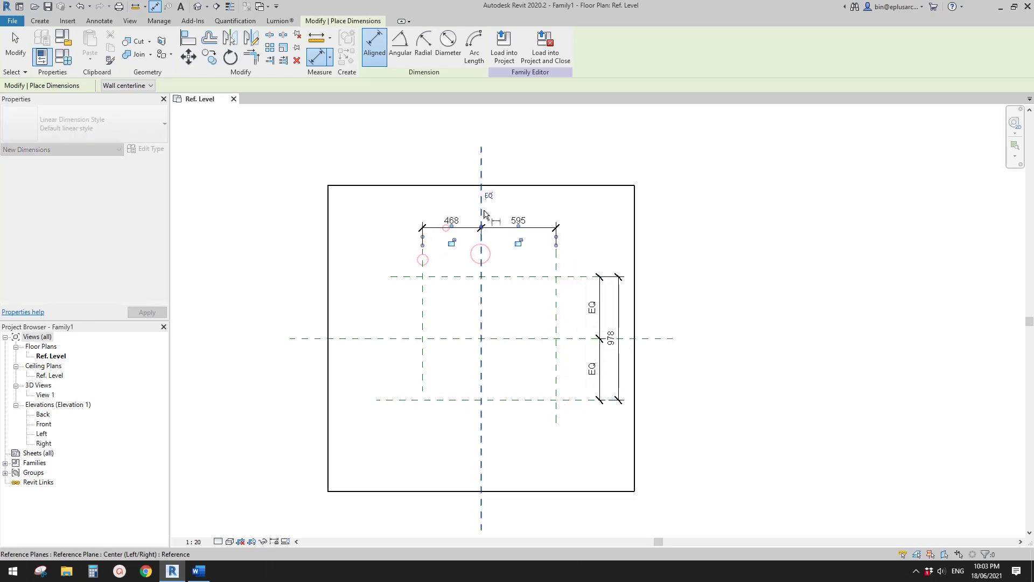
left_click(556, 265)
left_click(407, 267)
left_click(421, 204)
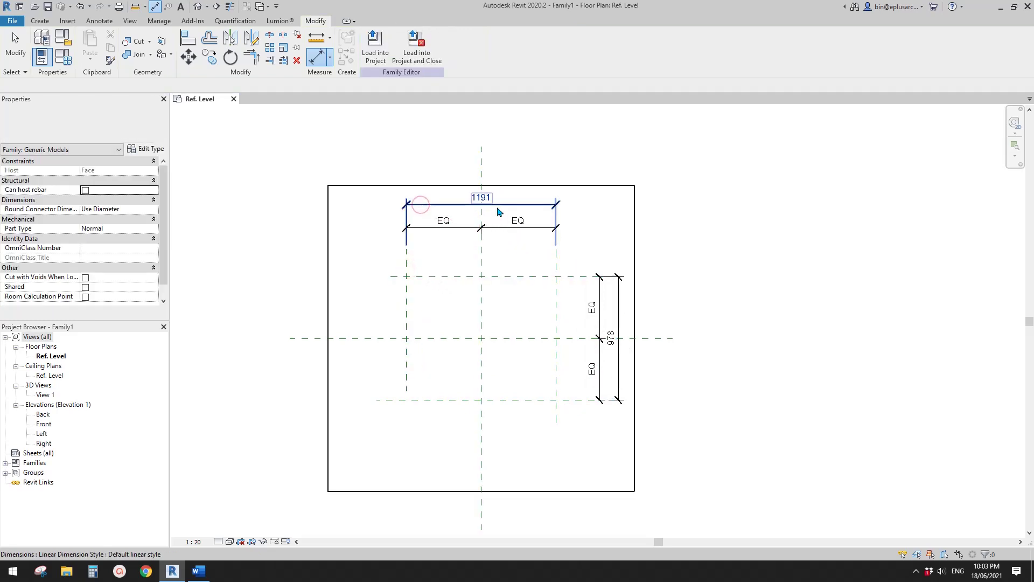
key("Escape")
Step: Label the overall dimension between the outer vertical planes with a new instance parameter named W
left_click(470, 203)
scroll(462, 258, "up", 1)
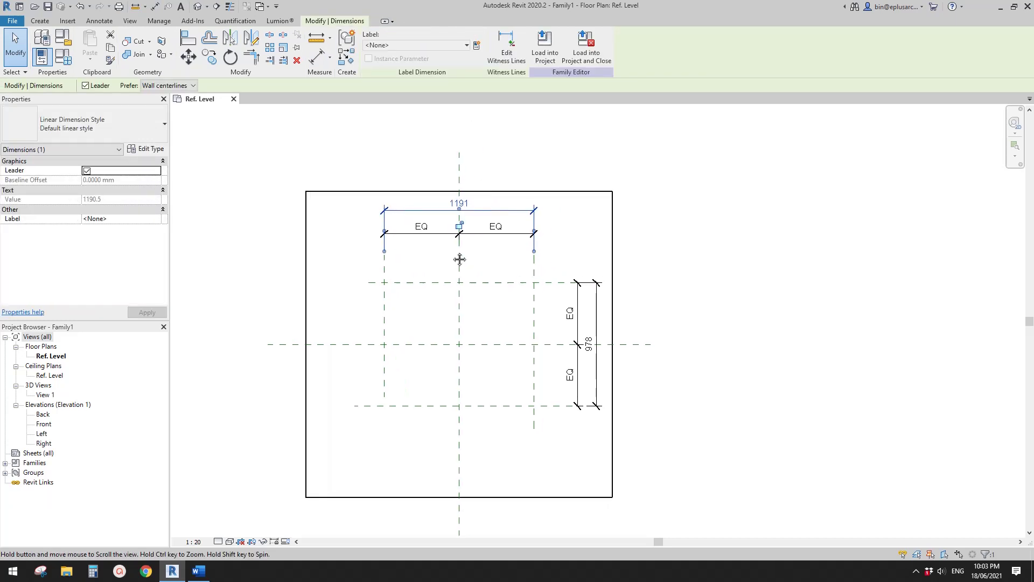
left_click(476, 45)
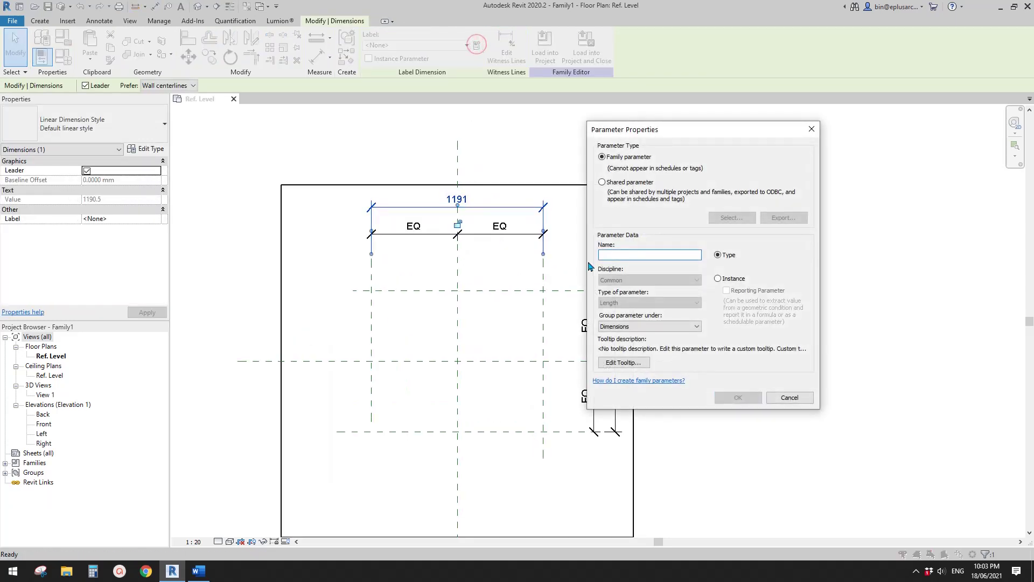
left_click_drag(613, 256, 591, 260)
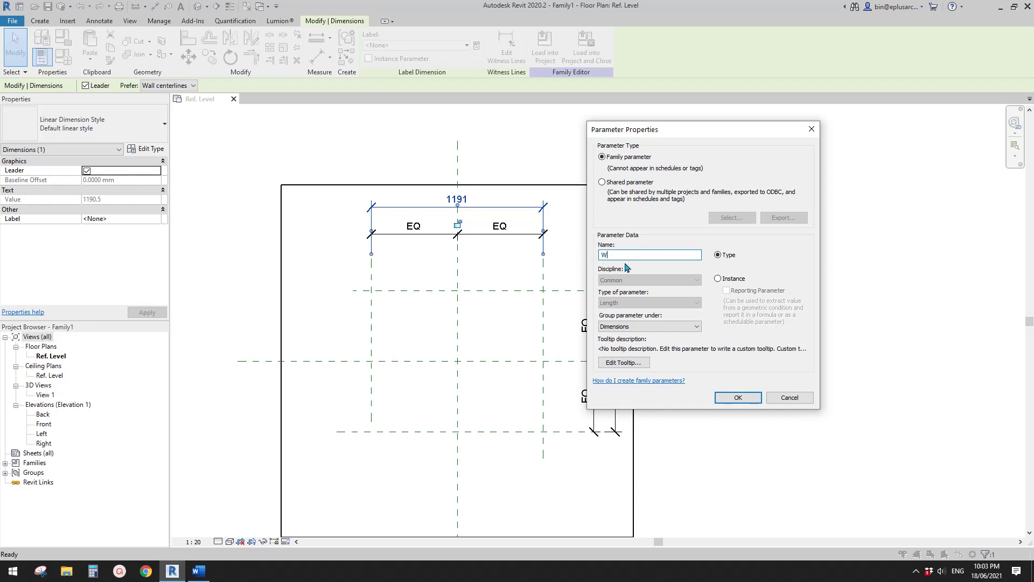
left_click(718, 279)
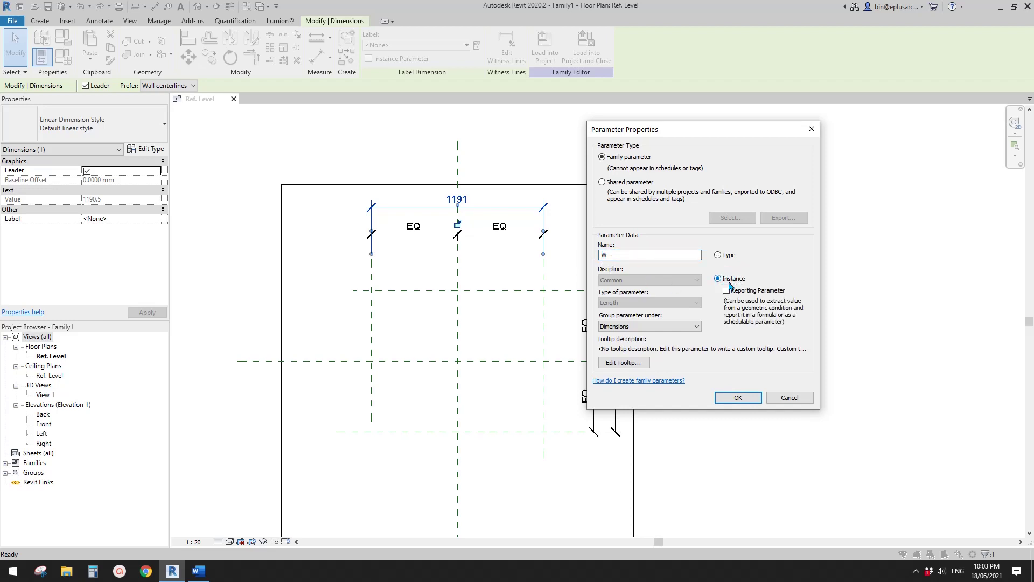
left_click(738, 396)
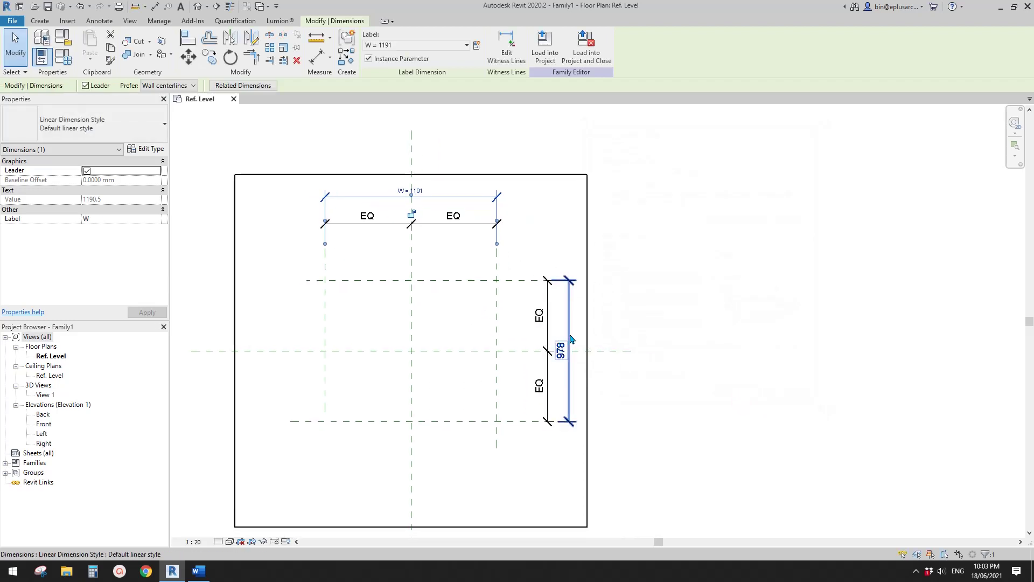
Step: Label the overall dimension between the outer horizontal planes with a new instance parameter named H
left_click(478, 46)
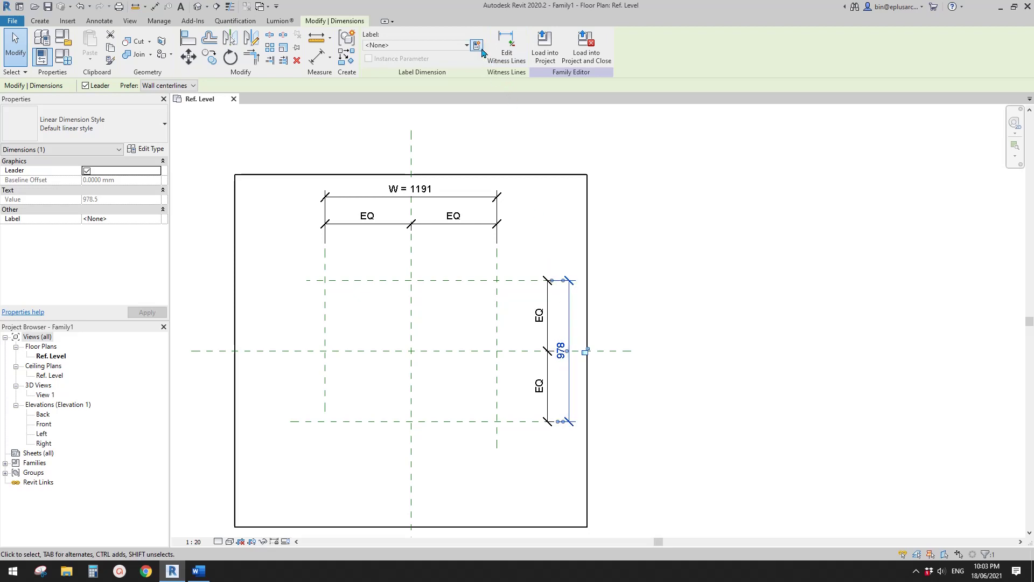
type("H")
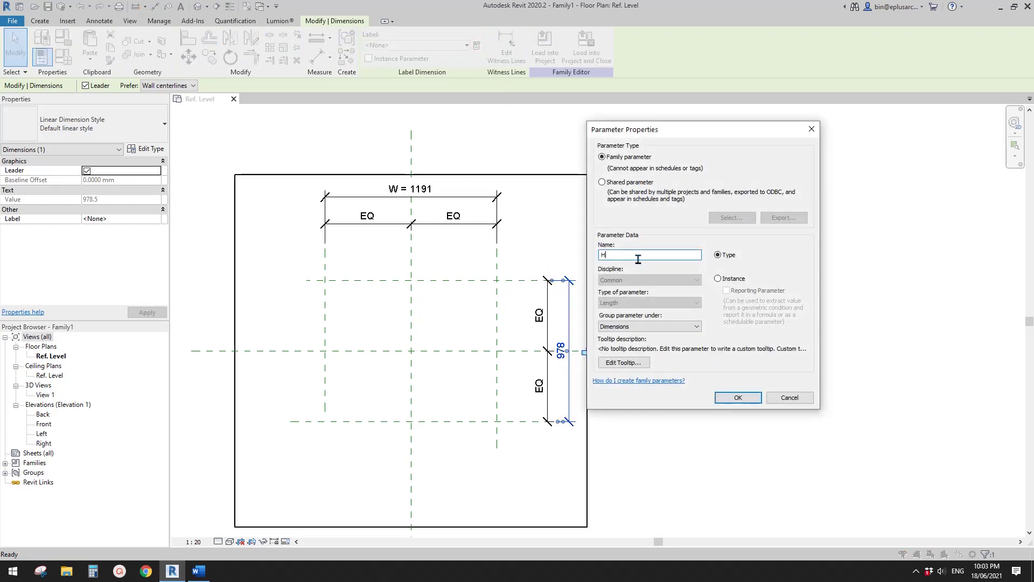
left_click(732, 279)
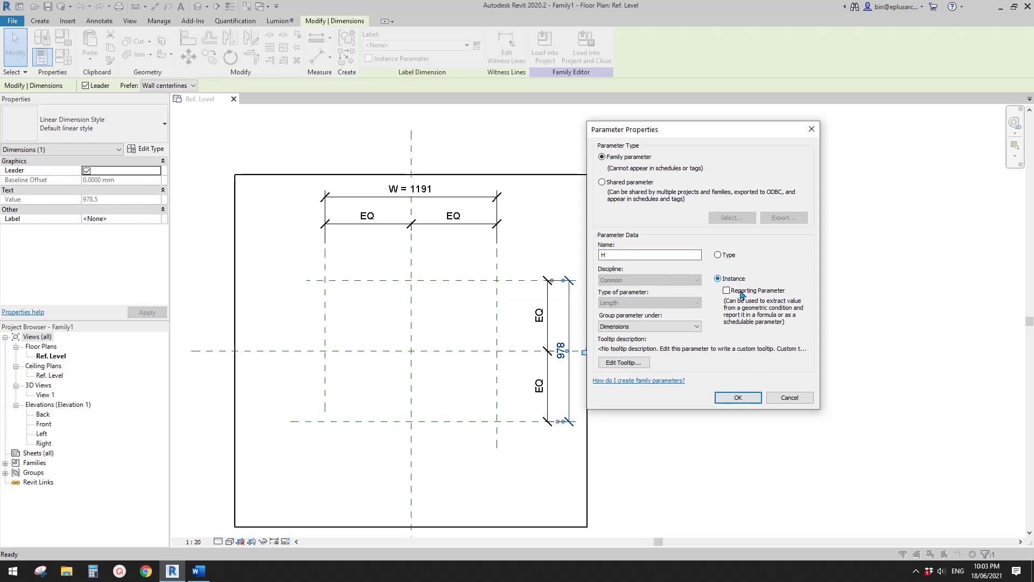
left_click(738, 398)
left_click(672, 314)
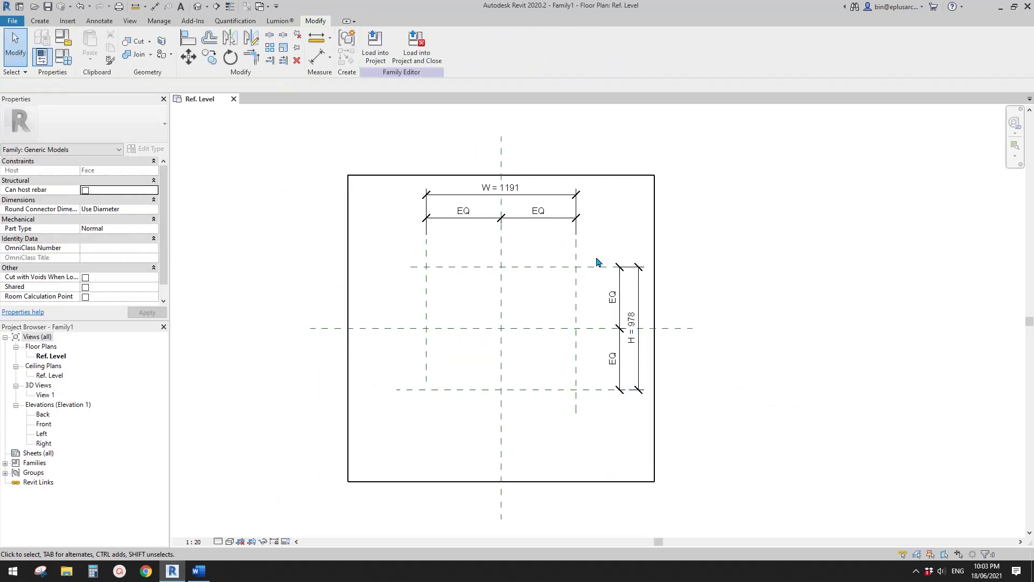
Step: Draw inner reference planes about 102 mm inside the left outer plane and about 160 mm below the top outer plane
mouse_move(534, 285)
middle_mouse_down()
mouse_move(538, 251)
mouse_move(550, 255)
middle_mouse_up()
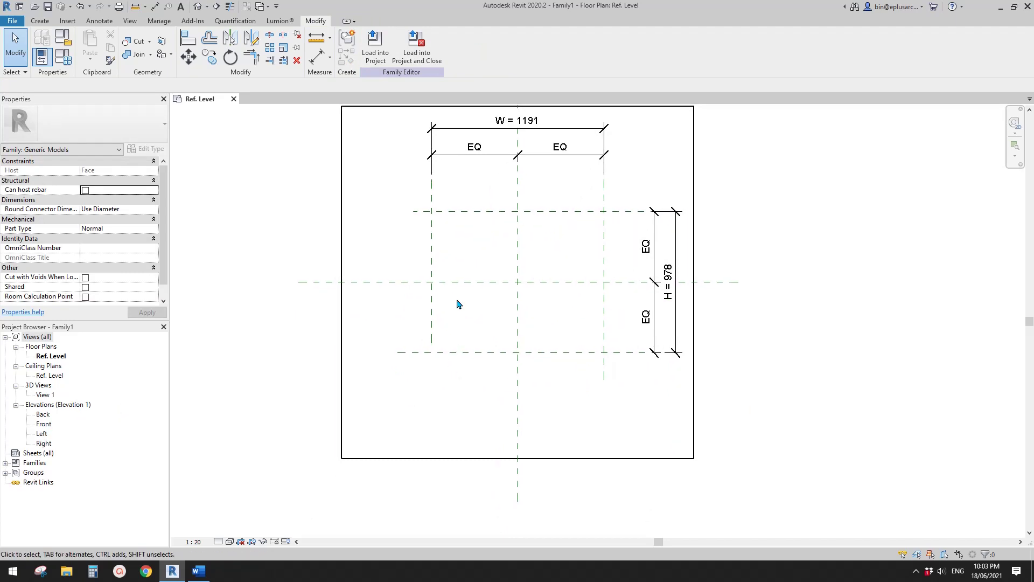
middle_click_drag(457, 300, 455, 362)
key("r")
key("p")
left_click(443, 424)
left_click(444, 238)
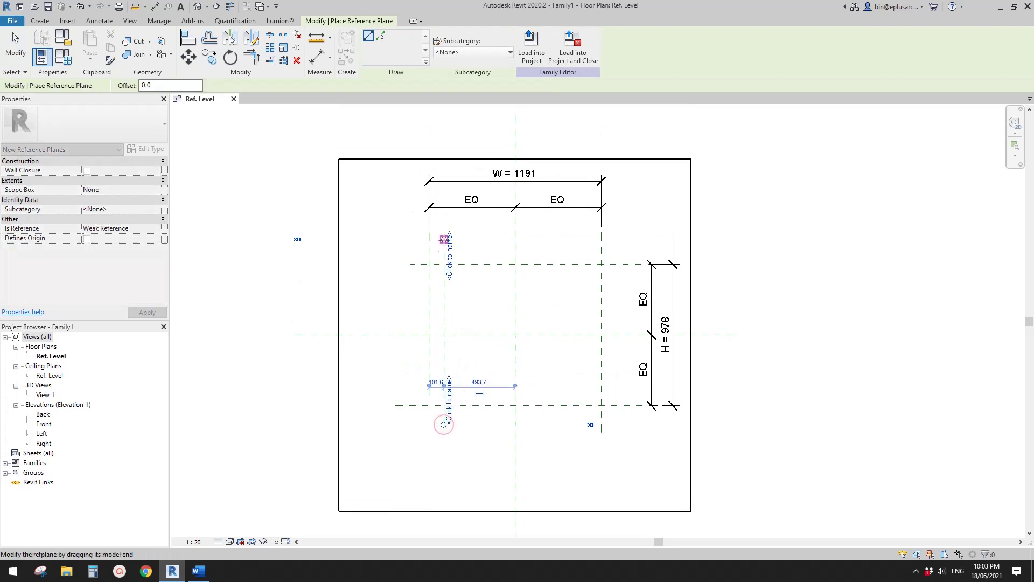
left_click(395, 287)
left_click(632, 287)
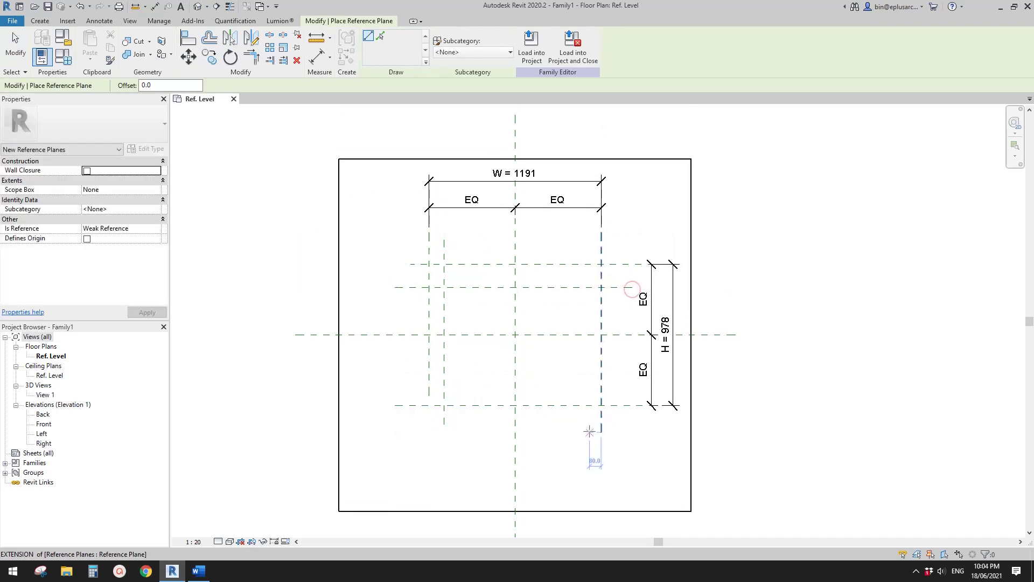
Step: Draw inner reference planes about 80 mm inside the right outer plane and about 112 mm above the bottom outer plane
left_click(589, 431)
left_click(589, 246)
left_click(622, 389)
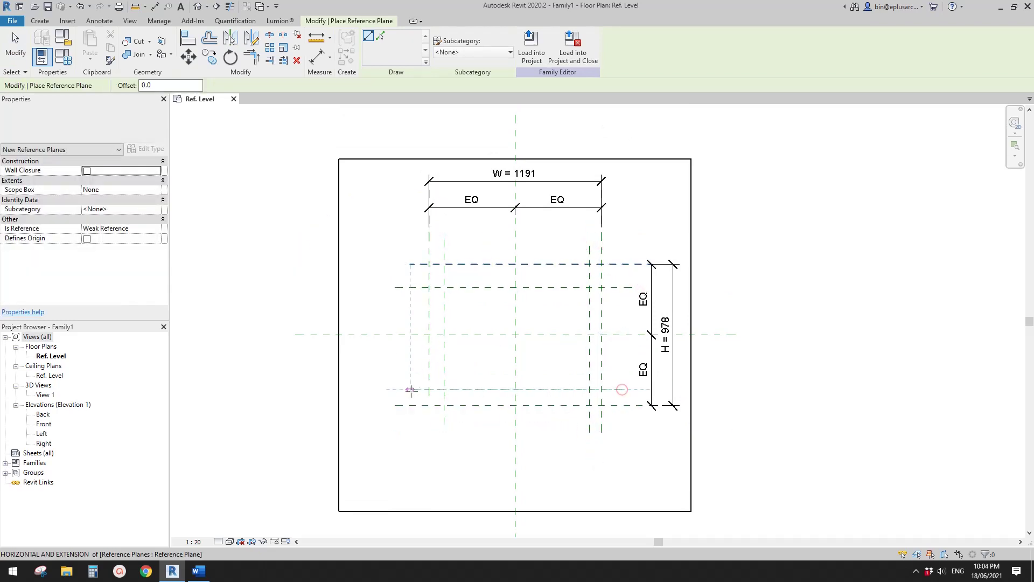
left_click(406, 389)
Step: Dimension the gap between the bottom outer and inner reference planes, placing the dimension left of the planes
key("d")
key("i")
scroll(414, 345, "up", 1)
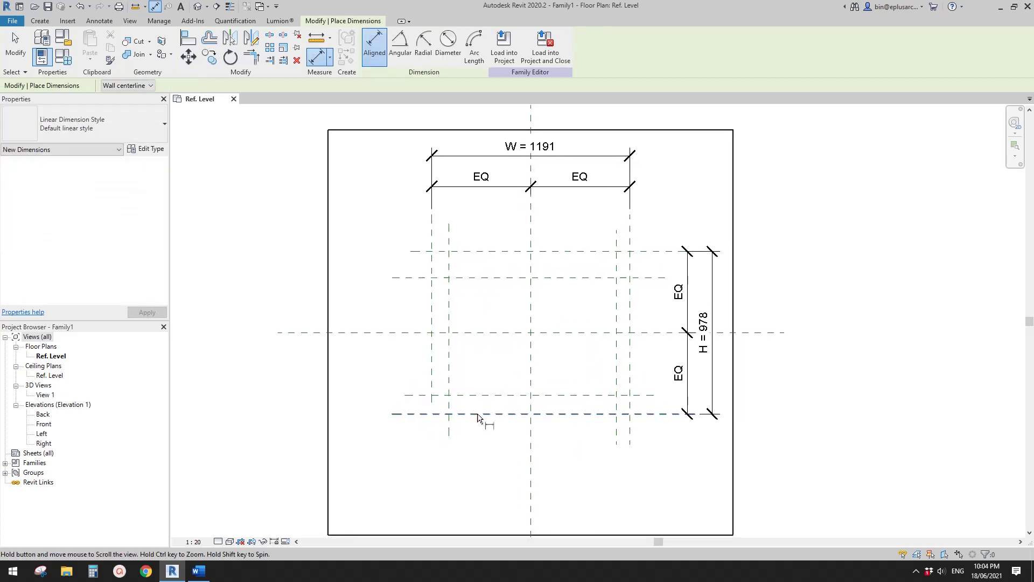
left_click(477, 413)
left_click(476, 392)
middle_click_drag(484, 408, 519, 407)
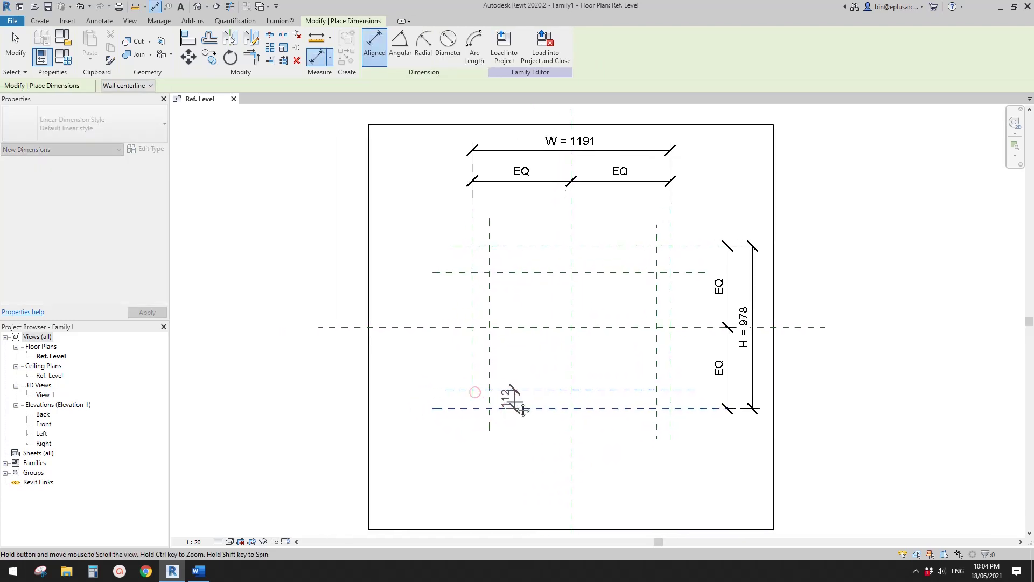
scroll(514, 401, "down", 1)
left_click(427, 396)
Step: Dimension the gap between the left outer and inner reference planes, placing the dimension above the top planes
middle_click_drag(501, 360, 500, 365)
left_click(477, 357)
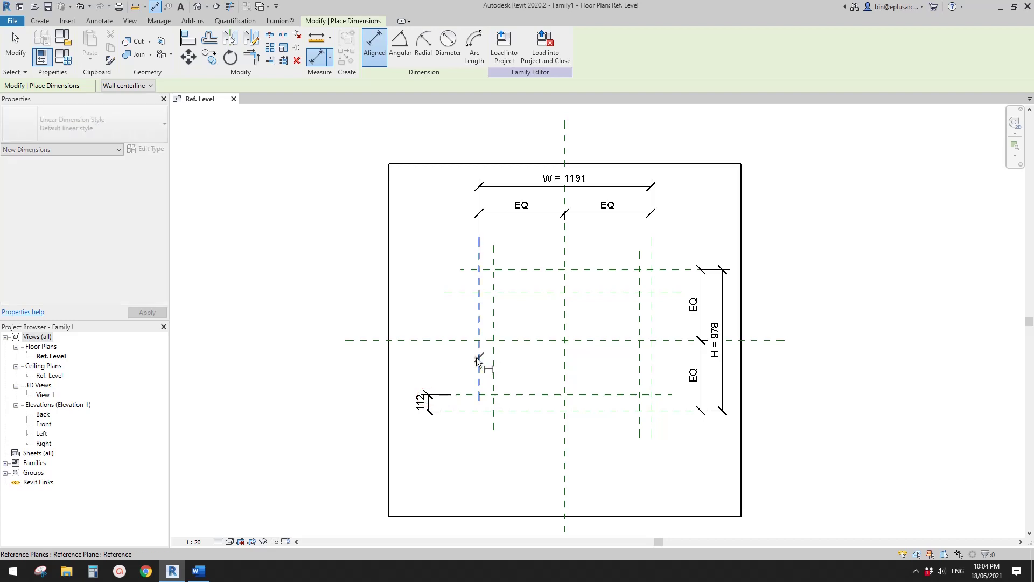
left_click(493, 324)
middle_click_drag(497, 327, 500, 359)
left_click(428, 281)
left_click(427, 283)
middle_click_drag(429, 284, 410, 285)
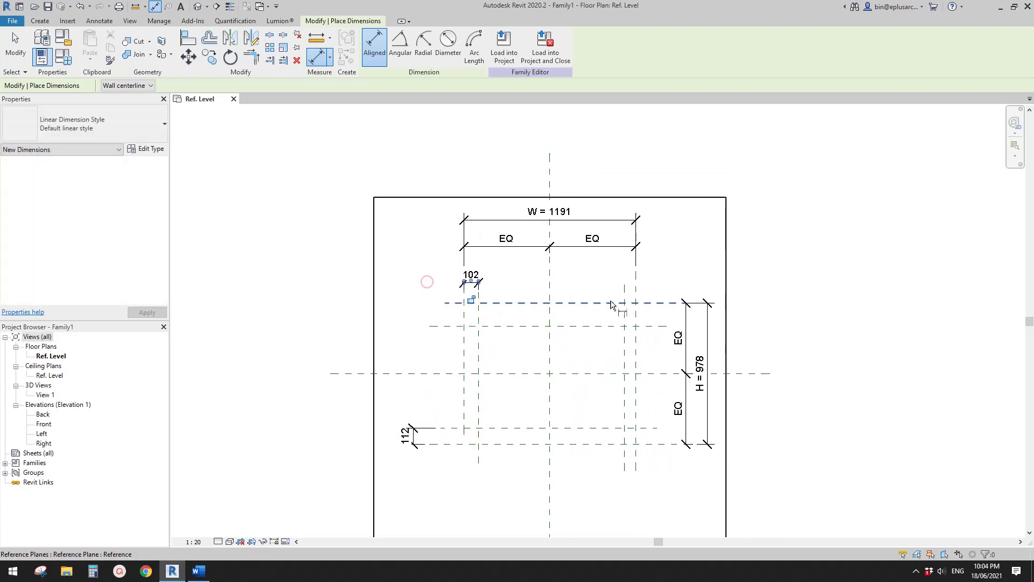
Step: Dimension the gaps between the outer and inner reference planes along the top and right sides
left_click(626, 302)
left_click(628, 325)
left_click(408, 318)
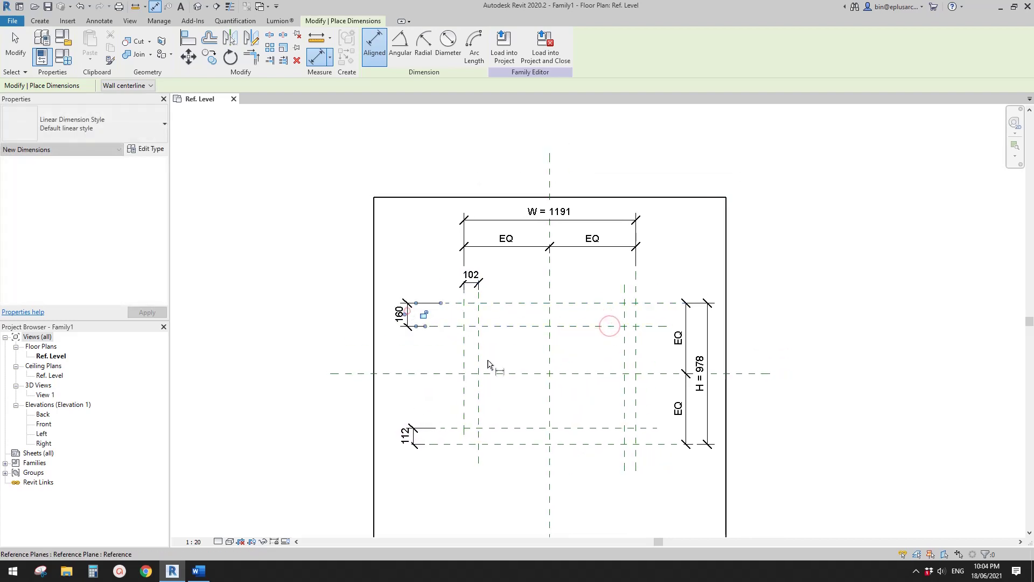
middle_click_drag(492, 358, 482, 294)
left_click(614, 349)
left_click(625, 345)
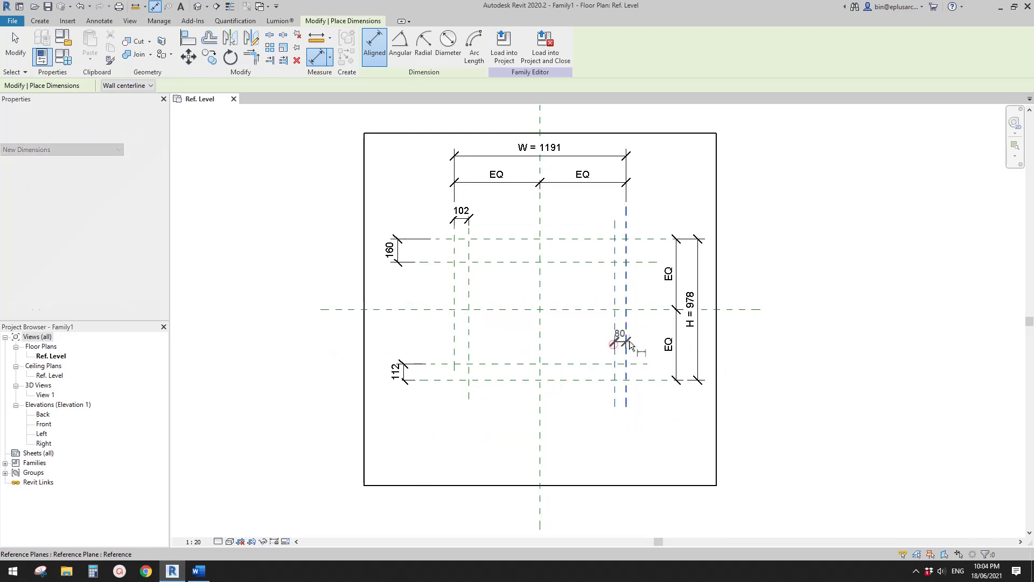
left_click(619, 439)
key("Escape")
key("Escape")
Step: Label all four gap dimensions between the outer and inner planes with a new type parameter named TH
left_click(401, 378, "ctrl")
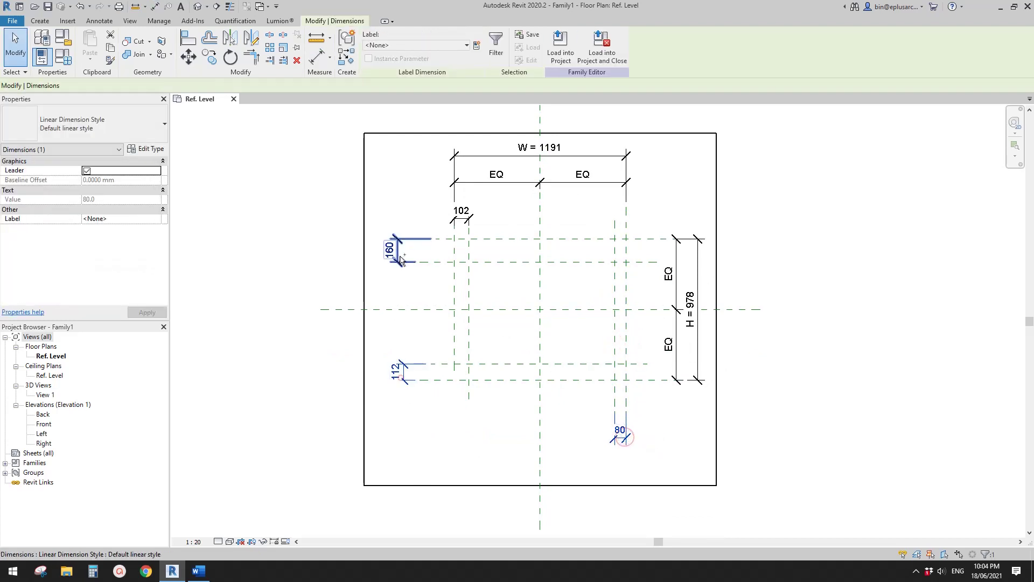
left_click(399, 252, "ctrl")
left_click(467, 217, "ctrl")
left_click(476, 44)
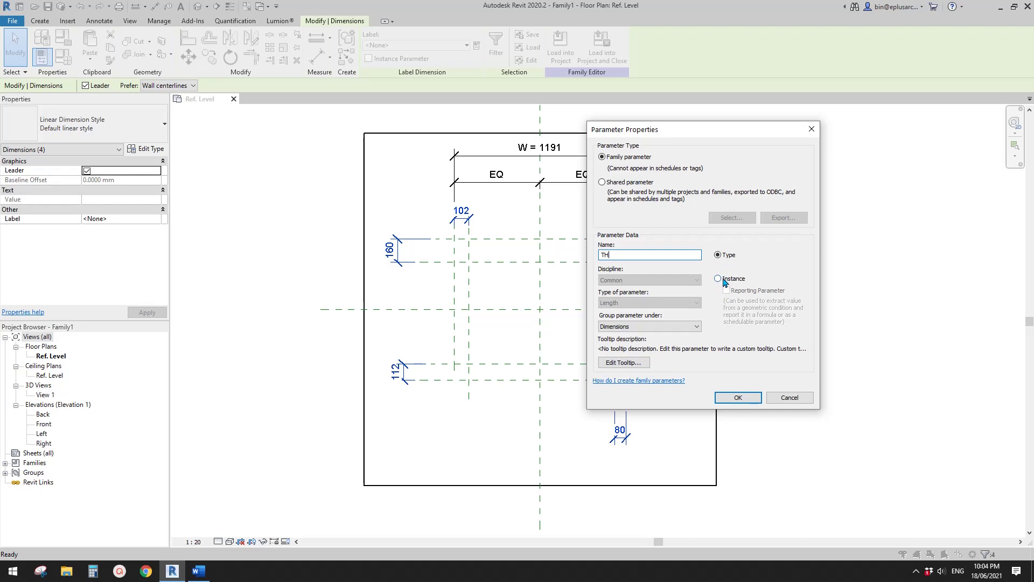
left_click(738, 397)
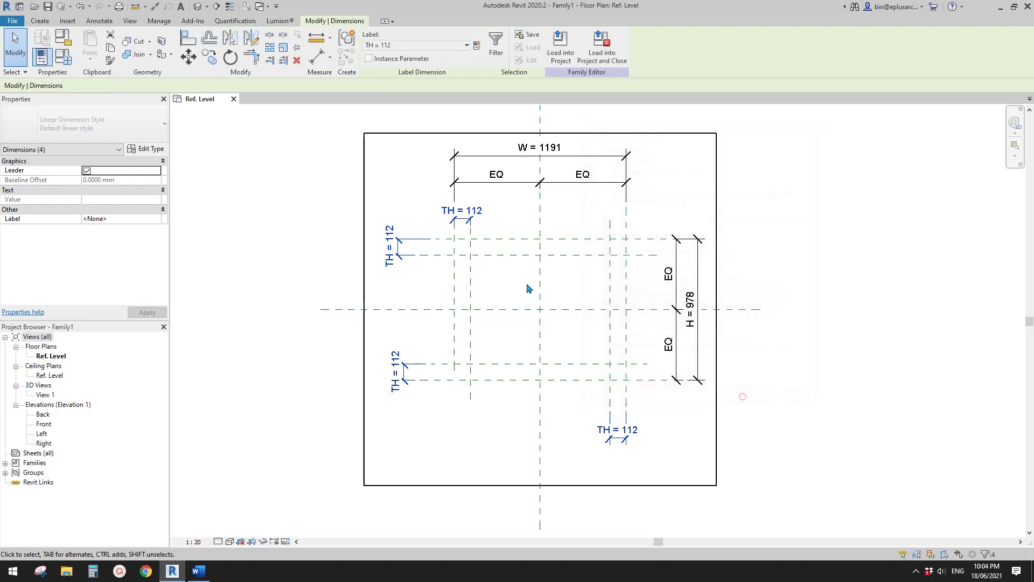
Step: Clear the selection of the TH dimensions and open the Front elevation view
middle_click_drag(522, 295, 503, 303)
key("Escape")
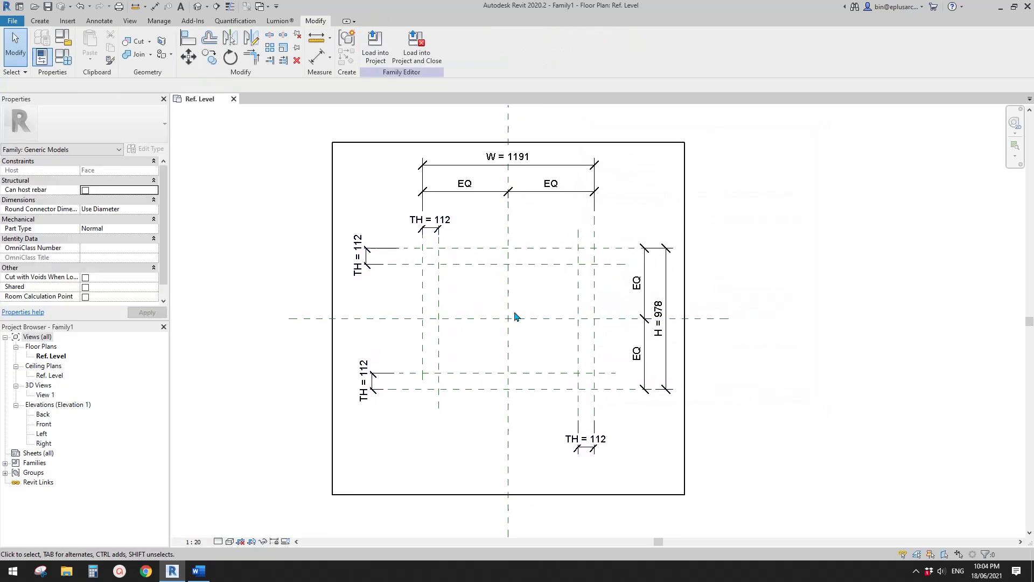
scroll(485, 315, "up", 1)
middle_click_drag(463, 380, 451, 380)
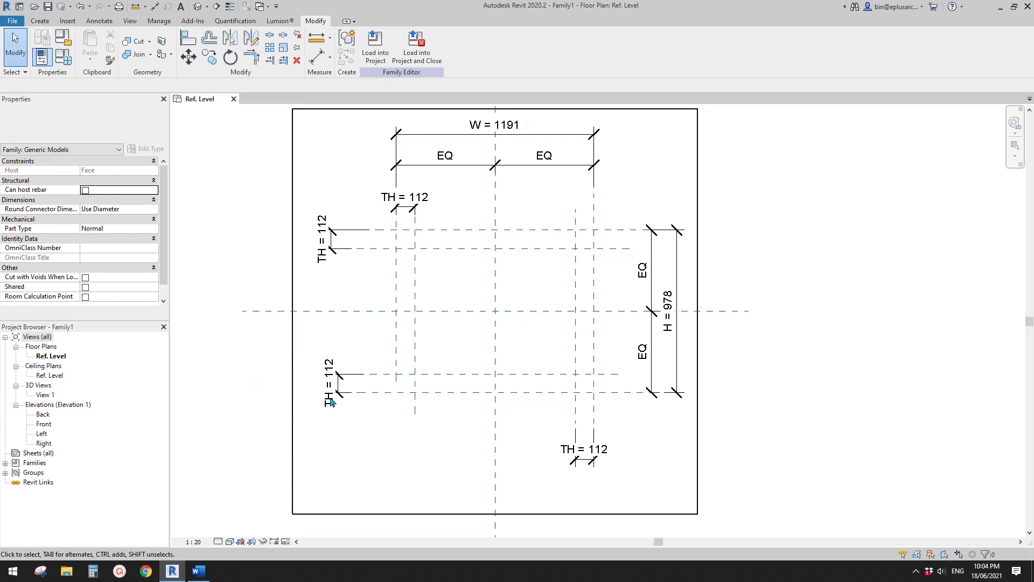
double_click(45, 427)
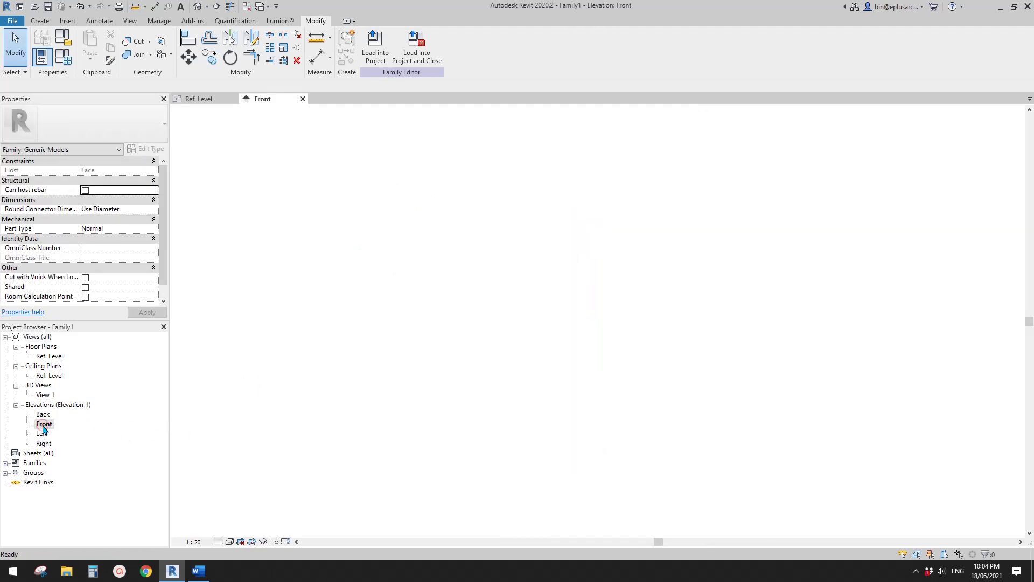
middle_click_drag(538, 372, 537, 367)
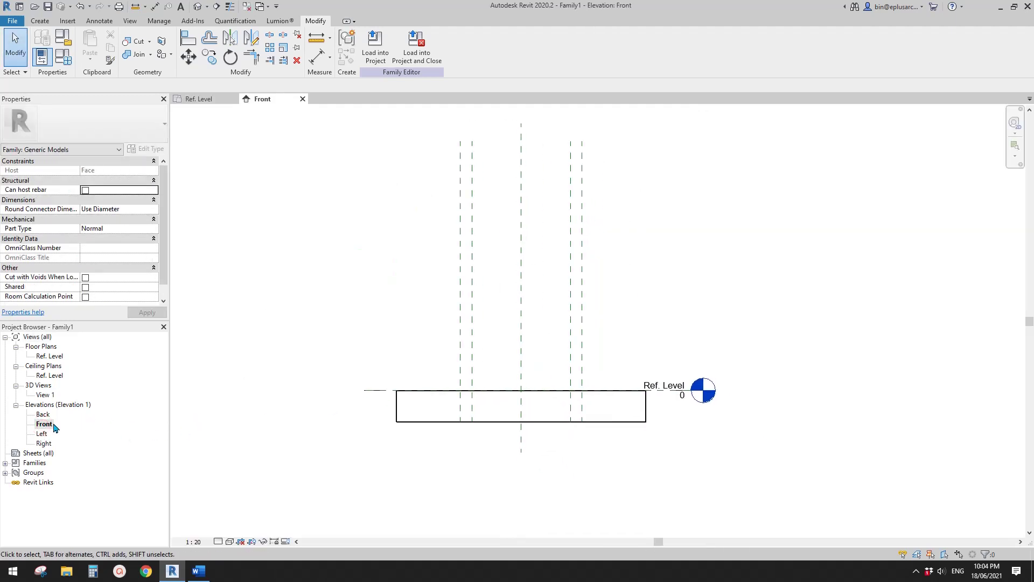
middle_click_drag(637, 366, 634, 368)
Step: Draw a horizontal reference plane about 563 mm above the Ref. Level, crossing all the vertical planes
key("r")
key("p")
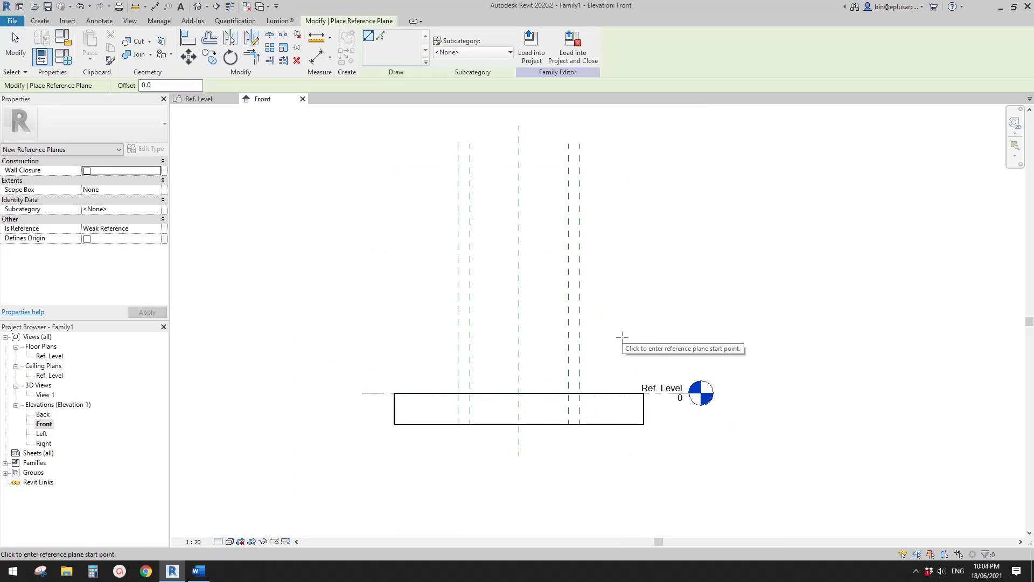
left_click(631, 335)
left_click(398, 335)
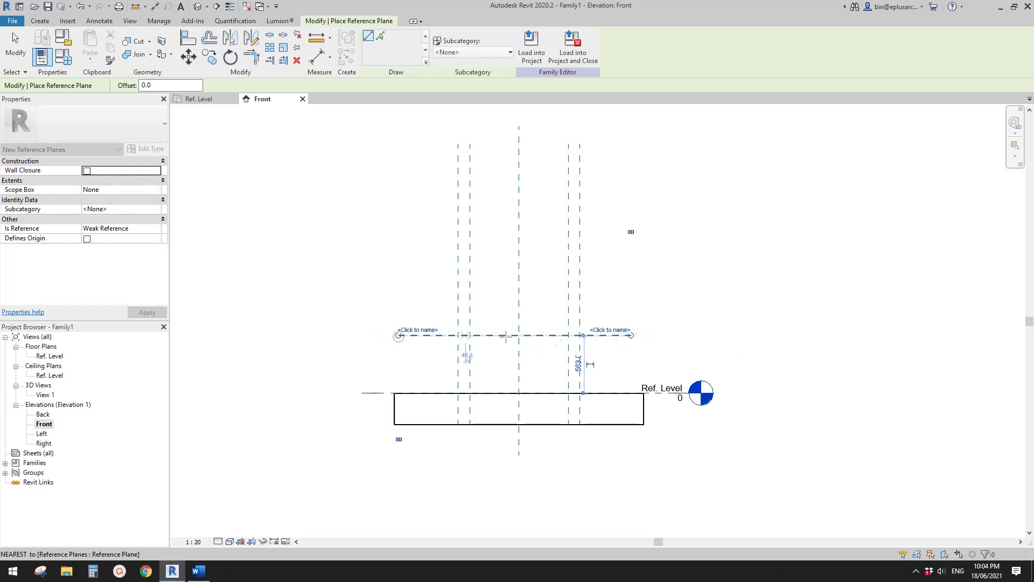
key("Escape")
key("Escape")
Step: Dimension the height from the Ref. Level to the new horizontal reference plane, placing the dimension left of the host block
scroll(468, 347, "up", 2)
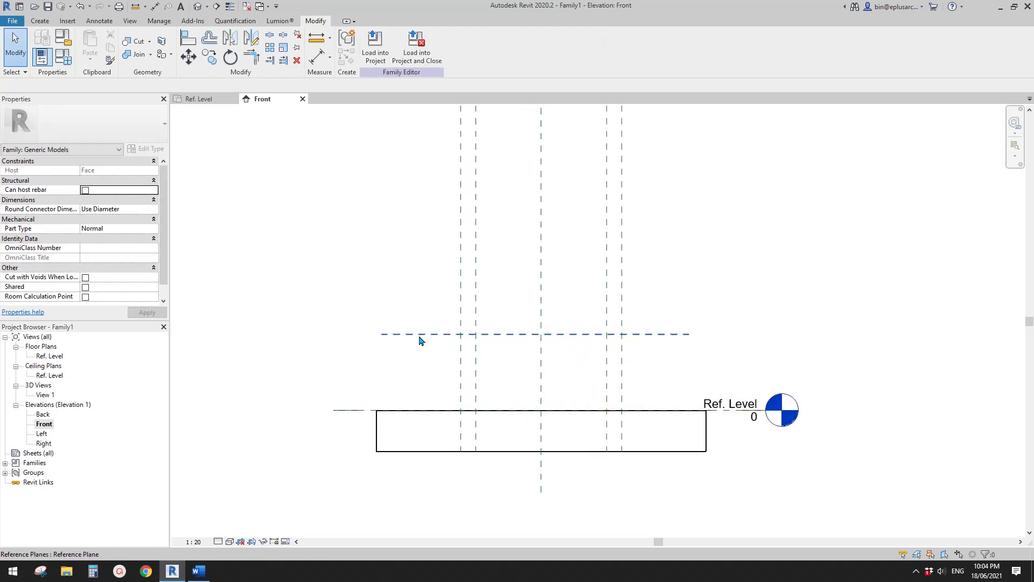
key("d")
key("i")
left_click(423, 337)
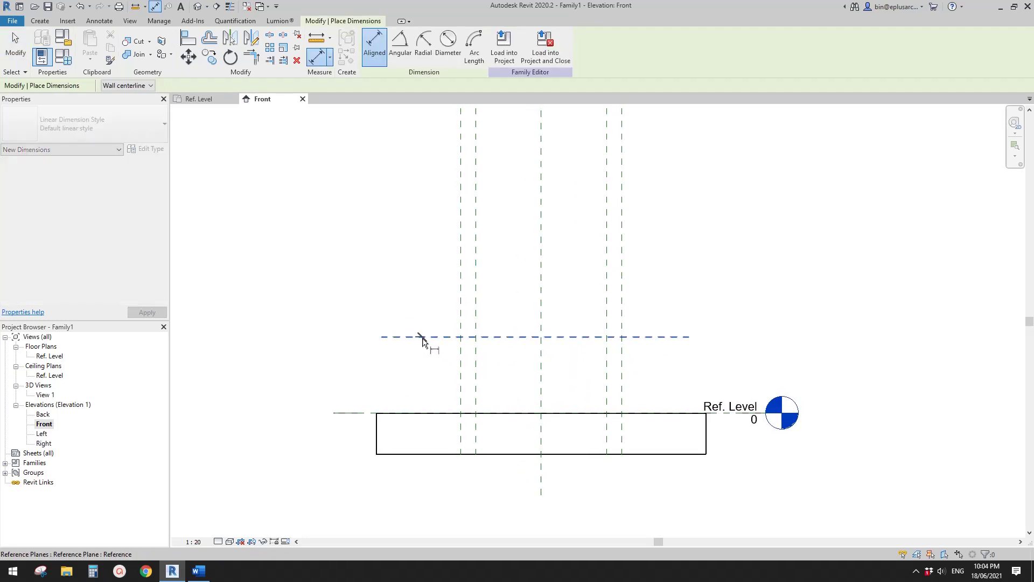
left_click(357, 413)
left_click(347, 383)
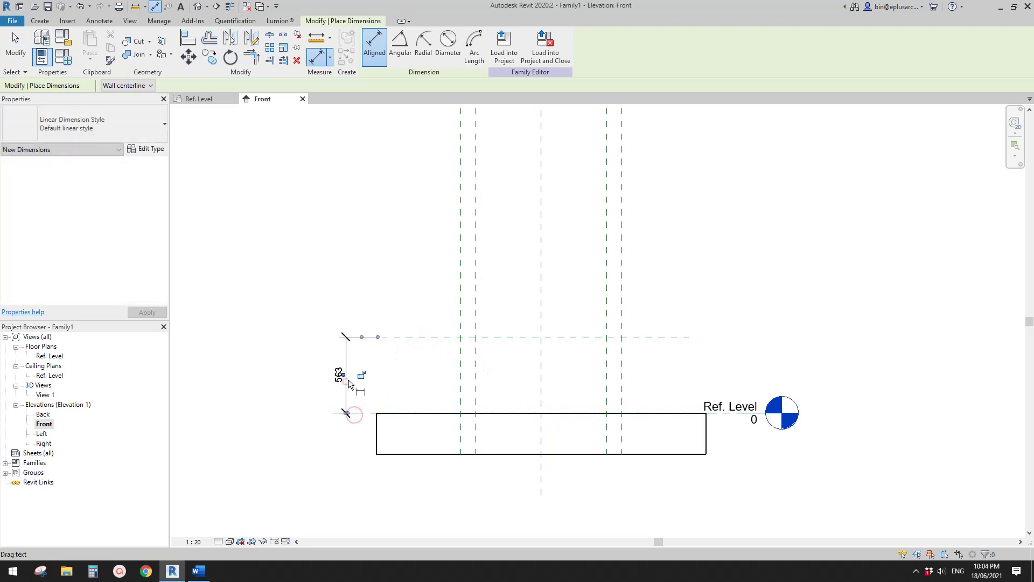
key("Escape")
key("Escape")
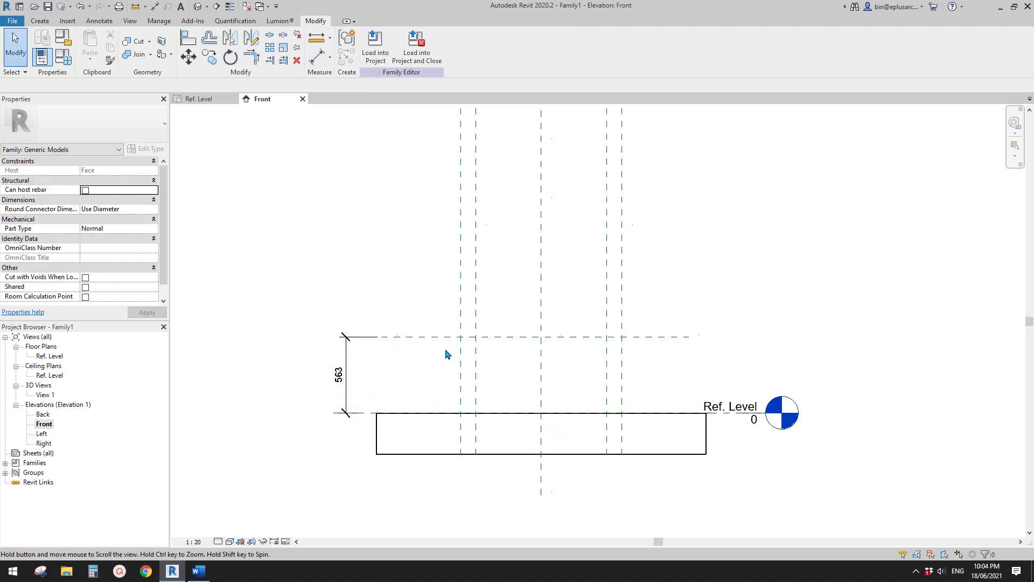
Step: Label the height dimension above the Ref. Level with a new instance parameter named D
middle_click_drag(435, 352, 481, 342)
left_click(402, 335)
left_click(476, 45)
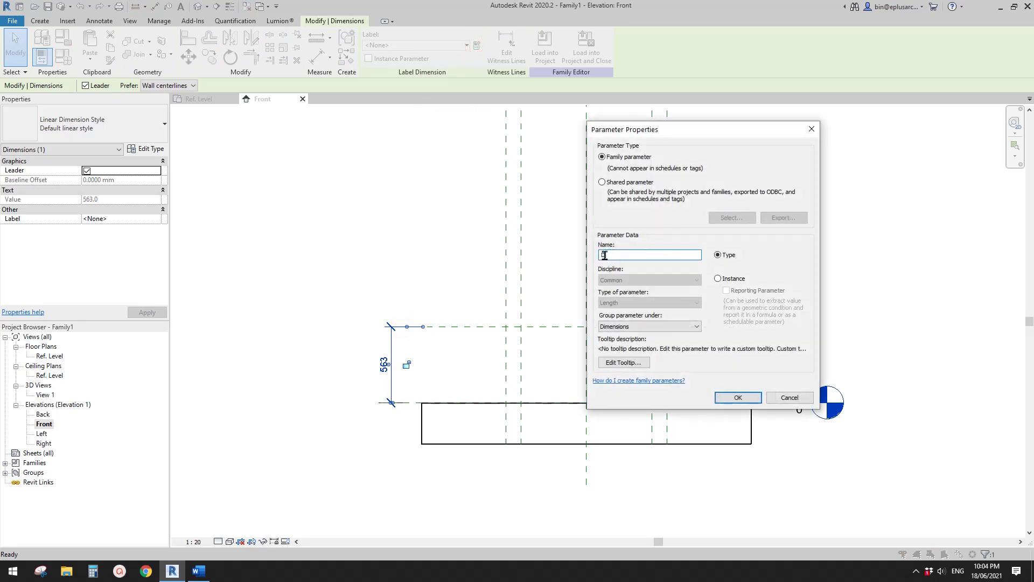
left_click(723, 282)
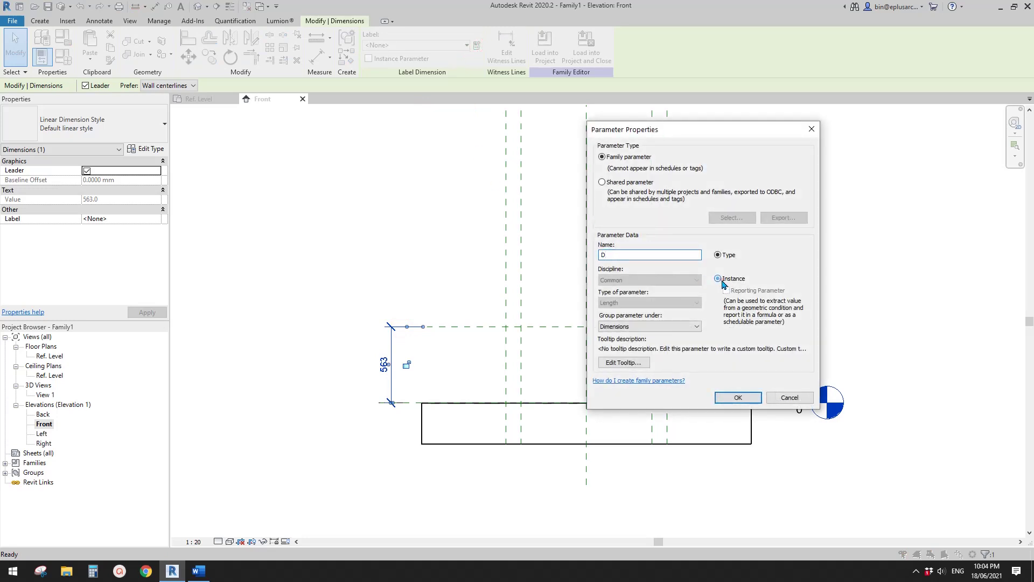
left_click(748, 393)
middle_click_drag(560, 376, 519, 293)
key("Escape")
left_click(440, 261)
middle_click_drag(444, 309, 505, 304)
scroll(485, 299, "up", 2)
key("Escape")
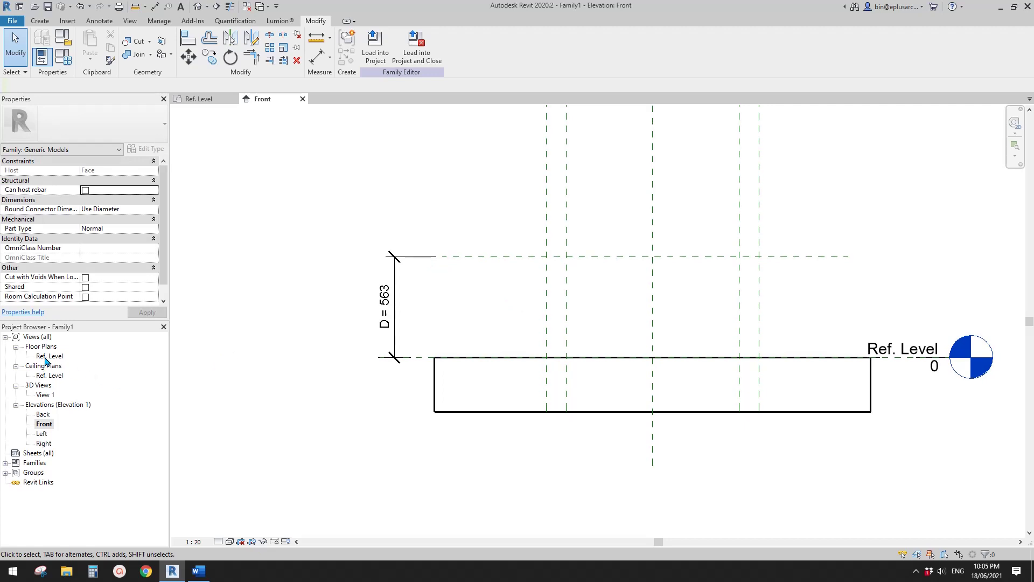
Step: Draw a short horizontal reference plane in the Front elevation, about 100 mm below the upper plane and crossing the two left vertical planes
middle_click_drag(540, 344, 516, 339)
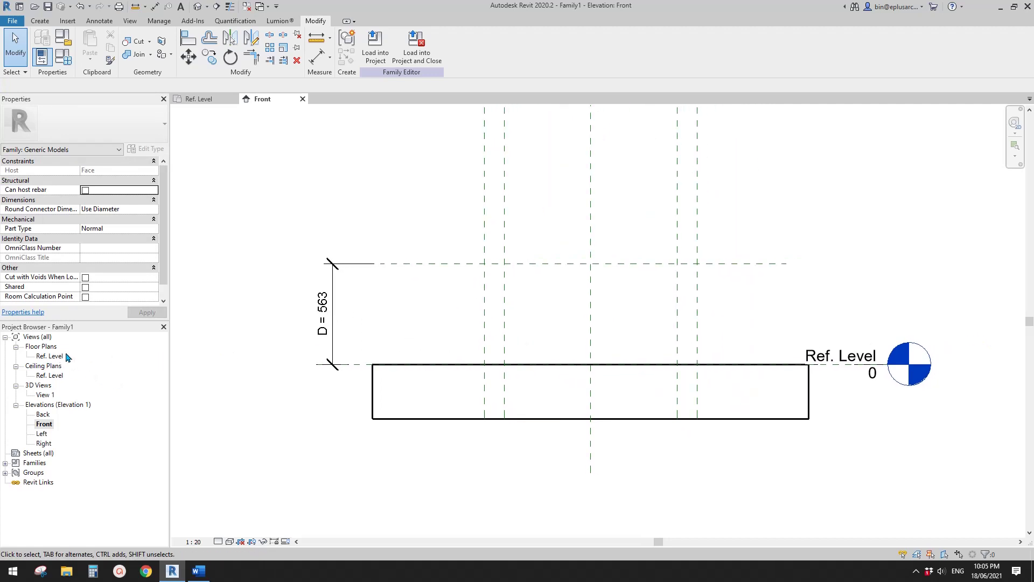
double_click(48, 357)
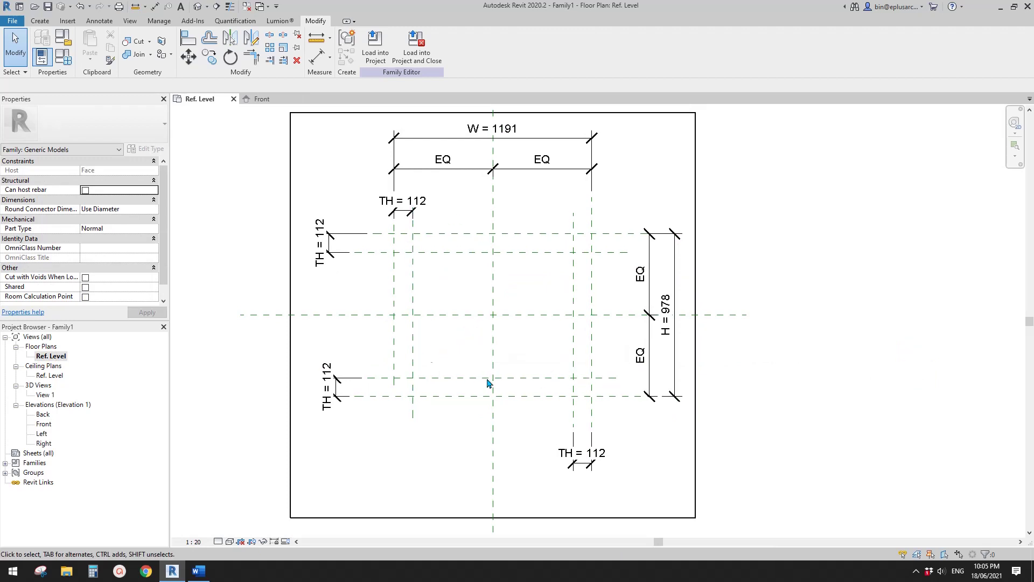
middle_click_drag(477, 366, 514, 371)
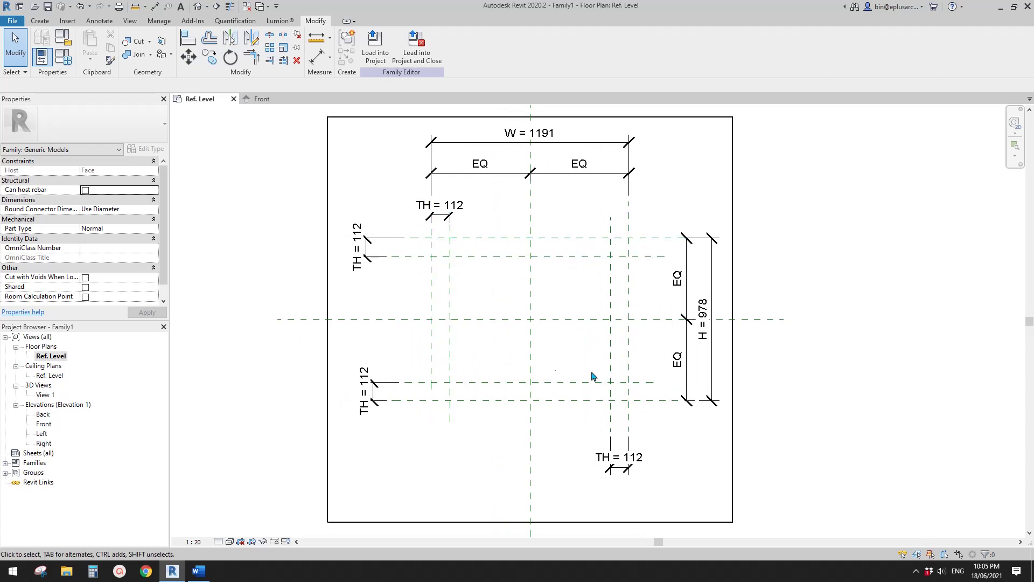
double_click(44, 424)
scroll(488, 334, "up", 3)
key("r")
key("p")
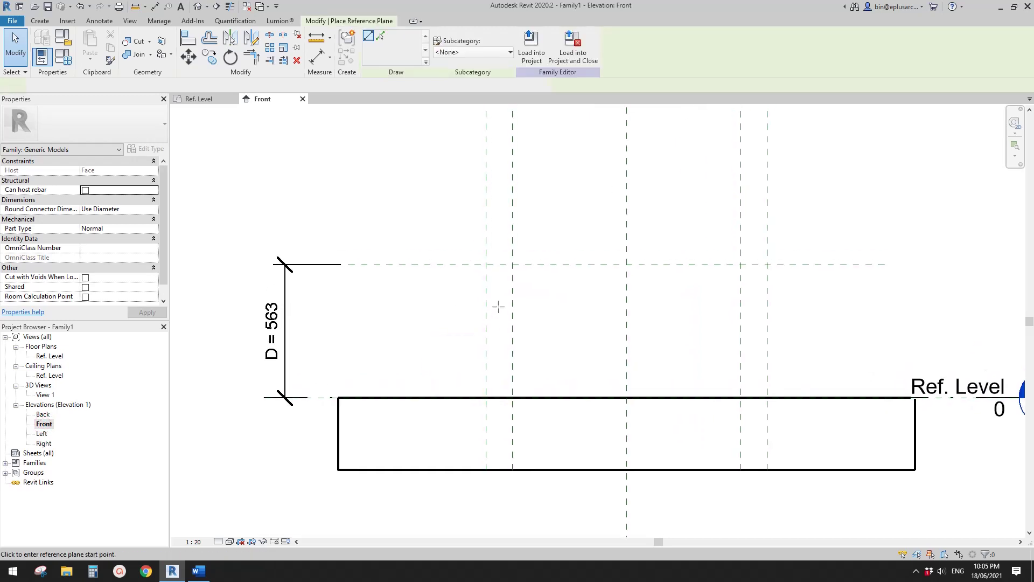
middle_click_drag(609, 303, 602, 313)
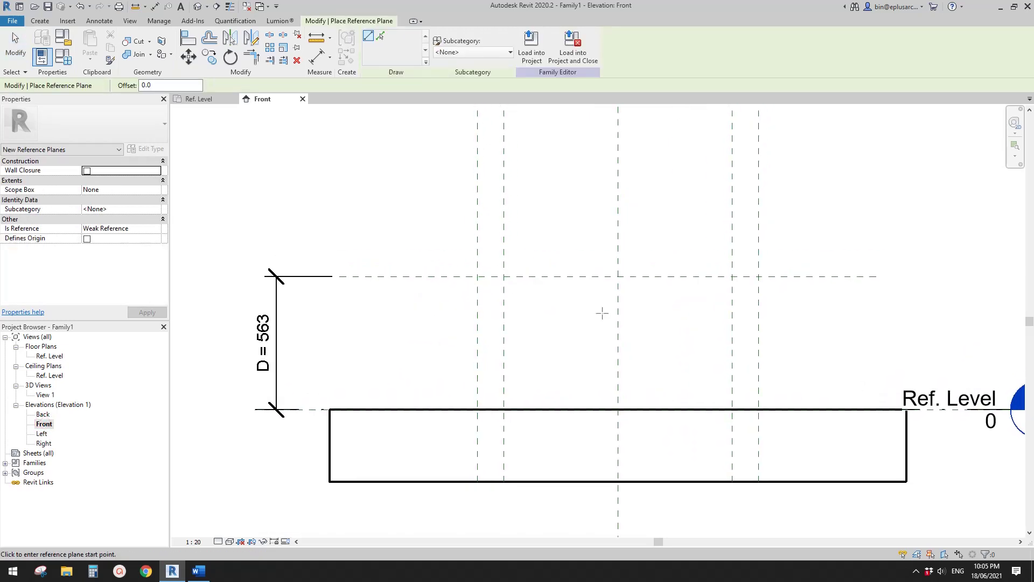
left_click(563, 298)
left_click(429, 298)
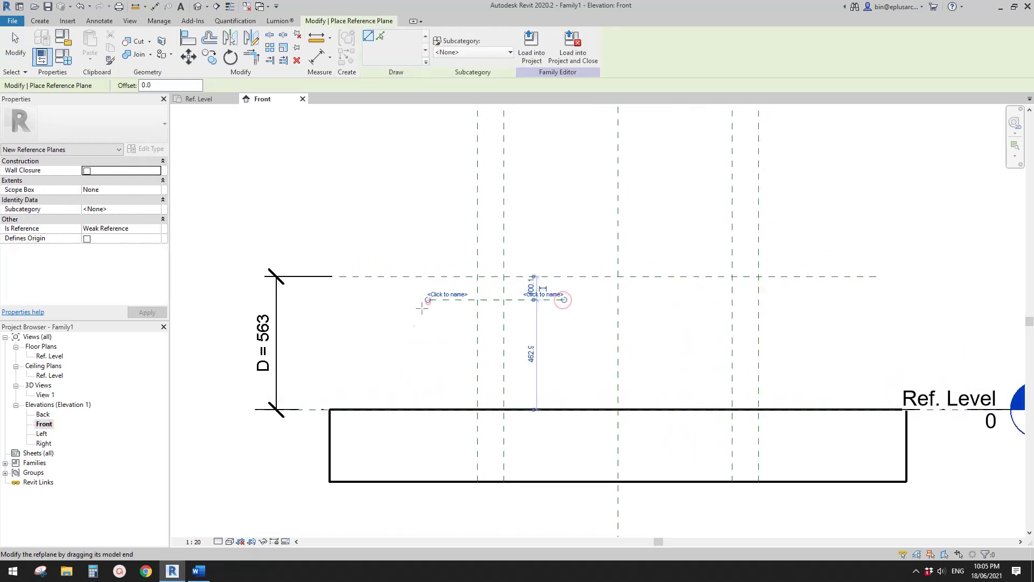
key("Escape")
key("Escape")
Step: Draw a short vertical reference plane between the two left planes, about 41 mm inside the outer one, crossing both horizontal planes
scroll(485, 315, "up", 1)
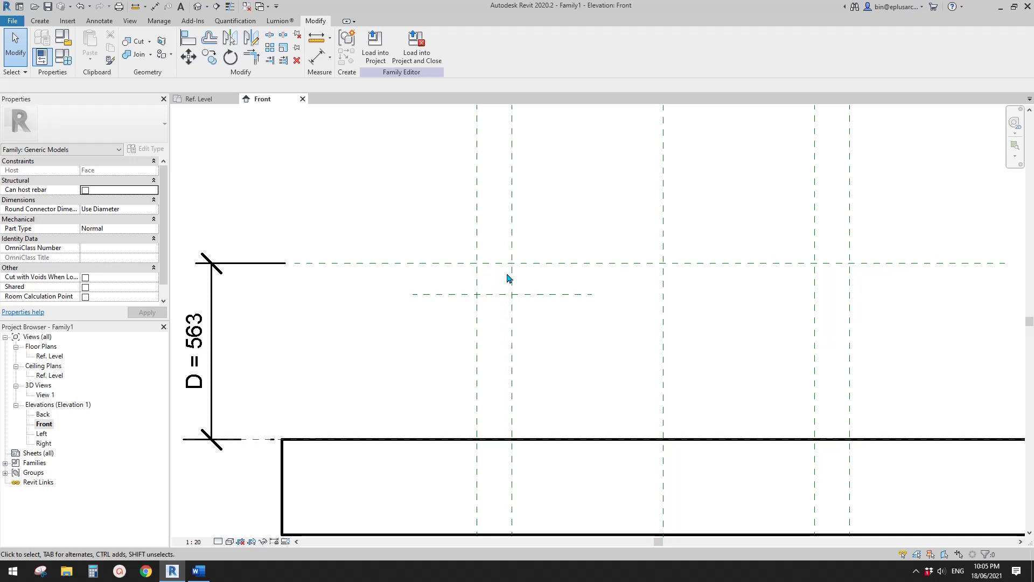
scroll(505, 280, "up", 1)
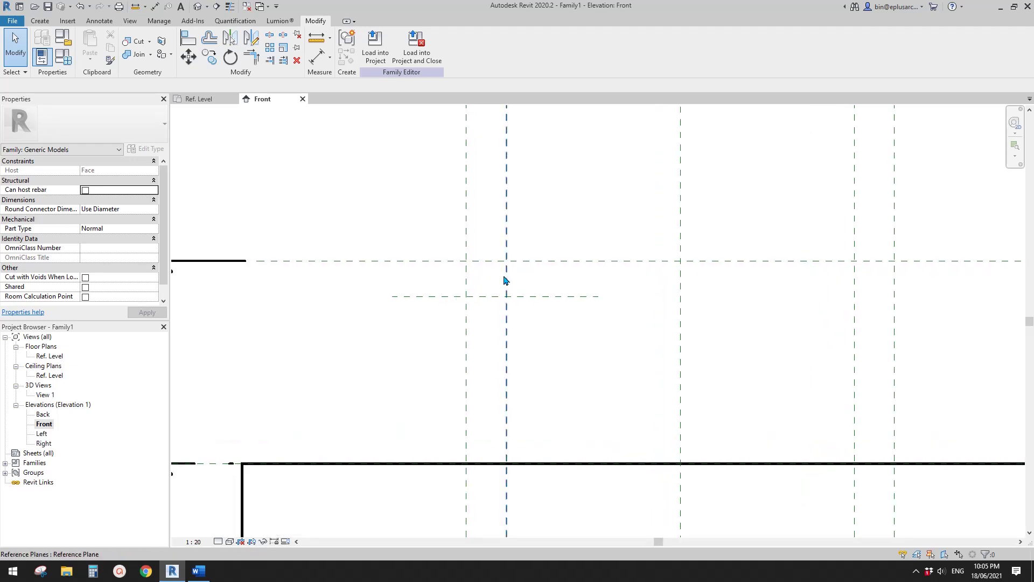
scroll(506, 273, "down", 1)
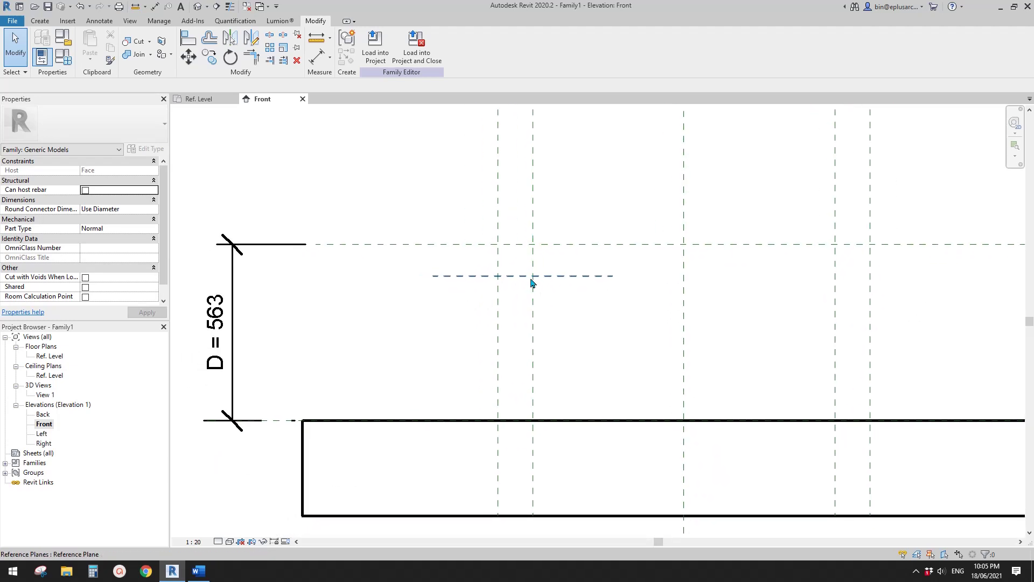
middle_click_drag(519, 295, 517, 290)
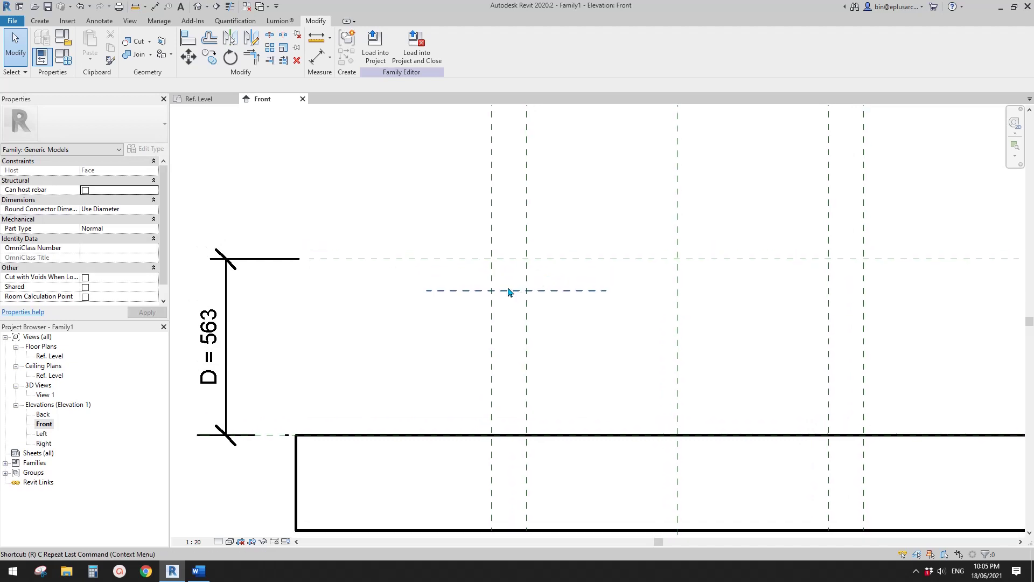
key("r")
key("p")
left_click(504, 335)
left_click(504, 229)
key("Escape")
key("Escape")
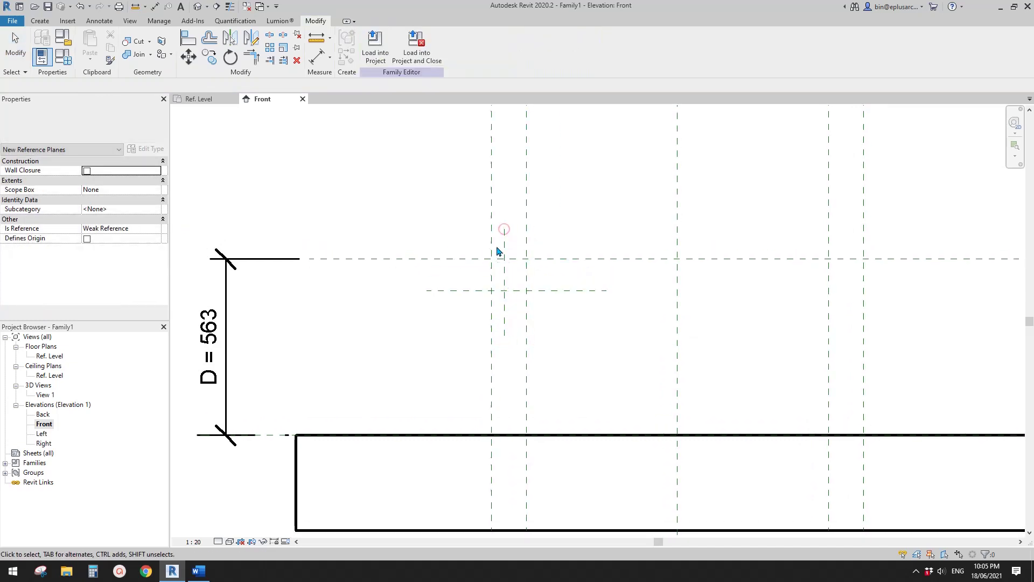
Step: Dimension from the left outer plane through the short vertical plane to the left inner plane, placing the string above the horizontal planes
middle_click_drag(499, 250, 497, 260)
key("d")
key("i")
left_click(525, 222)
key("Escape")
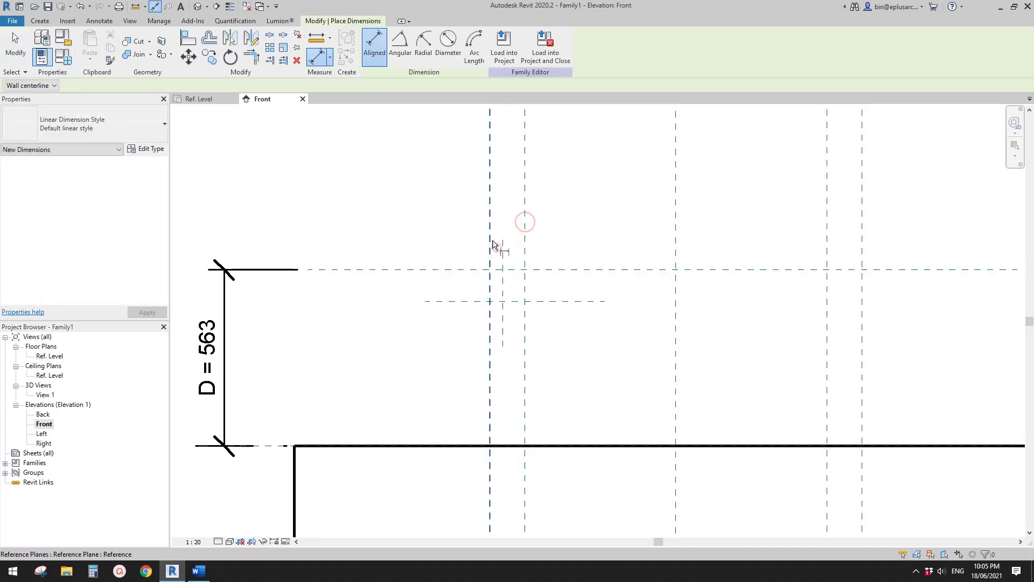
left_click(503, 246)
left_click(490, 232)
left_click(527, 230)
left_click(555, 196)
middle_click_drag(539, 173, 536, 220)
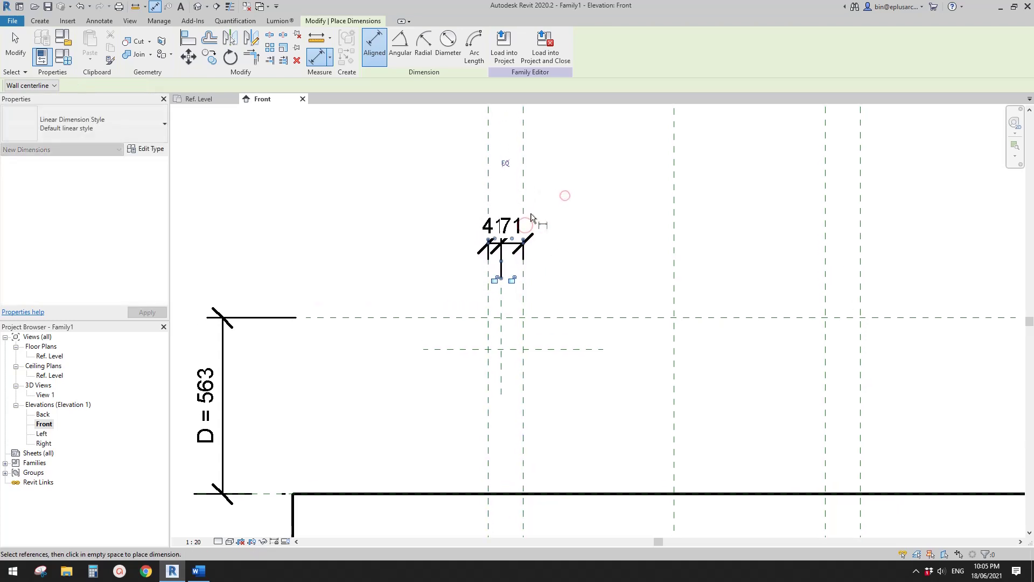
Step: Set the two-segment dimension to equal spacing so the short vertical plane is centred between the left planes
left_click(506, 162)
middle_click_drag(561, 259, 573, 199)
key("Escape")
key("Escape")
Step: Dimension the gap between the upper horizontal plane and the short horizontal plane below it, placing it left of the short plane
middle_click_drag(428, 230, 442, 261)
key("d")
key("i")
key("d")
key("i")
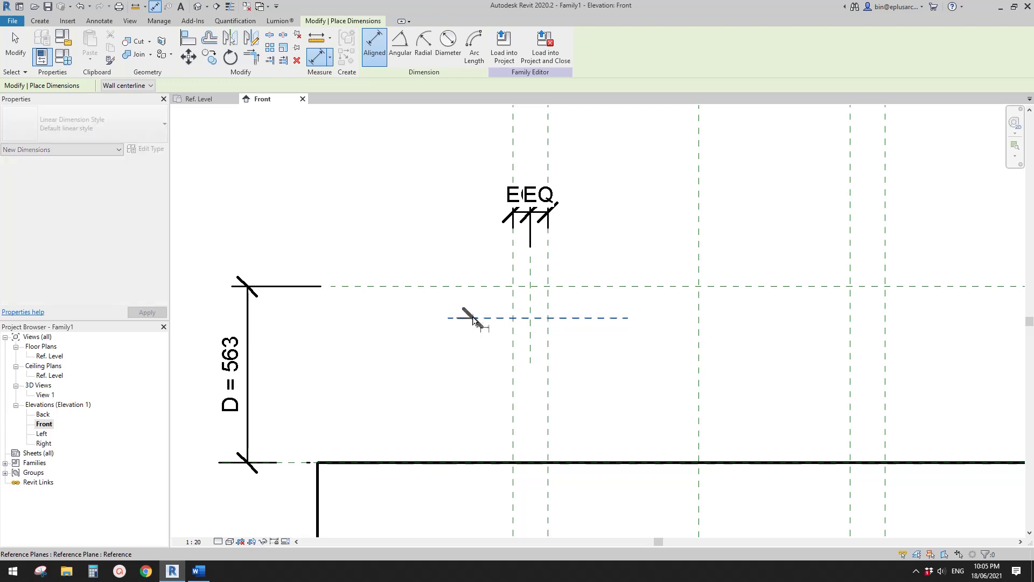
left_click(469, 318)
left_click(472, 287)
left_click(416, 339)
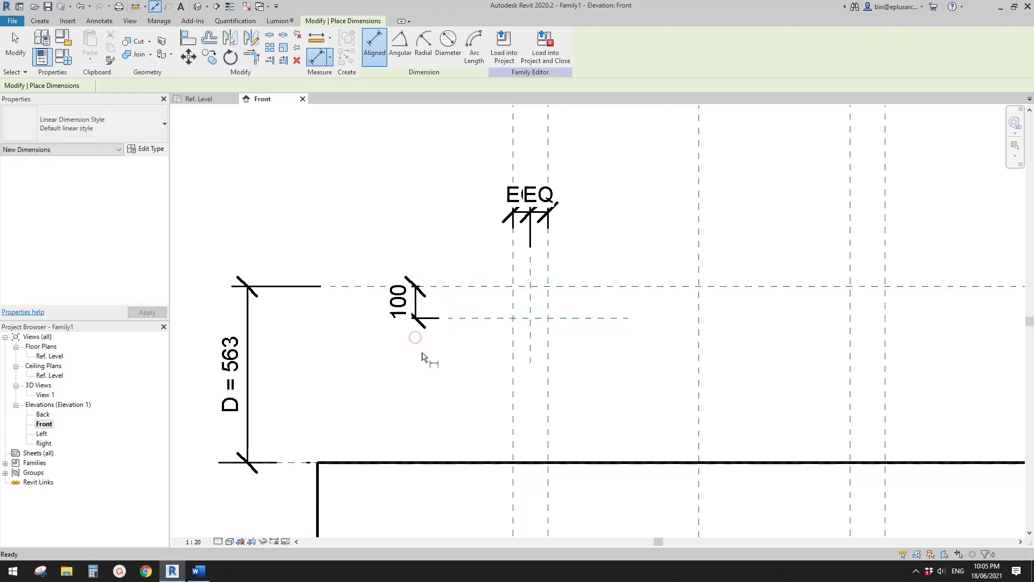
key("Escape")
key("Escape")
scroll(425, 325, "up", 1)
middle_click_drag(426, 326, 396, 323)
left_click(395, 322)
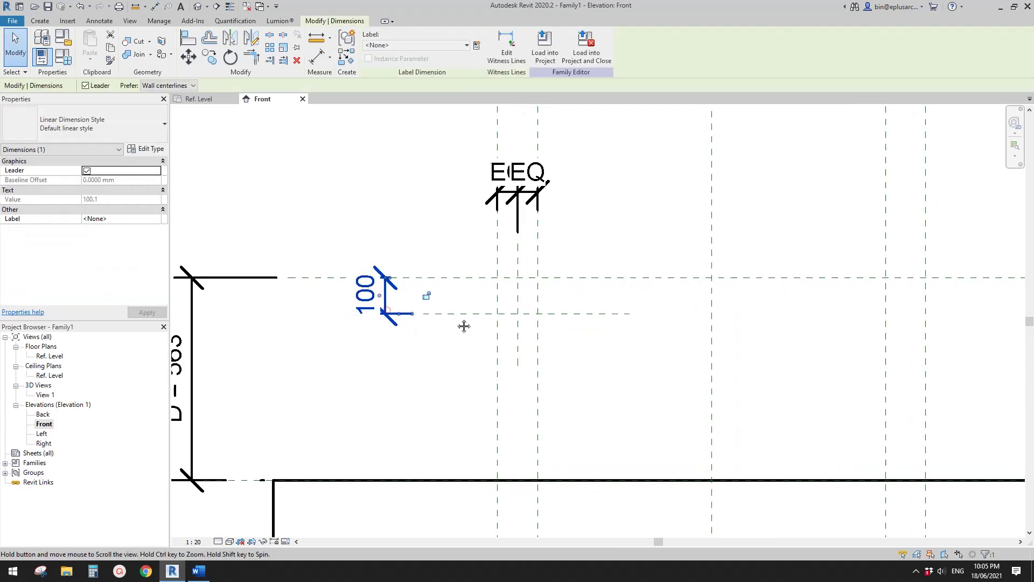
middle_click_drag(464, 325, 453, 325)
key("Escape")
scroll(476, 318, "up", 1)
left_click(363, 315)
key("Escape")
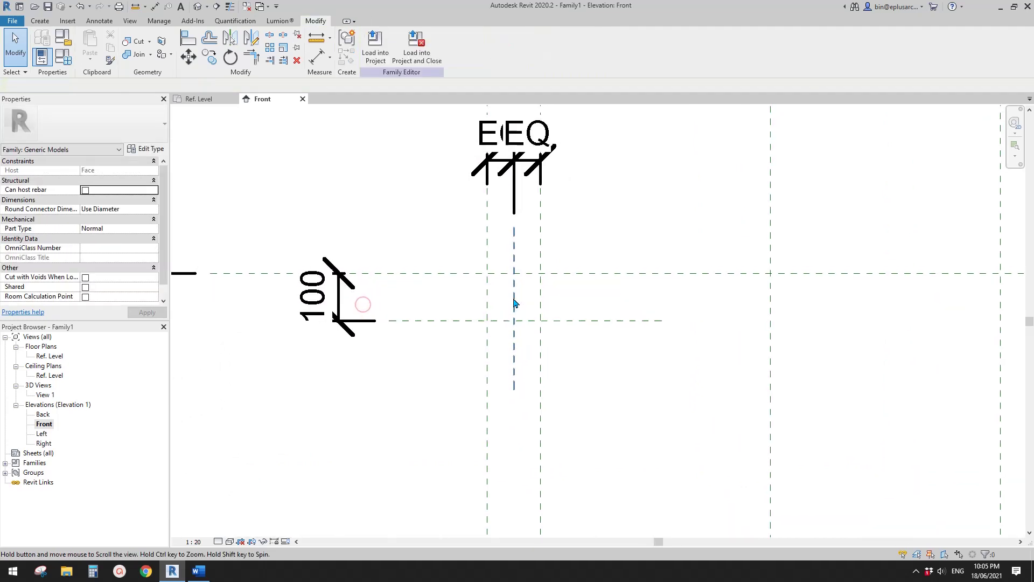
scroll(512, 300, "up", 1)
Step: Switch to Snipping Tool and capture the area where the short reference planes cross at the left frame member
left_click(42, 572)
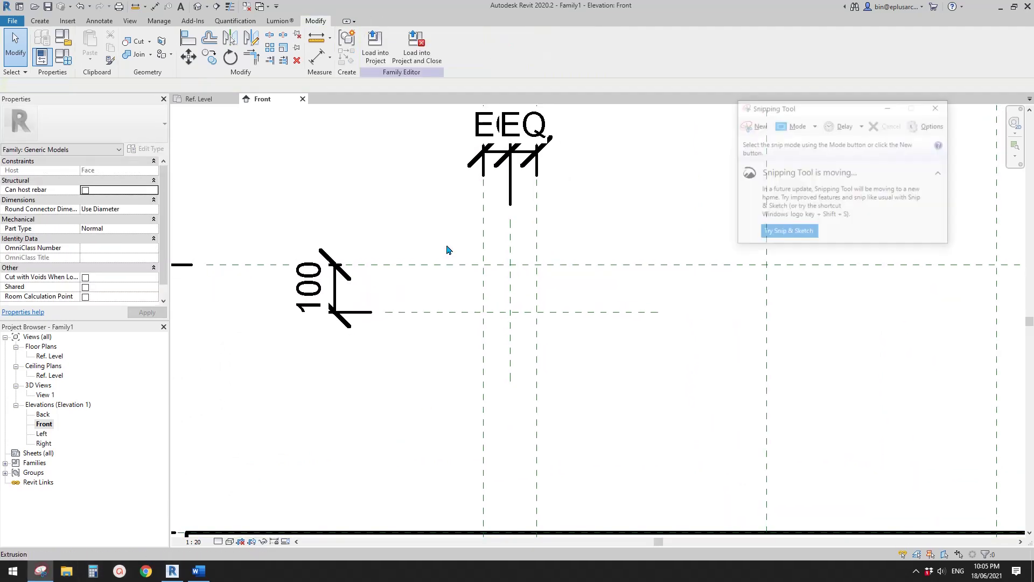
key("ctrl+n")
left_click_drag(346, 166, 663, 418)
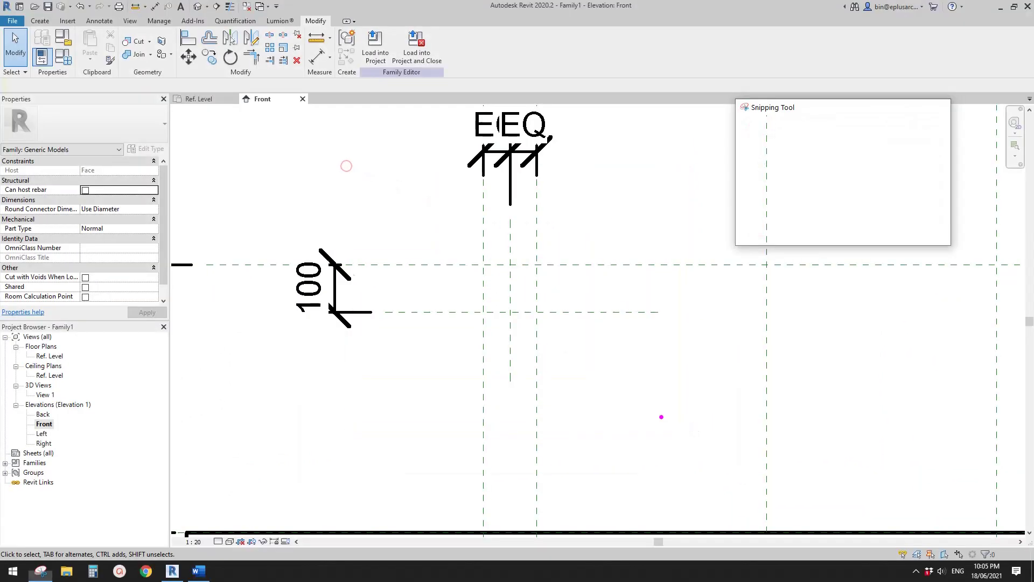
Step: Sketch a round-topped frame profile along the two vertical planes on the snip, adding a radius arrow labelled R
left_click_drag(491, 275, 520, 268)
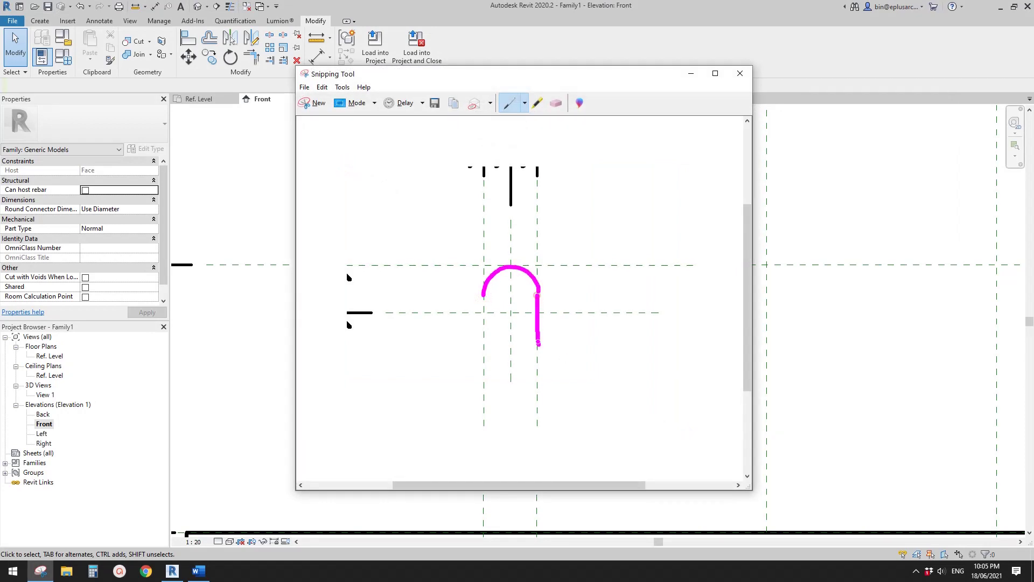
left_click_drag(484, 376, 497, 415)
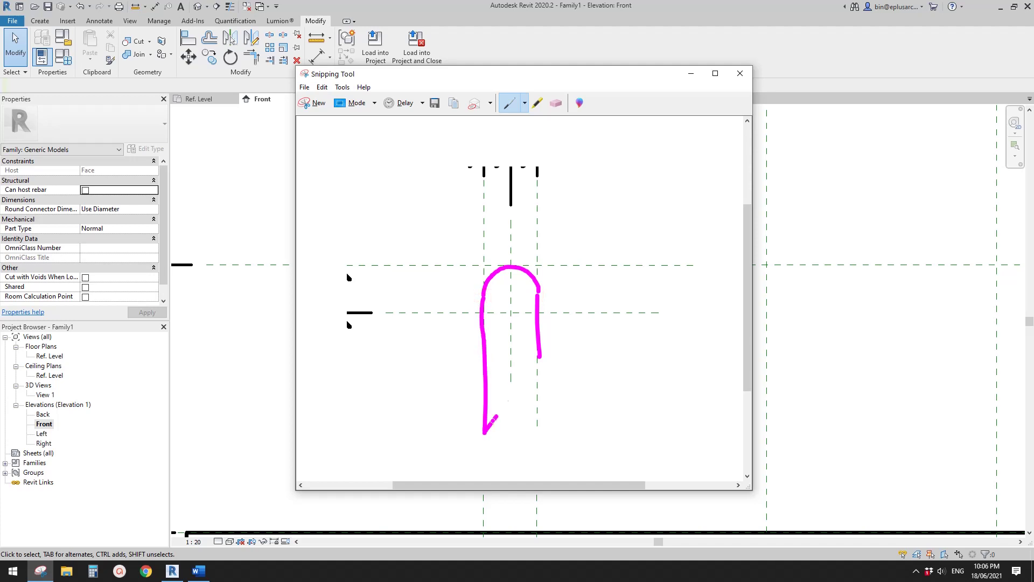
left_click_drag(539, 355, 538, 410)
left_click_drag(517, 290, 558, 260)
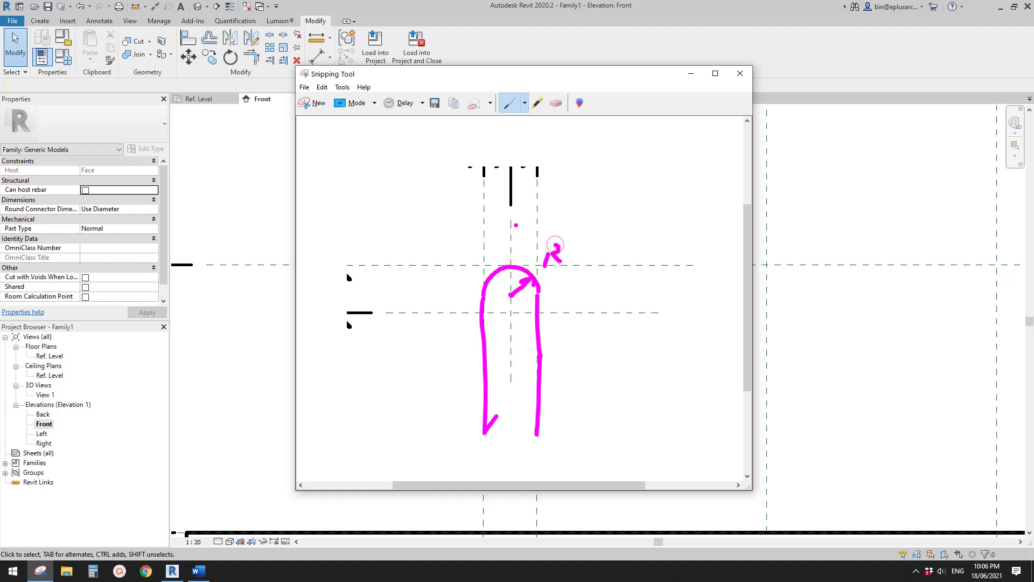
Step: Return to Revit and label the dimension between the upper and short horizontal planes with a new type parameter named r
left_click_drag(543, 217, 510, 228)
left_click(265, 213)
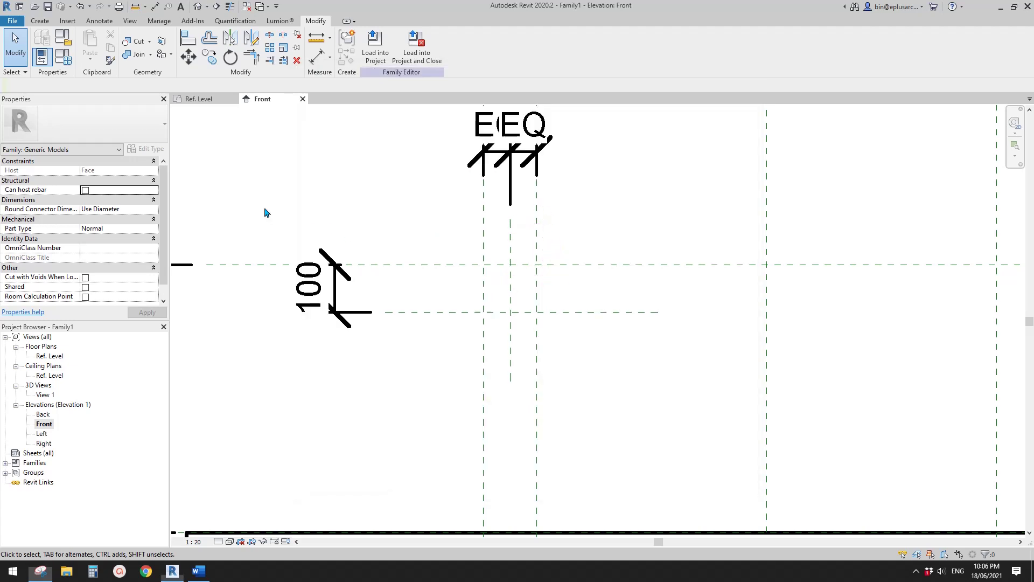
left_click(348, 286)
scroll(379, 299, "down", 2)
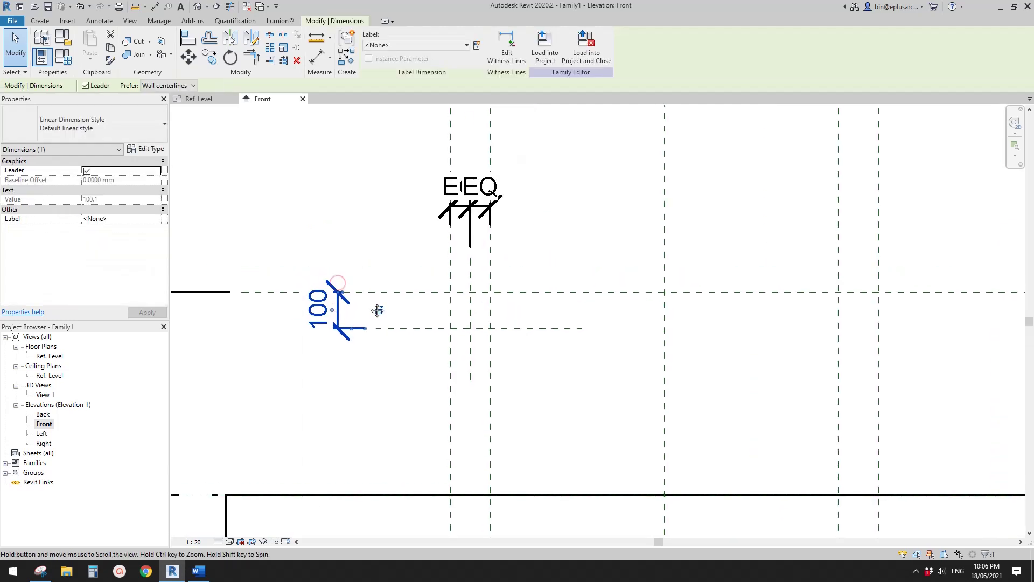
left_click(477, 47)
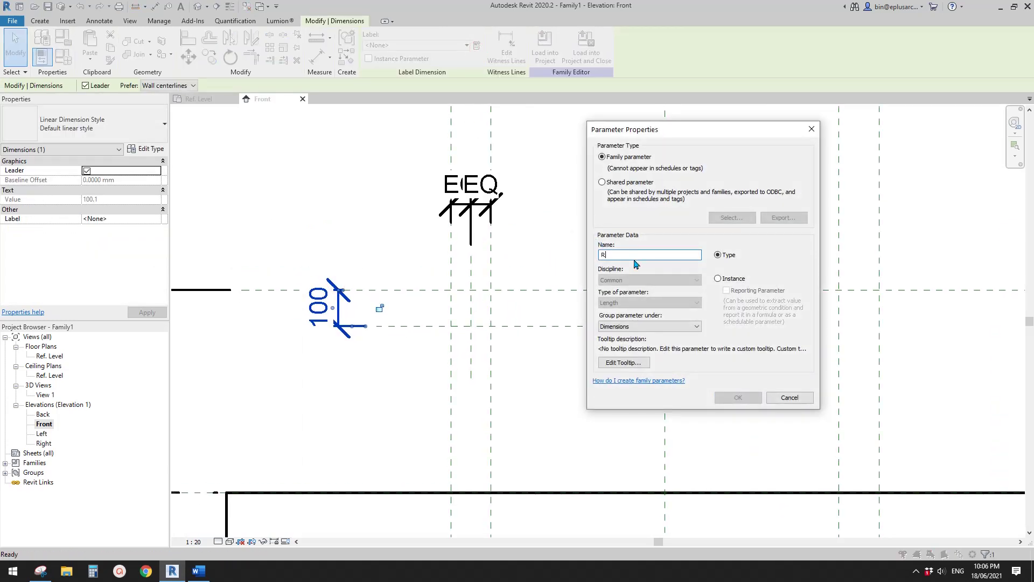
double_click(602, 254)
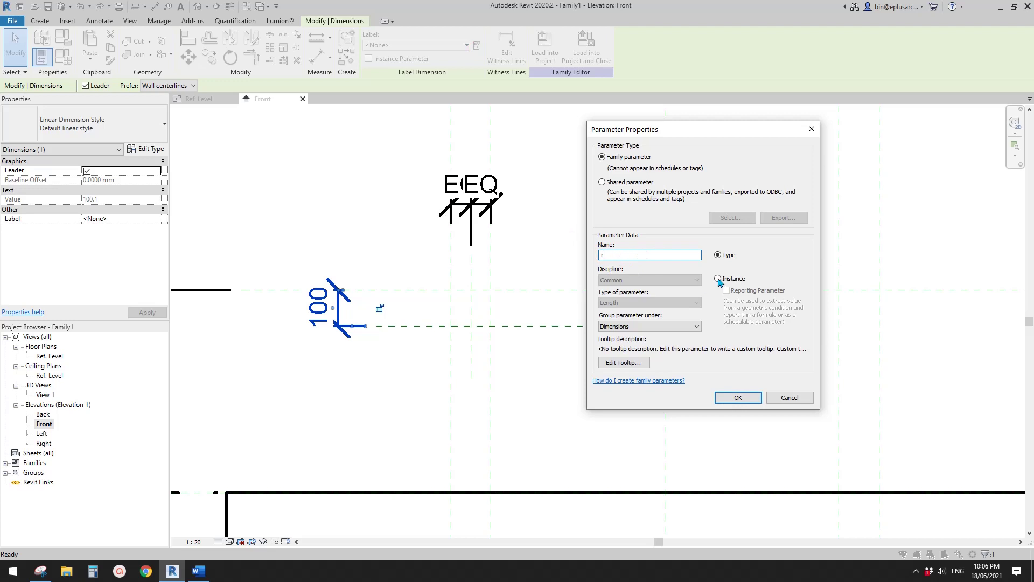
left_click(748, 402)
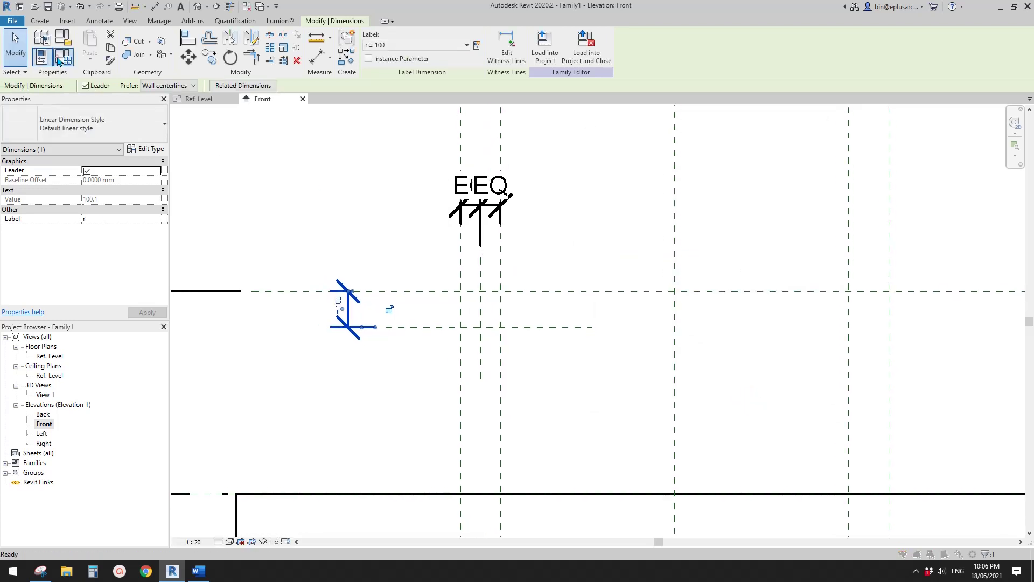
Step: Give the r parameter the formula TH / 2 in the family types and apply it
left_click(61, 59)
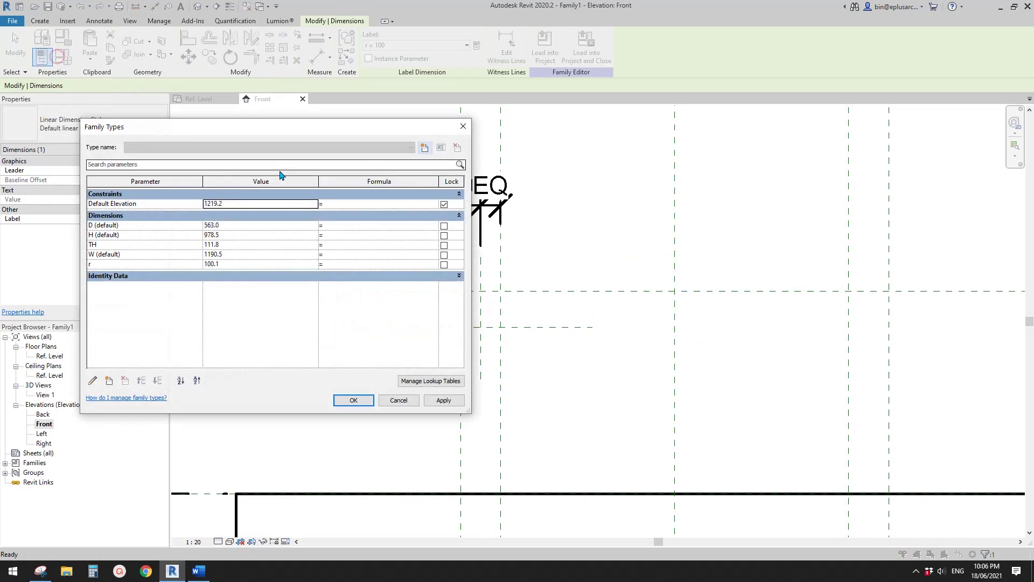
left_click(343, 262)
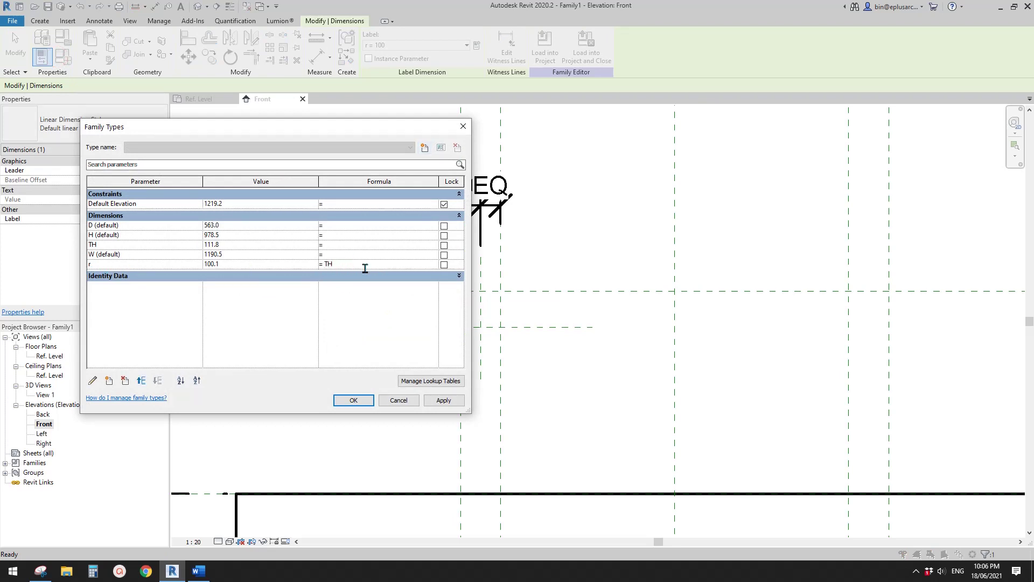
left_click(444, 400)
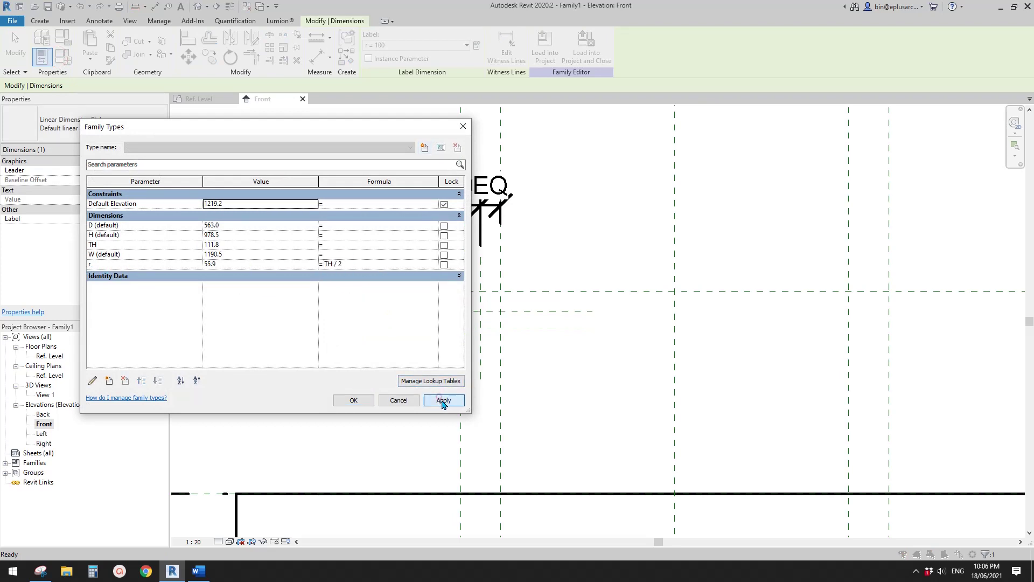
left_click(355, 401)
scroll(468, 378, "down", 2)
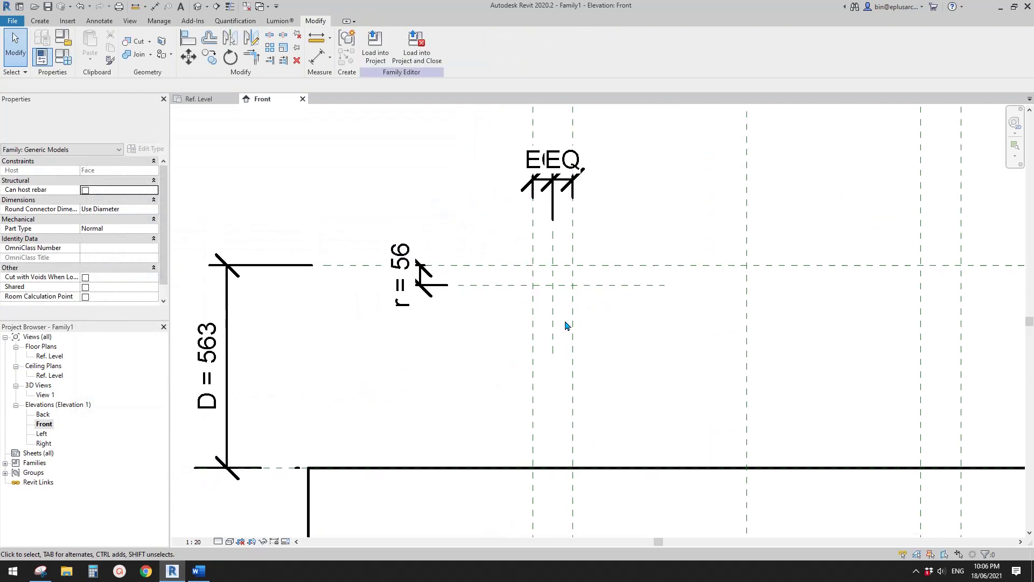
scroll(566, 323, "up", 4)
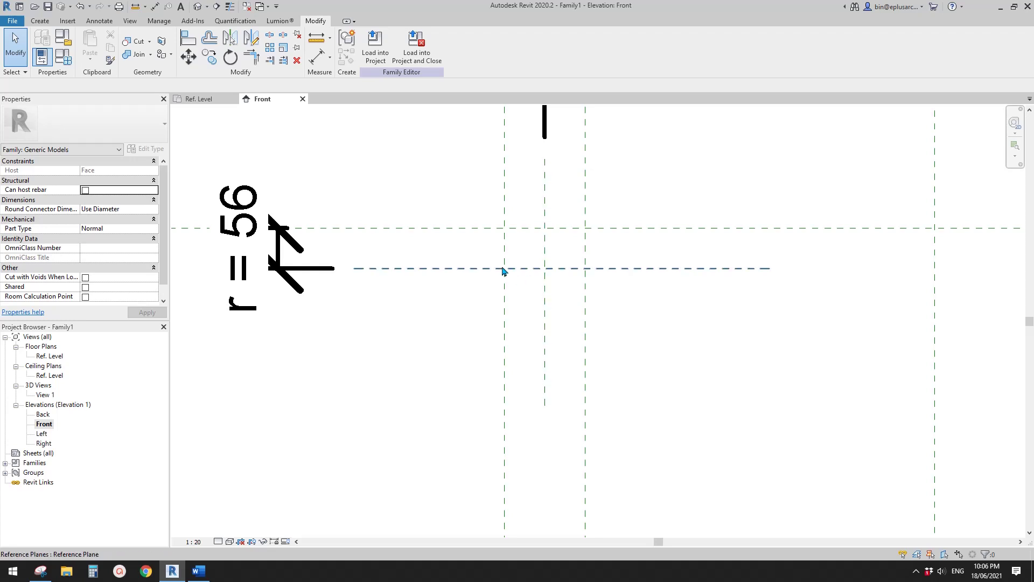
scroll(570, 268, "down", 3)
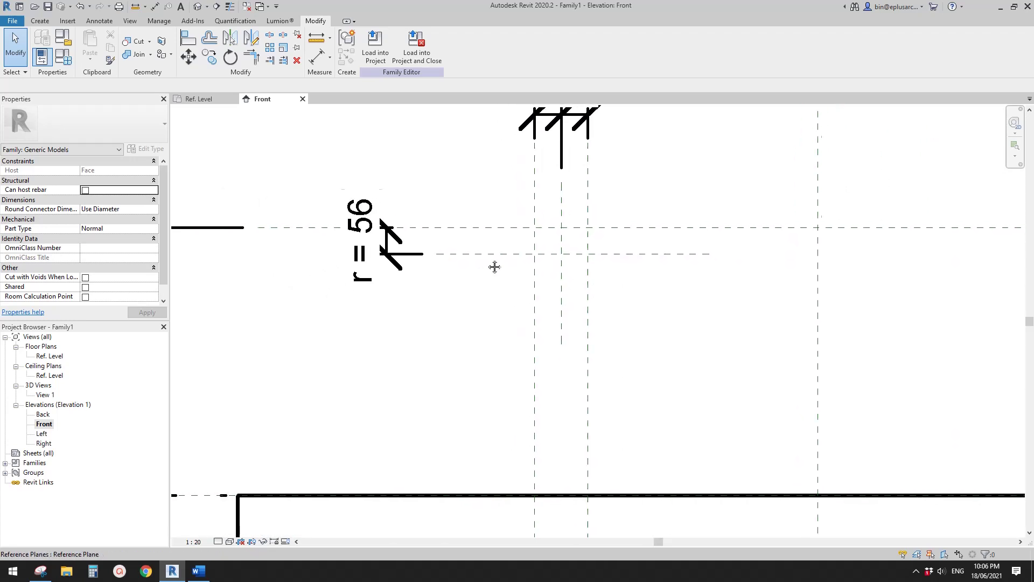
scroll(370, 196, "down", 3)
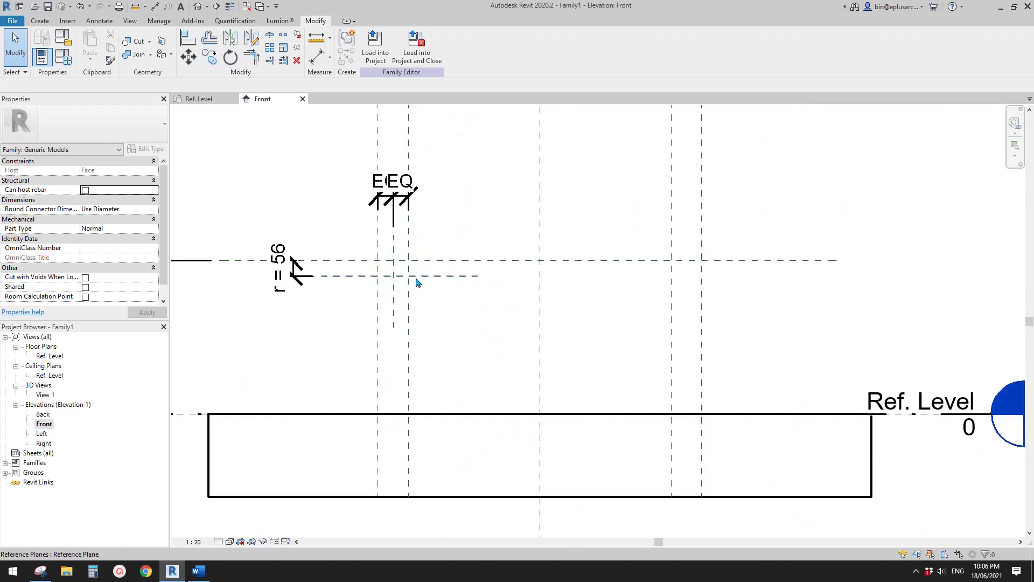
middle_click_drag(416, 282, 402, 287)
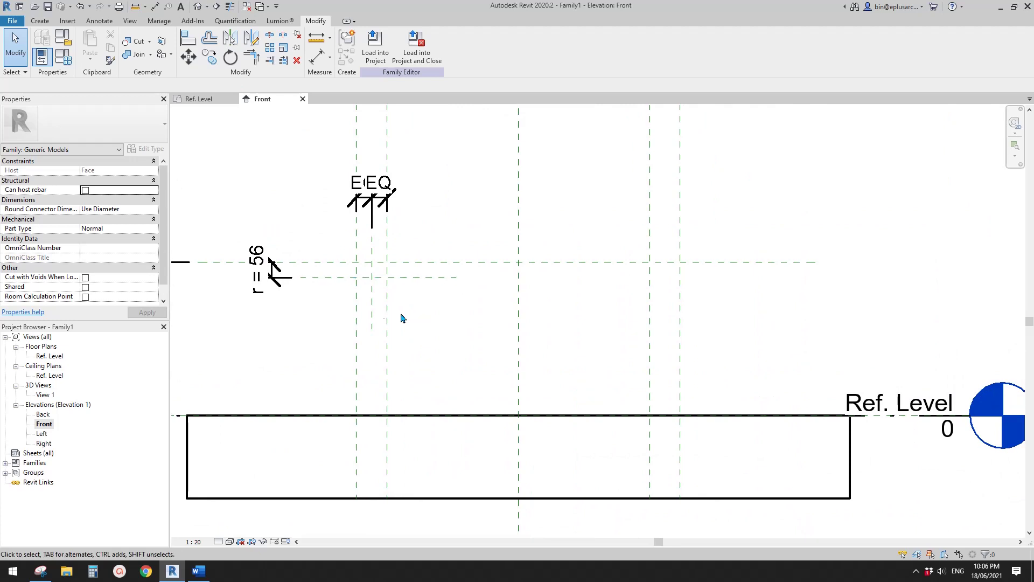
middle_click_drag(524, 230, 526, 232)
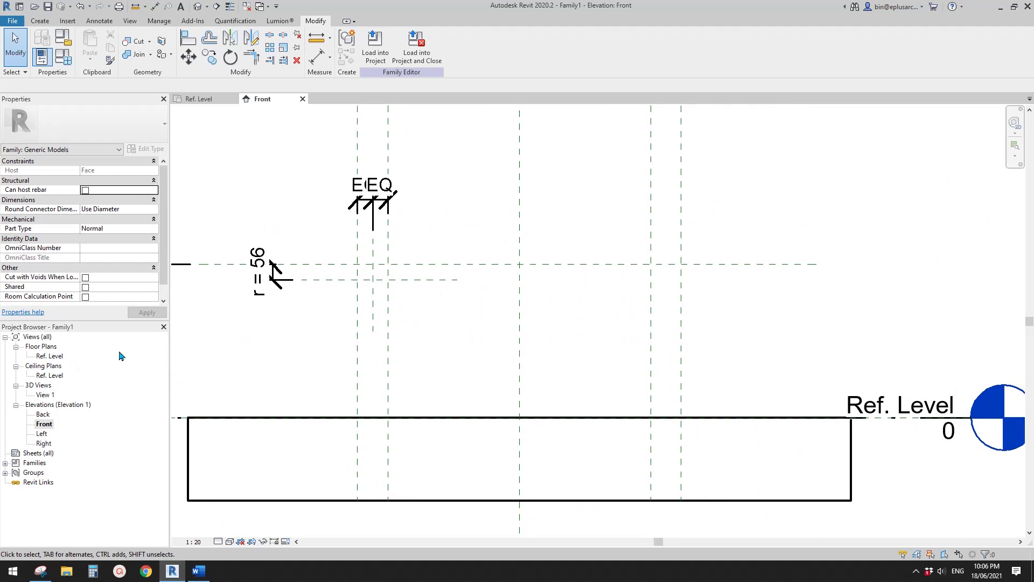
Step: Open the Ref. Level floor plan and start a new sweep with a sketched path on the Ref. Level work plane
double_click(49, 356)
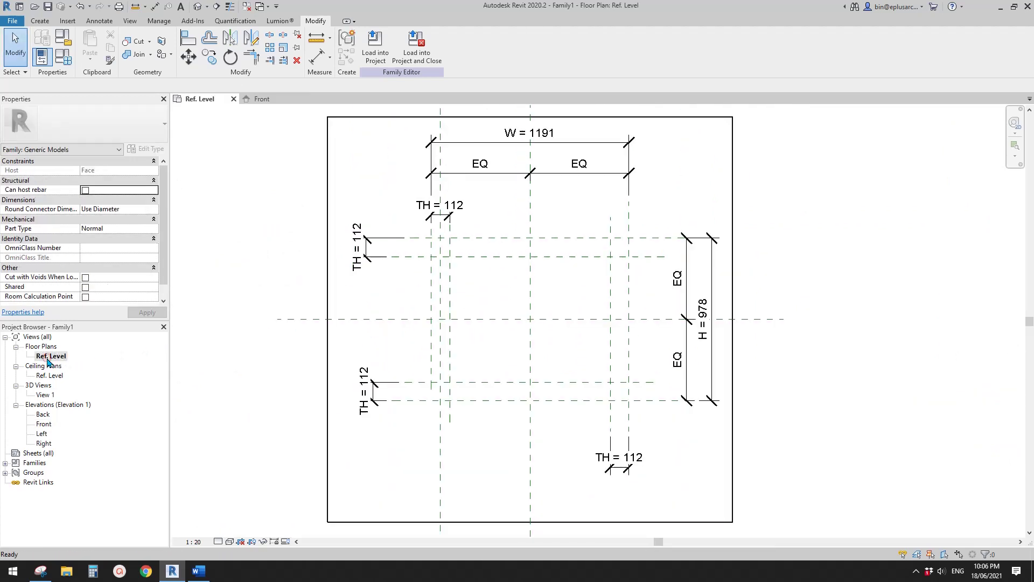
left_click(41, 22)
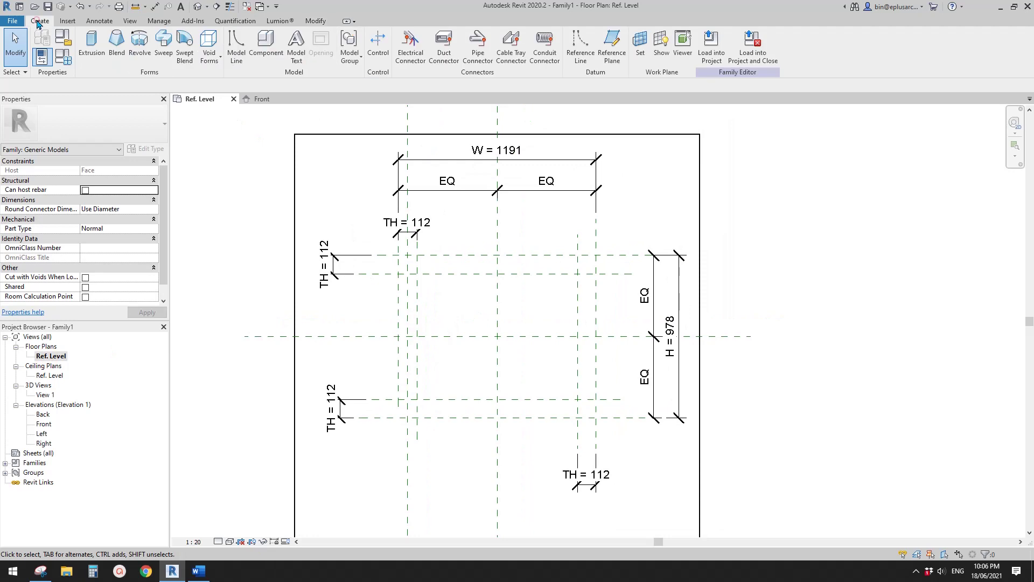
left_click(164, 54)
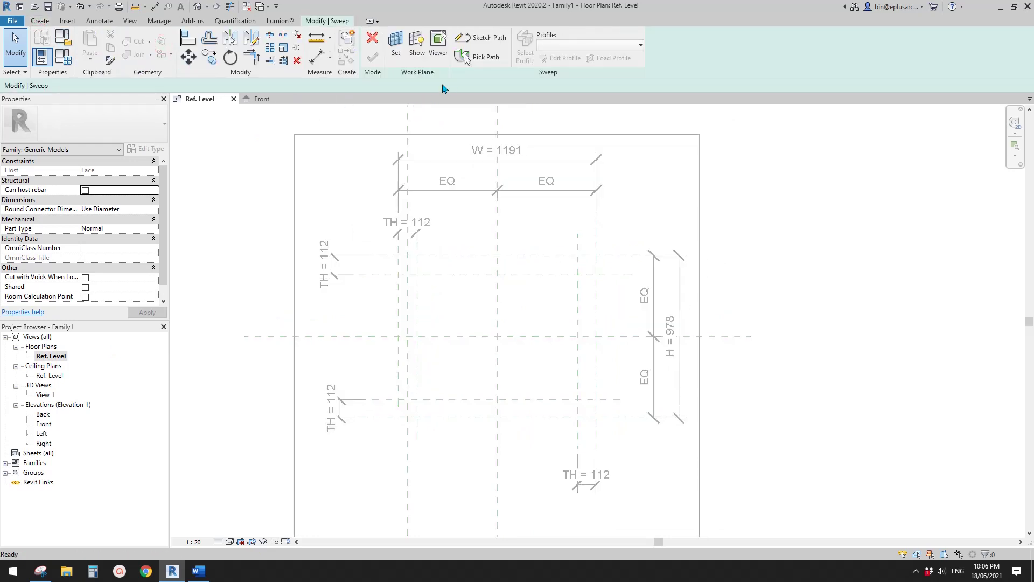
left_click(396, 43)
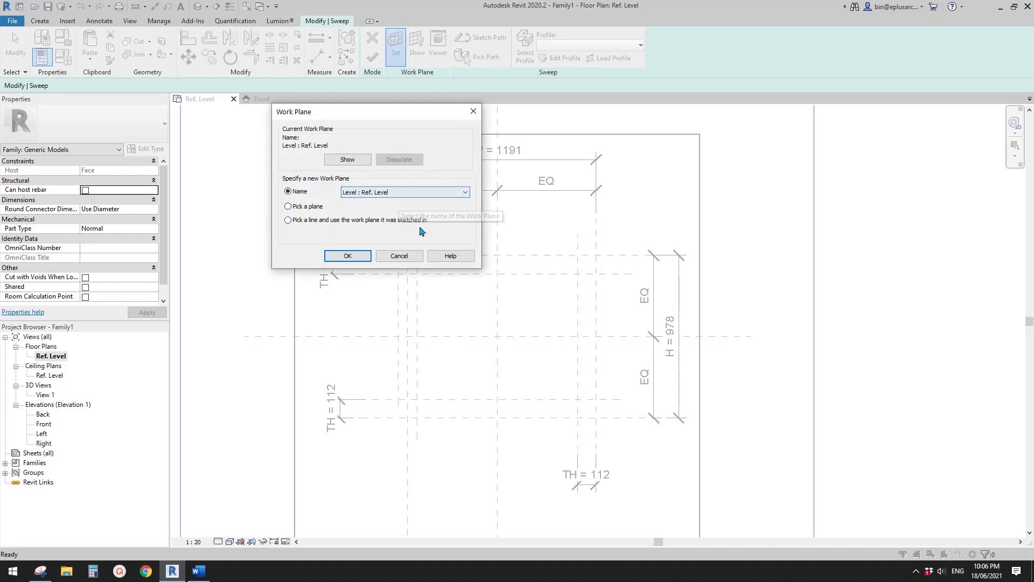
left_click(393, 255)
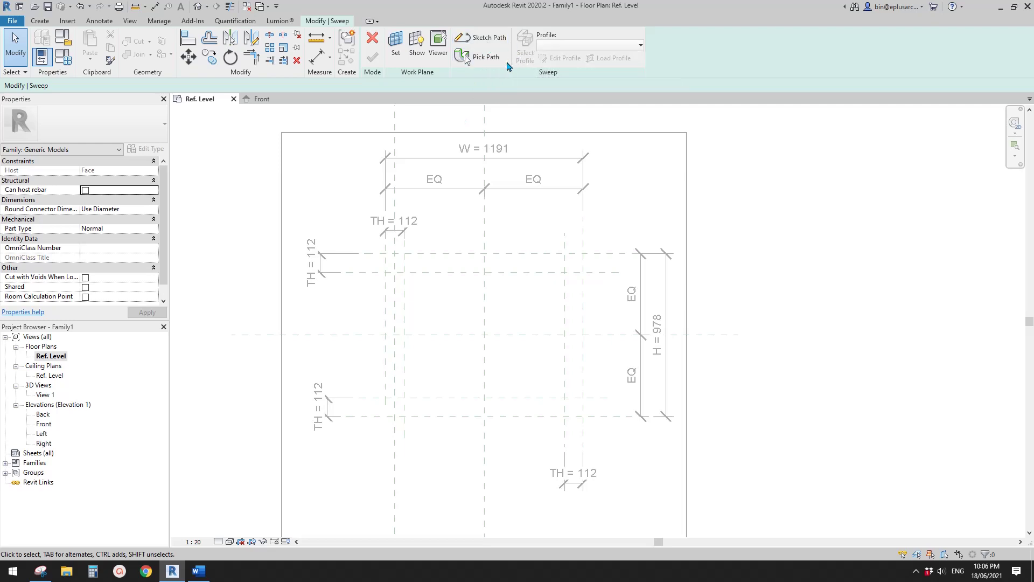
left_click(490, 38)
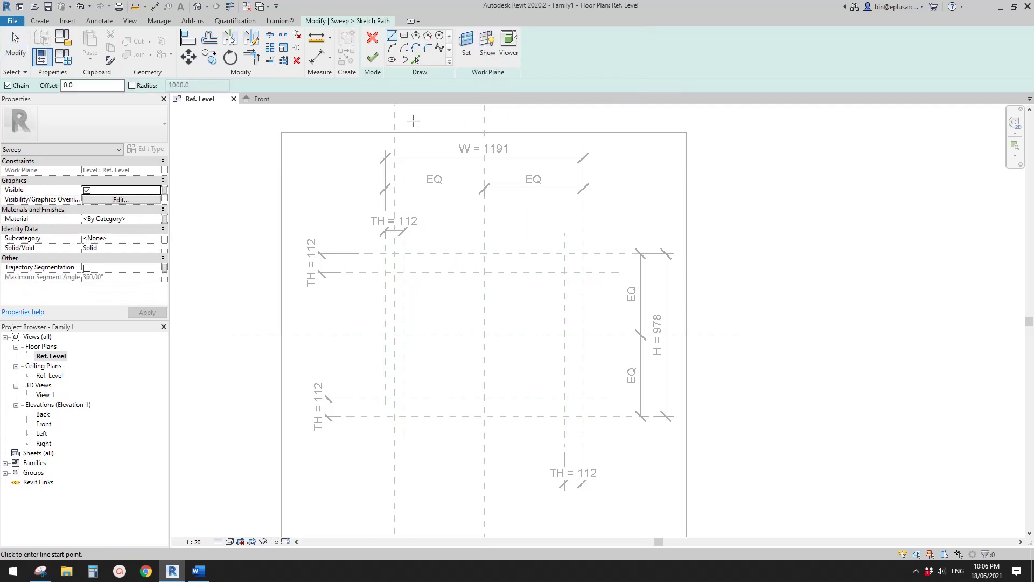
Step: Draw a rectangular sweep path between opposite intersections of the inner frame reference planes
left_click(415, 60)
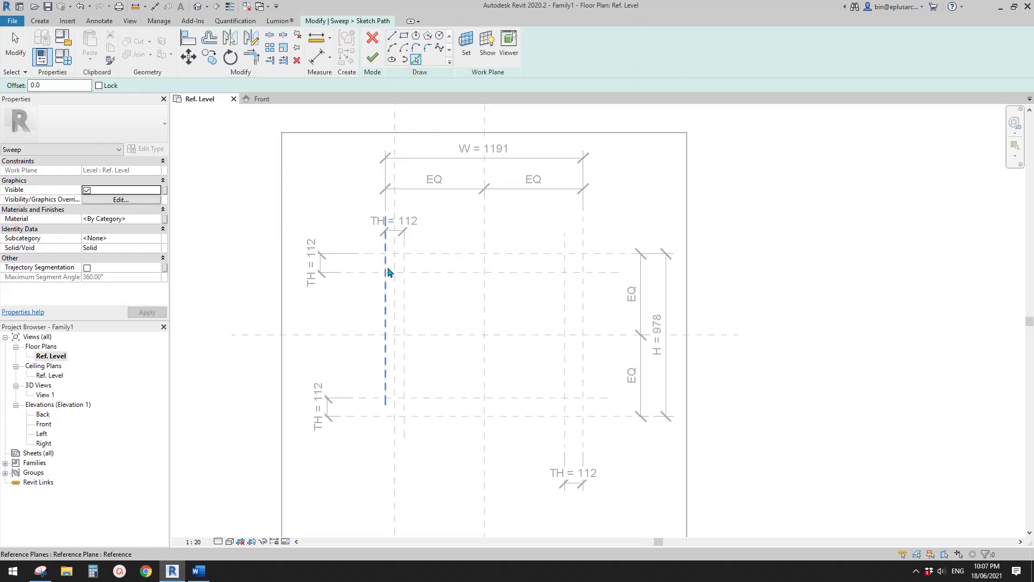
middle_click_drag(409, 383, 401, 382)
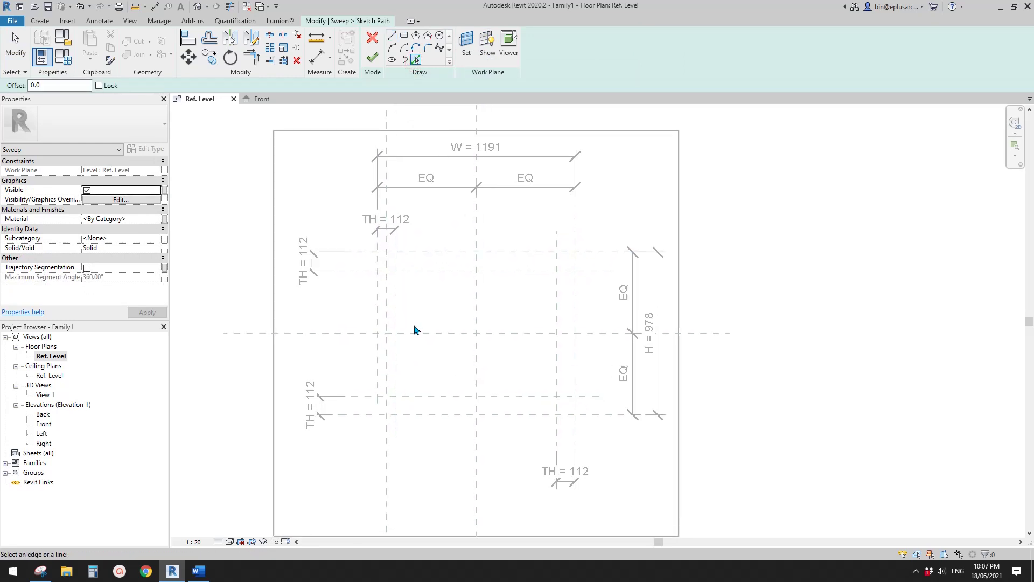
scroll(414, 330, "up", 1)
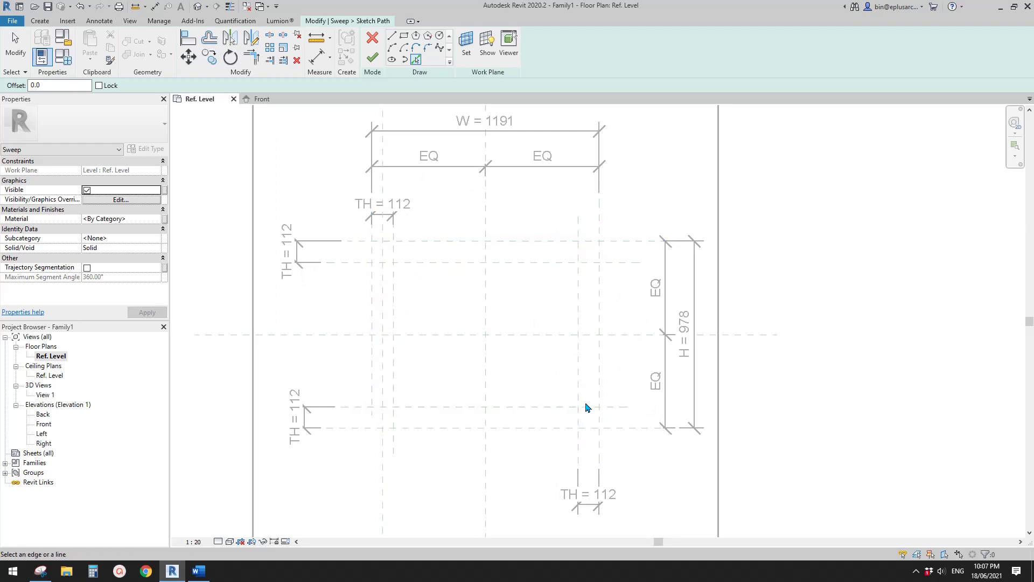
middle_click_drag(467, 387, 473, 362)
middle_click_drag(457, 318, 454, 320)
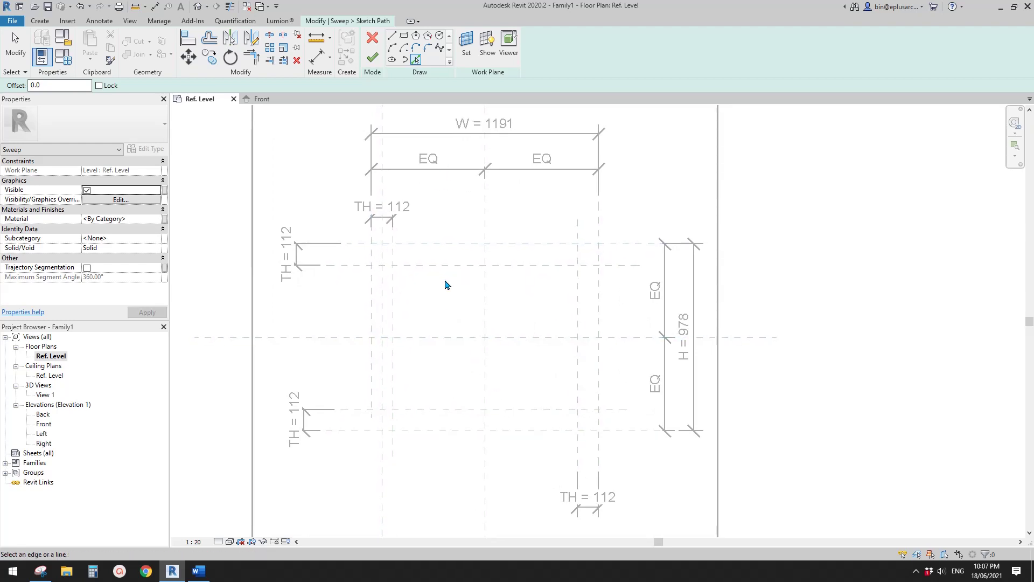
middle_click_drag(444, 284, 428, 269)
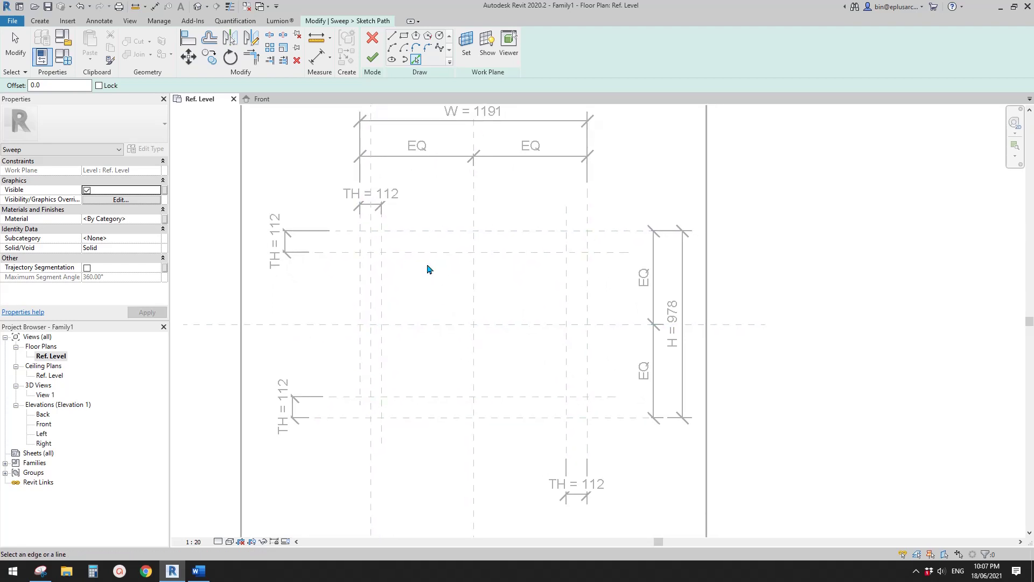
left_click(405, 36)
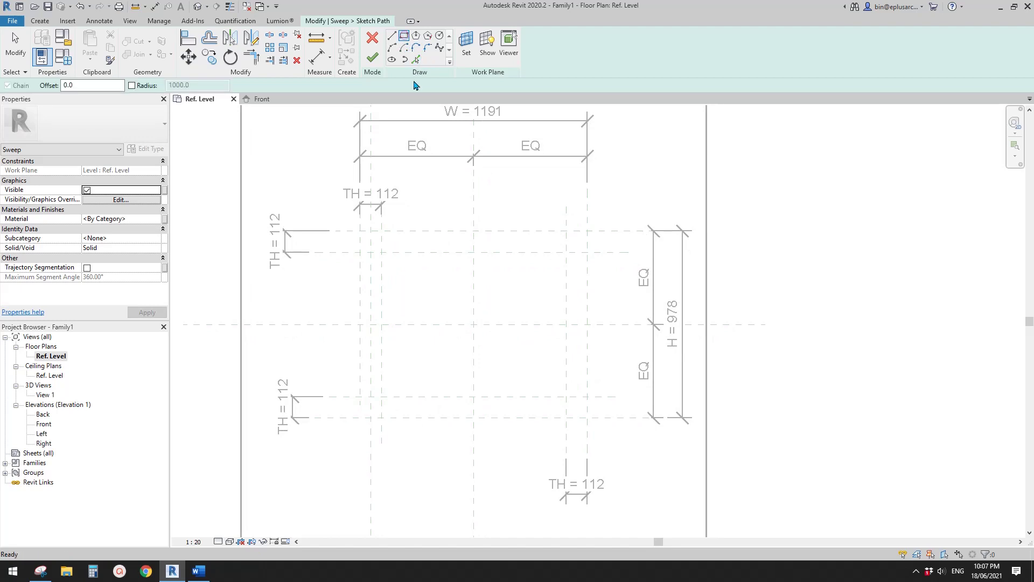
left_click(382, 252)
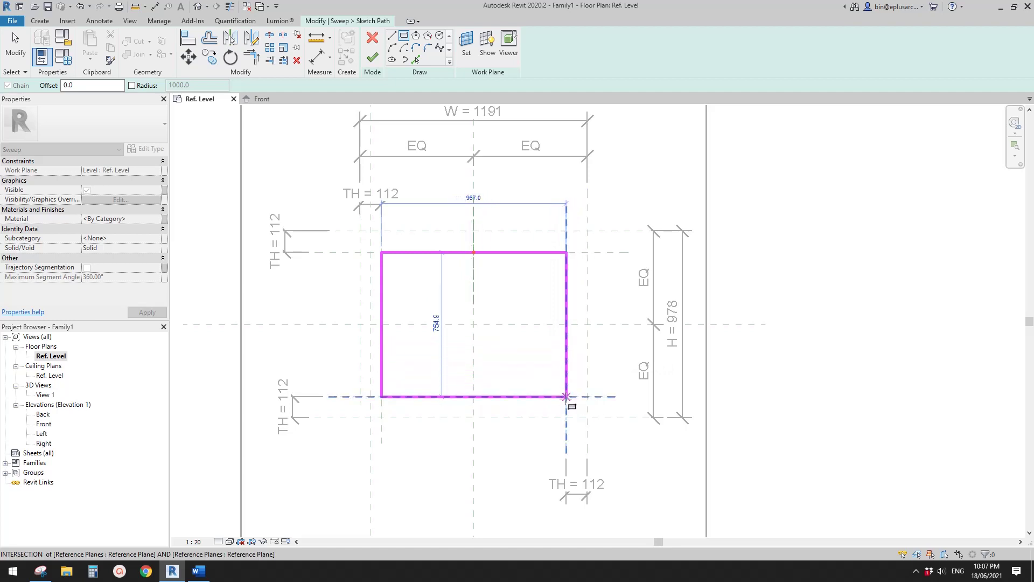
left_click(566, 397)
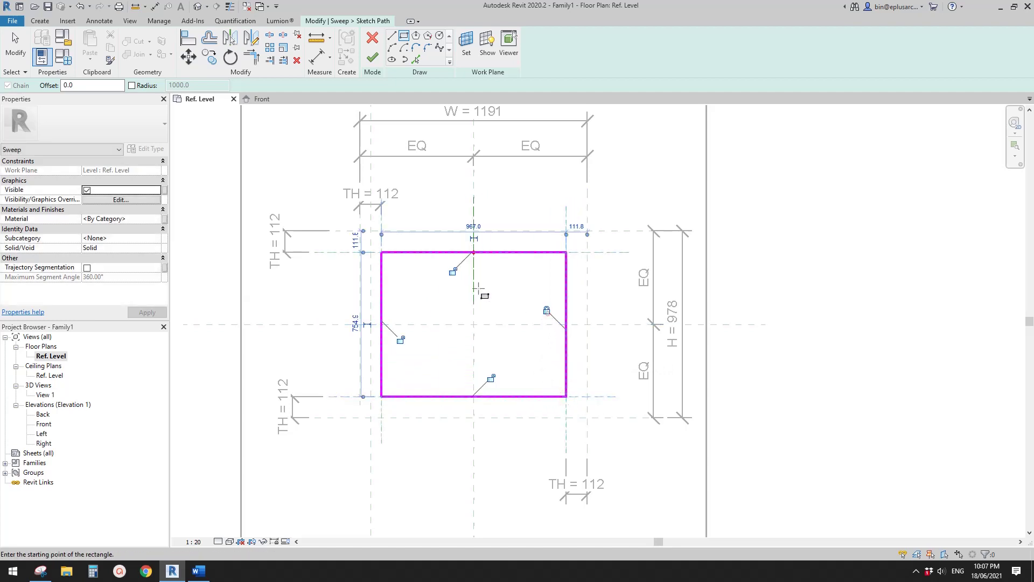
Step: Lock the rectangle's edges to the inner reference planes and finish the path sketch
left_click(401, 339)
left_click(492, 378)
left_click(372, 57)
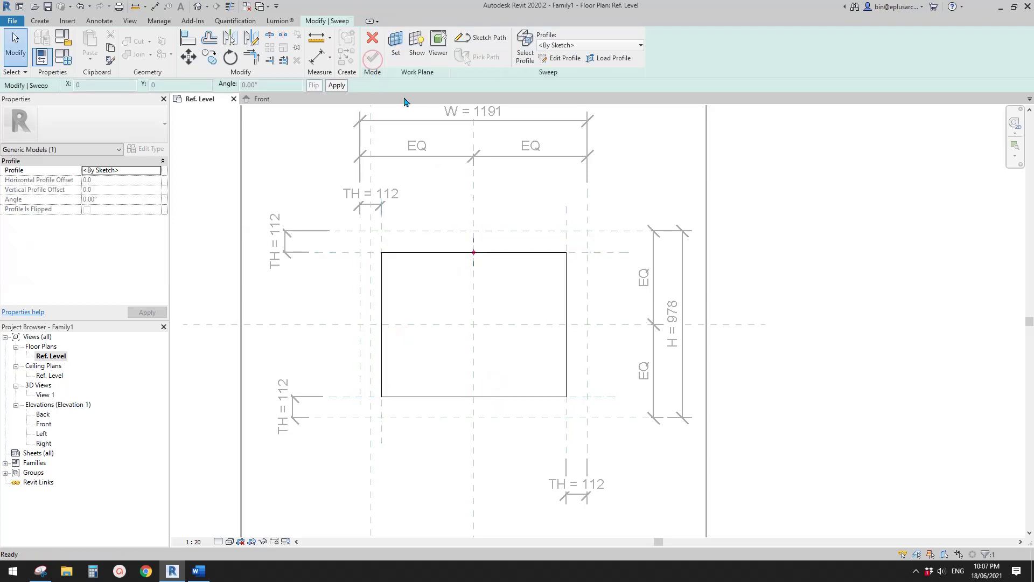
left_click(559, 64)
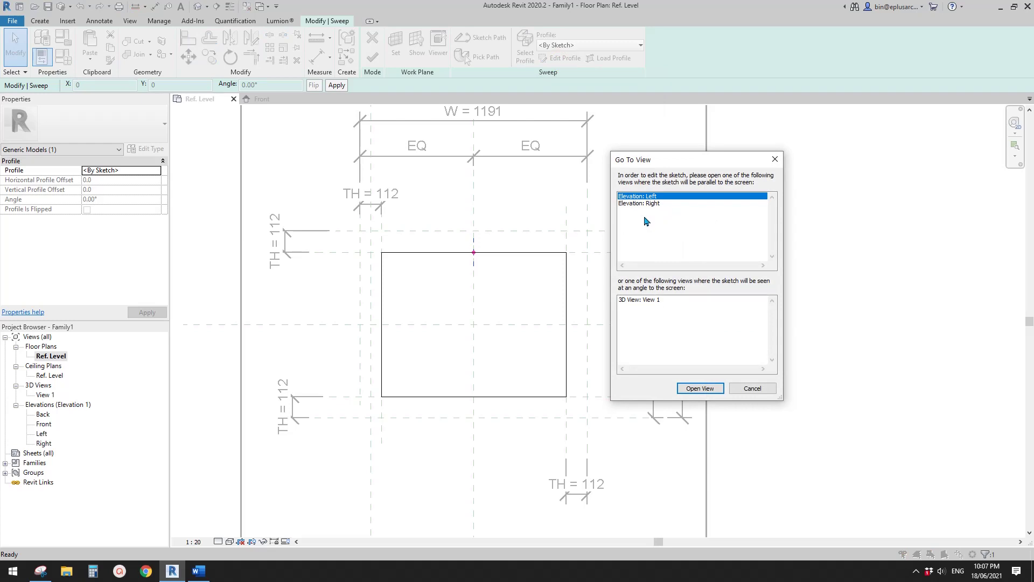
left_click(752, 388)
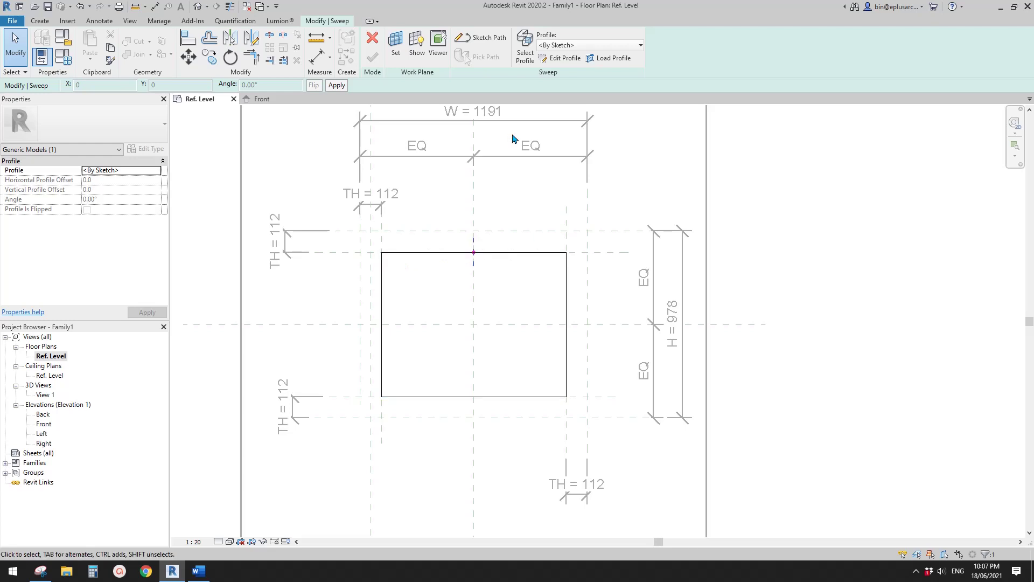
mouse_move(479, 252)
middle_mouse_down()
mouse_move(499, 249)
mouse_move(500, 237)
middle_mouse_up()
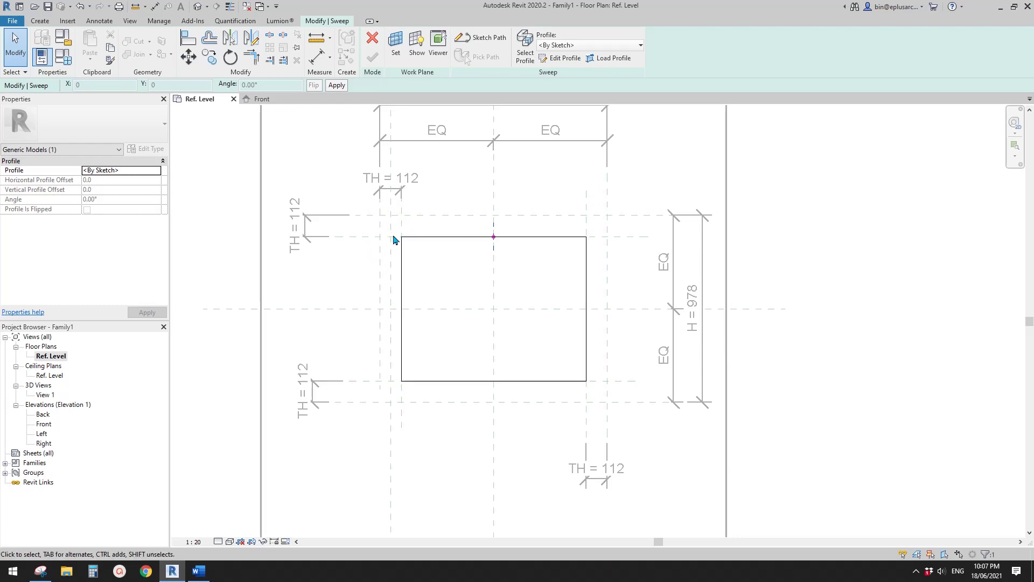
middle_click_drag(409, 259, 418, 282)
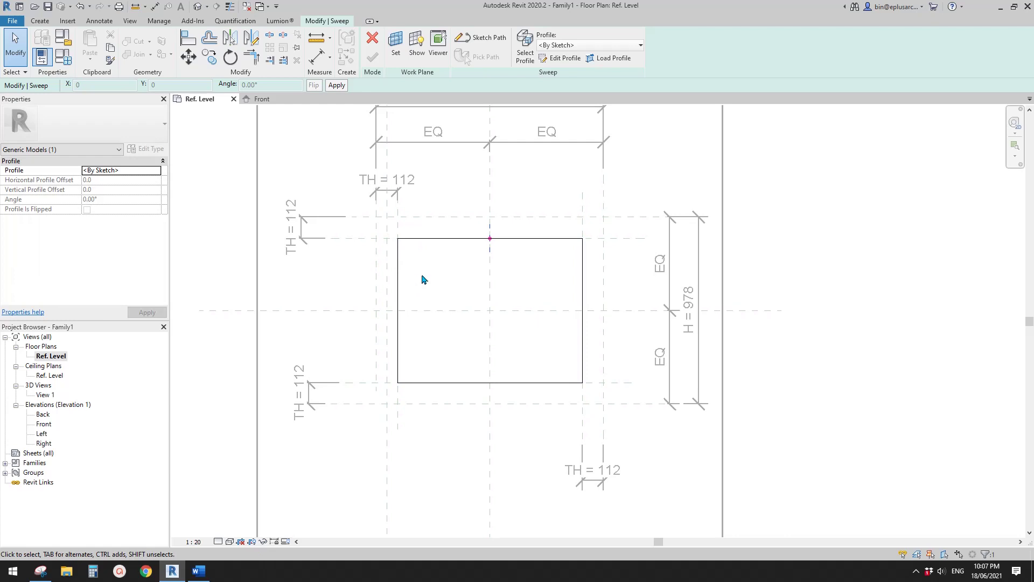
Step: Reopen the sweep's path sketch and delete the rectangle's upper edge to move the profile plane off it
left_click(474, 238)
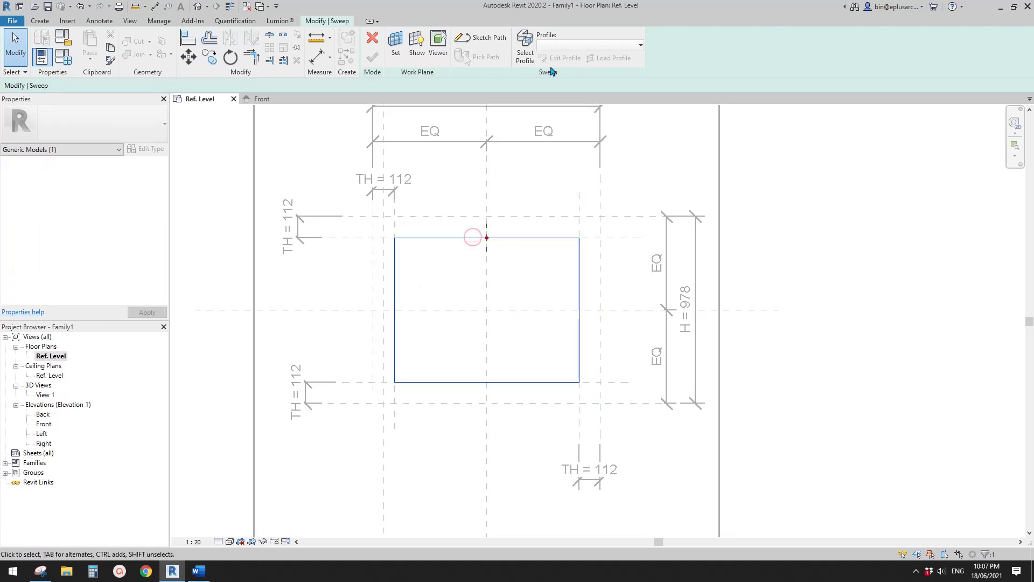
left_click(486, 45)
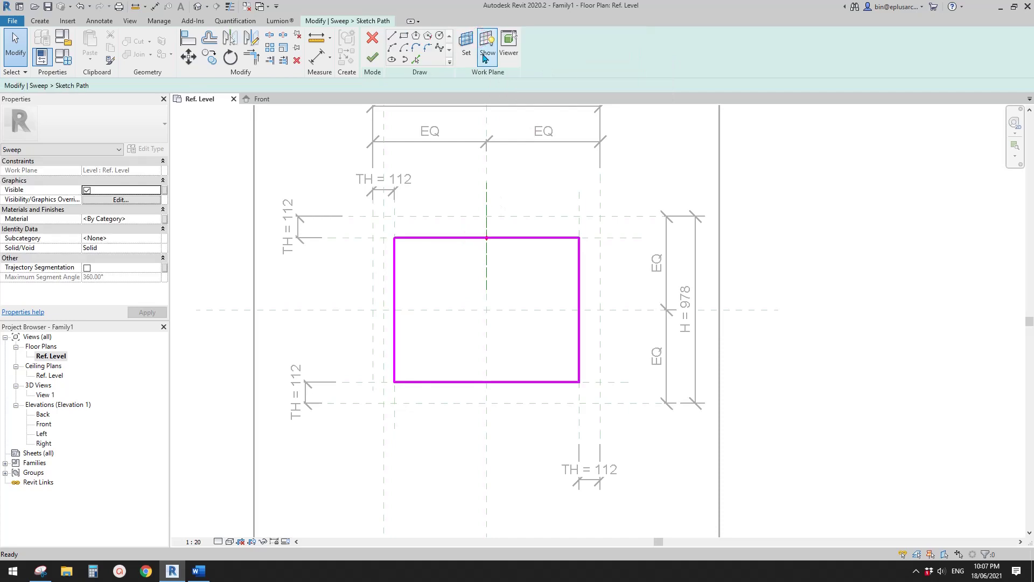
left_click(496, 238)
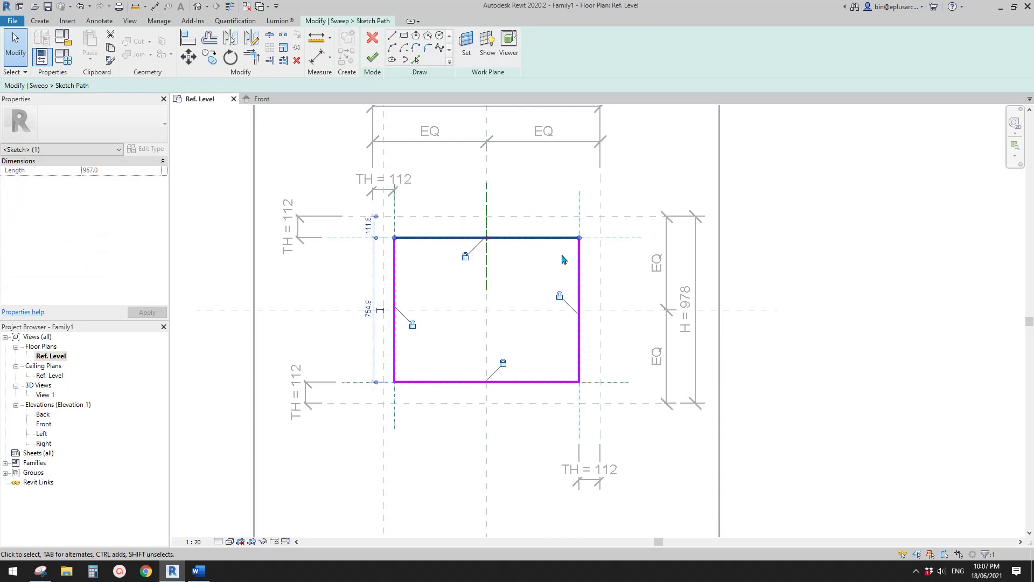
key("Delete")
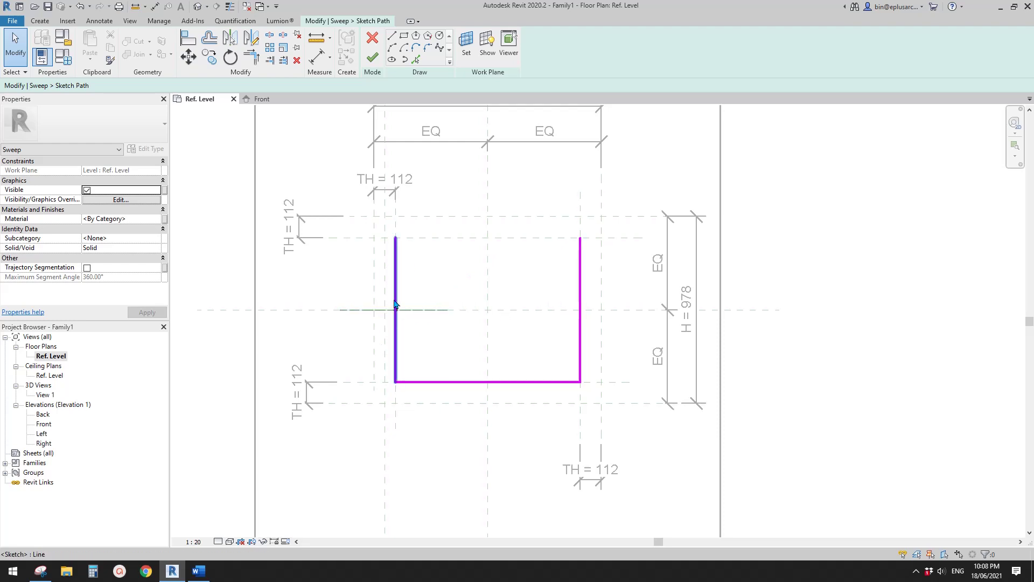
Step: Recreate the path's upper edge by picking the upper inner reference plane with Lock enabled
left_click(421, 316)
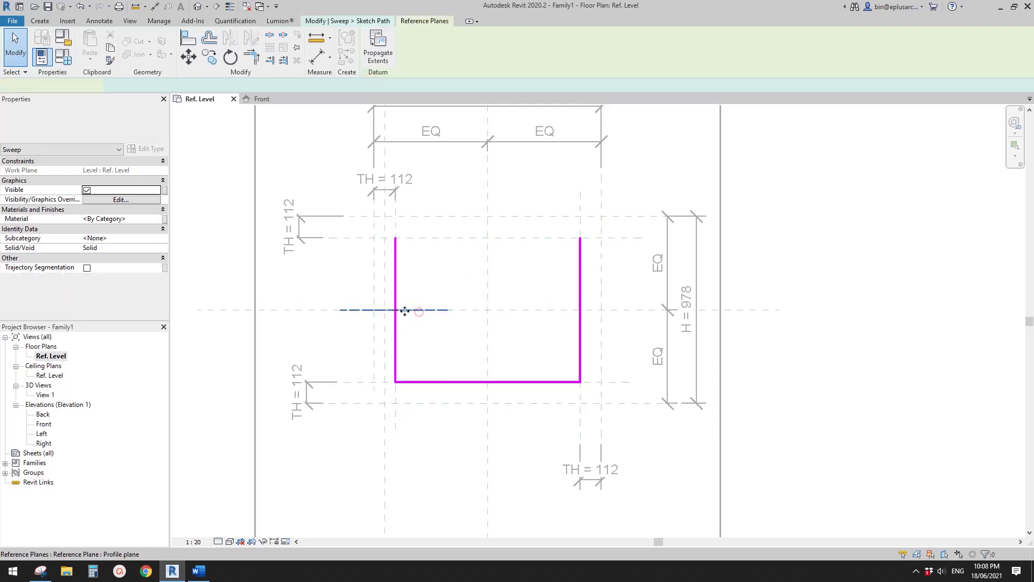
mouse_move(397, 308)
middle_mouse_down()
mouse_move(454, 273)
mouse_move(432, 305)
middle_mouse_up()
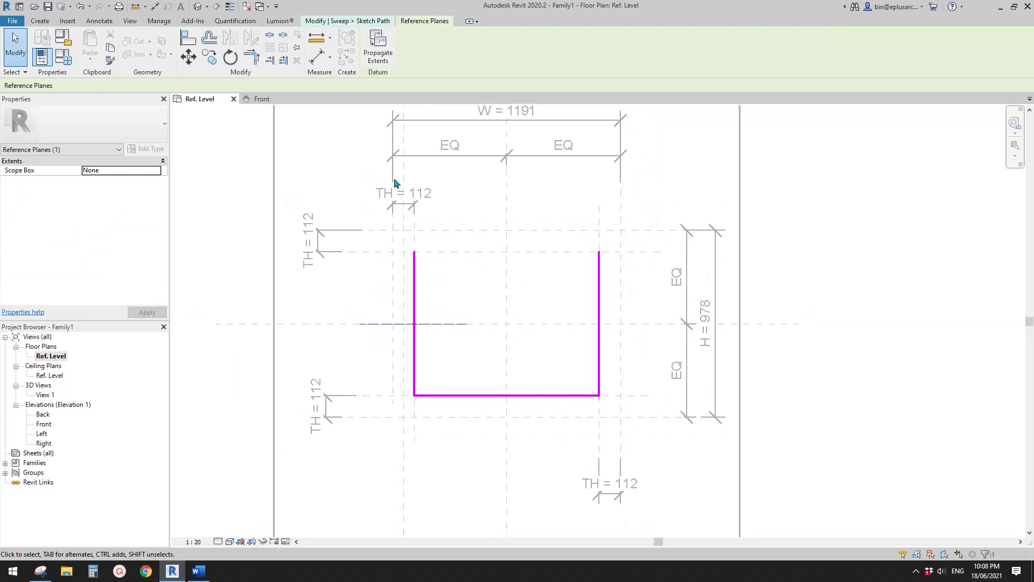
middle_click_drag(435, 222, 425, 222)
left_click(340, 21)
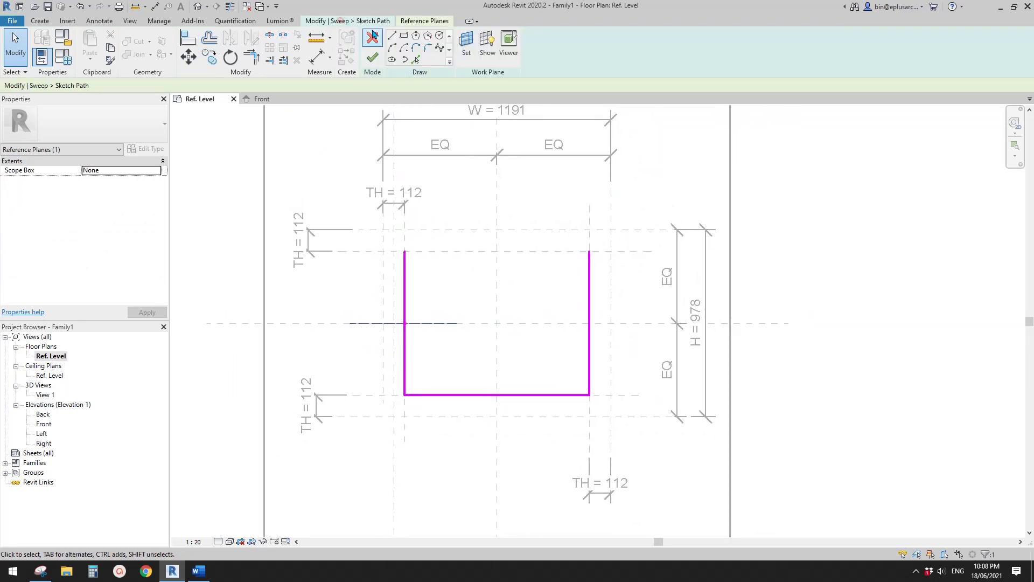
left_click(415, 60)
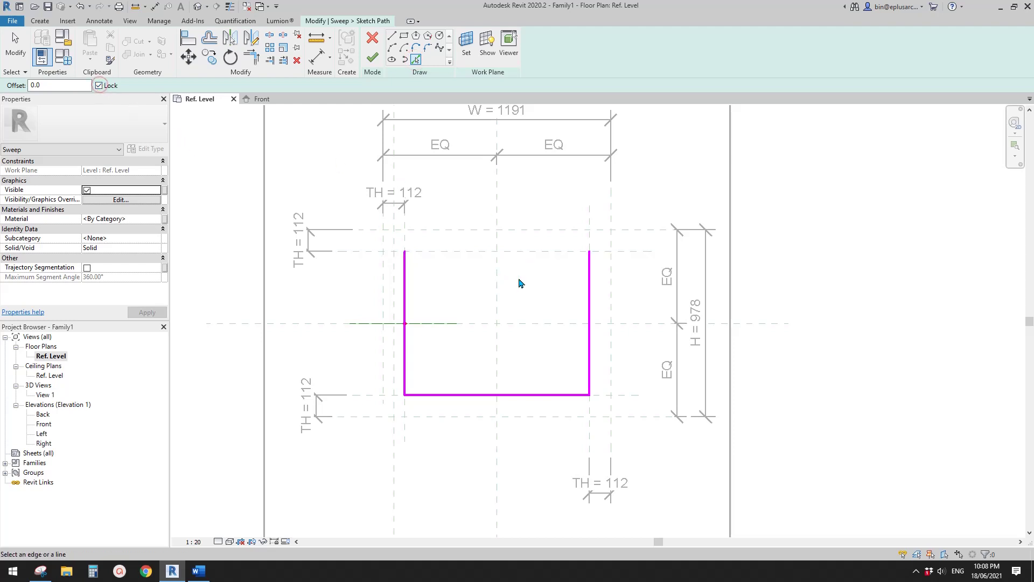
left_click(538, 251)
Step: Trim the new upper edge to both vertical edges of the path and finish the path sketch
key("t")
key("r")
left_click(589, 266)
left_click(573, 251)
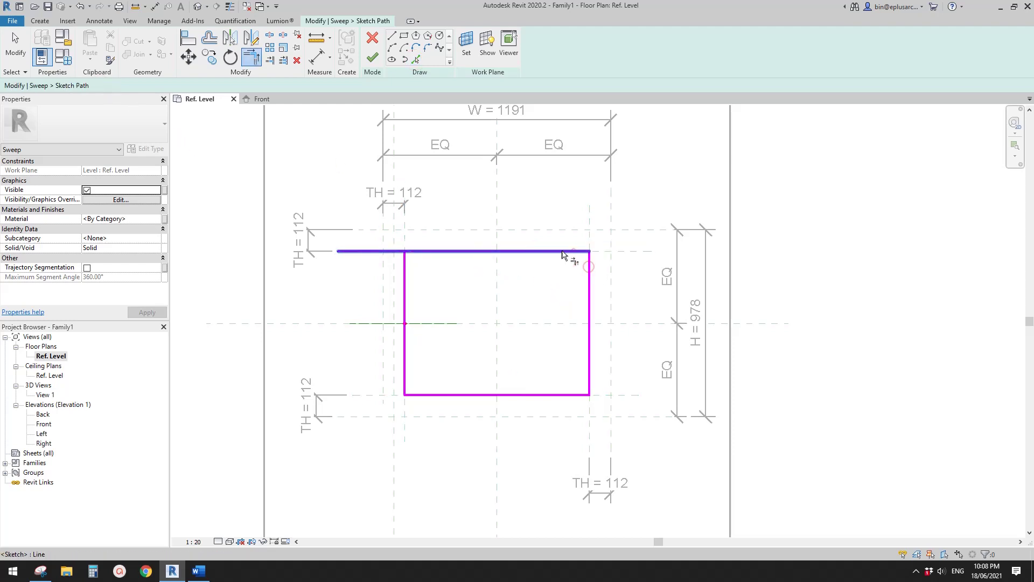
left_click(444, 251)
left_click(405, 264)
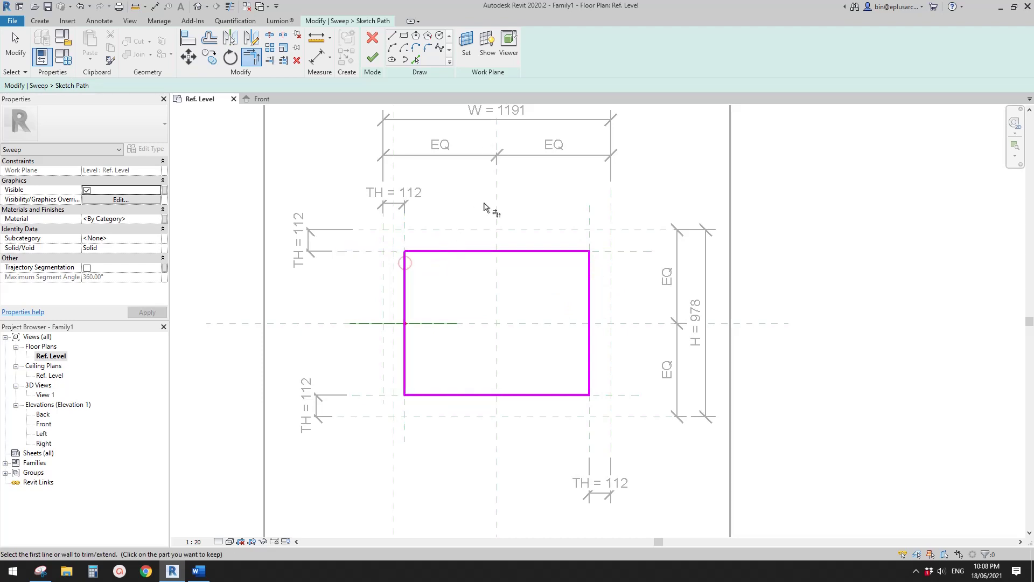
key("Escape")
left_click(372, 58)
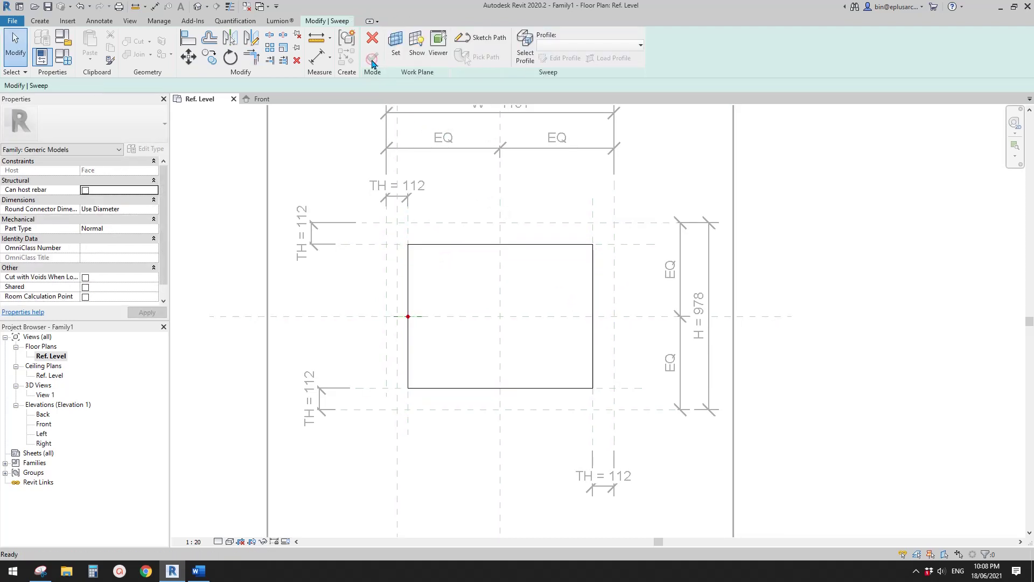
Step: Start editing the sweep's sketched profile in the Front elevation view
left_click(538, 61)
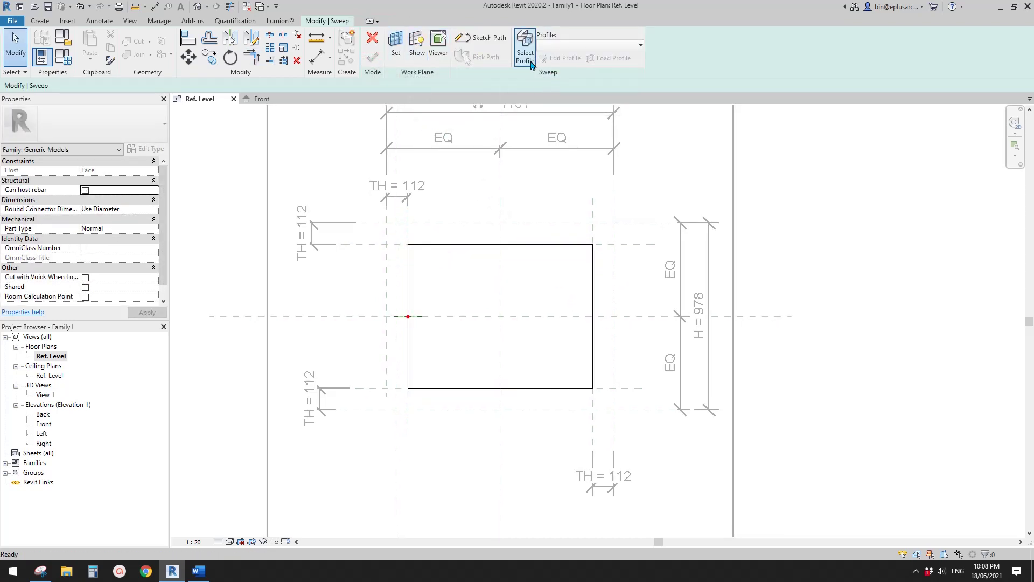
left_click(564, 59)
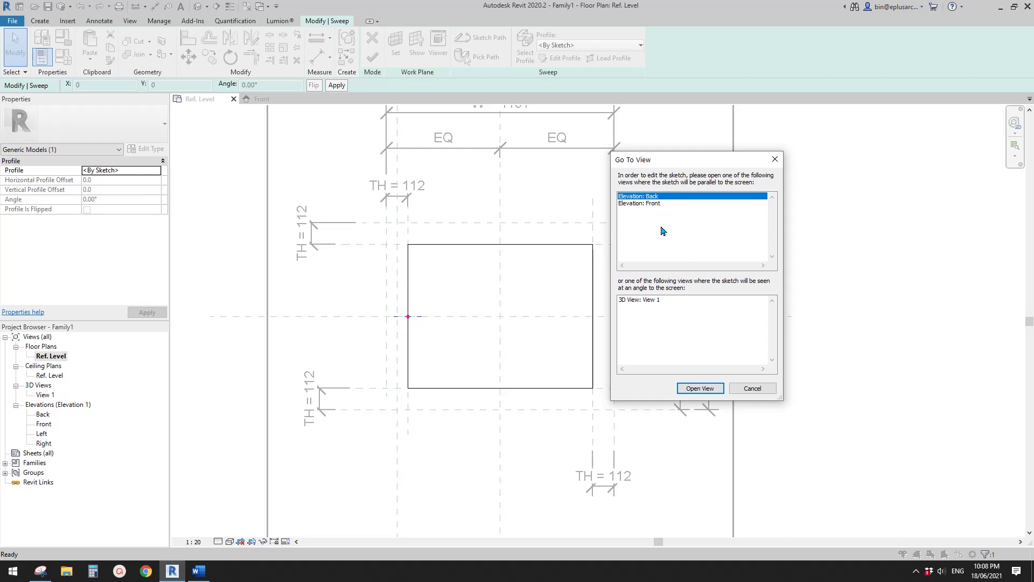
left_click(652, 205)
left_click(699, 388)
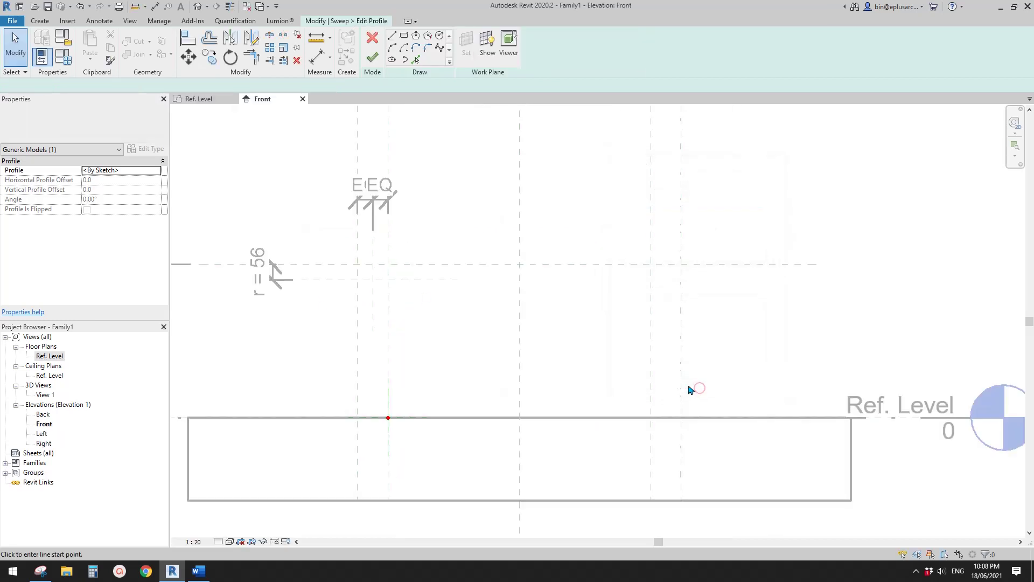
Step: Create locked profile lines from the left frame's outer and inner reference planes and from the Ref. Level line
middle_click_drag(415, 403, 526, 392)
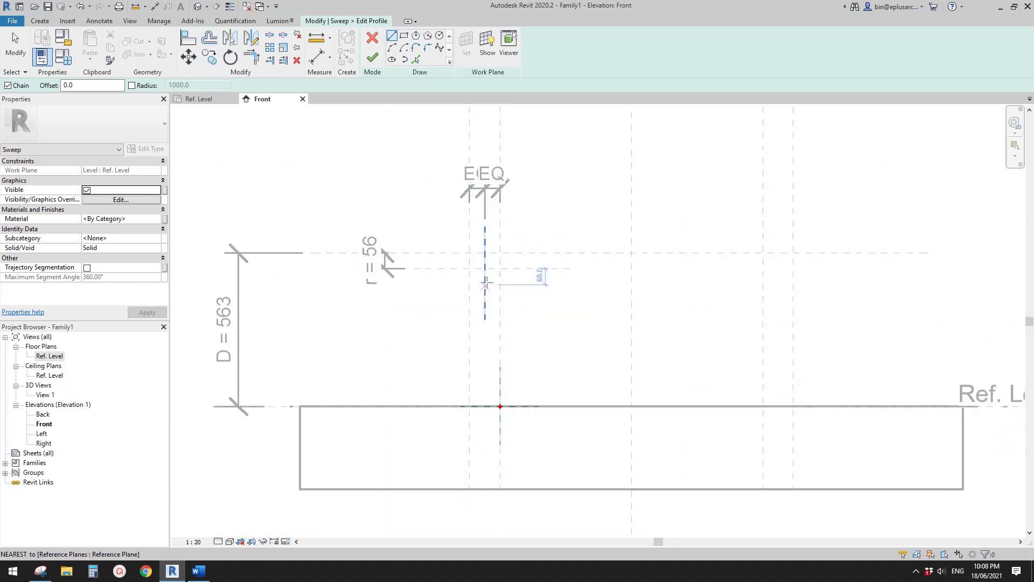
middle_click_drag(488, 294, 472, 261)
scroll(482, 252, "up", 1)
middle_click_drag(451, 217, 437, 212)
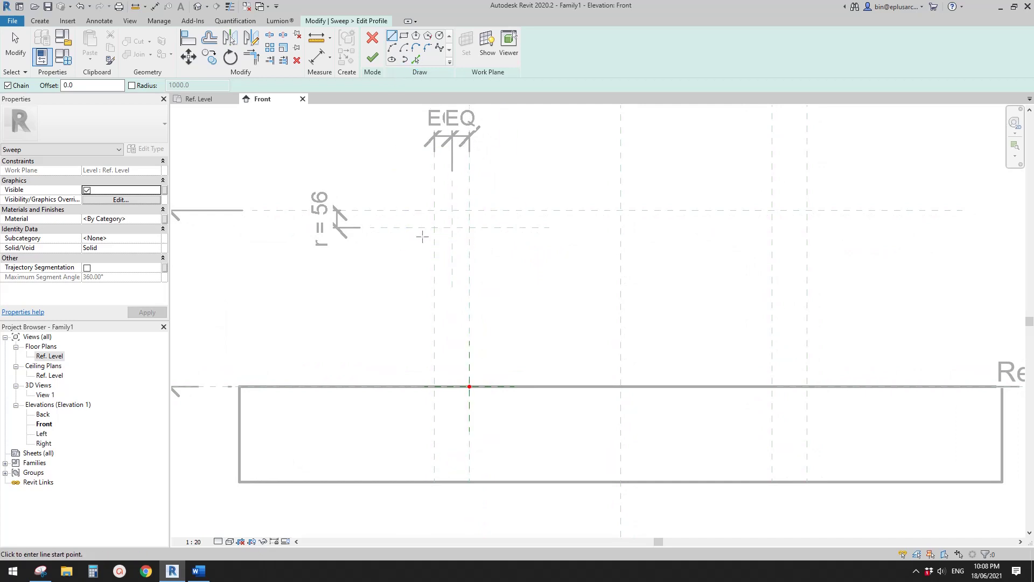
left_click(419, 65)
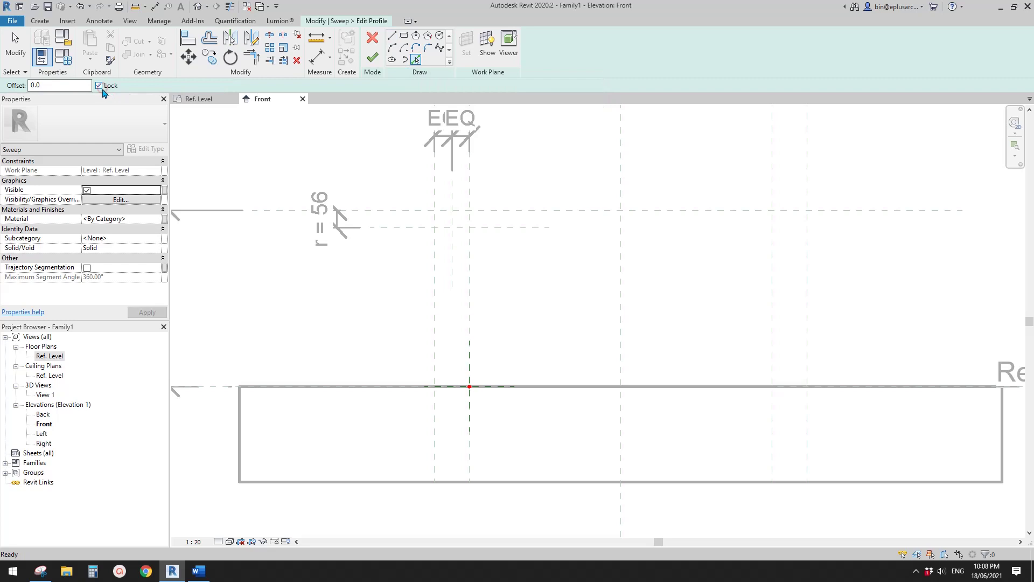
left_click(104, 93)
left_click(434, 302)
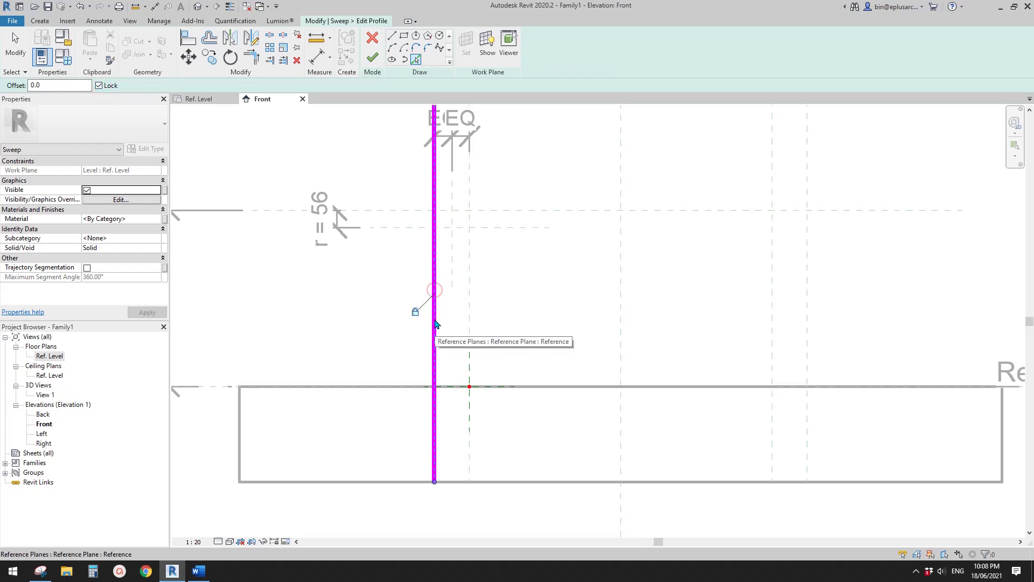
left_click(470, 285)
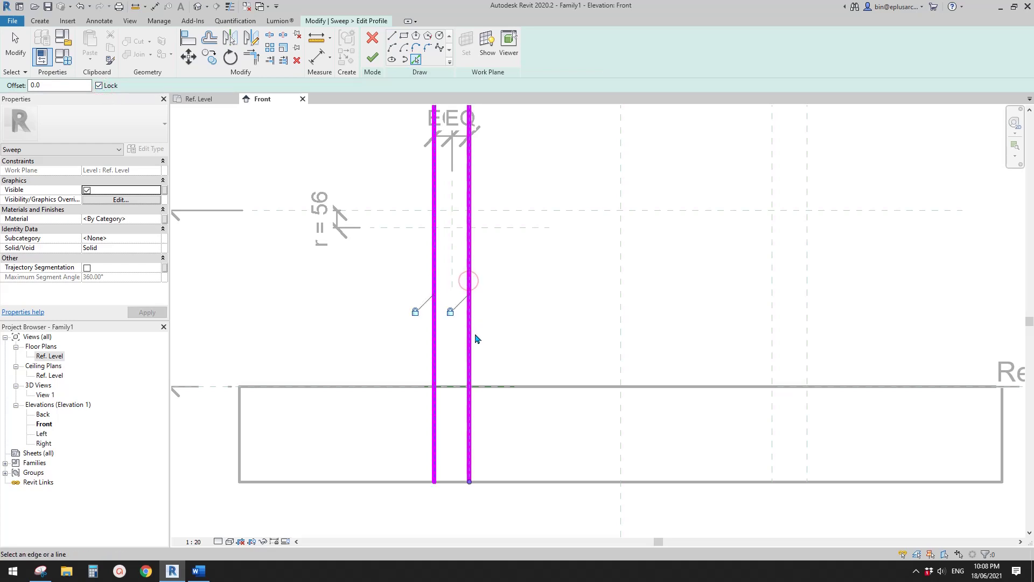
scroll(475, 335, "down", 1)
middle_click_drag(367, 360, 540, 337)
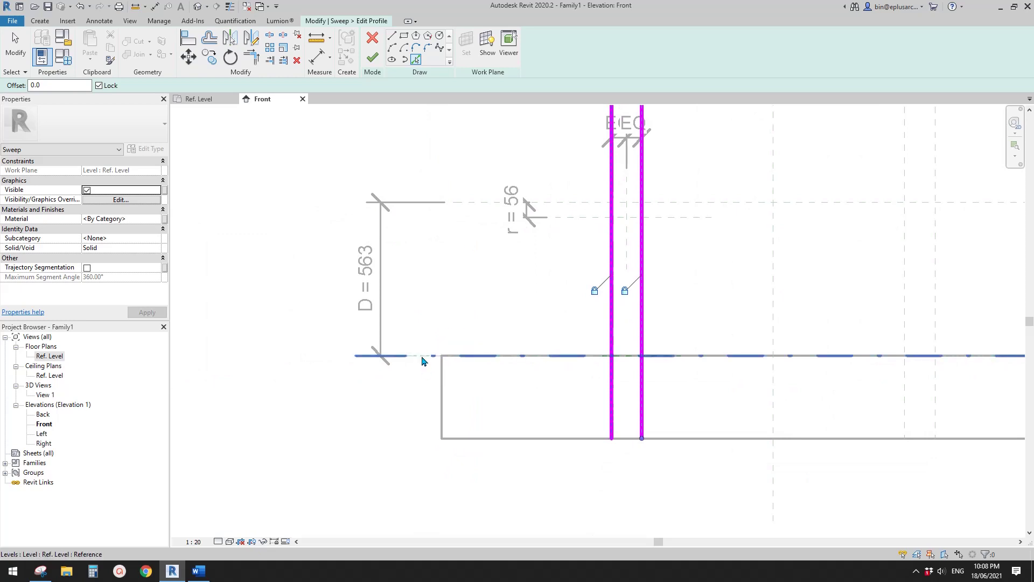
left_click(422, 356)
middle_click_drag(664, 336, 492, 397)
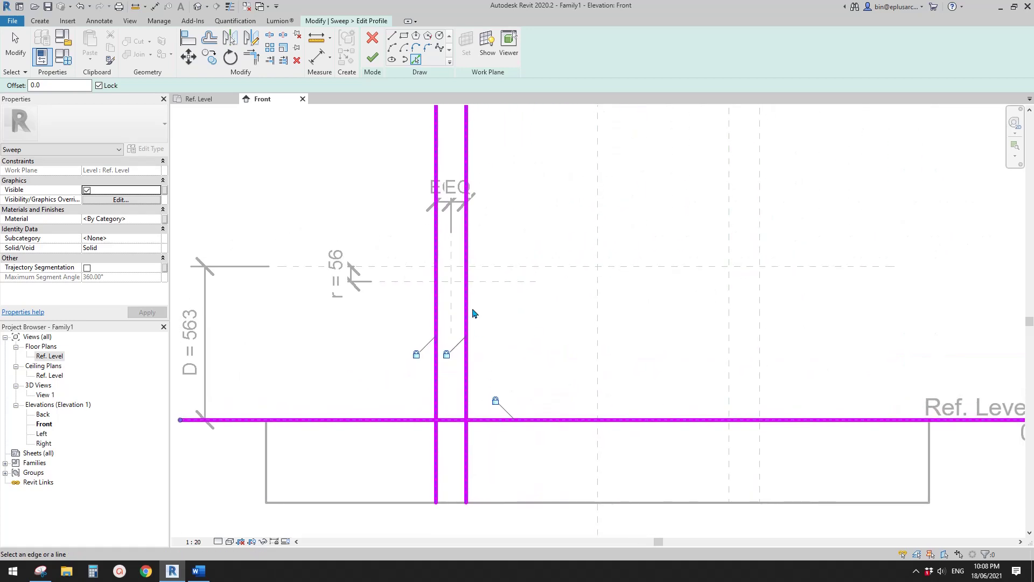
Step: Trim the two vertical profile lines and the Ref. Level line into closed corners at the profile's base
scroll(458, 369, "up", 1)
key("t")
key("r")
left_click(436, 409)
left_click(444, 418)
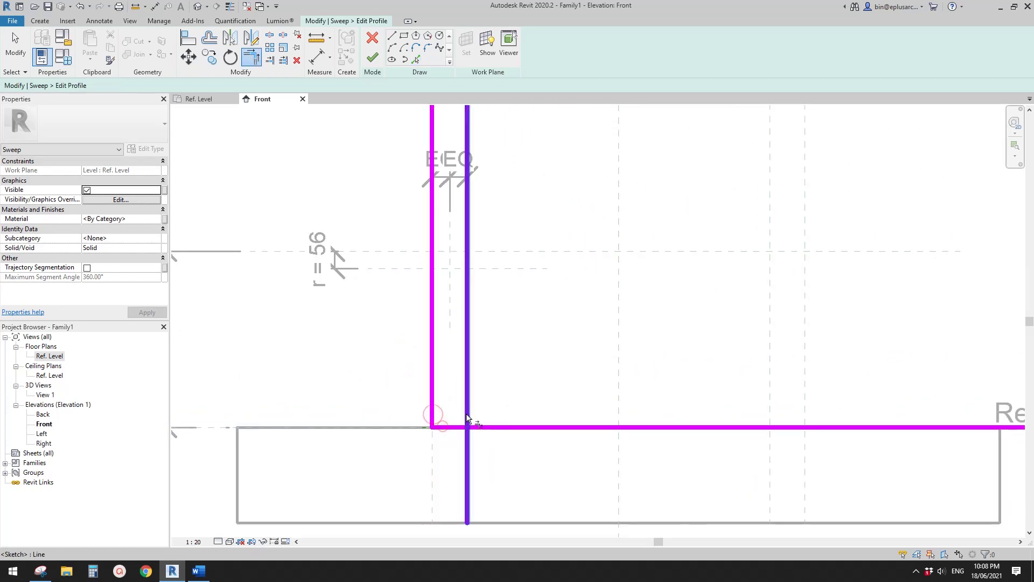
left_click(466, 419)
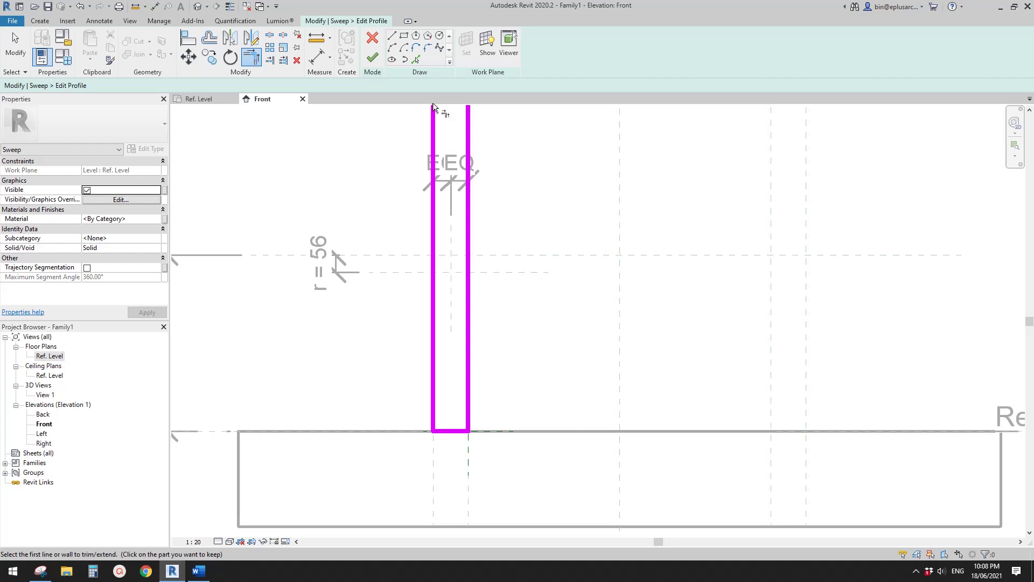
Step: Draw a semicircular arc of about 56 mm radius between the vertical lines, centred on the r and EQ reference planes' intersection
left_click(404, 48)
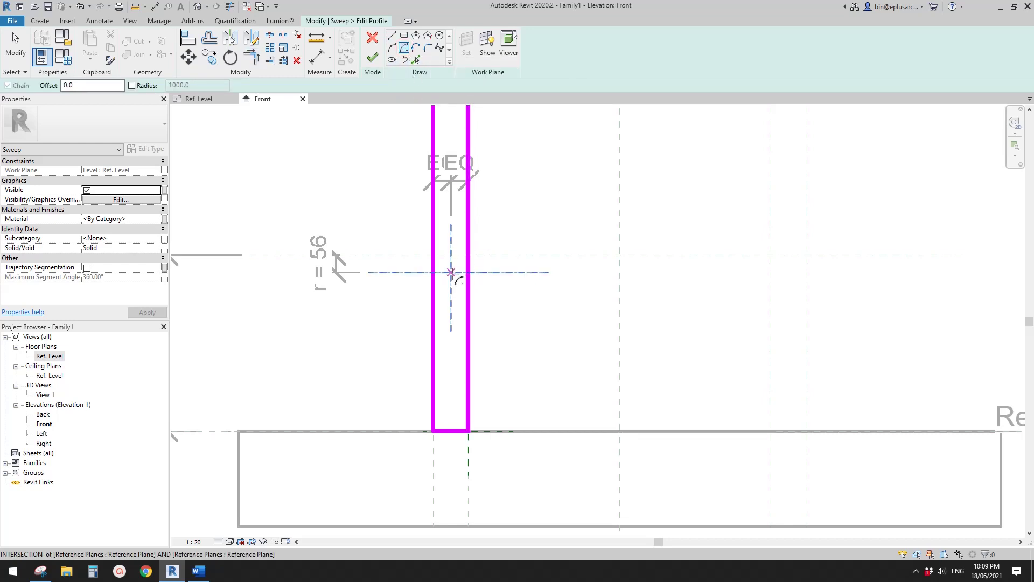
left_click(451, 271)
left_click(434, 272)
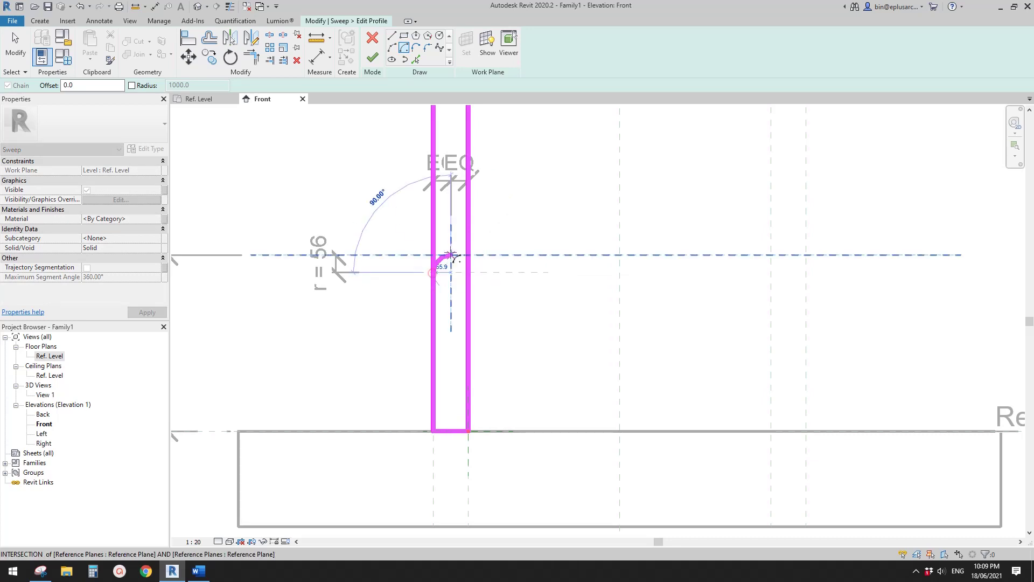
left_click(468, 272)
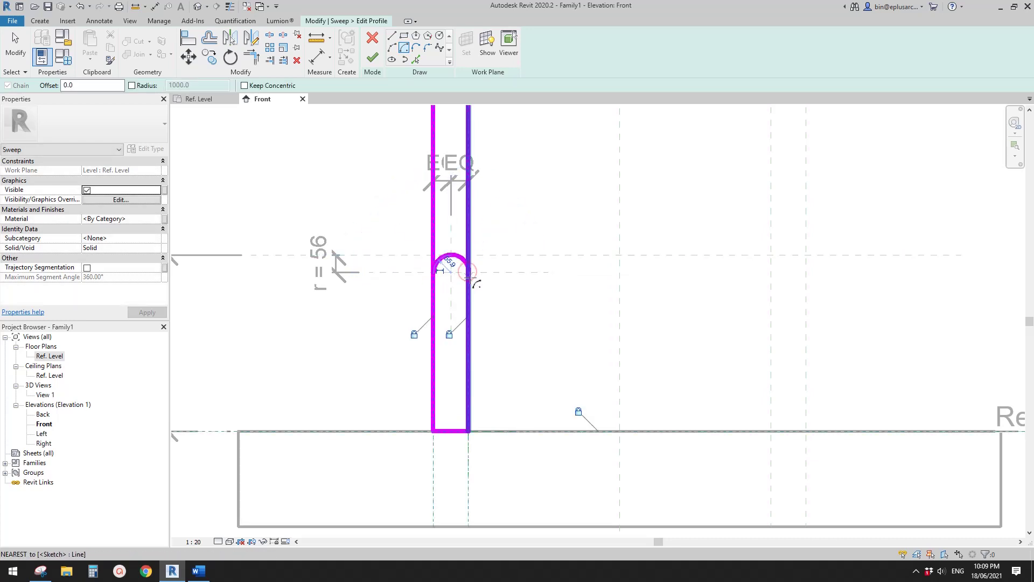
Step: Trim both vertical profile lines to the ends of the arc to close the round-topped profile
key("t")
key("r")
left_click(466, 264)
left_click(470, 286)
left_click(439, 260)
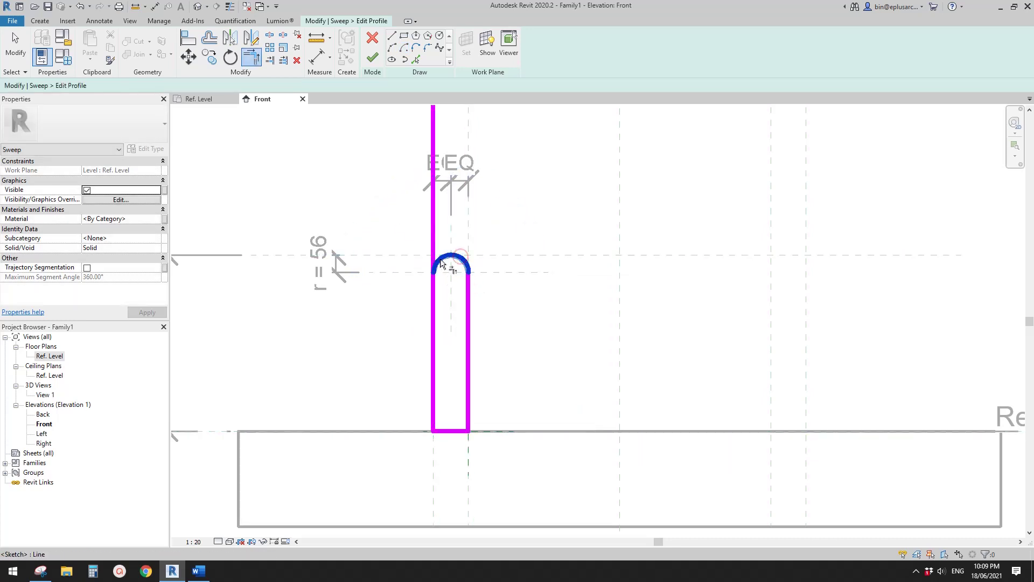
left_click(434, 291)
key("Escape")
Step: Turn on the Automatic Sketch Dimensions annotation category in the Front elevation's visibility overrides
scroll(476, 310, "up", 3)
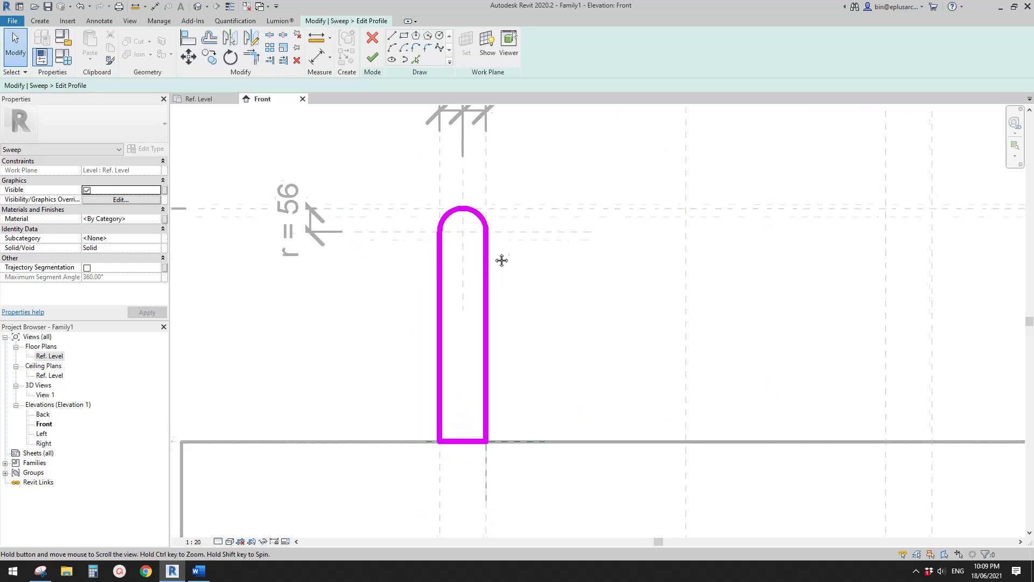
middle_click_drag(478, 248, 483, 253)
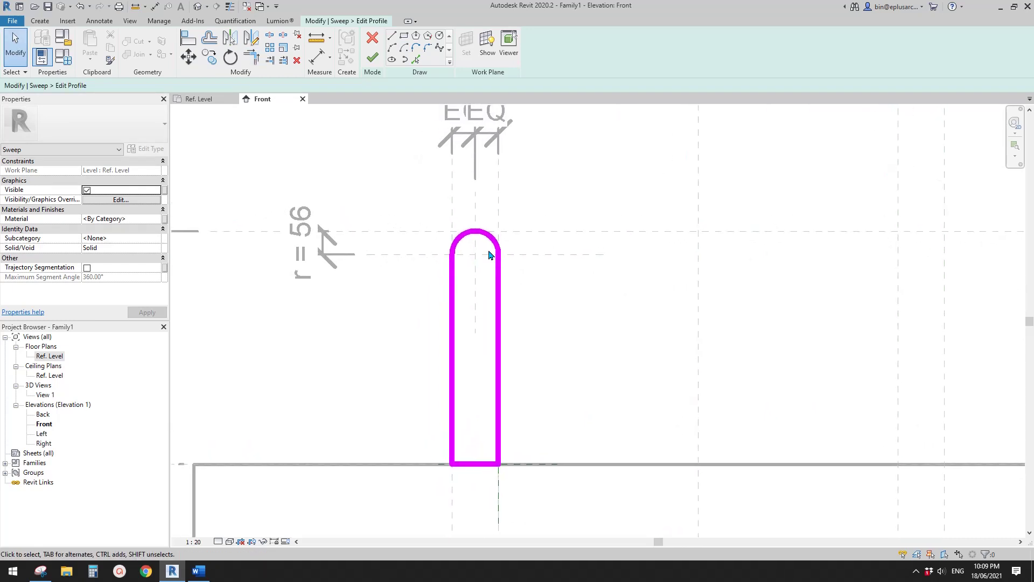
middle_click_drag(565, 242, 551, 247)
middle_click_drag(497, 259, 499, 253)
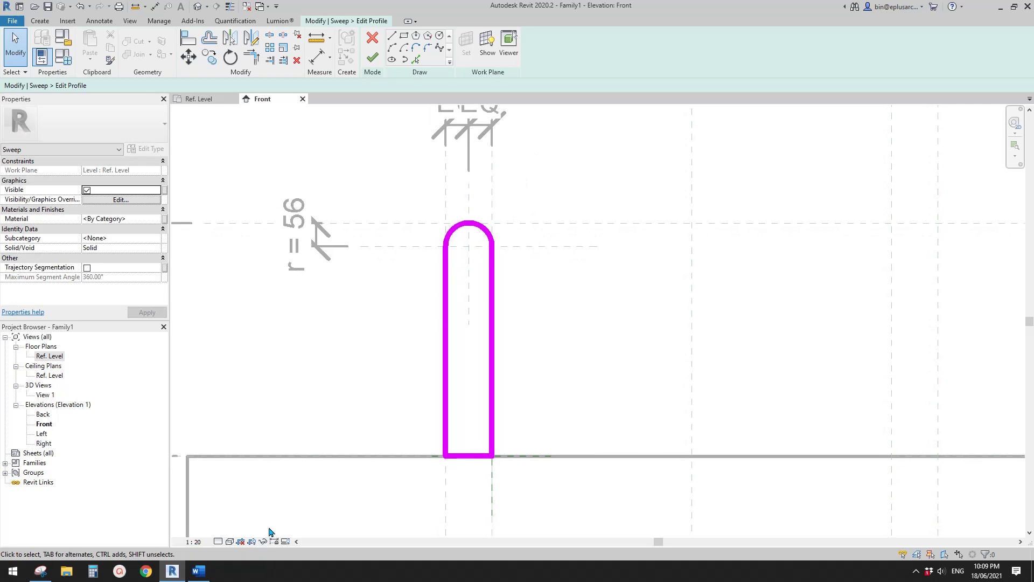
key("v")
key("g")
left_click(439, 119)
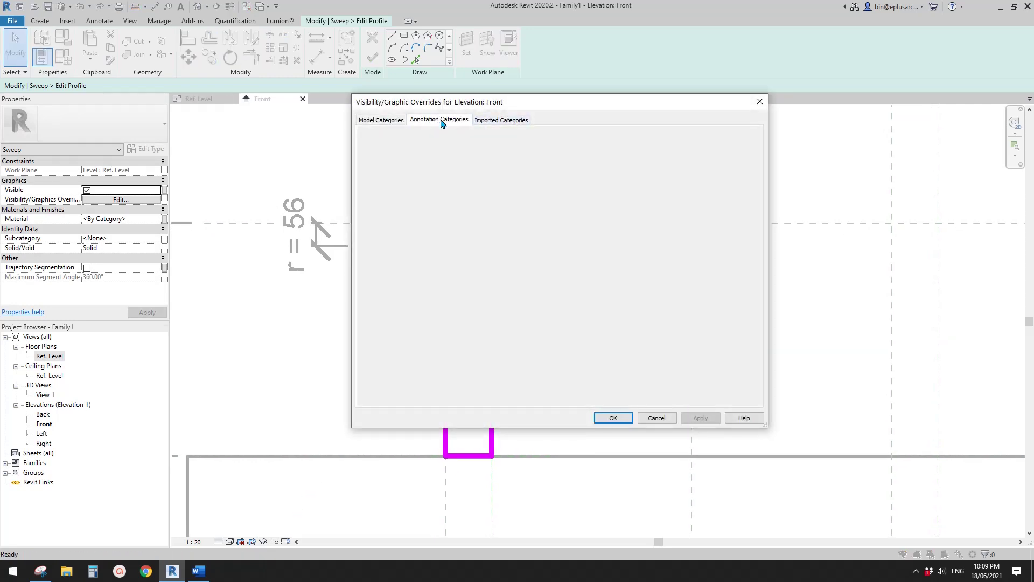
left_click(389, 185)
left_click(612, 418)
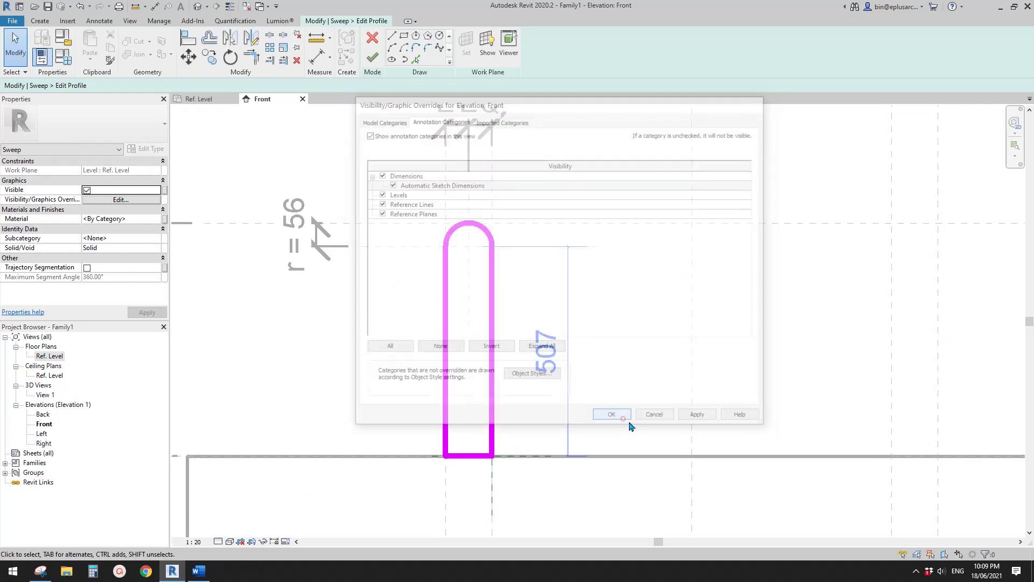
Step: Make the centre mark visible for the arc at the top of the sweep profile
scroll(558, 314, "down", 1)
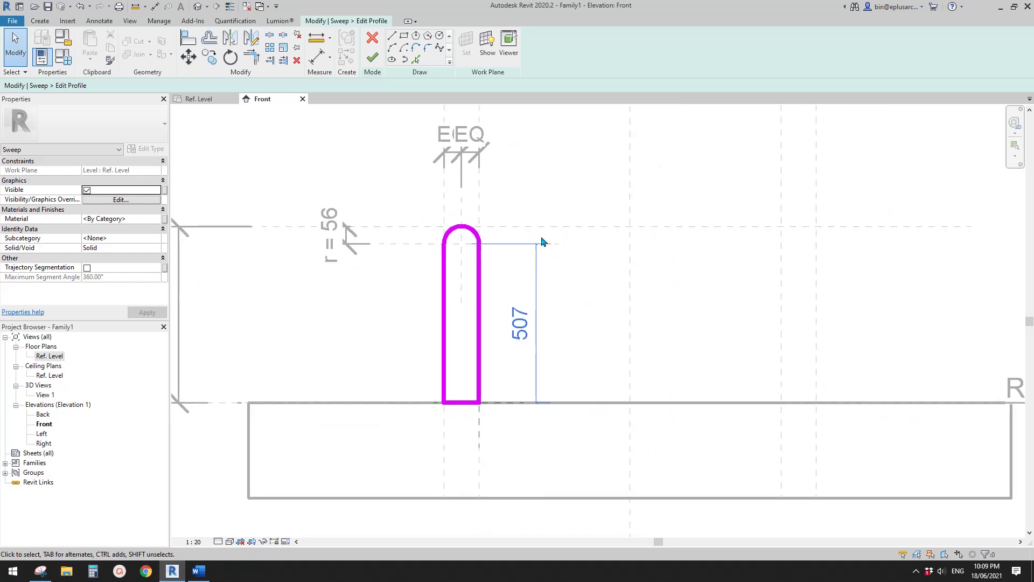
scroll(538, 320, "up", 2)
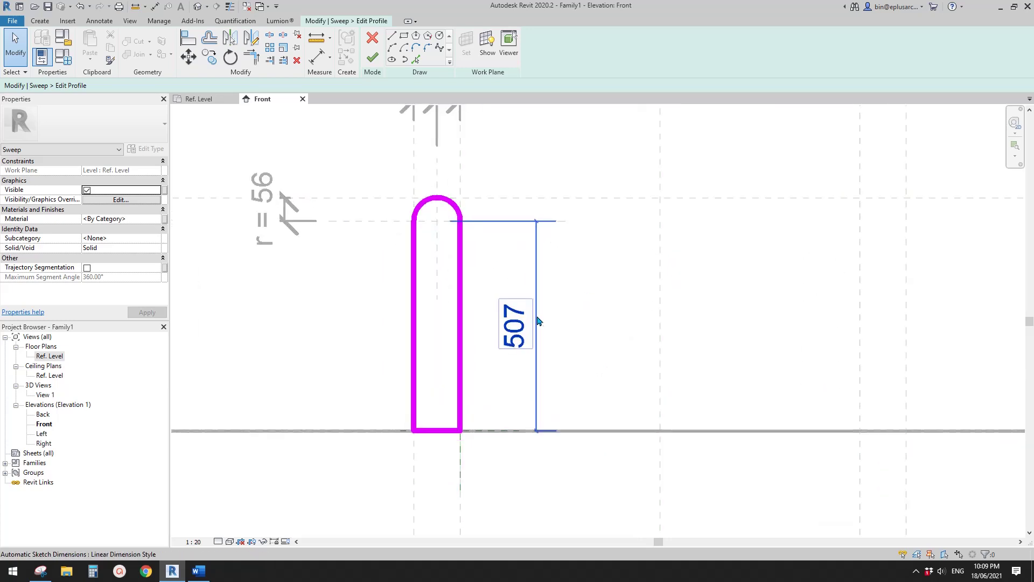
scroll(543, 324, "down", 1)
middle_click_drag(549, 325, 619, 334)
scroll(619, 334, "down", 1)
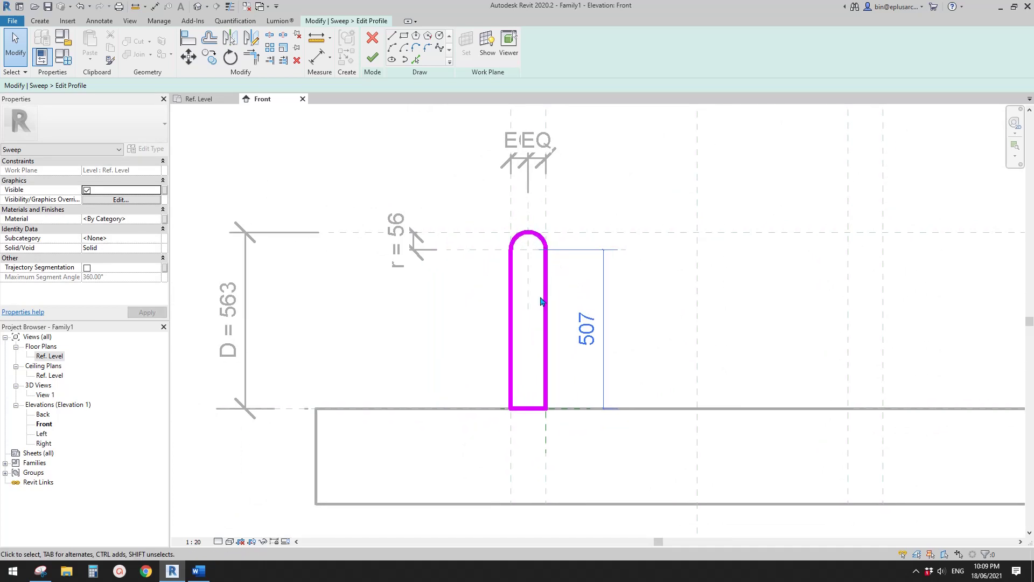
left_click(540, 238)
scroll(539, 238, "up", 1)
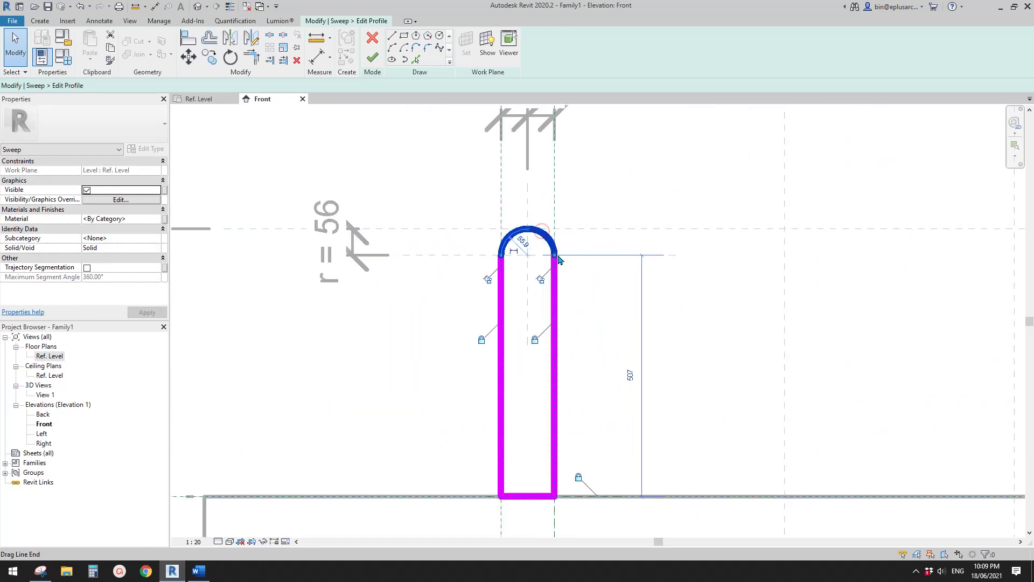
middle_click_drag(557, 256, 533, 260)
key("Escape")
left_click(517, 239)
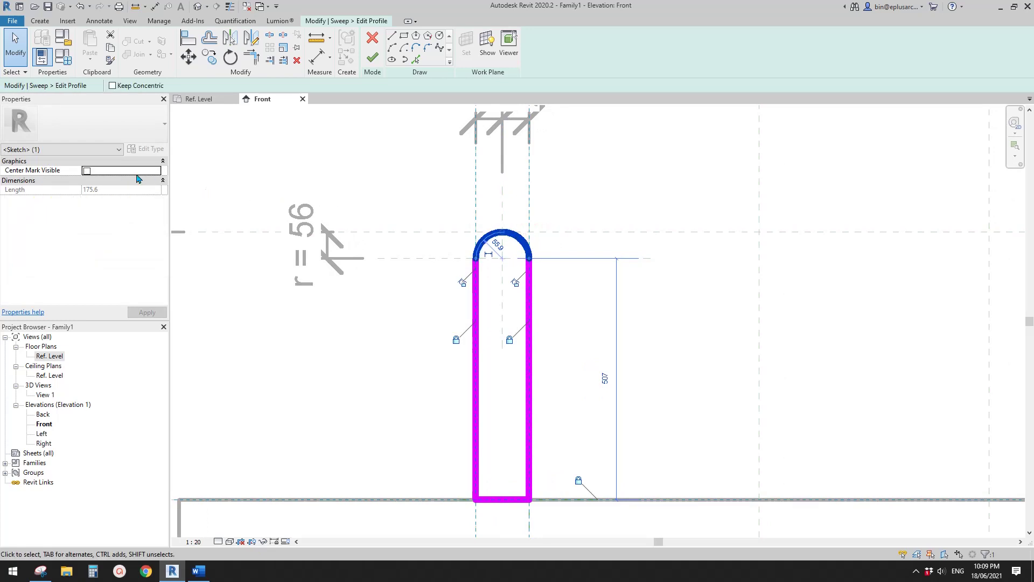
left_click(86, 171)
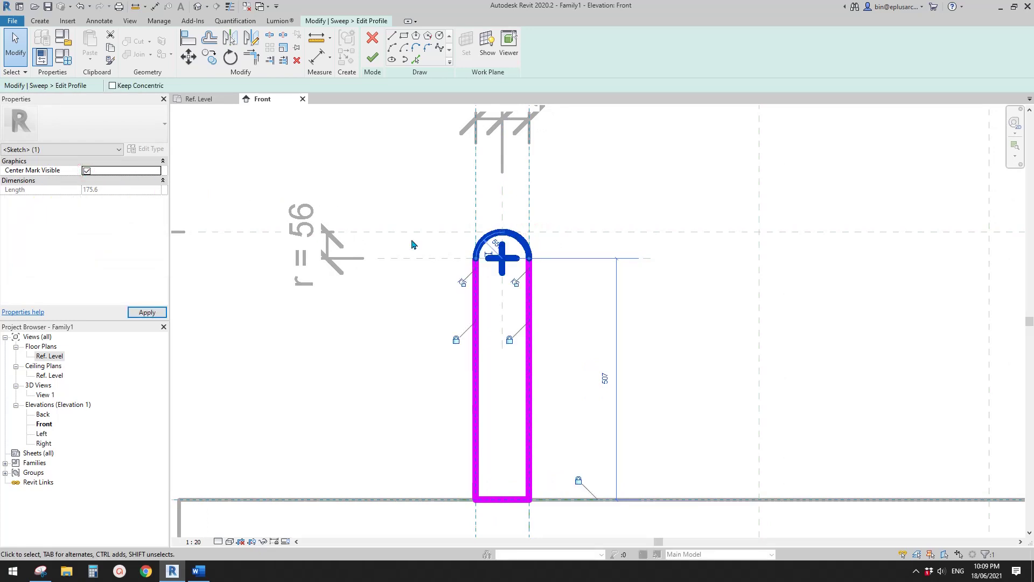
Step: Align the arc's centre mark to the horizontal r reference plane and lock the alignment
middle_click_drag(584, 231, 560, 217)
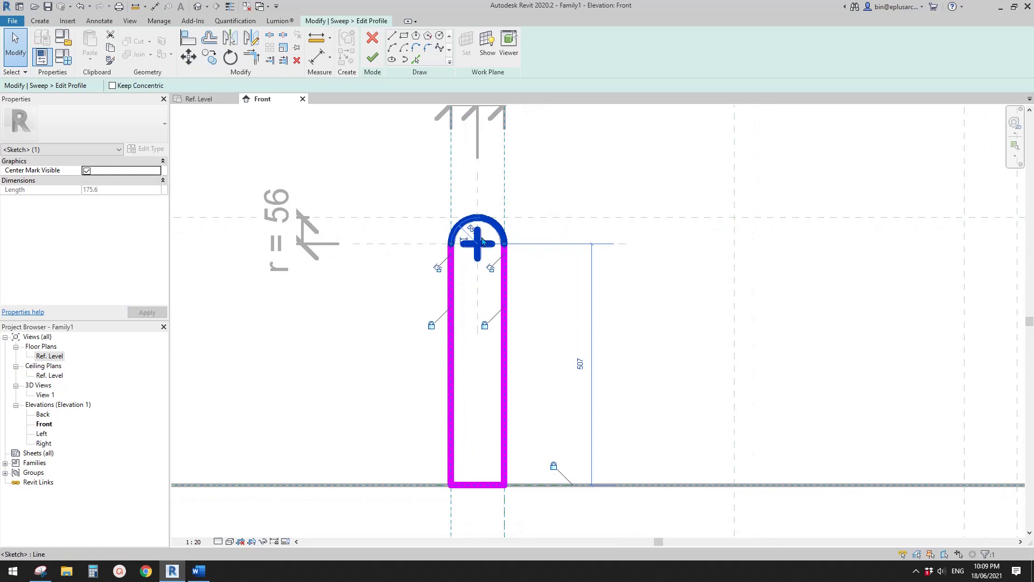
key("a")
key("l")
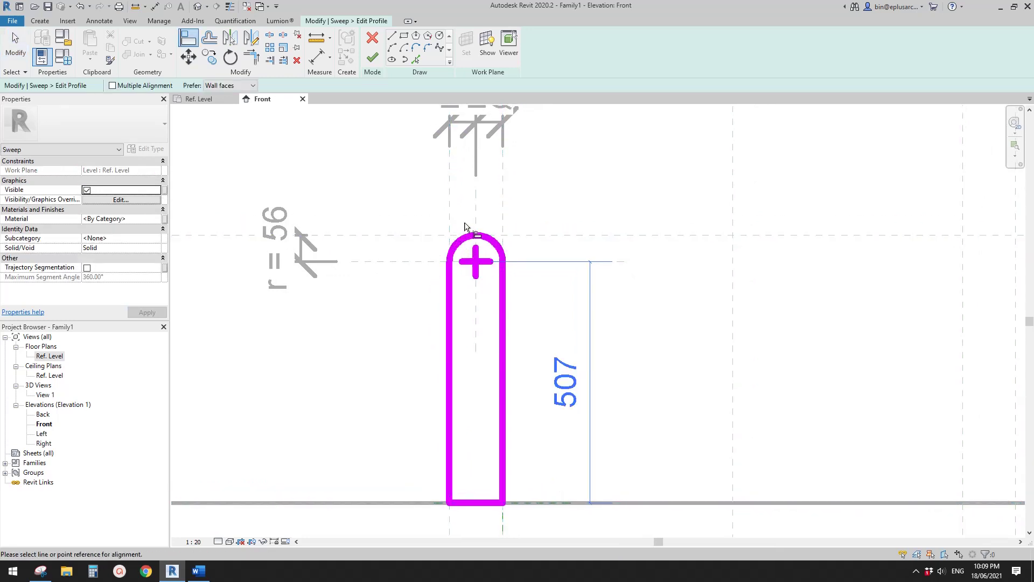
left_click(400, 261)
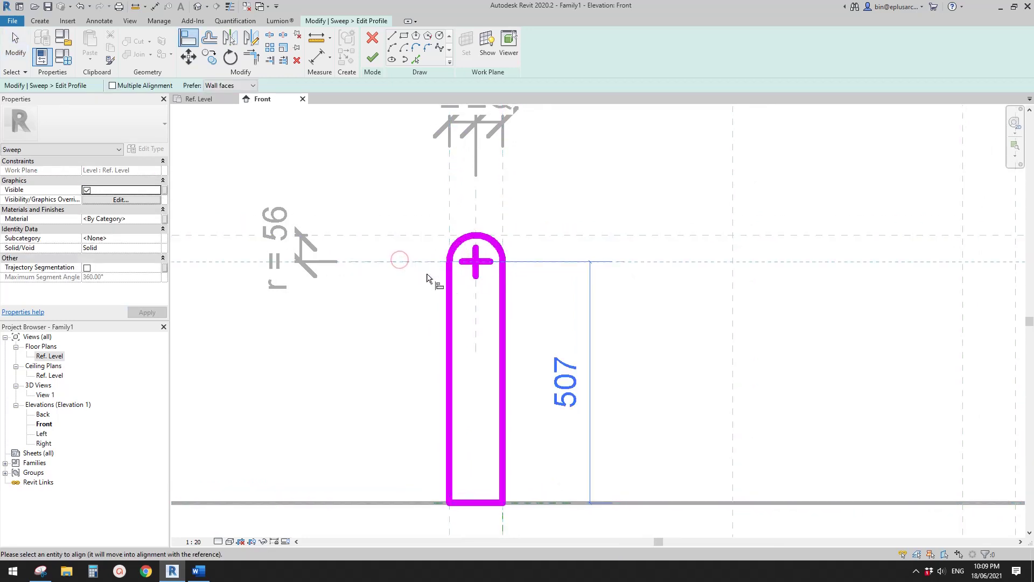
left_click(470, 281)
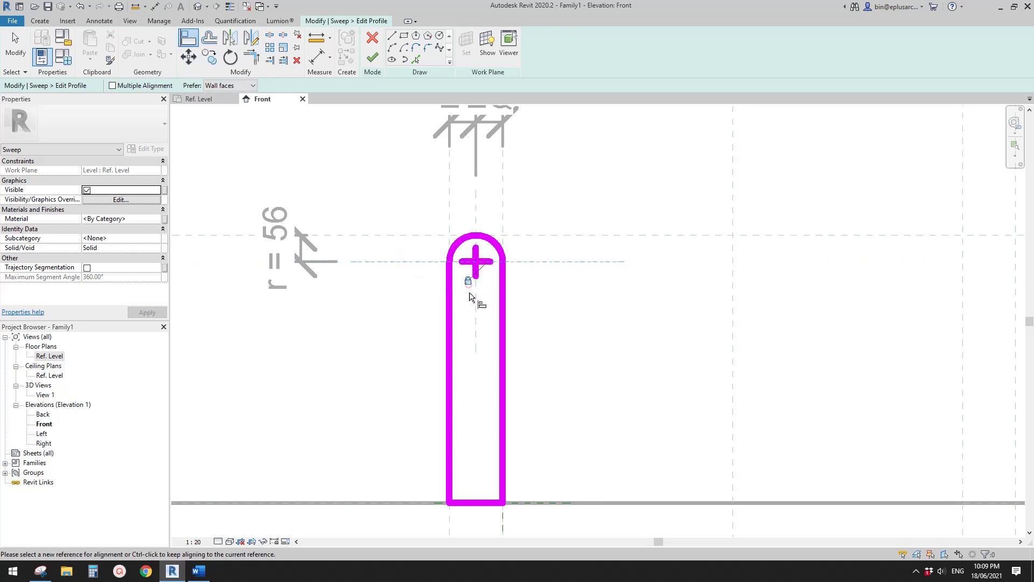
Step: Finish the profile and the sweep, and show the resulting frame in a shaded default 3D view
scroll(469, 296, "down", 4)
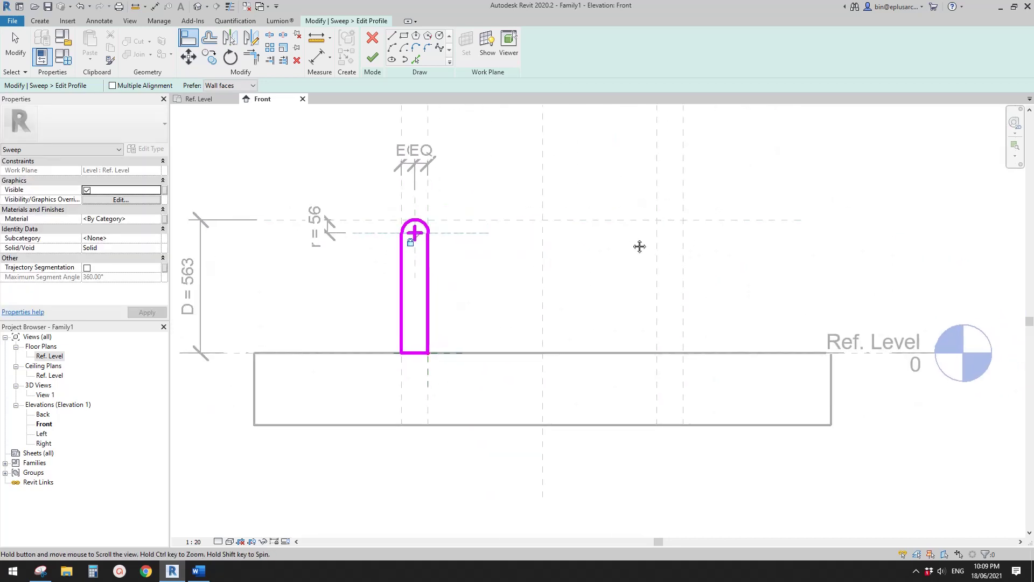
scroll(460, 219, "up", 5)
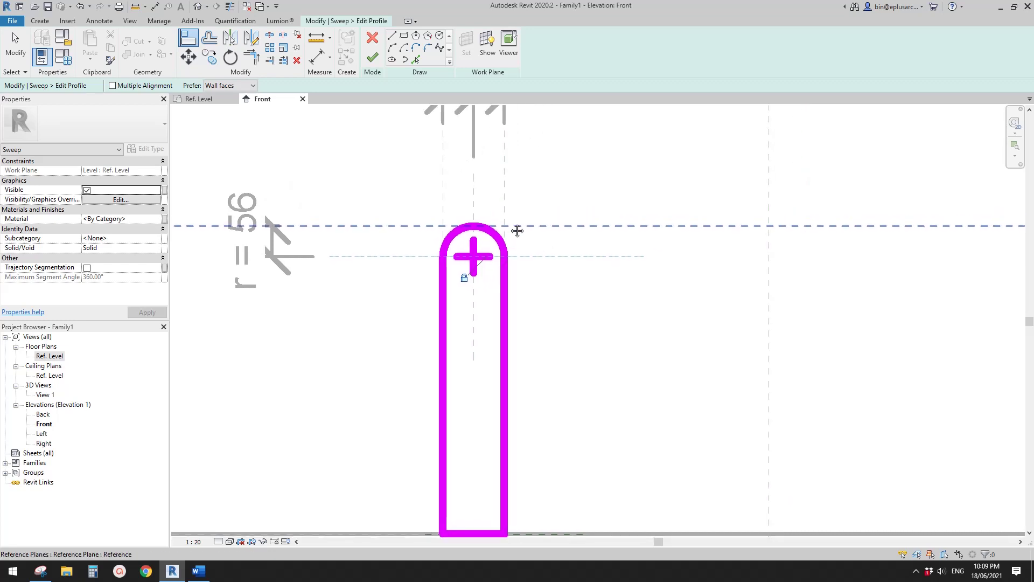
left_click(372, 57)
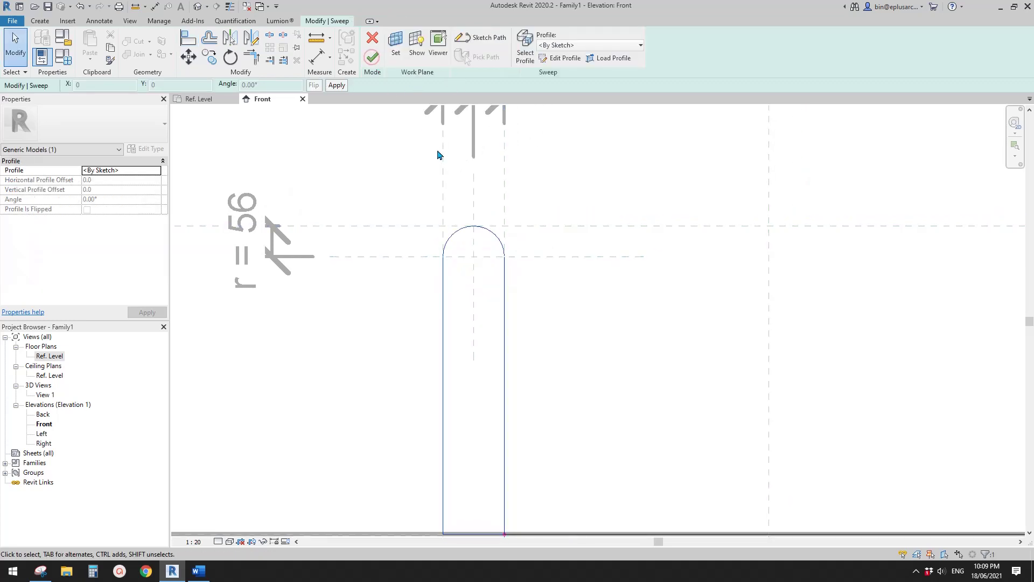
scroll(436, 154, "down", 3)
middle_click_drag(437, 154, 392, 198)
left_click(372, 57)
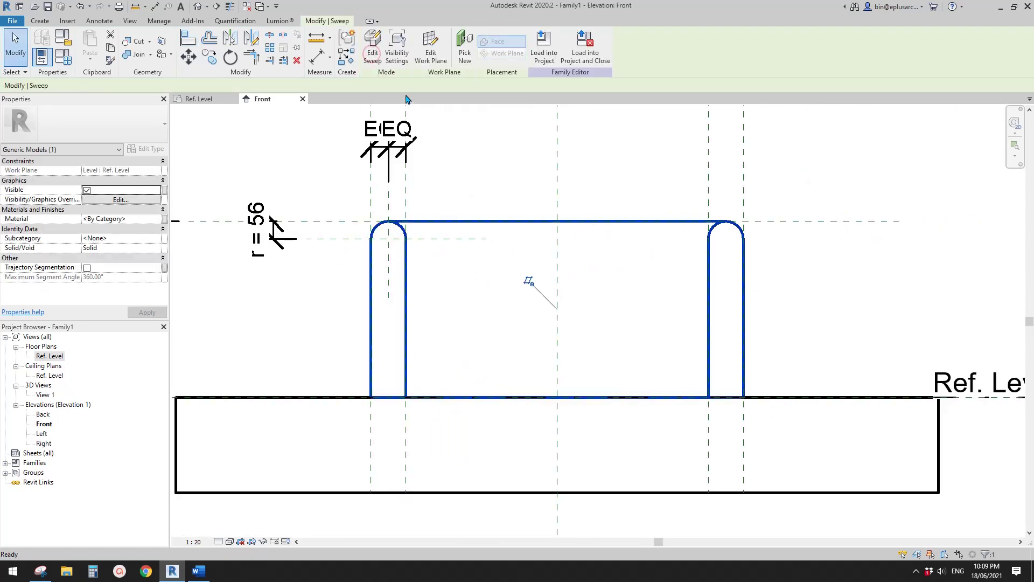
left_click(198, 6)
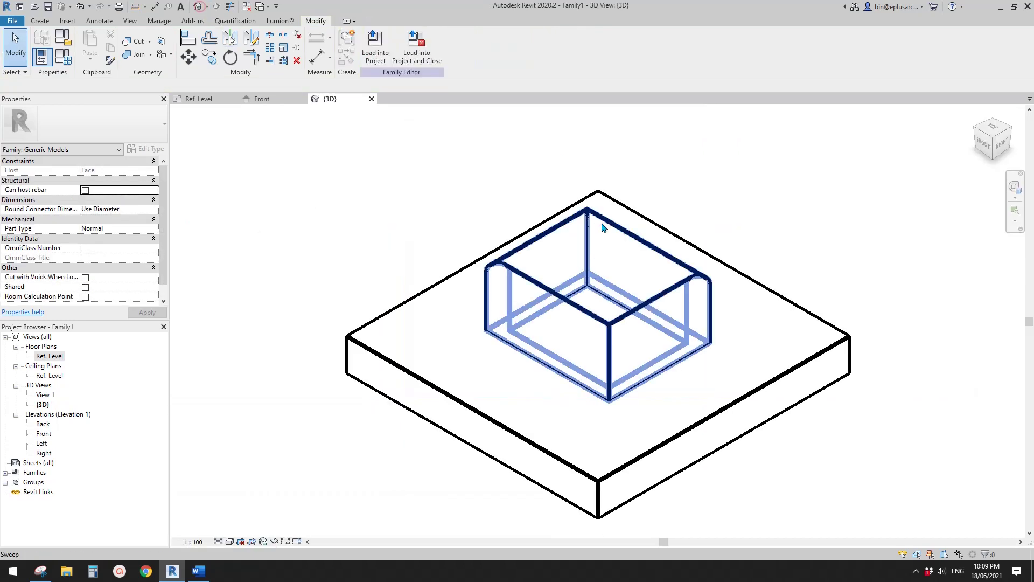
mouse_move(754, 350)
middle_mouse_down("shift")
mouse_move(777, 371)
mouse_move(618, 245)
mouse_move(727, 141)
mouse_move(856, 224)
mouse_move(583, 323)
mouse_move(734, 314)
mouse_move(727, 323)
mouse_move(619, 253)
middle_mouse_up("shift")
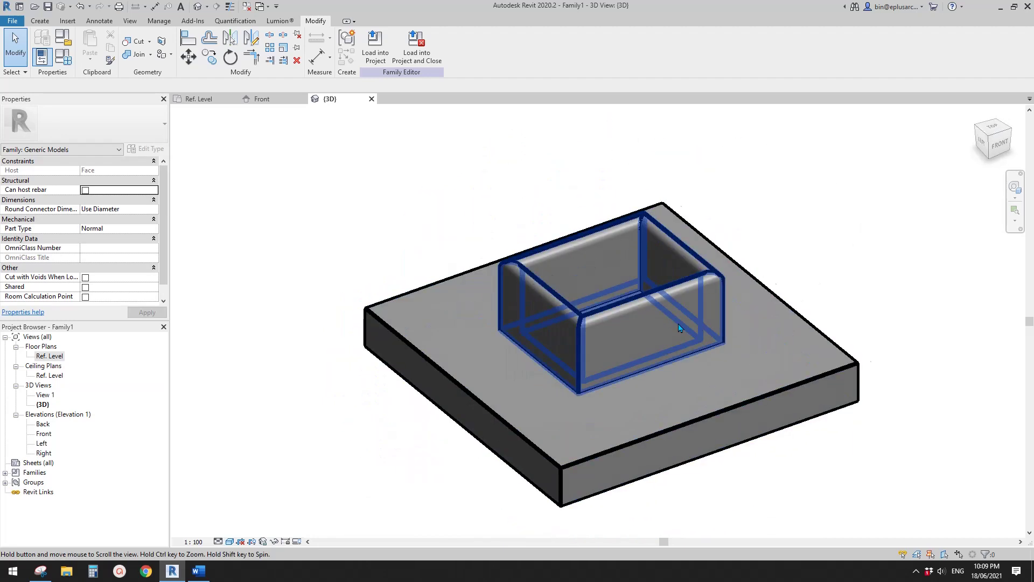
Step: Flex the frame thickness TH in the family types, applying 300 first and then 200
left_click(70, 59)
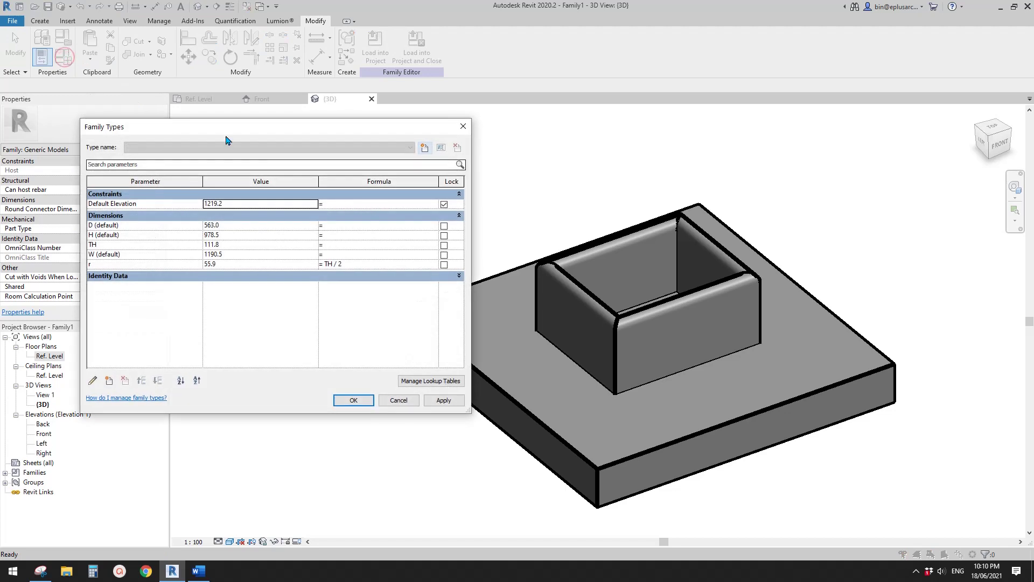
left_click(204, 228)
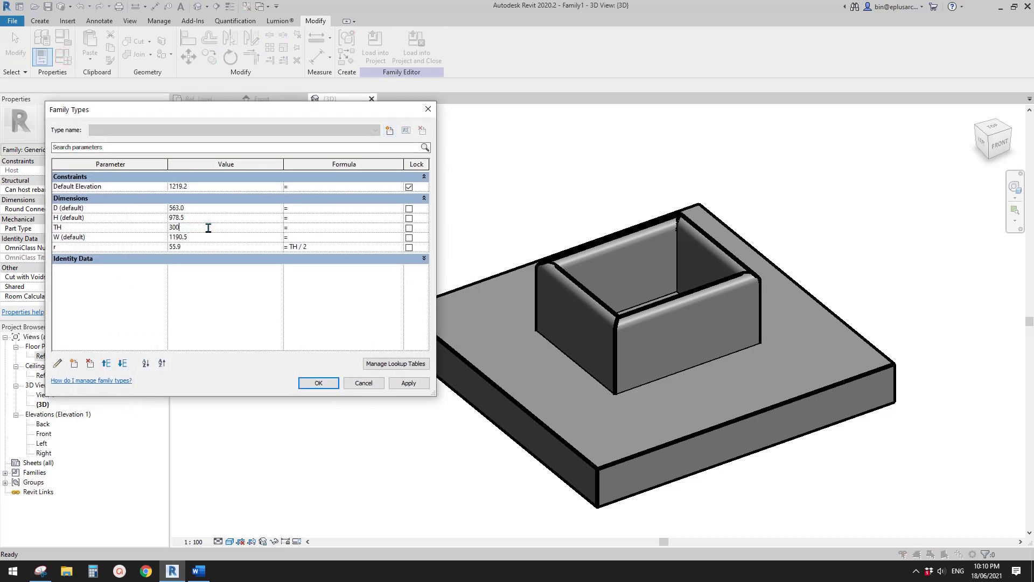
left_click(408, 385)
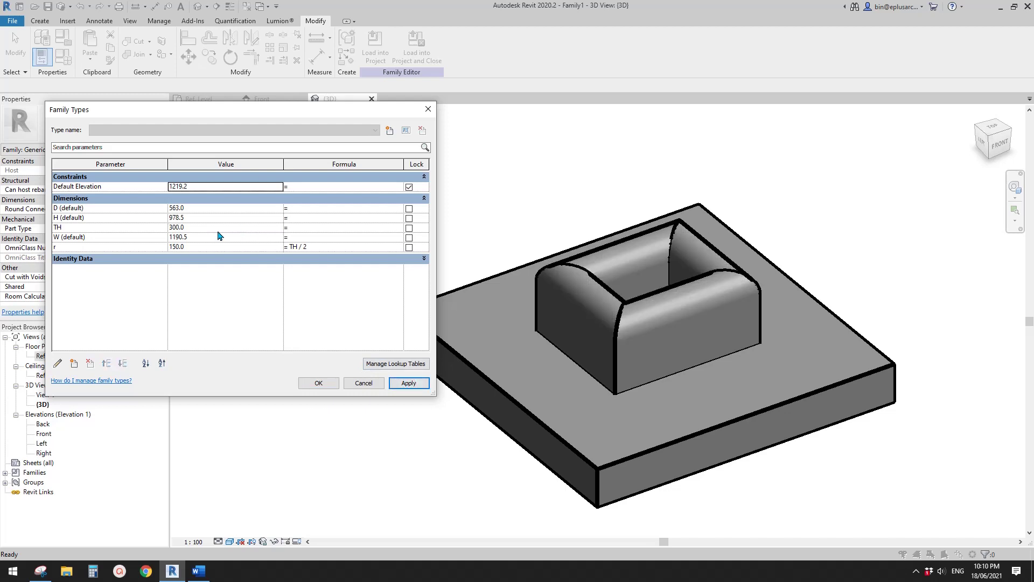
left_click(212, 230)
left_click(417, 385)
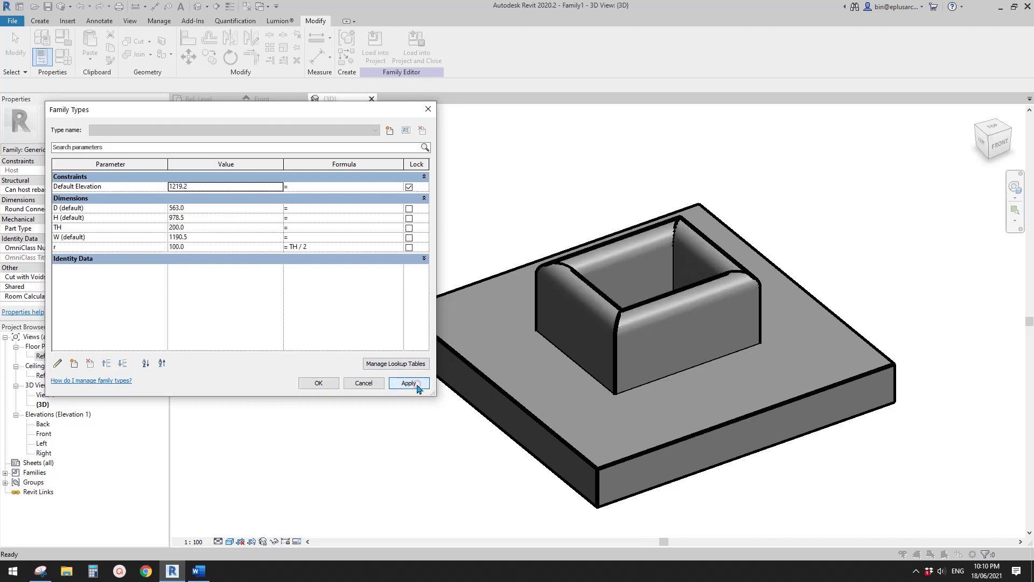
Step: Set the frame's H to 1200, D to 400 and W to 900 in the family types, applying each value
left_click(197, 220)
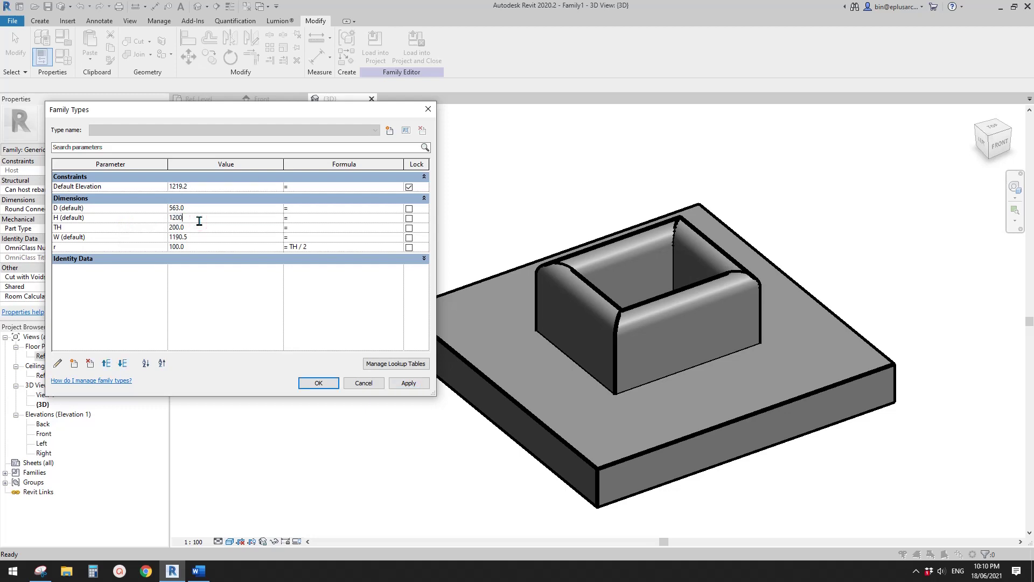
left_click(413, 383)
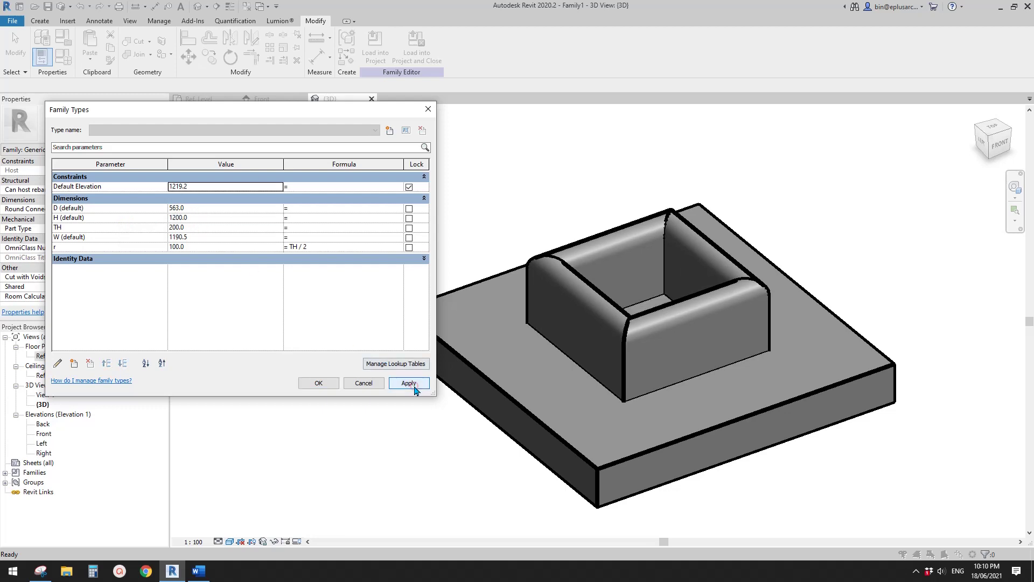
left_click(198, 209)
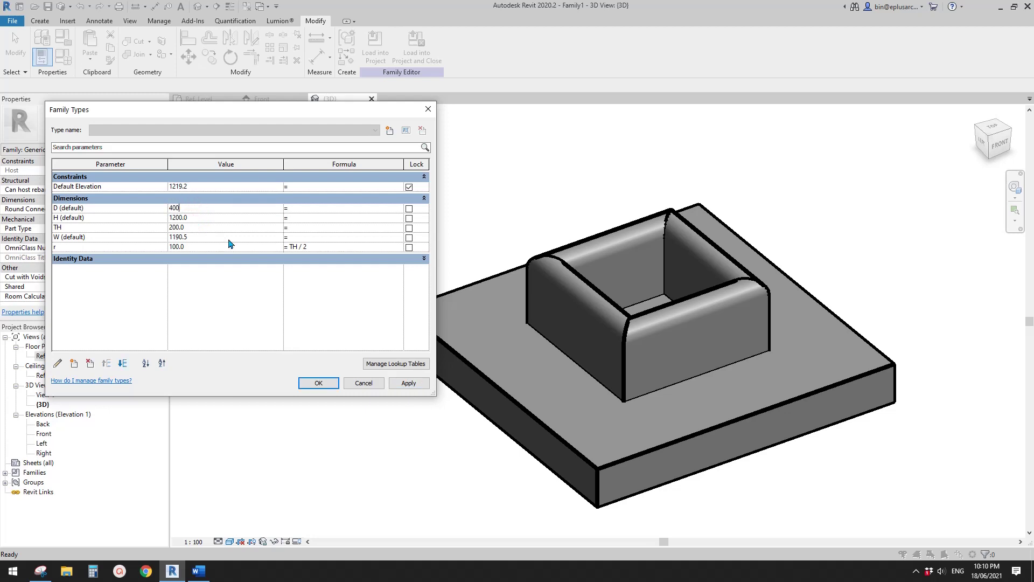
left_click(408, 383)
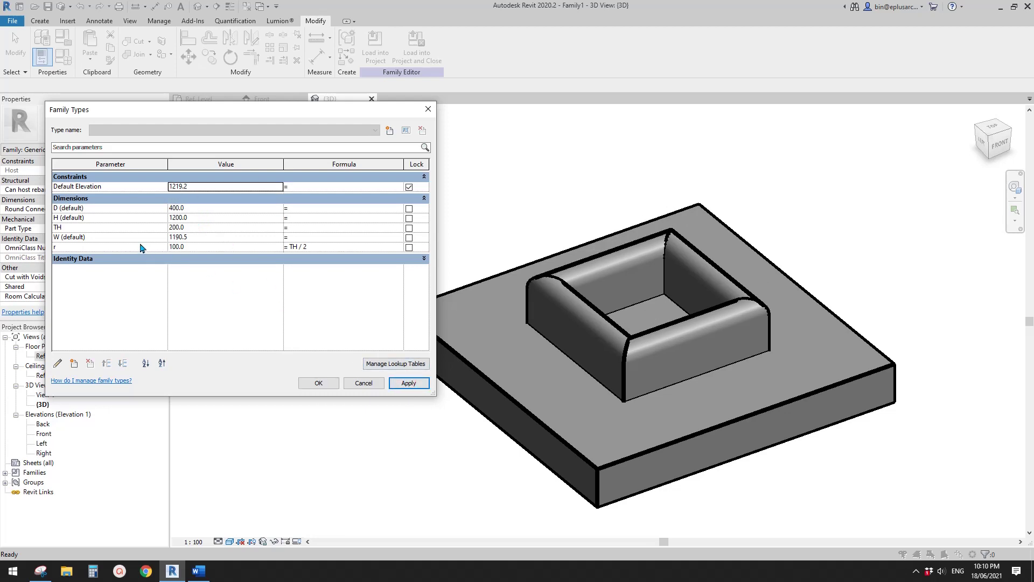
left_click(200, 238)
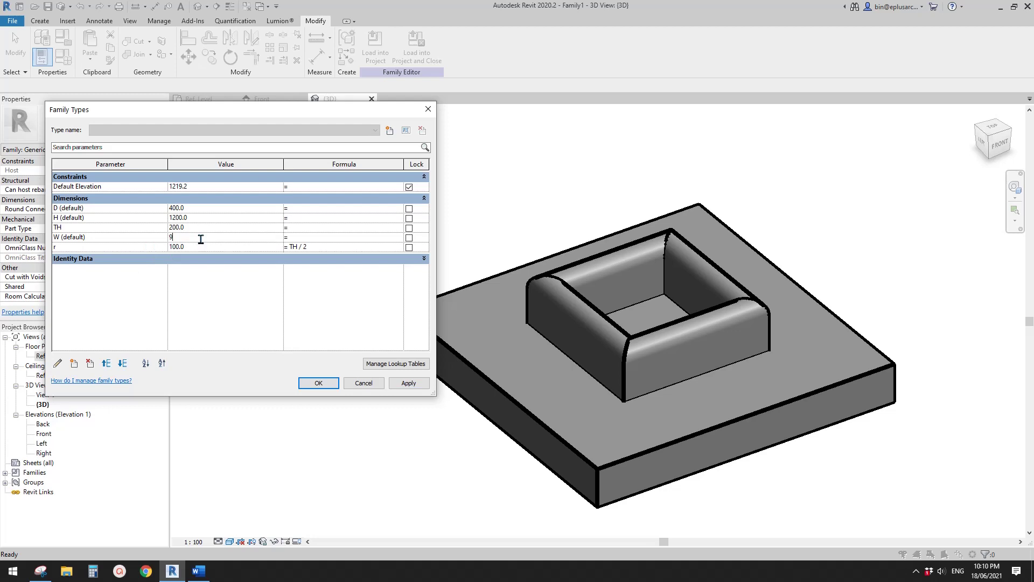
left_click(399, 385)
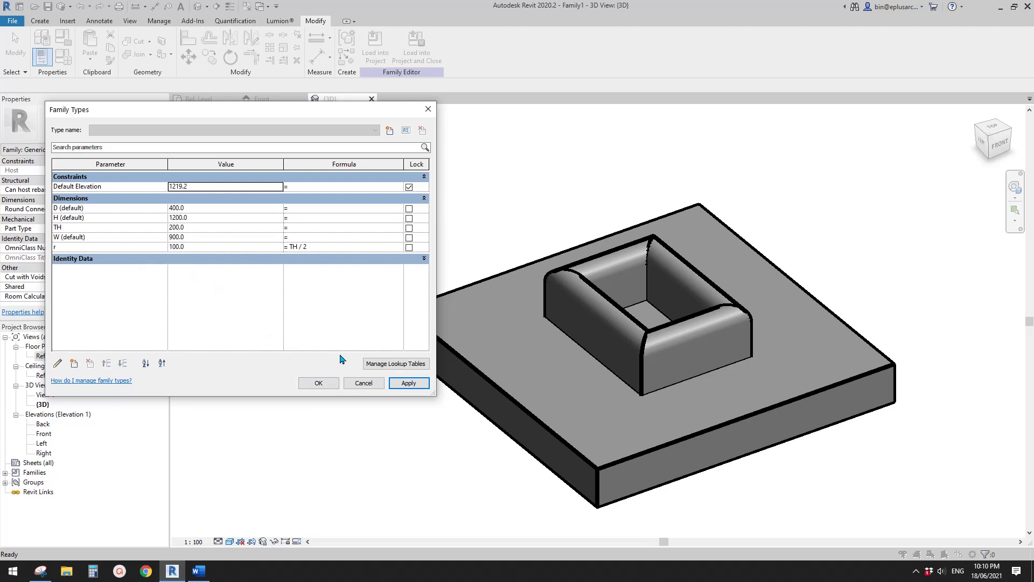
left_click(322, 385)
middle_click_drag(636, 285, 600, 350, "shift")
Step: Examine the resized frame and its reference planes in the Ref. Level plan and the Front elevation
double_click(50, 356)
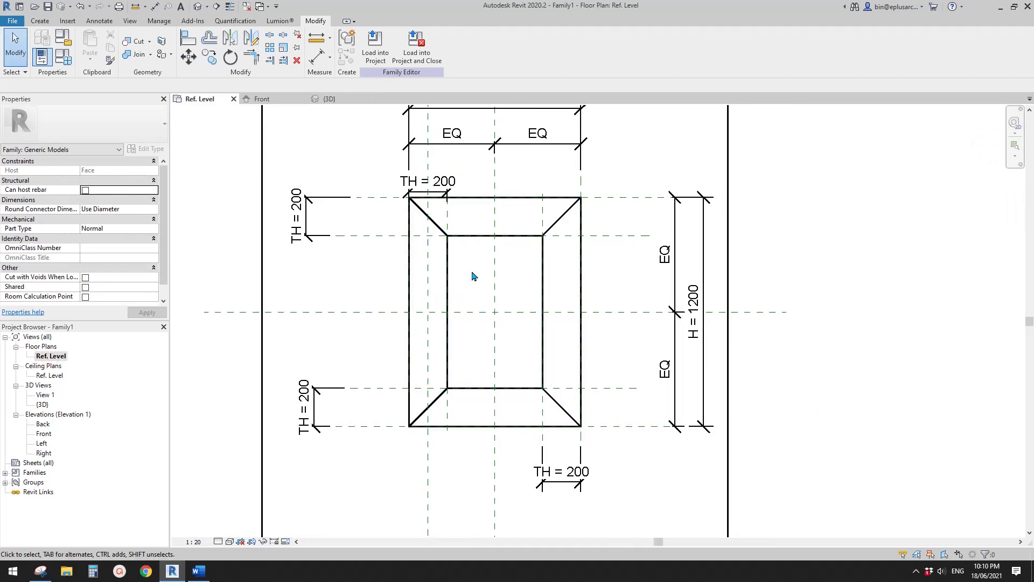
middle_click_drag(507, 287, 511, 275)
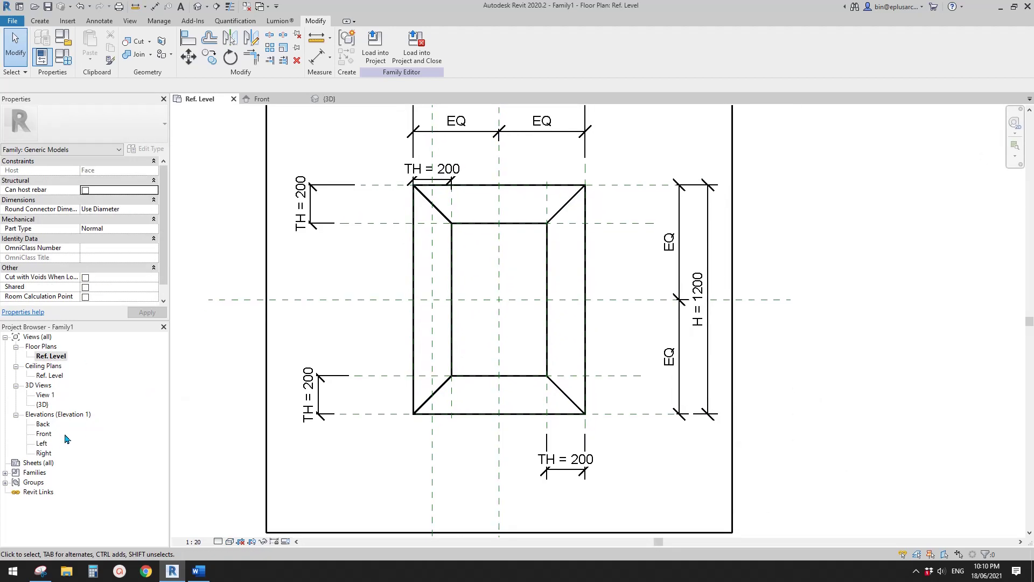
double_click(46, 436)
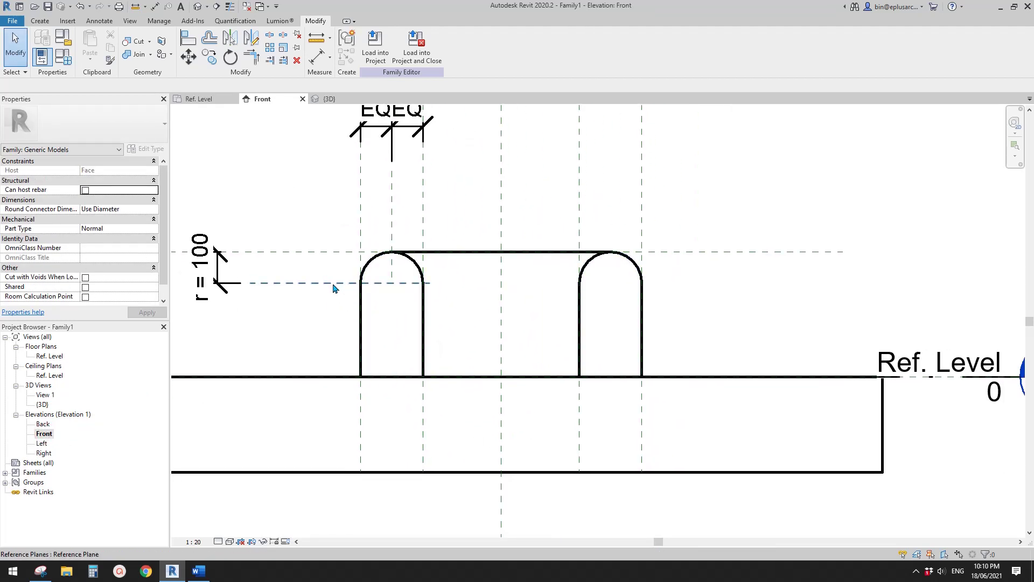
scroll(501, 285, "down", 1)
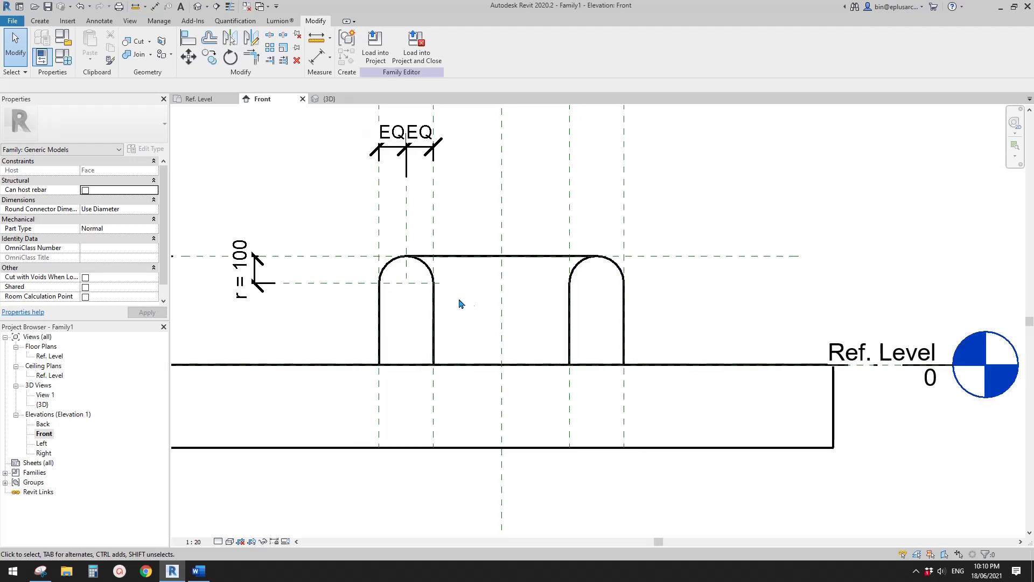
Step: Start an extrusion on the horizontal reference plane at the base of the frame's rounded top, sketching in the Ref. Level floor plan
mouse_move(445, 290)
middle_mouse_down()
mouse_move(466, 286)
mouse_move(438, 295)
middle_mouse_up()
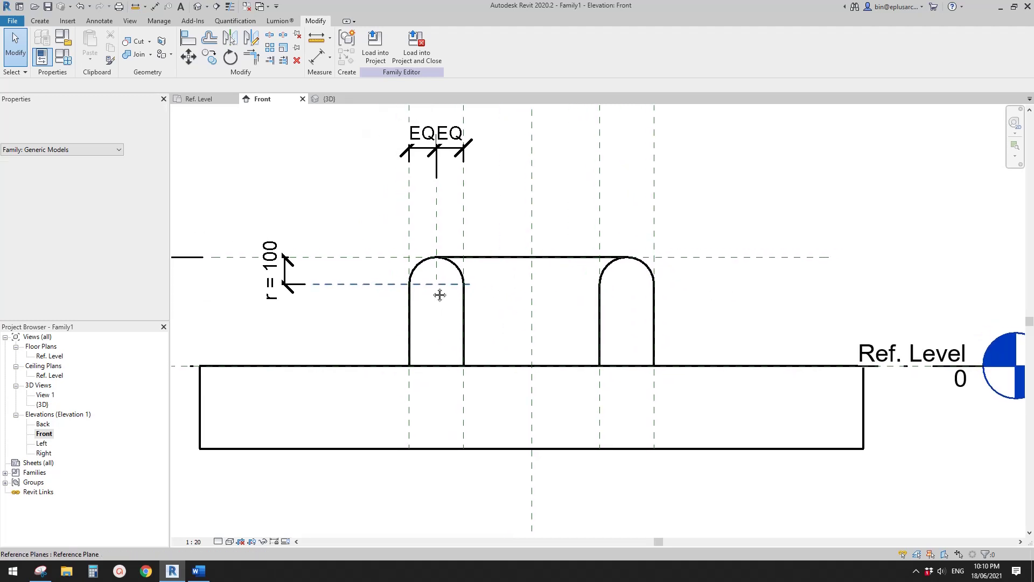
left_click(39, 22)
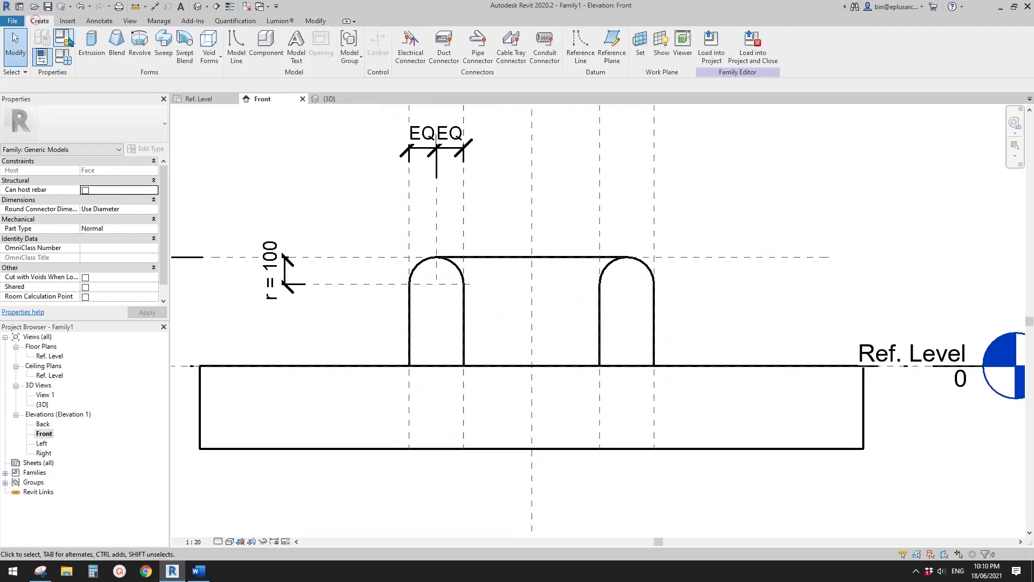
left_click(92, 52)
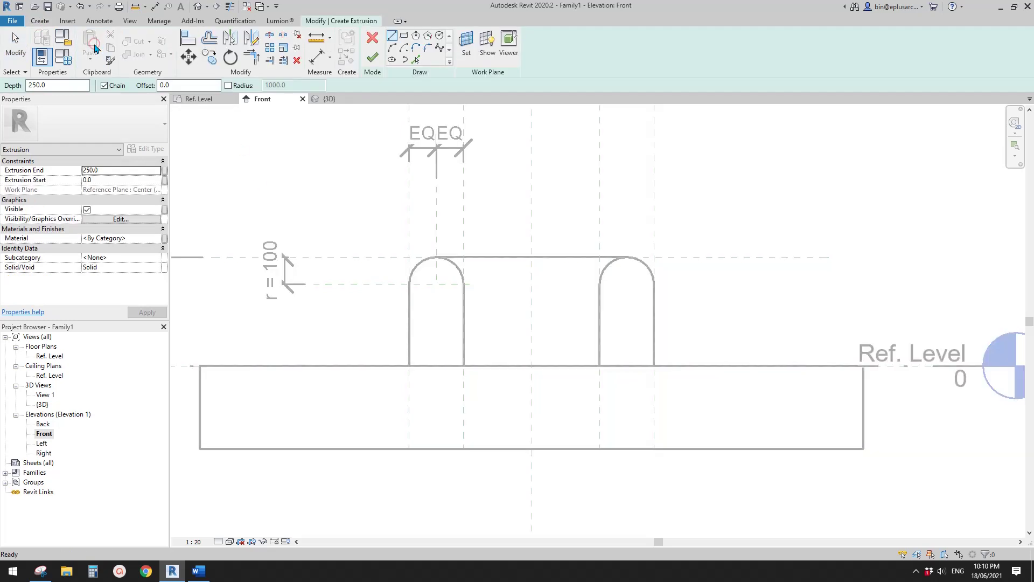
left_click(467, 51)
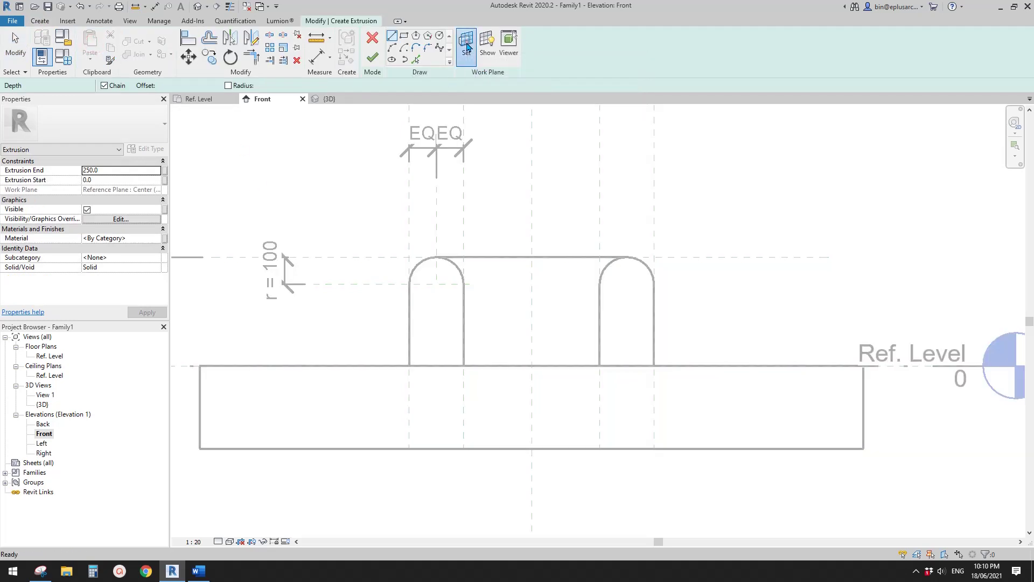
left_click(347, 256)
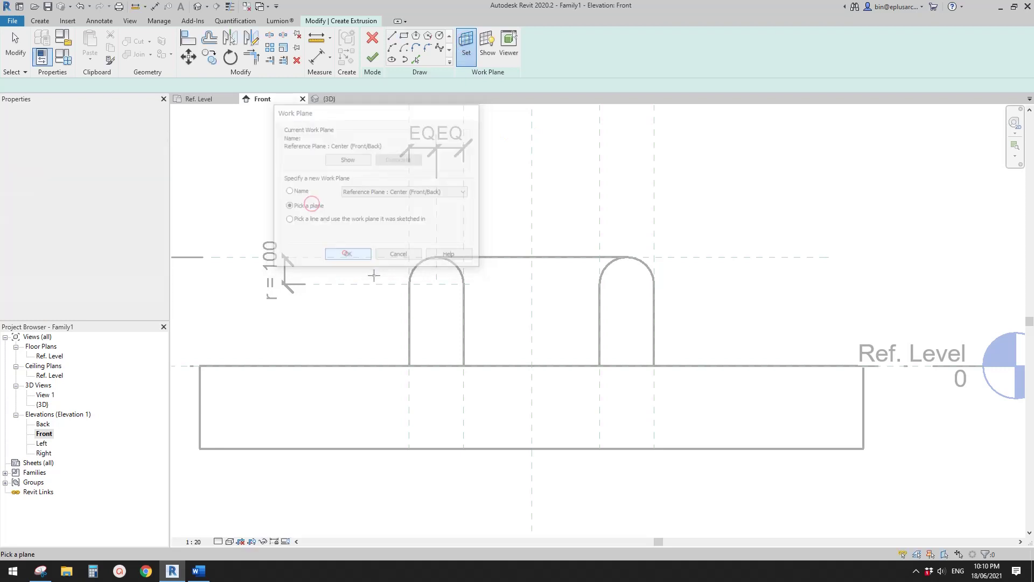
left_click(372, 290)
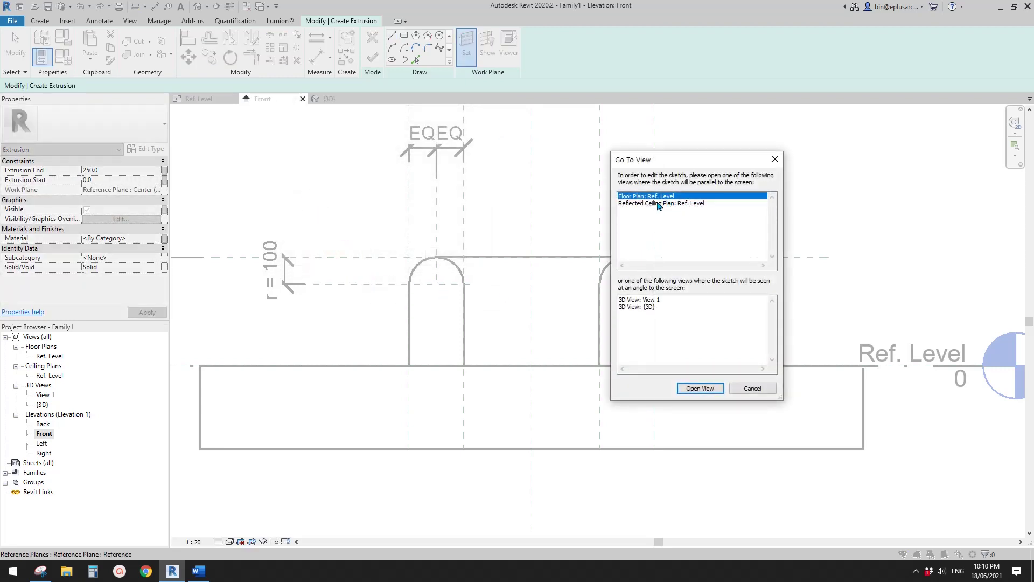
left_click(700, 388)
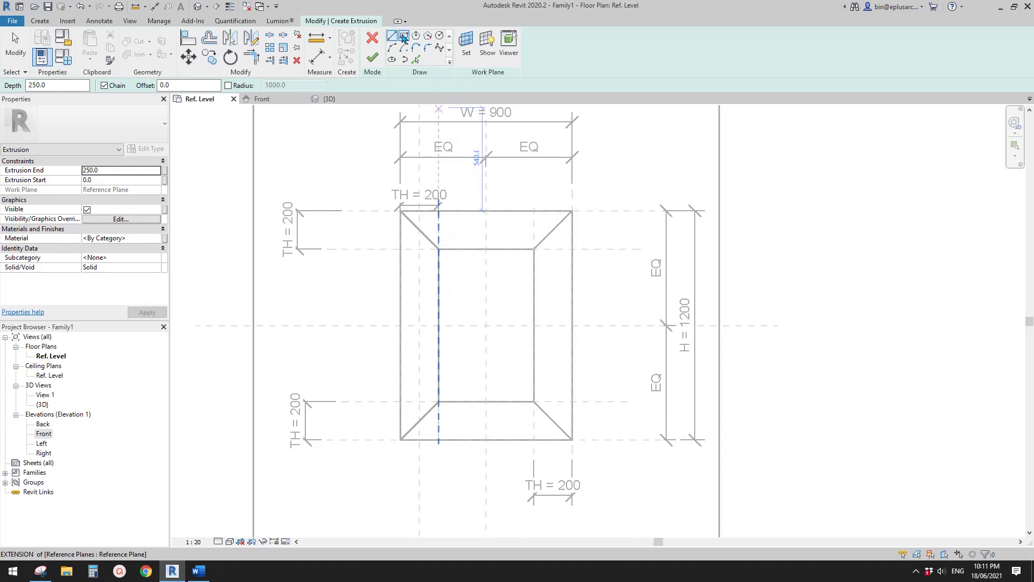
Step: Sketch locked extrusion lines on the four inner TH reference planes around the frame opening
scroll(489, 248, "down", 2)
scroll(489, 241, "up", 1)
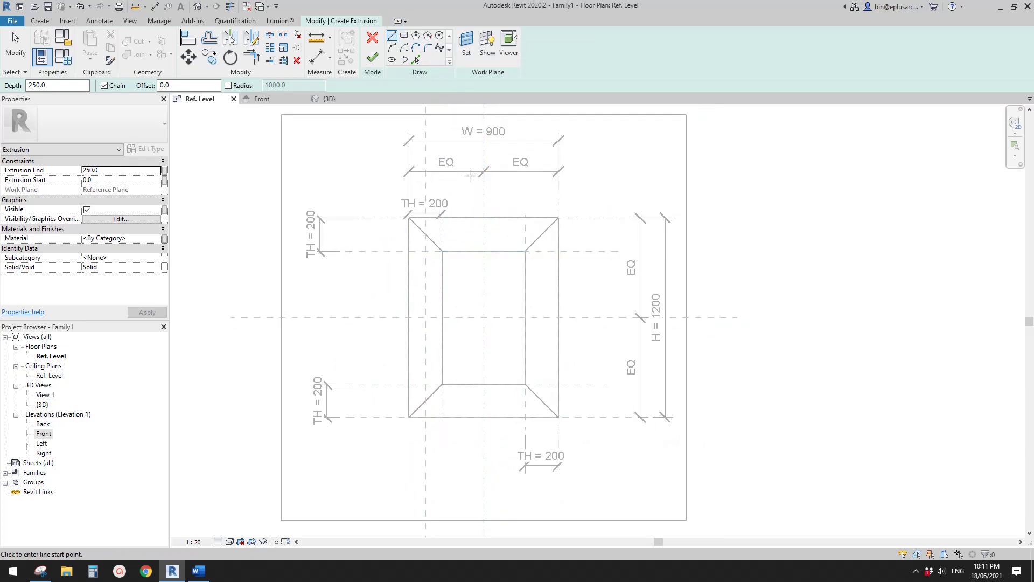
left_click(416, 60)
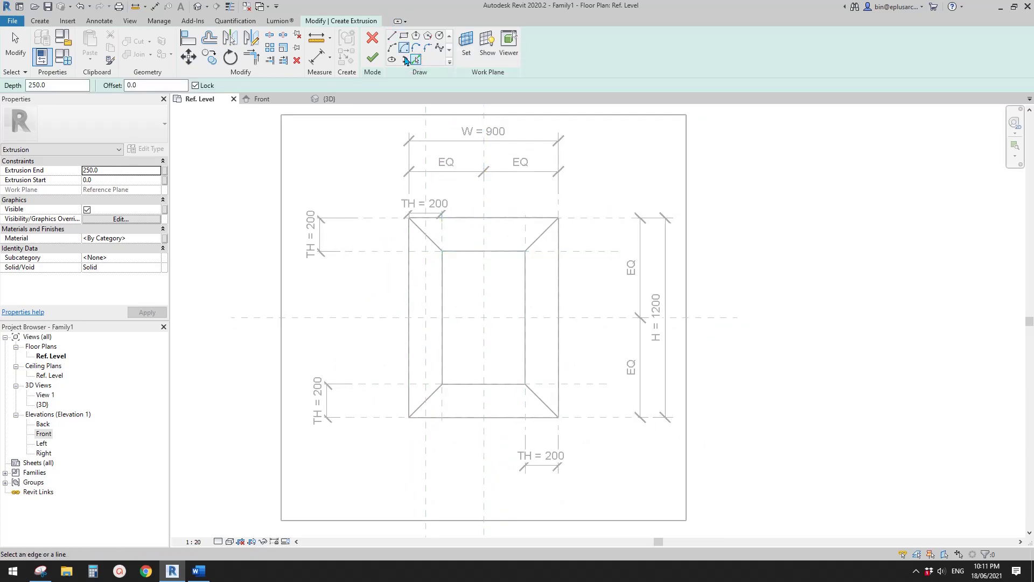
left_click(444, 243)
left_click(571, 251)
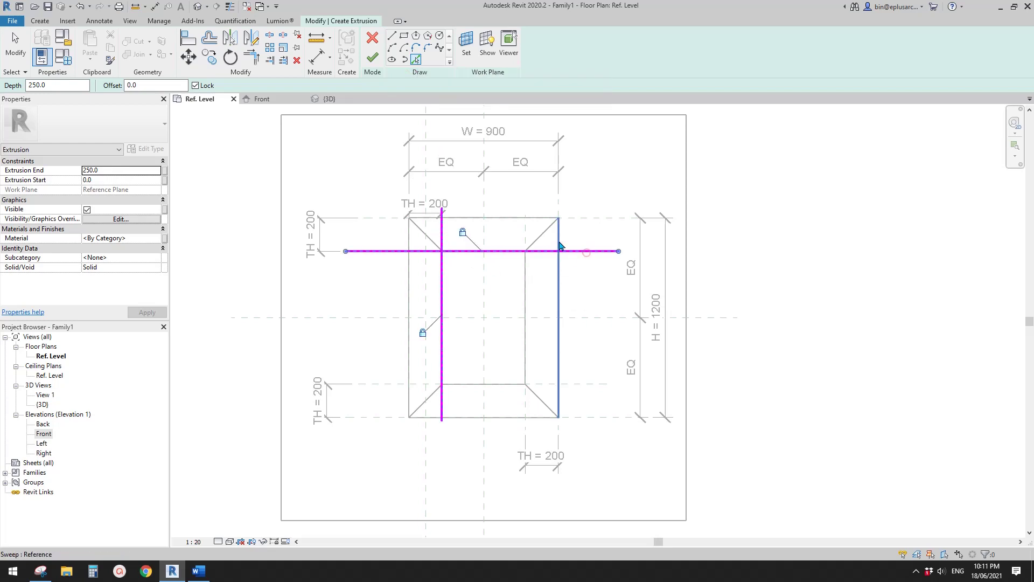
left_click(525, 235)
left_click(388, 383)
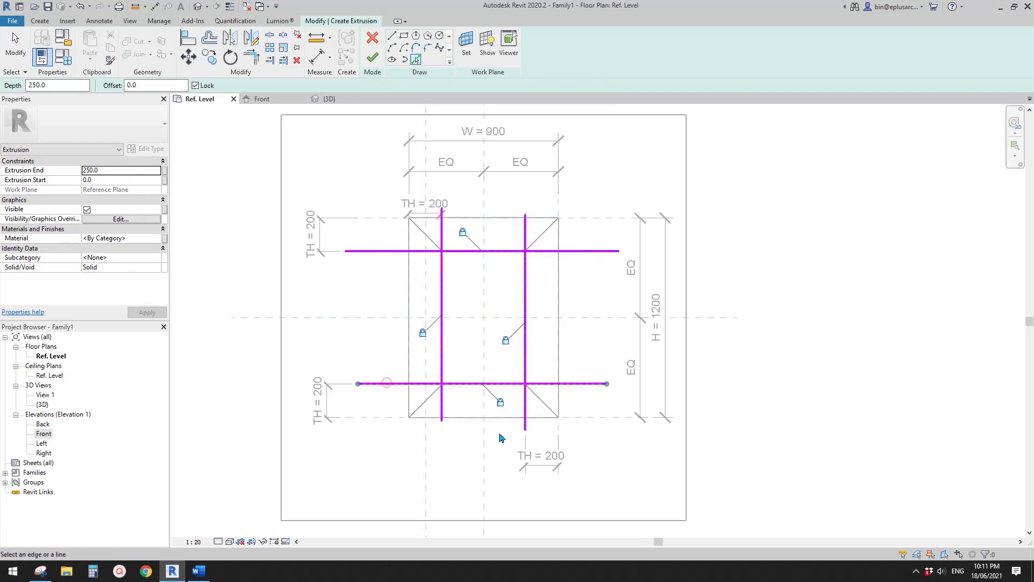
Step: Trim the four sketch lines at their corners into a closed rectangle matching the frame's inner opening
key("t")
key("r")
left_click(460, 383)
left_click(442, 365)
scroll(441, 365, "up", 1)
left_click(442, 283)
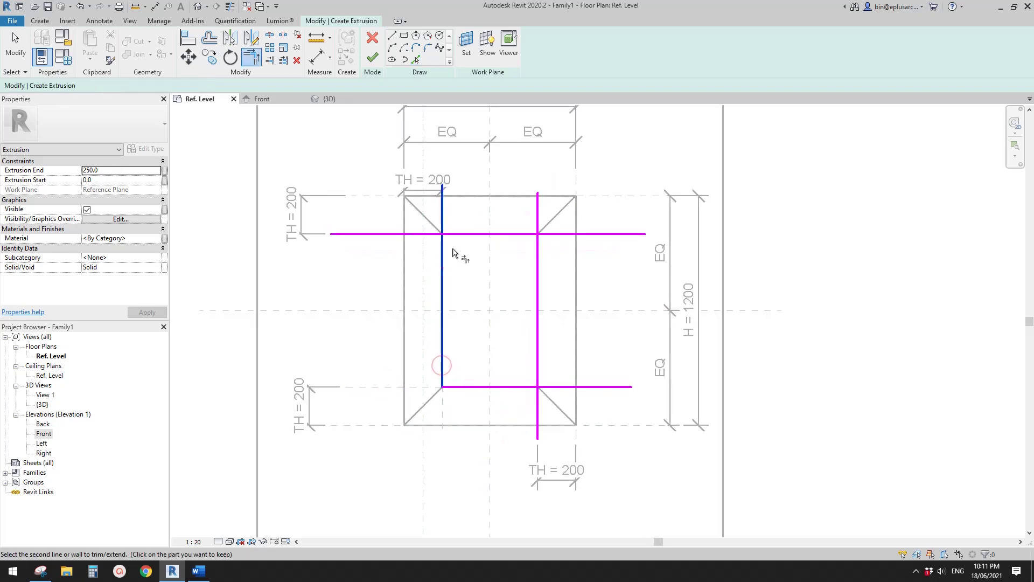
left_click(461, 234)
left_click(485, 233)
left_click(537, 249)
left_click(538, 262)
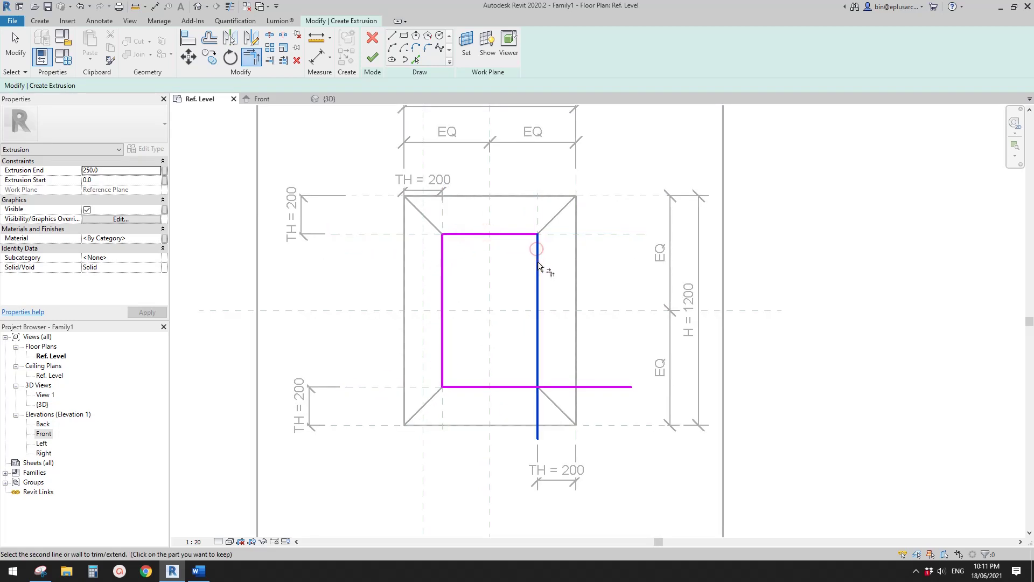
left_click(518, 386)
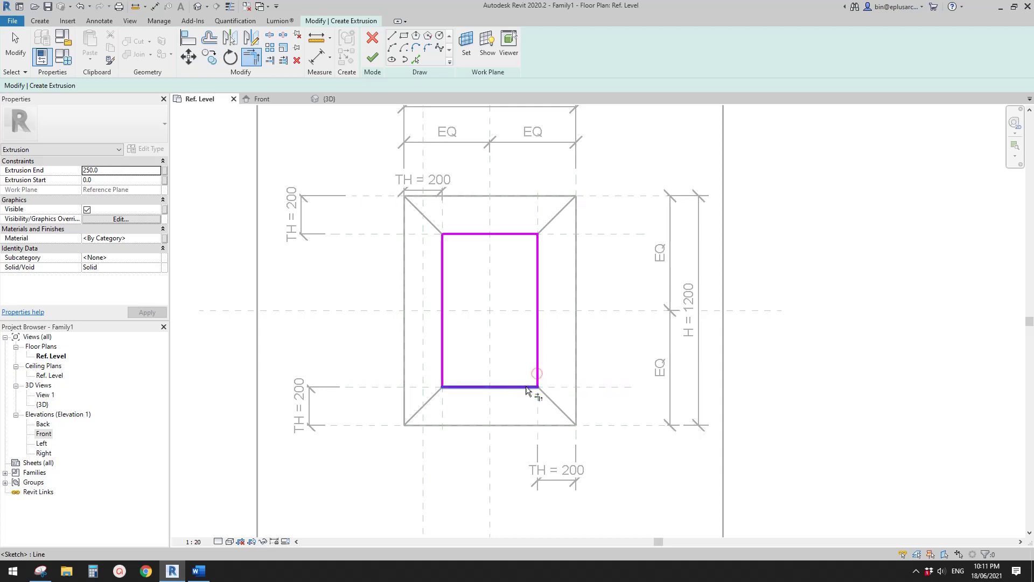
middle_click_drag(525, 366, 546, 369)
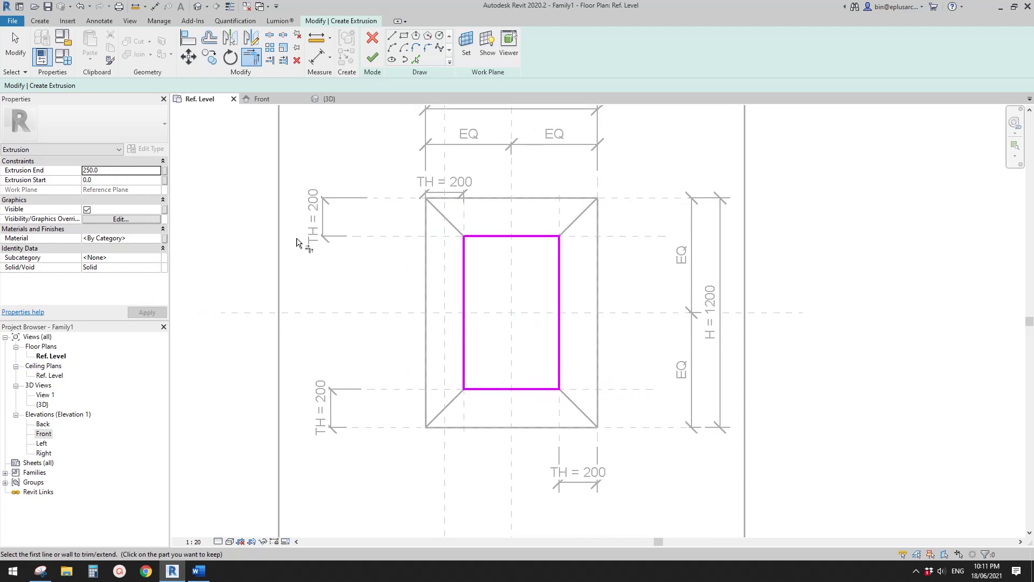
Step: Set the extrusion end to 20 and assign the Glass material to the pane
double_click(114, 170)
type("20")
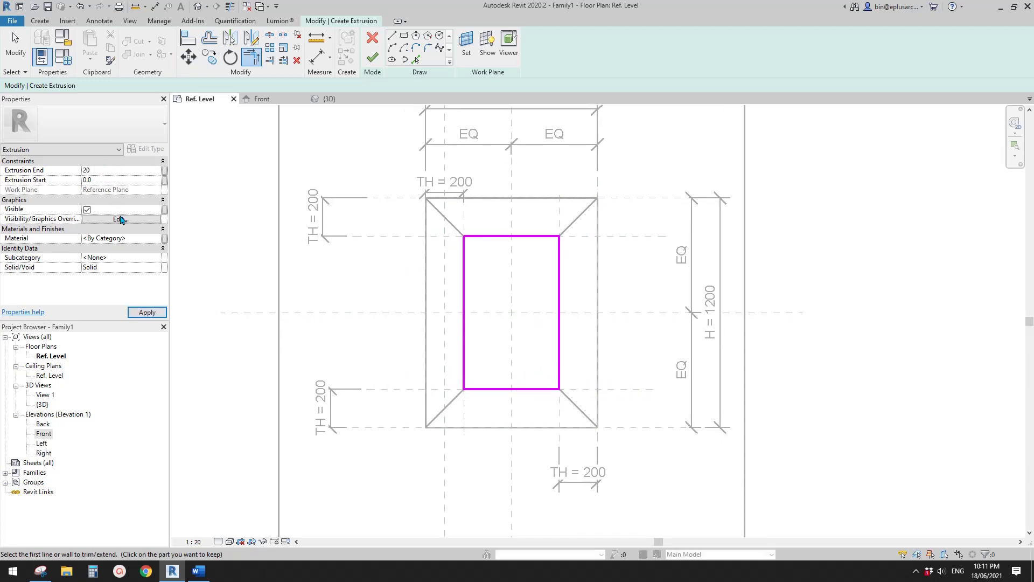
left_click(138, 239)
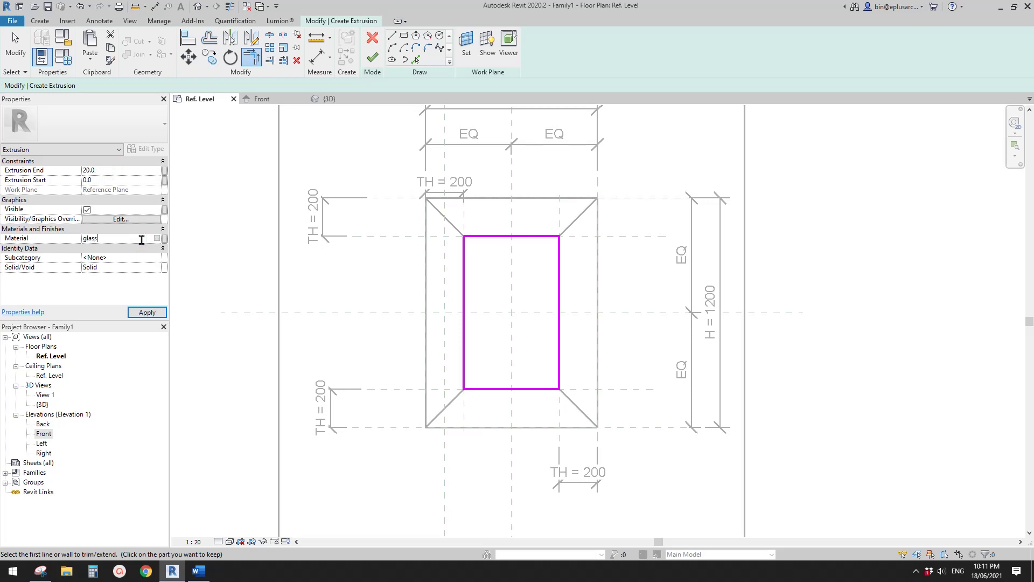
middle_click_drag(227, 256, 228, 254)
middle_click_drag(375, 245, 377, 245)
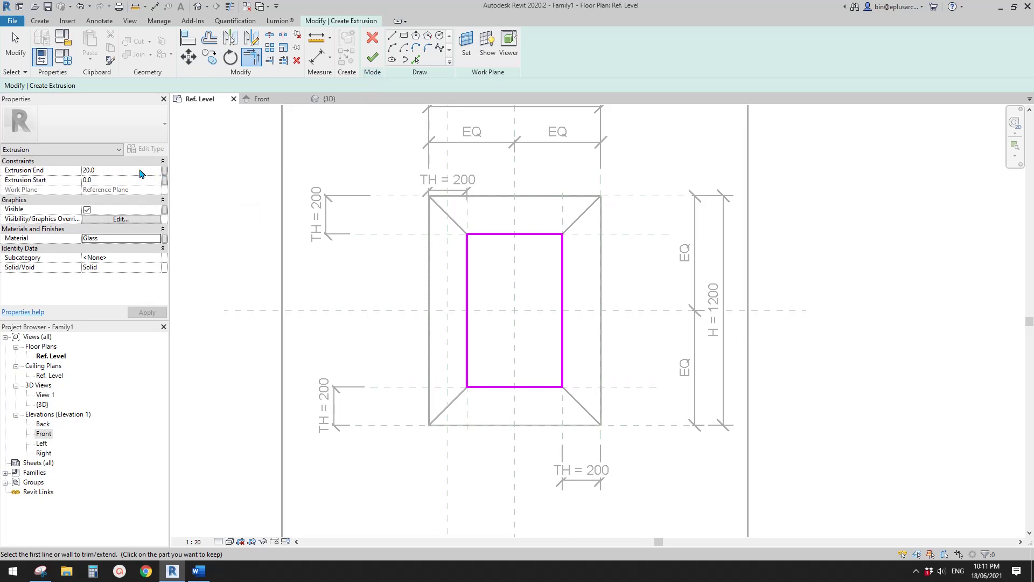
middle_click_drag(471, 187, 473, 191)
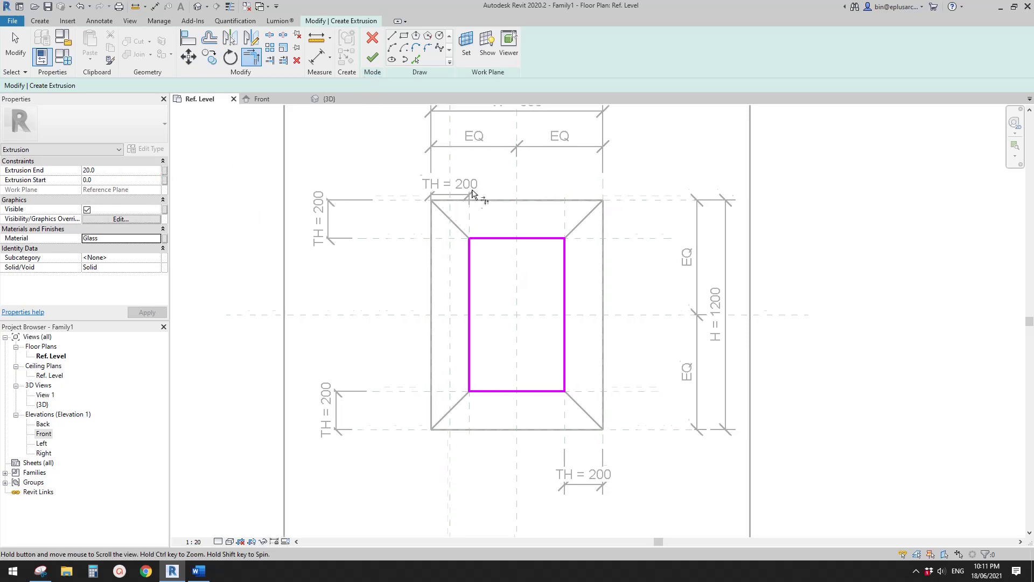
Step: Finish the glass extrusion and view the framed pane from the front and above in the default 3D view
left_click(375, 61)
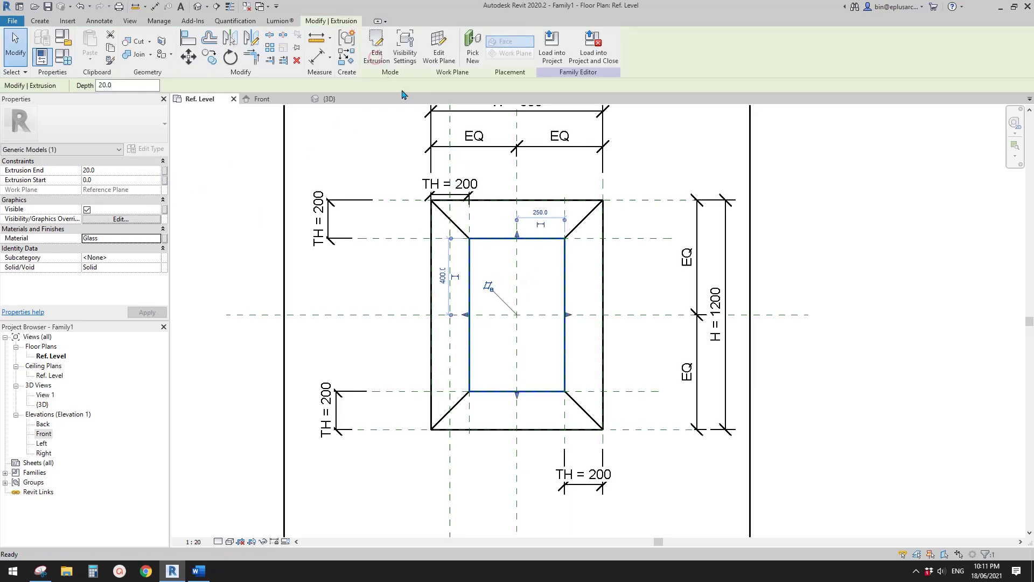
left_click(197, 7)
middle_click_drag(609, 208, 455, 280, "shift")
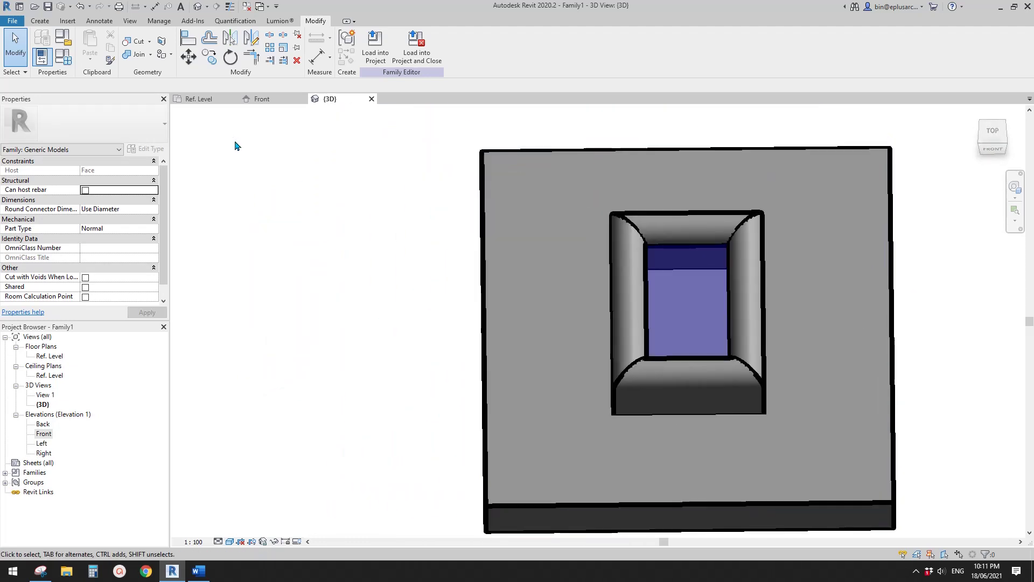
Step: Create a new project, choosing a different template in place of the Construction Template
left_click(19, 21)
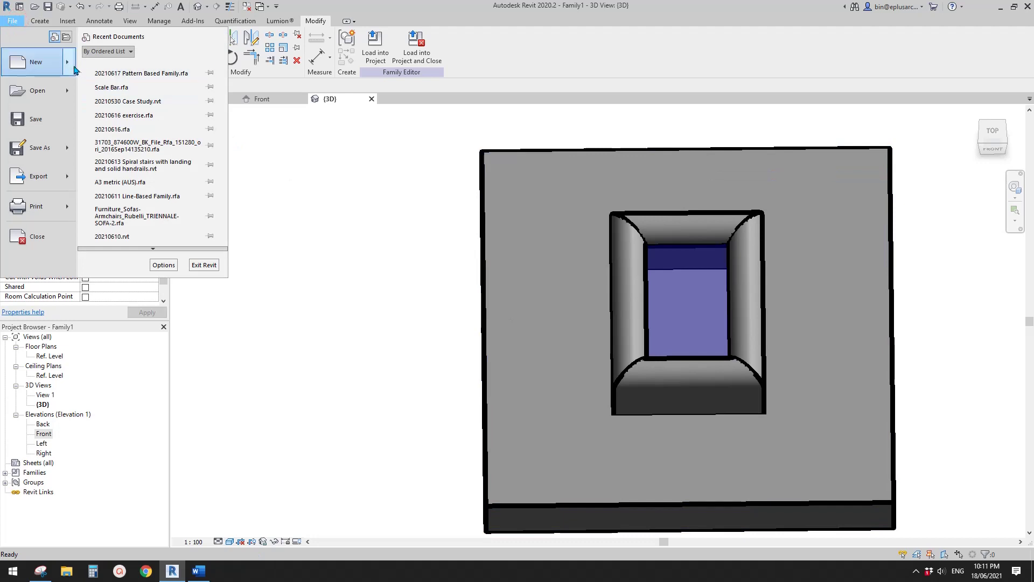
mouse_move(69, 62)
left_click(131, 69)
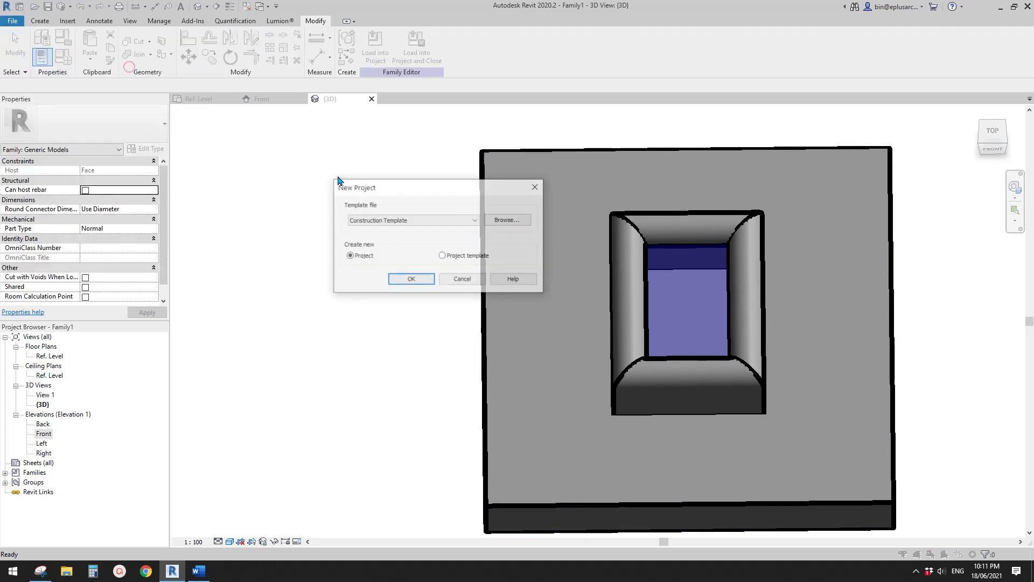
left_click(425, 219)
left_click(370, 245)
left_click(409, 278)
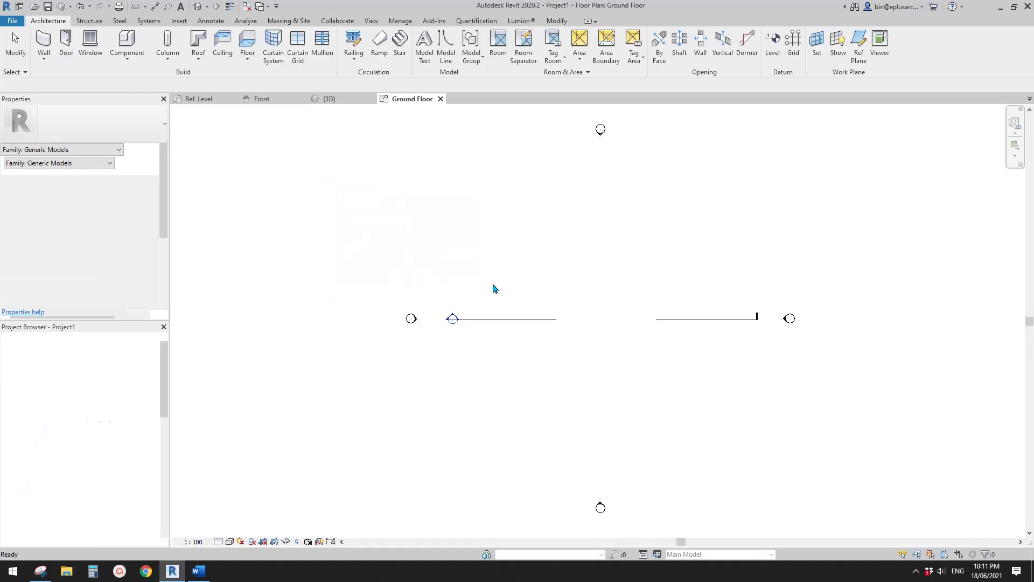
Step: Draw a rectangular enclosure of Double brick - 270 walls with an unconnected height of 8000 on the Ground Floor plan
key("w")
key("a")
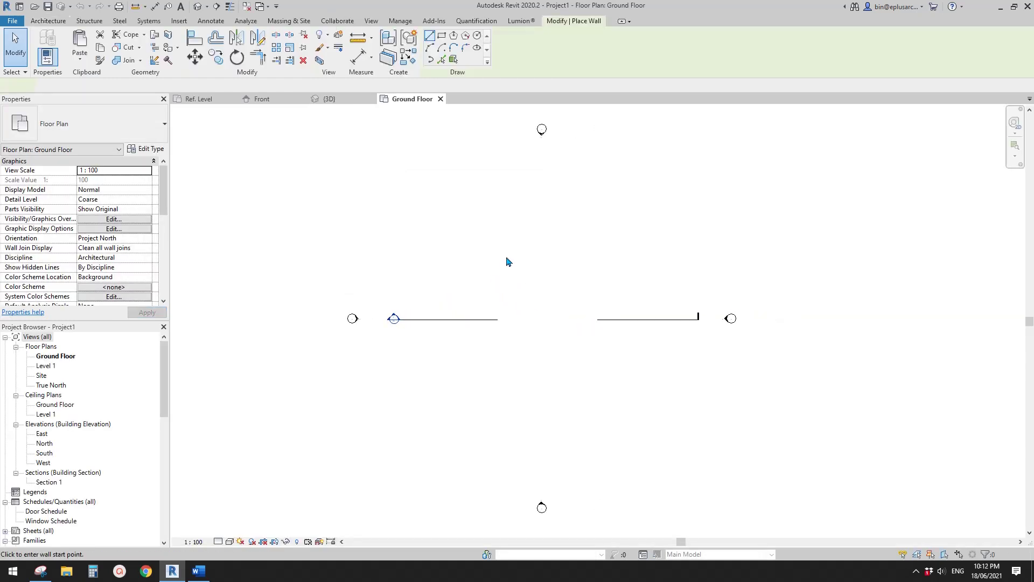
left_click(441, 36)
left_click(467, 226)
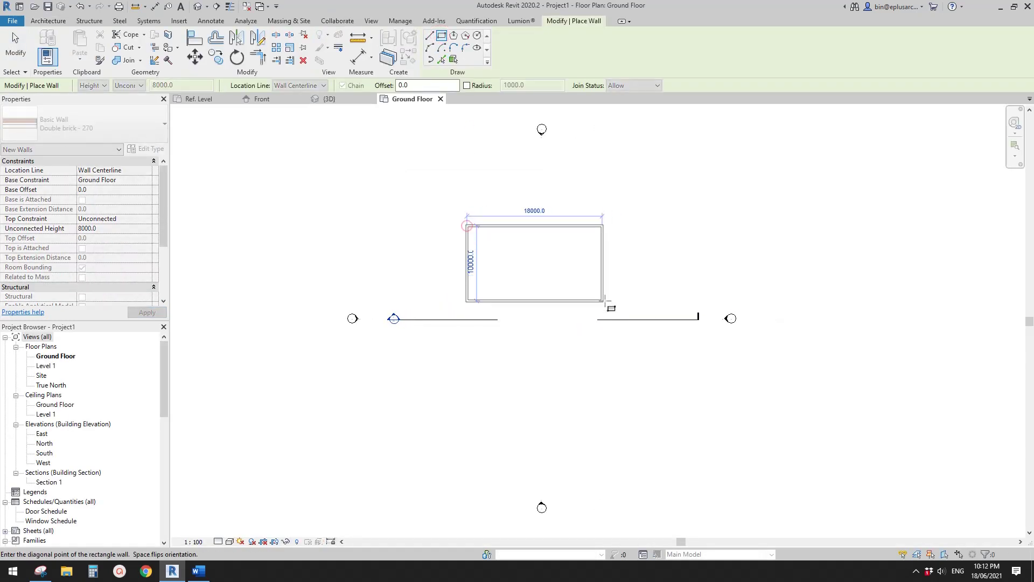
left_click(558, 294)
Step: Draw a curved Double brick - 270 wall by three-point arc around the enclosure's lower-right corner
left_click(429, 47)
scroll(539, 323, "up", 3)
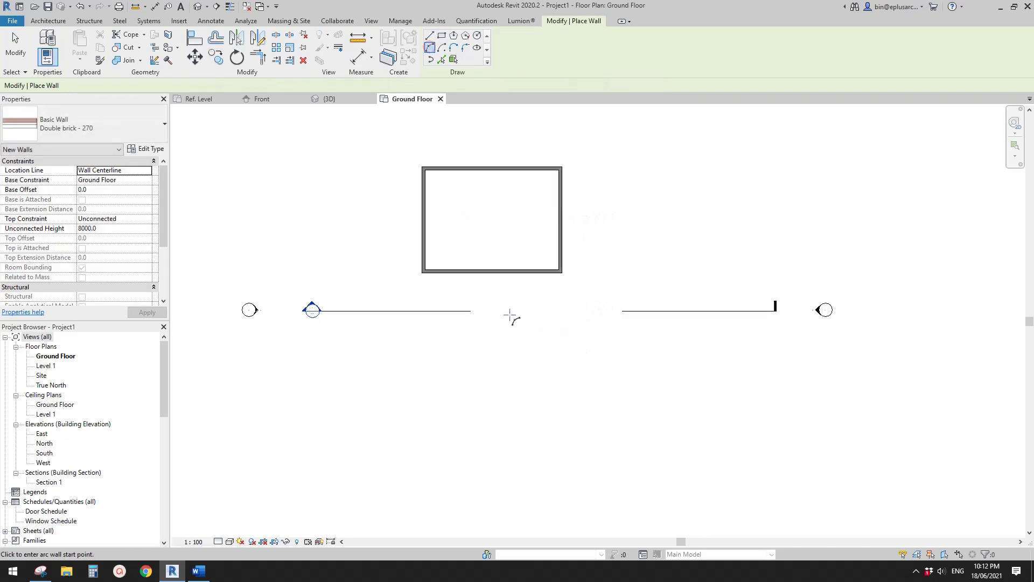
left_click(595, 231)
left_click(491, 288)
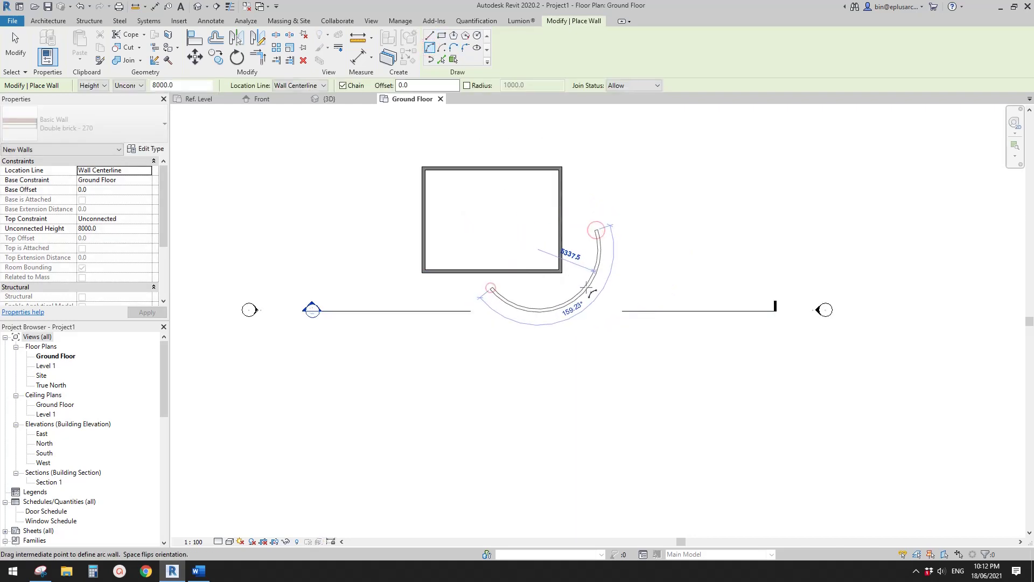
left_click(580, 267)
key("Escape")
key("Escape")
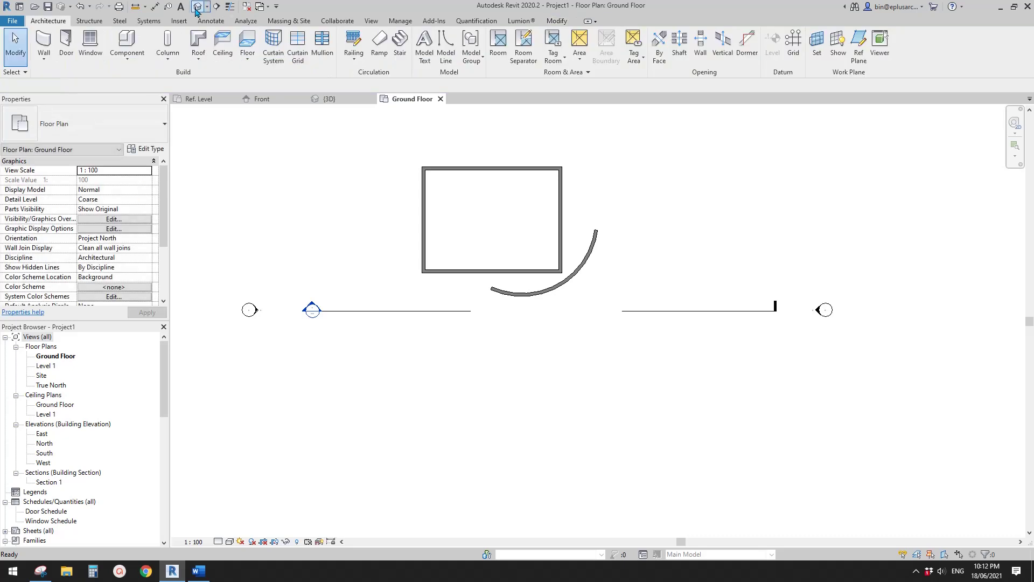
Step: Show the walls in the project's default 3D view, facing the curved wall from the front
left_click(198, 7)
scroll(440, 306, "up", 2)
middle_click_drag(510, 340, 604, 314, "shift")
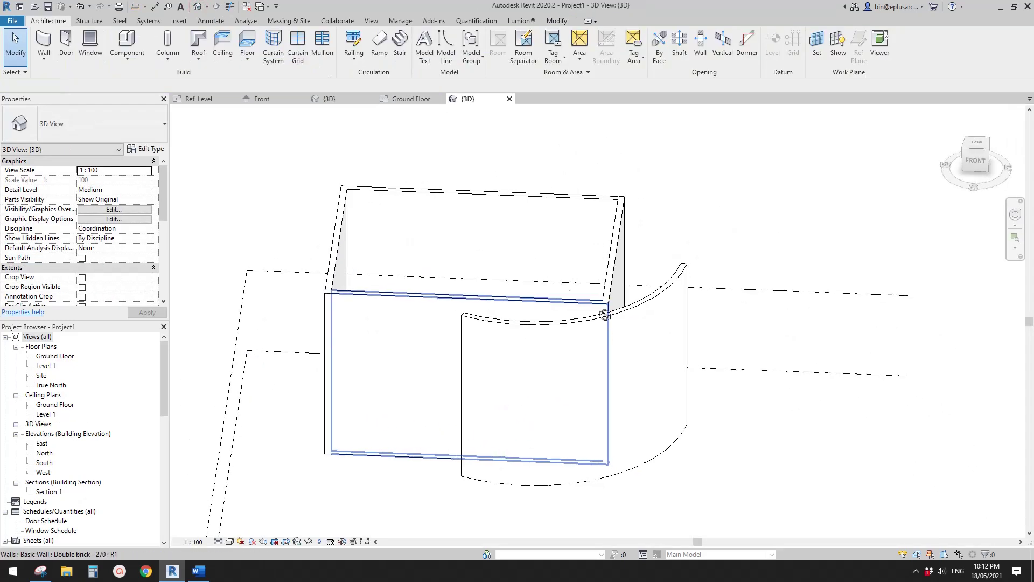
Step: Close the inactive views and load the box window family into the new project
left_click(247, 7)
left_click(213, 99)
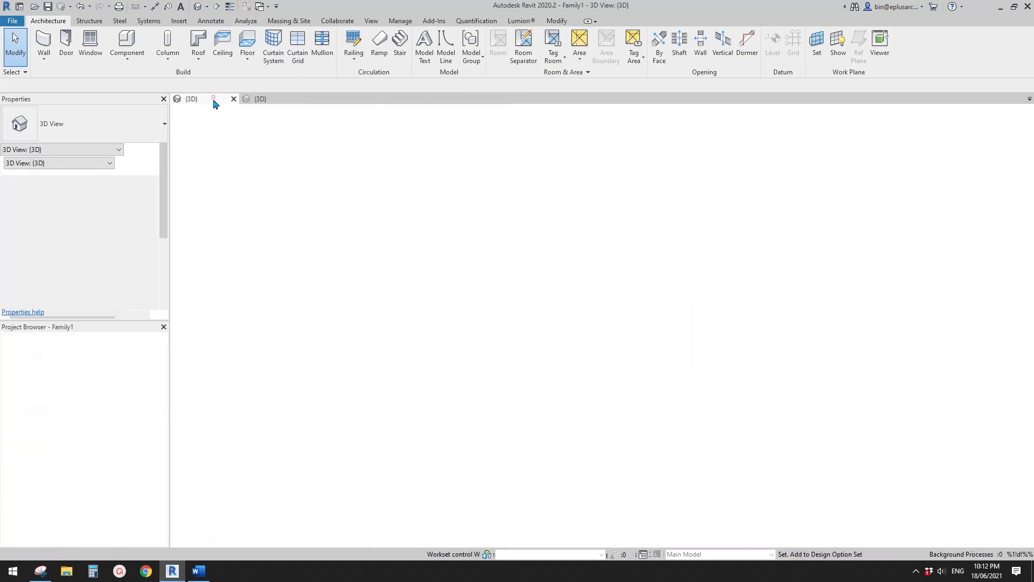
middle_click_drag(600, 279, 551, 277)
left_click(375, 46)
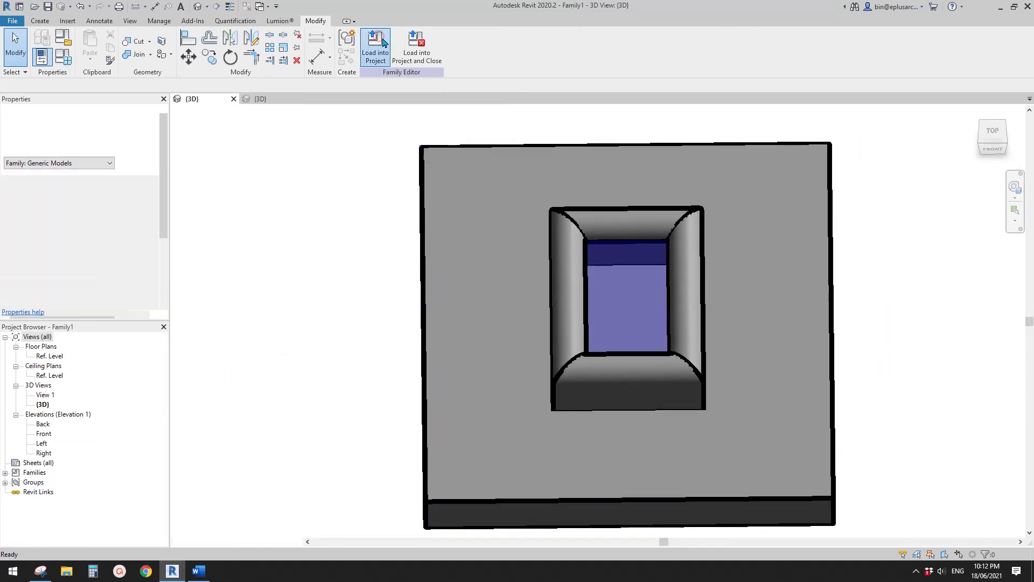
Step: Place one box window, 900 wide, 1200 high and 400 deep, on the outer face of the curved wall
scroll(547, 411, "up", 3)
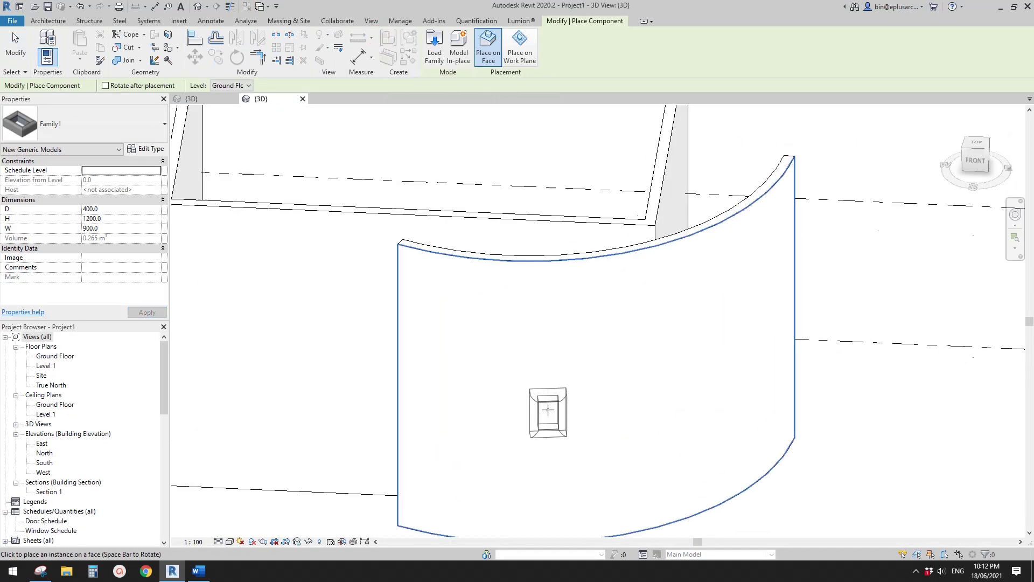
left_click(523, 390)
key("Escape")
Step: Finish placing the box window on the curved wall, end the placement, and inspect the selected window from the front and side
left_click(527, 393)
middle_click_drag(527, 393, 528, 326)
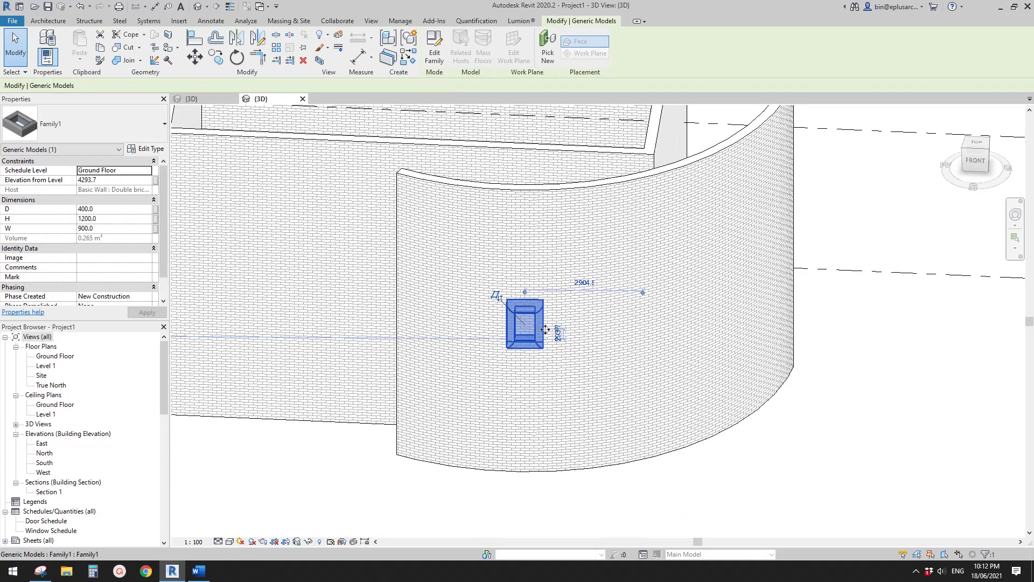
scroll(549, 317, "up", 2)
key("Escape")
left_click(547, 279)
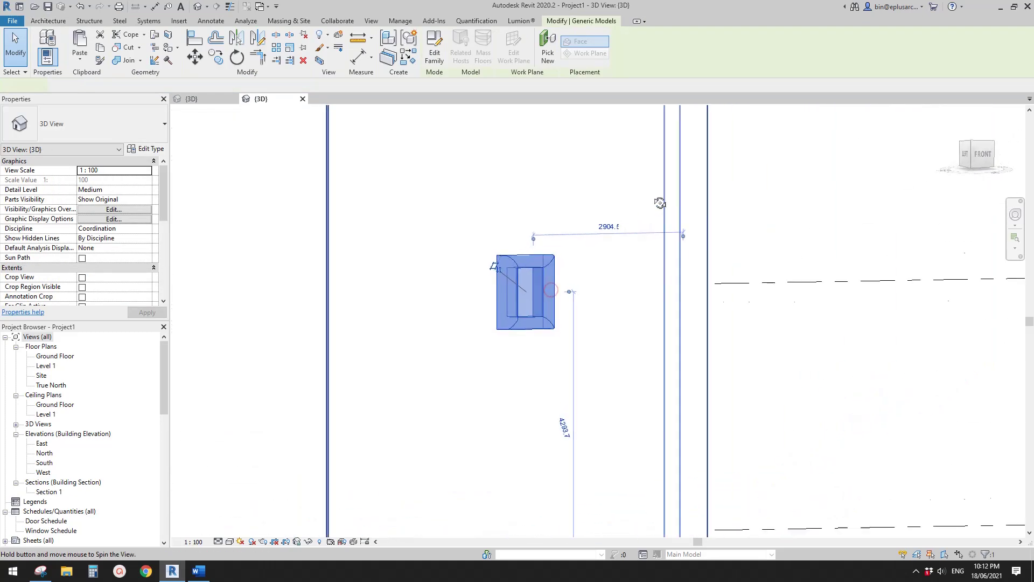
scroll(548, 279, "down", 4)
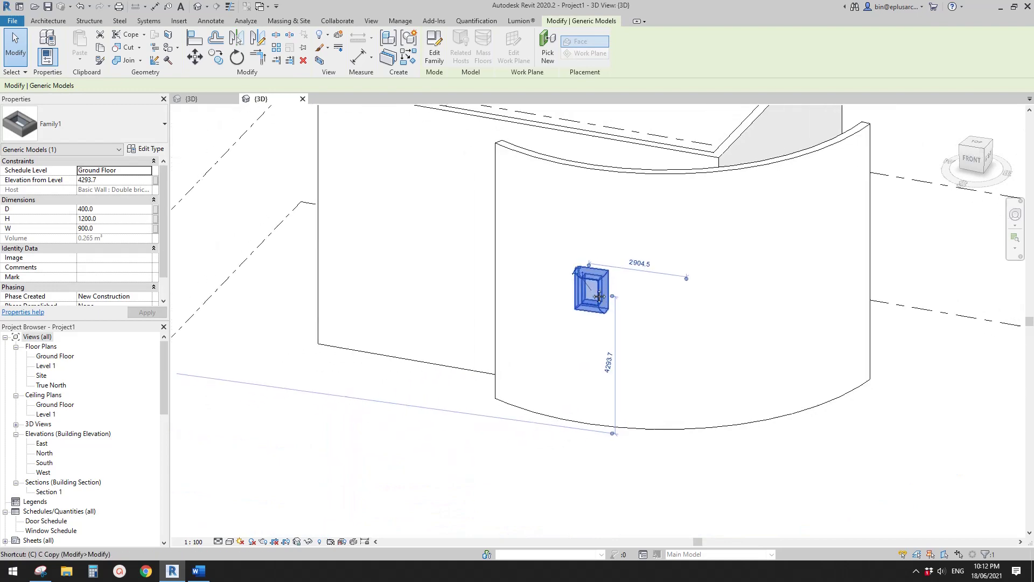
Step: Create a similar box window and place it on the curved wall directly above the first one
key("c")
key("s")
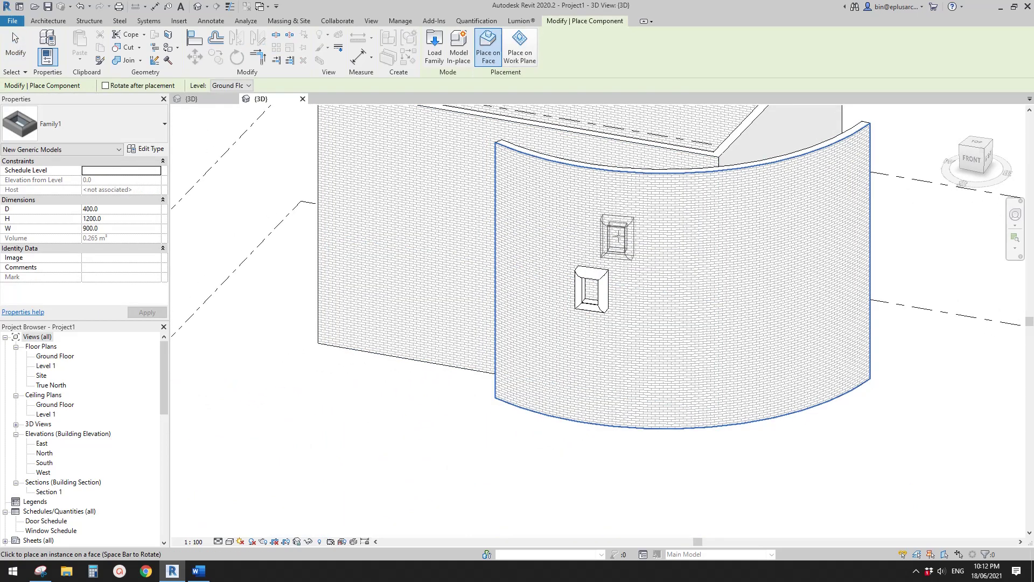
middle_click_drag(409, 237, 376, 235)
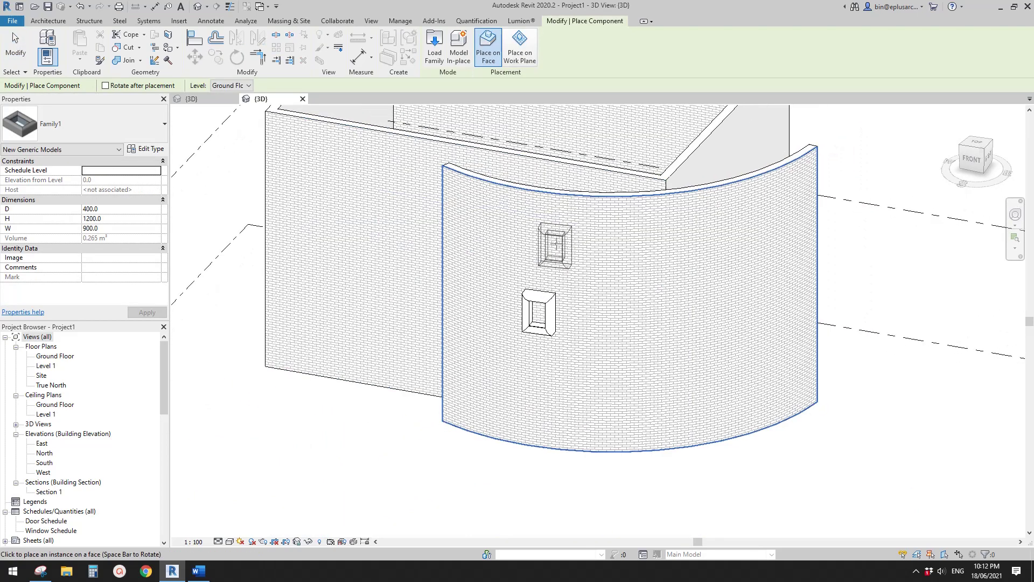
left_click(543, 250)
key("Escape")
key("Escape")
Step: Resize the lower window to 3000 high and 1500 wide, with its elevation from level at 3200
left_click(547, 308)
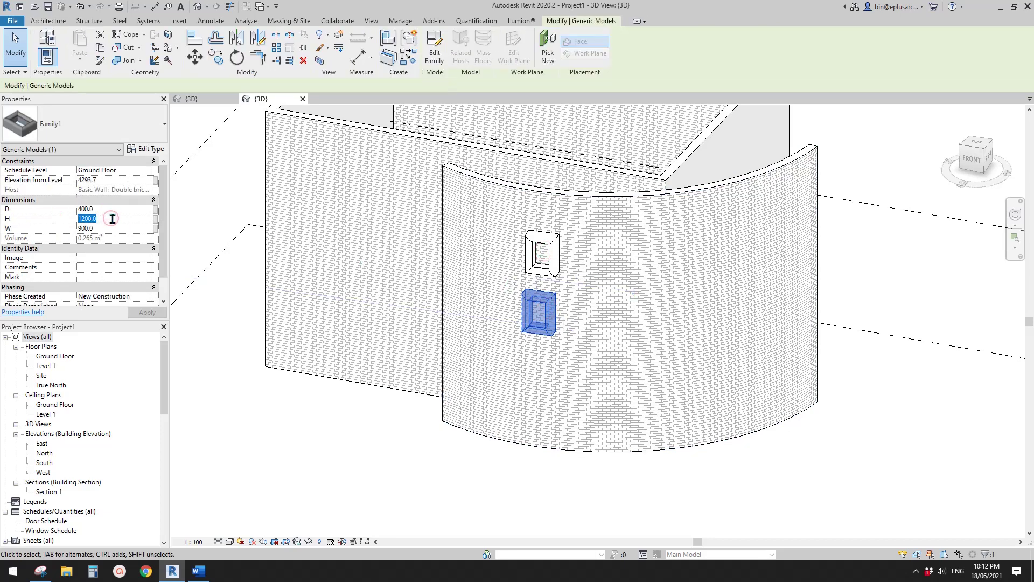
key("Return")
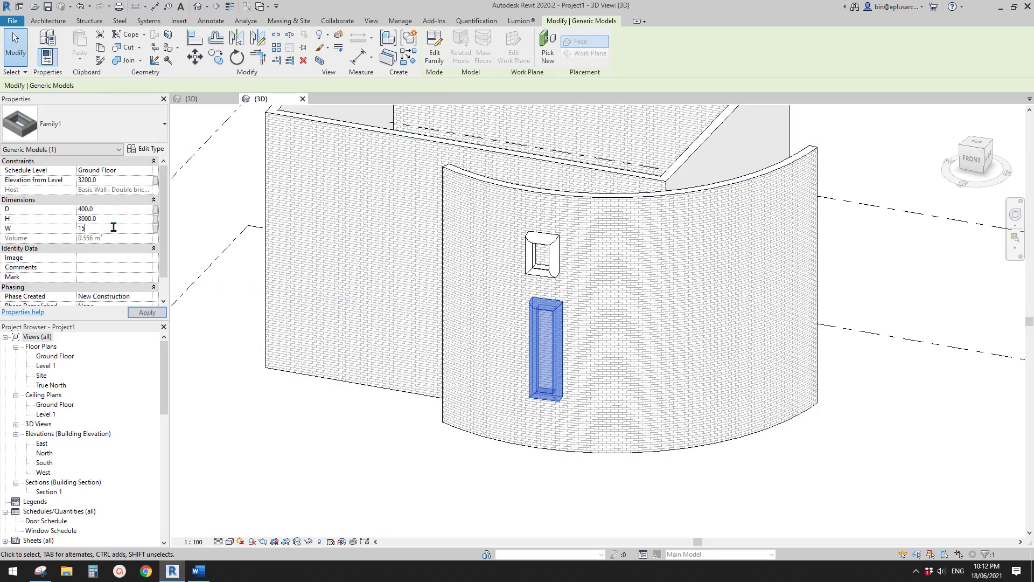
left_click(496, 259)
left_click(501, 254)
Step: Set the upper window's width to 3000 and lower it to an elevation of 5800
left_click(542, 254)
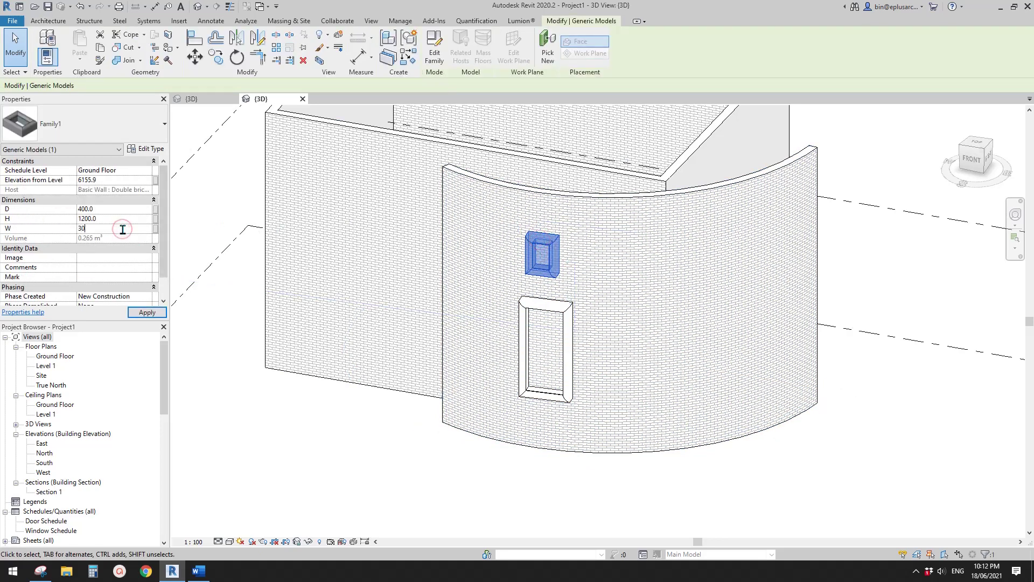
key("Escape")
left_click_drag(584, 247, 619, 264)
Step: Place two similar box windows, 3000 wide and 1200 high, on the straight front wall, one above the other
middle_click_drag(626, 284, 686, 316, "shift")
middle_click_drag(427, 275, 574, 254)
key("c")
key("s")
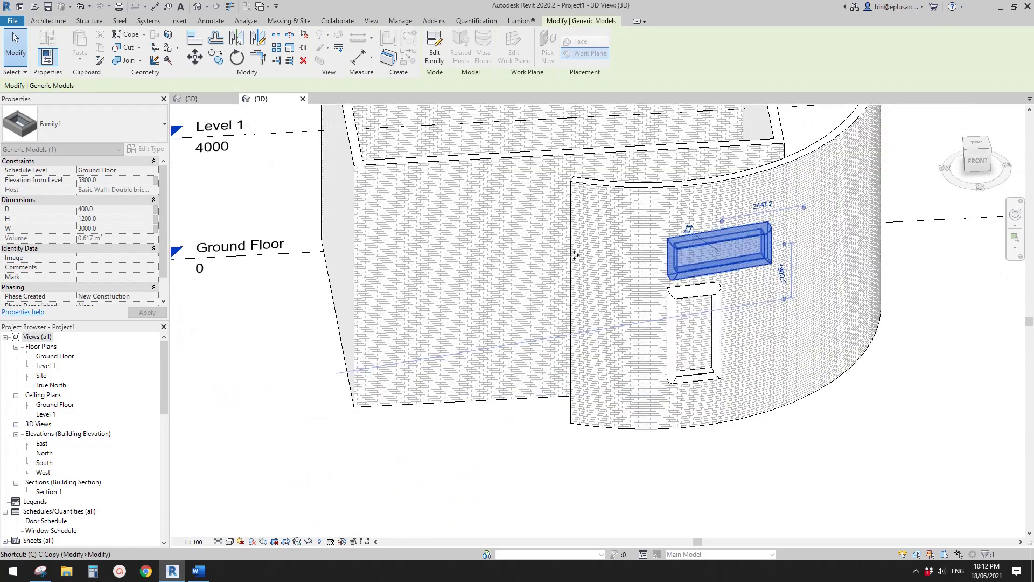
left_click(448, 238)
left_click(444, 299)
key("Escape")
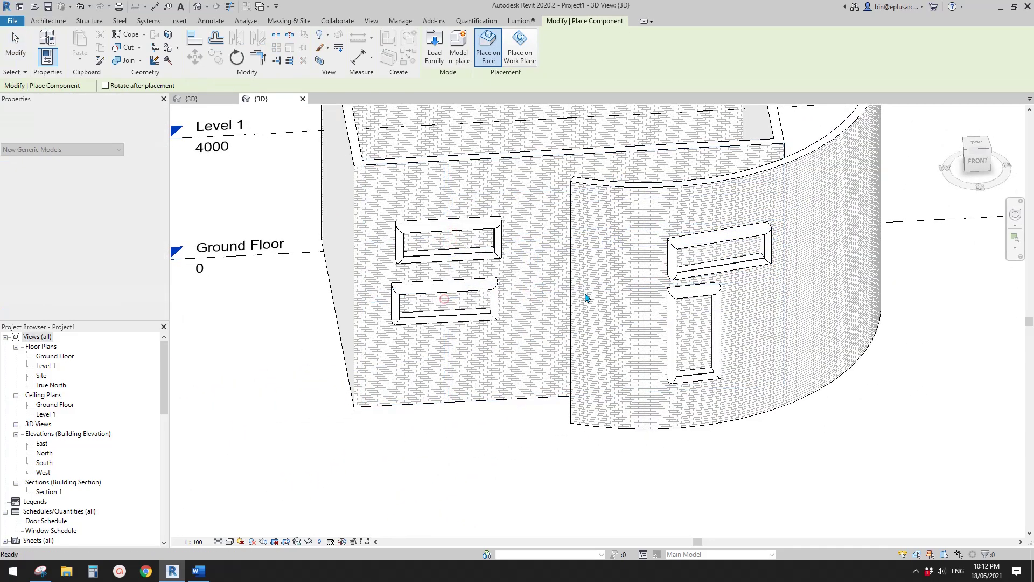
Step: Examine the tall window on the curved wall up close, checking the wall surface inside its frame
mouse_move(586, 297)
middle_mouse_down("shift")
mouse_move(658, 253)
mouse_move(614, 272)
mouse_move(656, 301)
mouse_move(588, 374)
middle_mouse_up("shift")
scroll(606, 274, "up", 3)
left_click(601, 278)
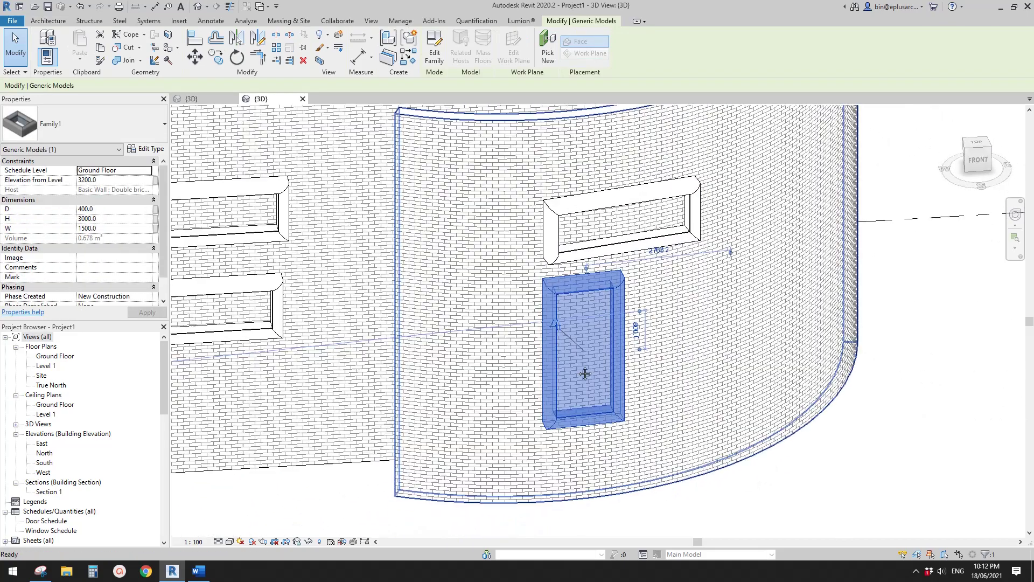
key("Escape")
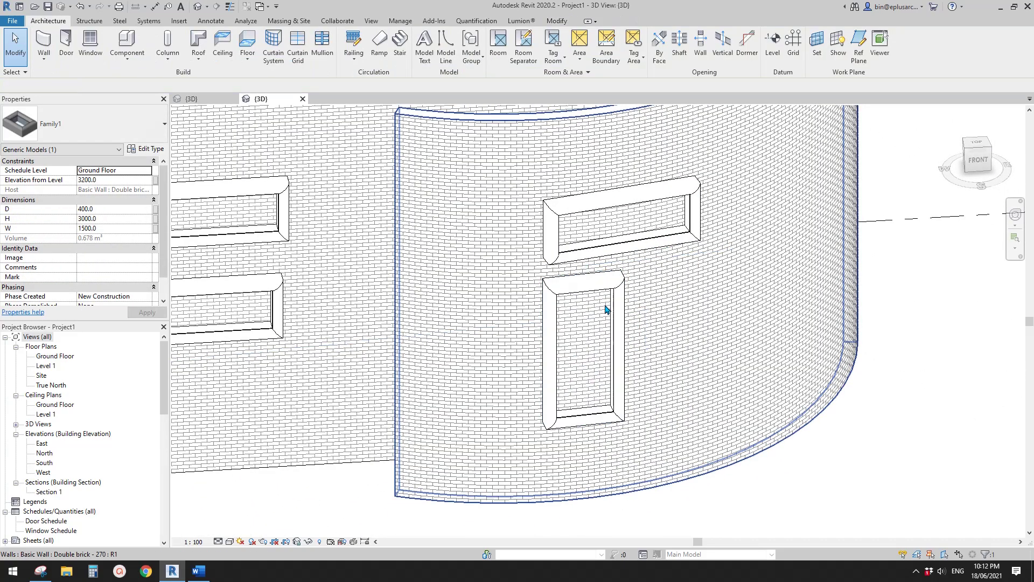
middle_click_drag(616, 308, 623, 299)
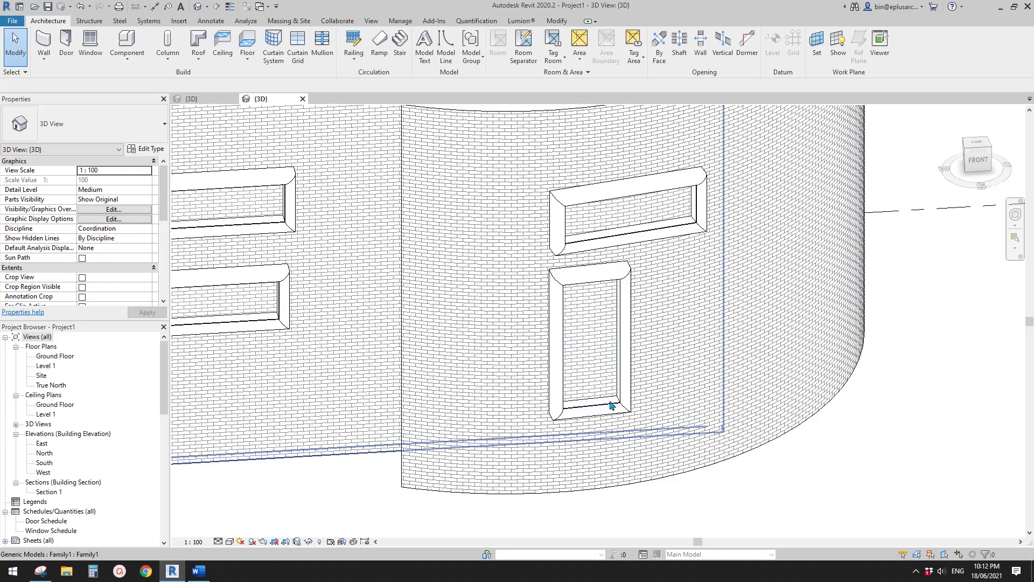
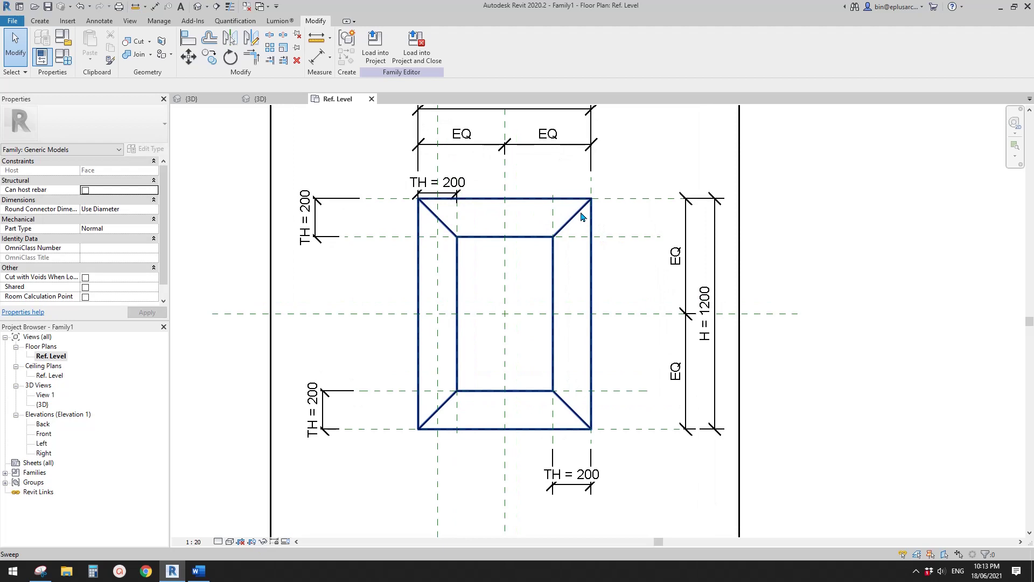
Step: Temporarily hide the frame sweep and the glass extrusion in the Ref. Level plan of the window family
left_click(581, 216)
key("h")
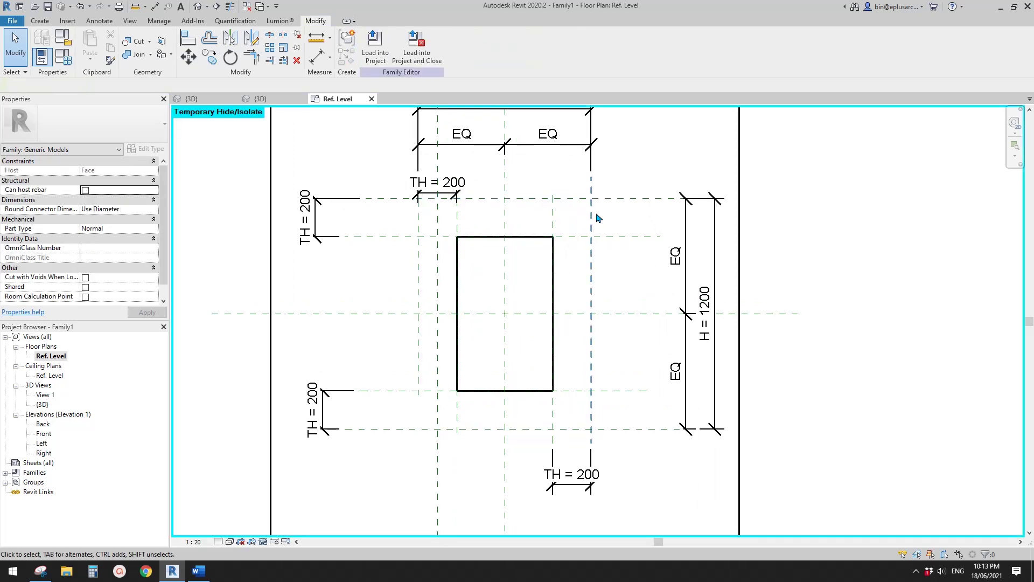
left_click(553, 261)
key("h")
key("h")
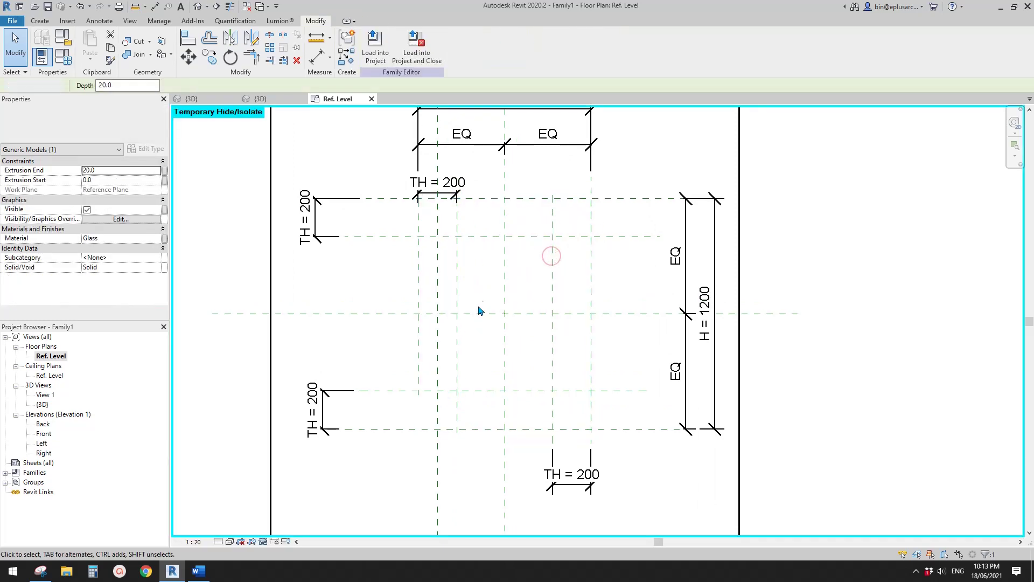
Step: Start a void extrusion in the family and set its work plane to Level : Ref. Level
scroll(480, 286, "down", 1)
scroll(487, 295, "up", 1)
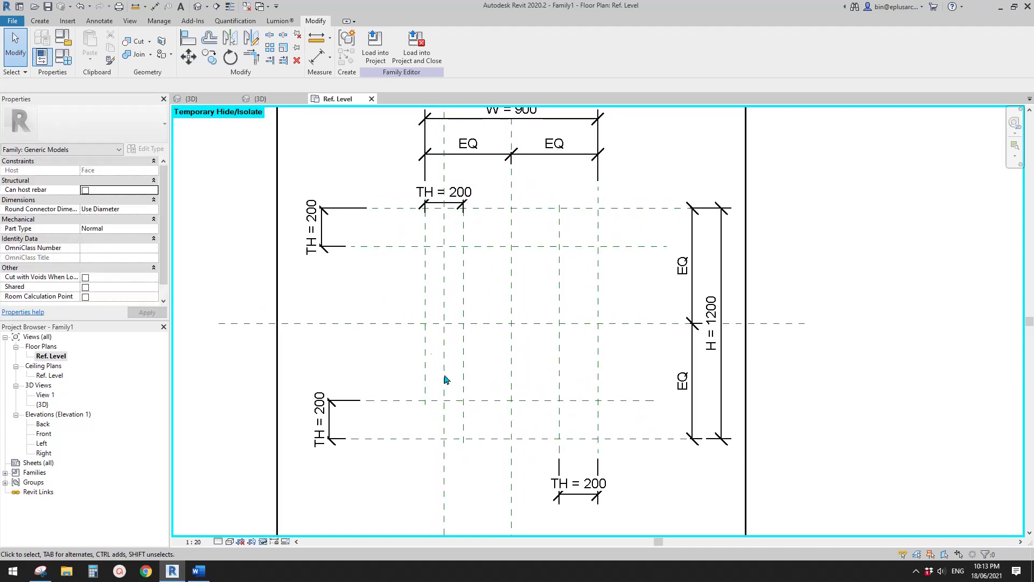
middle_click_drag(494, 284, 502, 278)
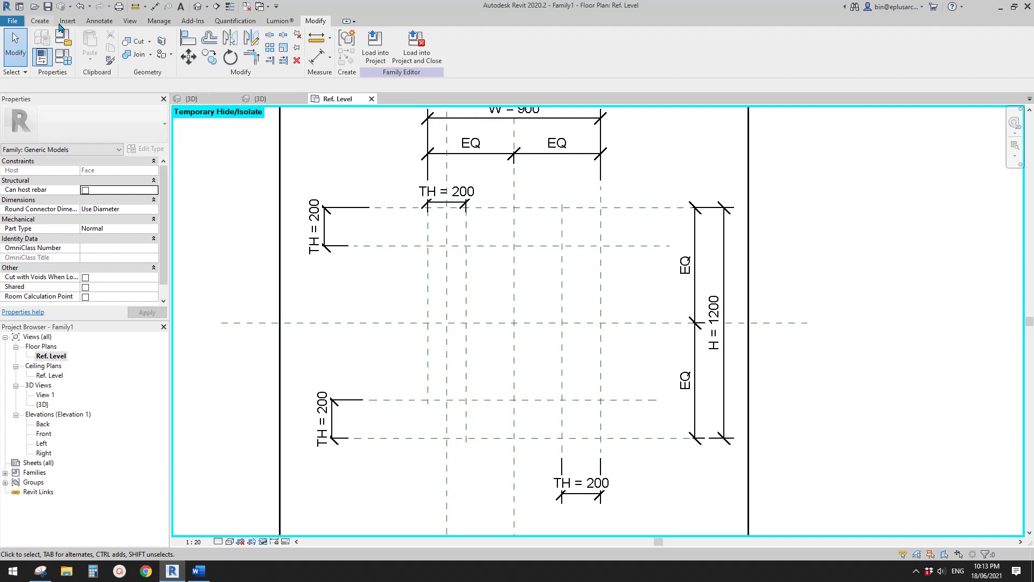
left_click(41, 22)
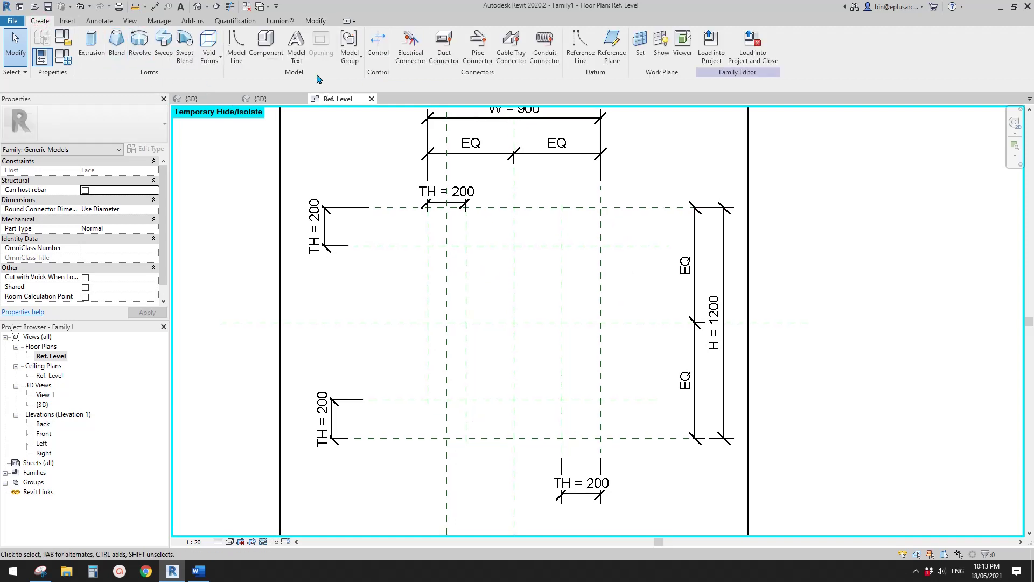
left_click(208, 62)
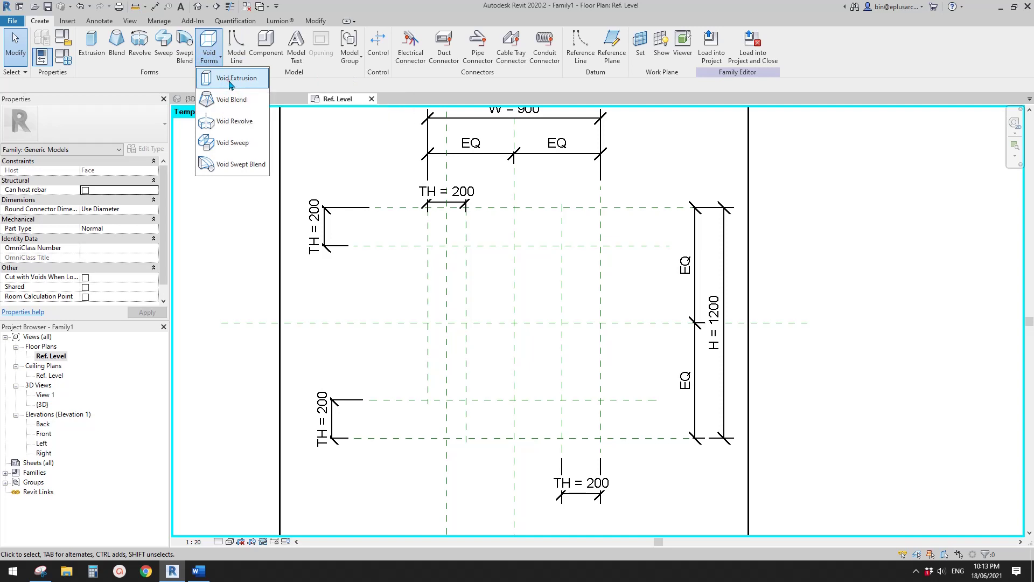
left_click(230, 78)
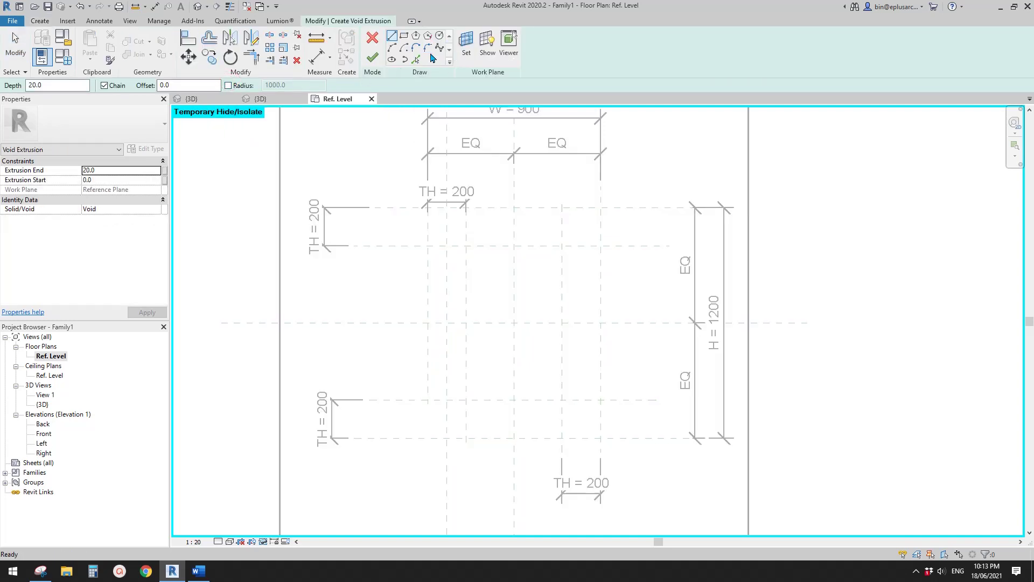
left_click(466, 45)
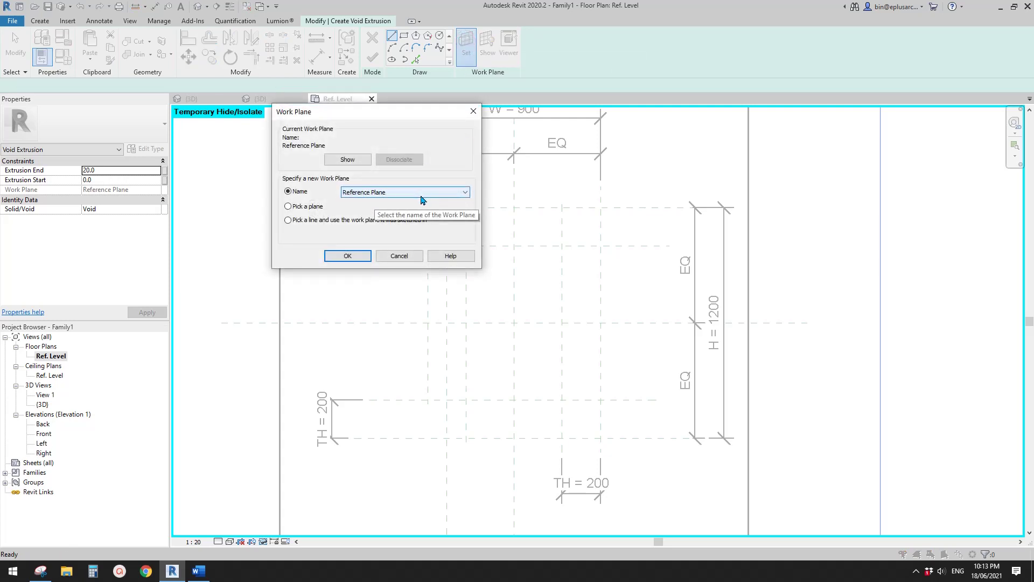
left_click(388, 196)
left_click(373, 203)
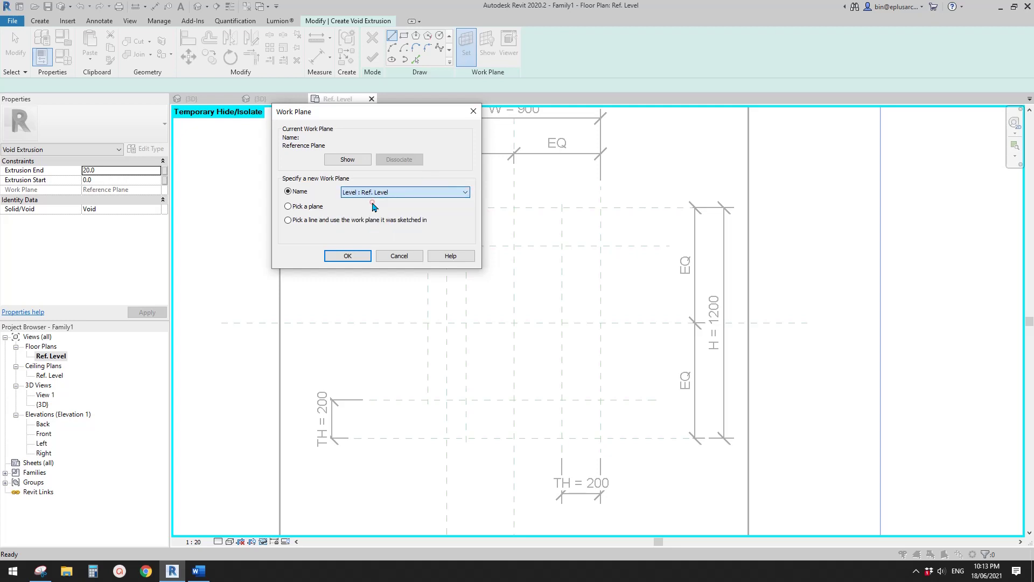
left_click(347, 256)
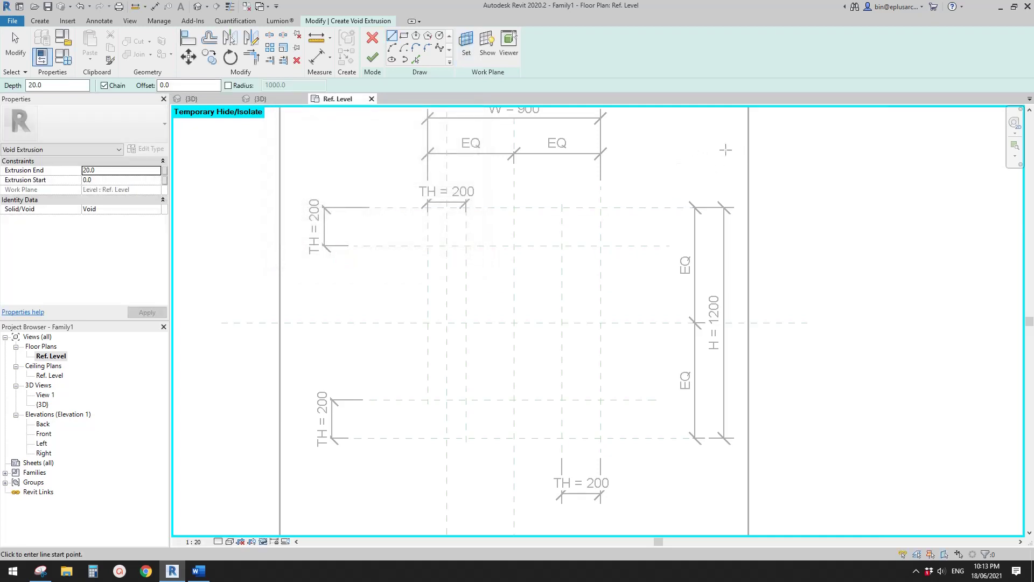
Step: Sketch a 900 by 1200 rectangle on the outer reference planes and lock its four sides to them
left_click(404, 37)
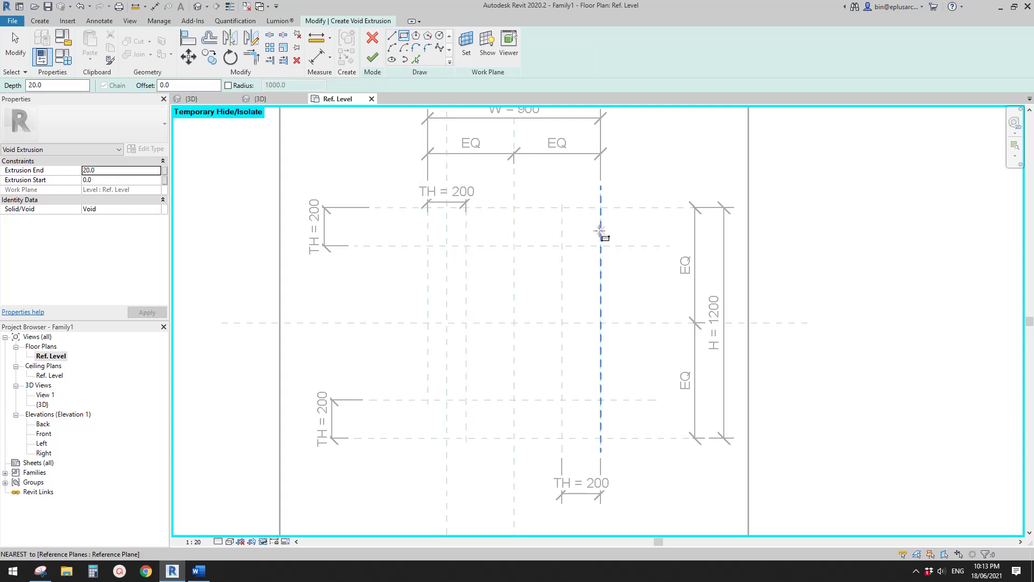
left_click(601, 208)
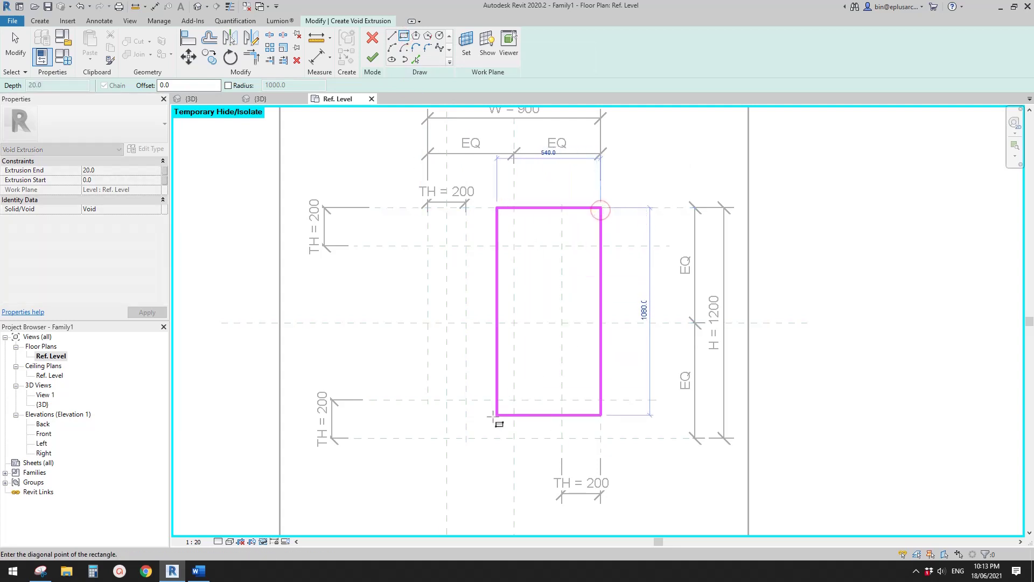
left_click(428, 438)
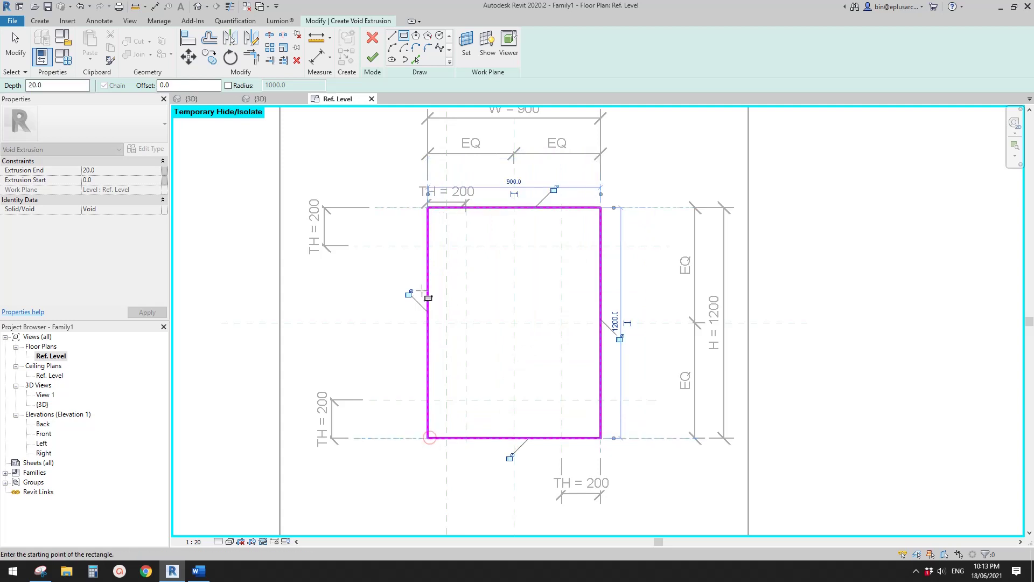
left_click(510, 458)
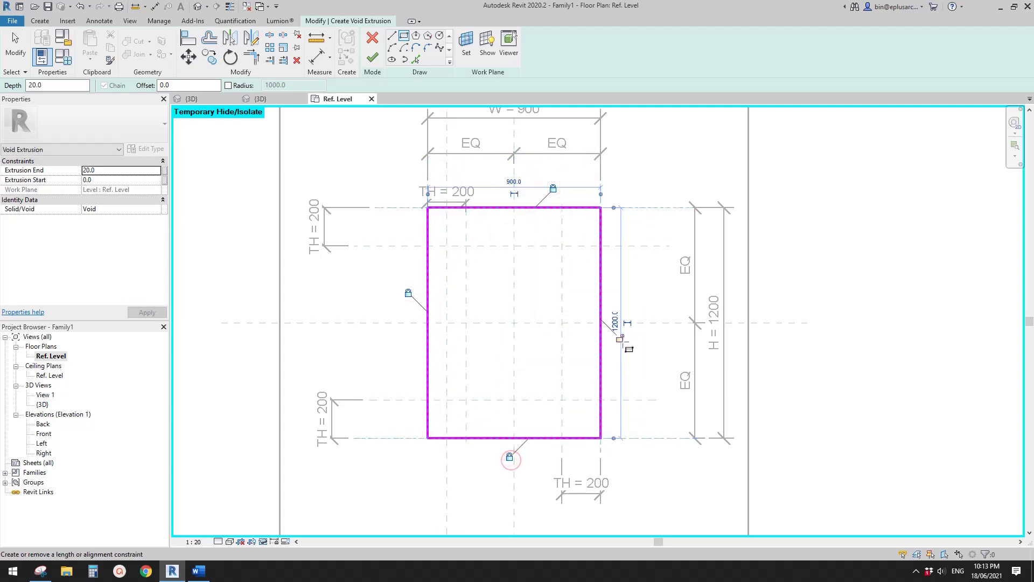
Step: Show the void sketch in the family's 3D view and finish the void extrusion
left_click(199, 10)
middle_click_drag(558, 231, 422, 74)
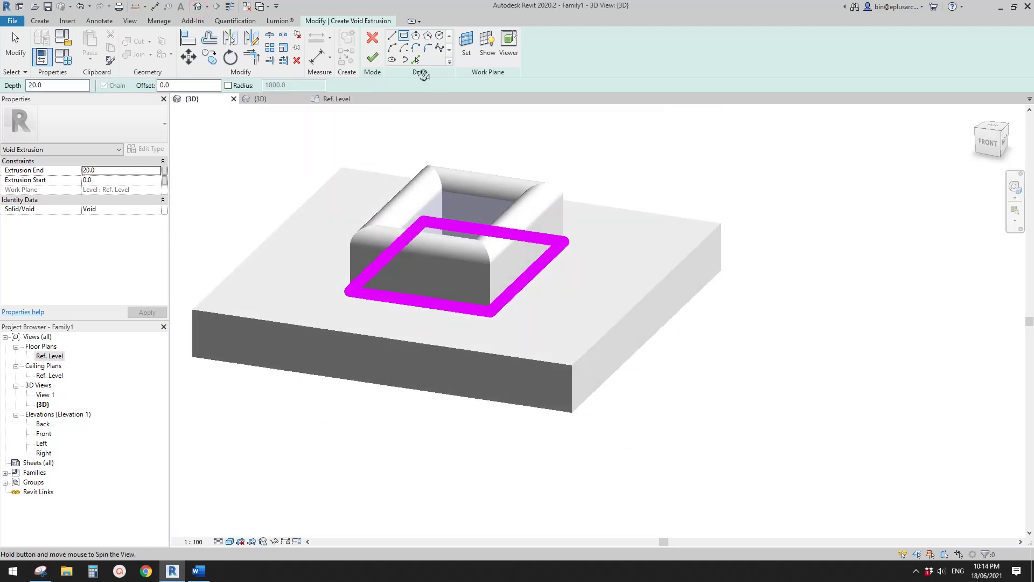
left_click(373, 59)
middle_click_drag(344, 226, 354, 181, "shift")
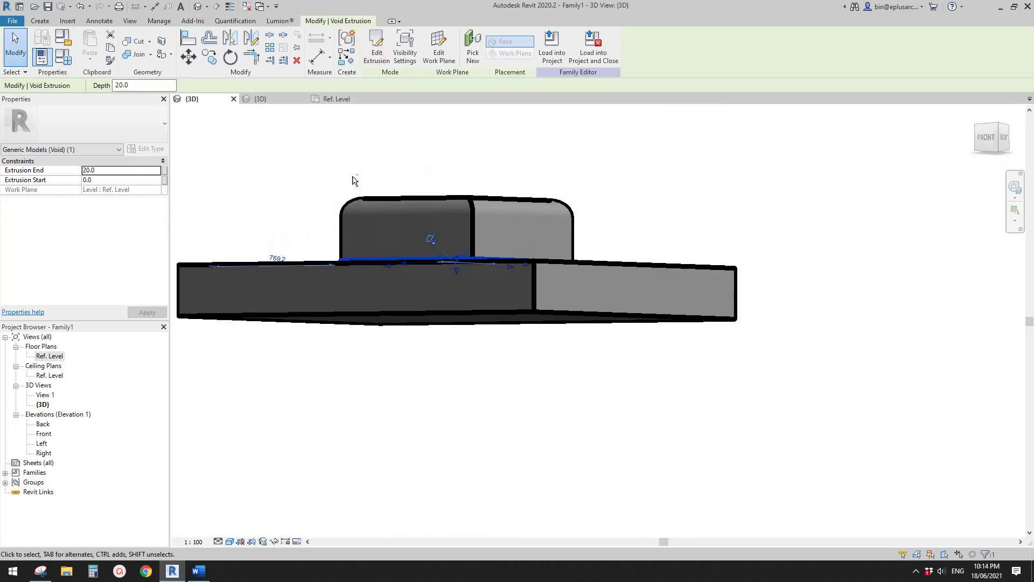
Step: Try an extrusion end of 1000 for the void and check its direction in 3D
left_click(105, 171)
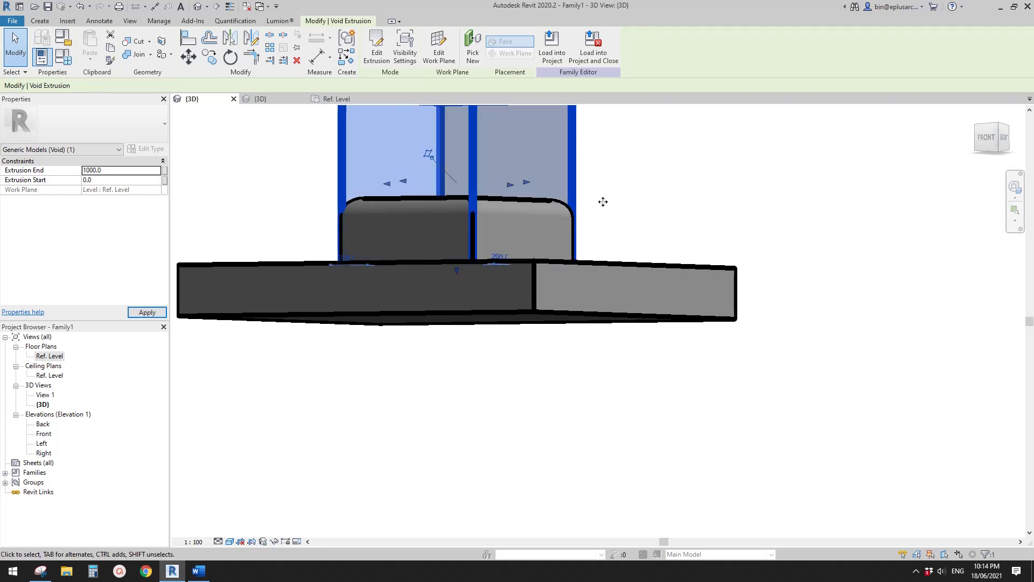
scroll(575, 226, "down", 1)
middle_click_drag(575, 226, 602, 269)
middle_click_drag(601, 270, 587, 293, "shift")
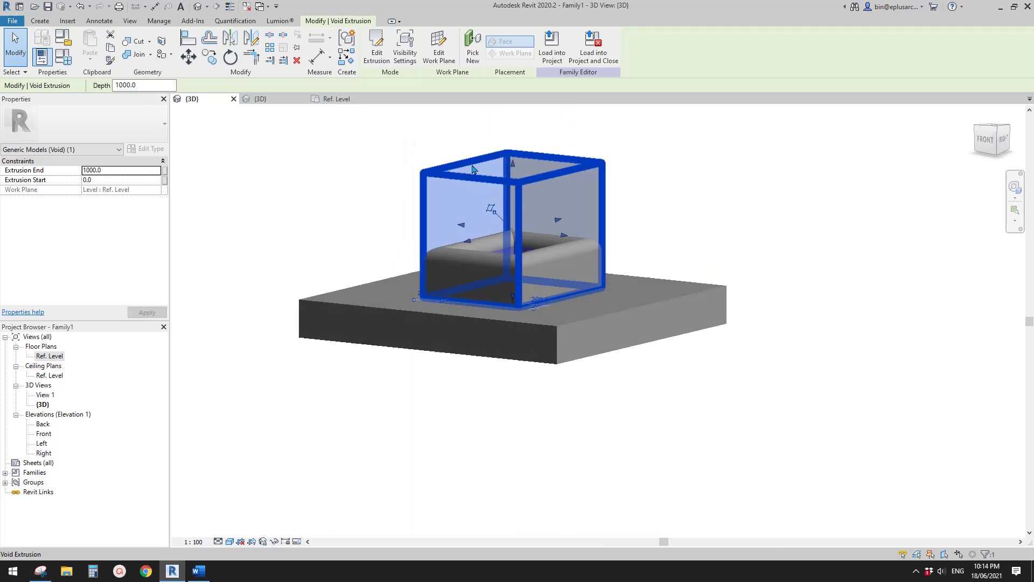
Step: Set the void's extrusion end to -1000 so that it runs down through the host slab
left_click(128, 172)
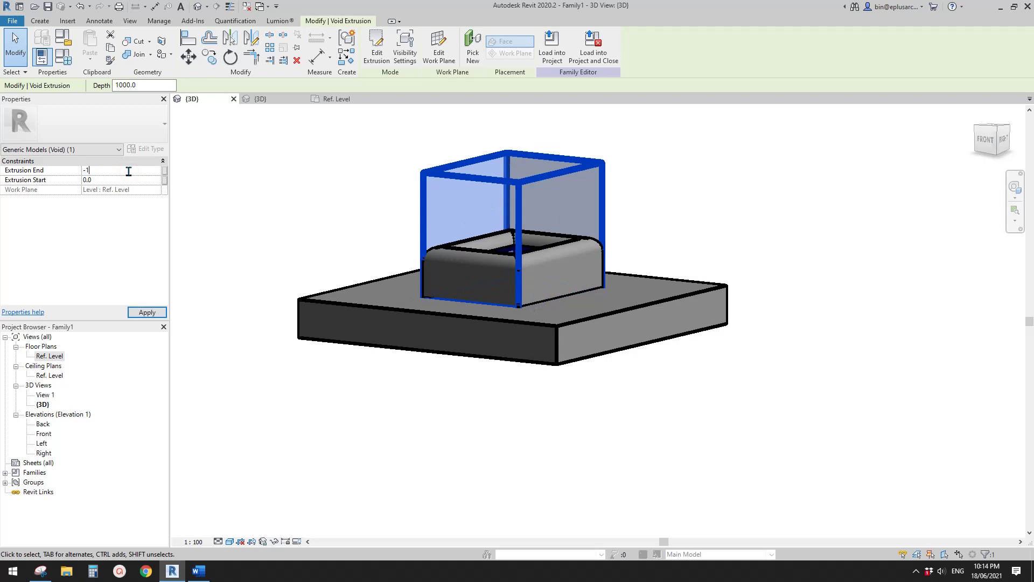
key("Return")
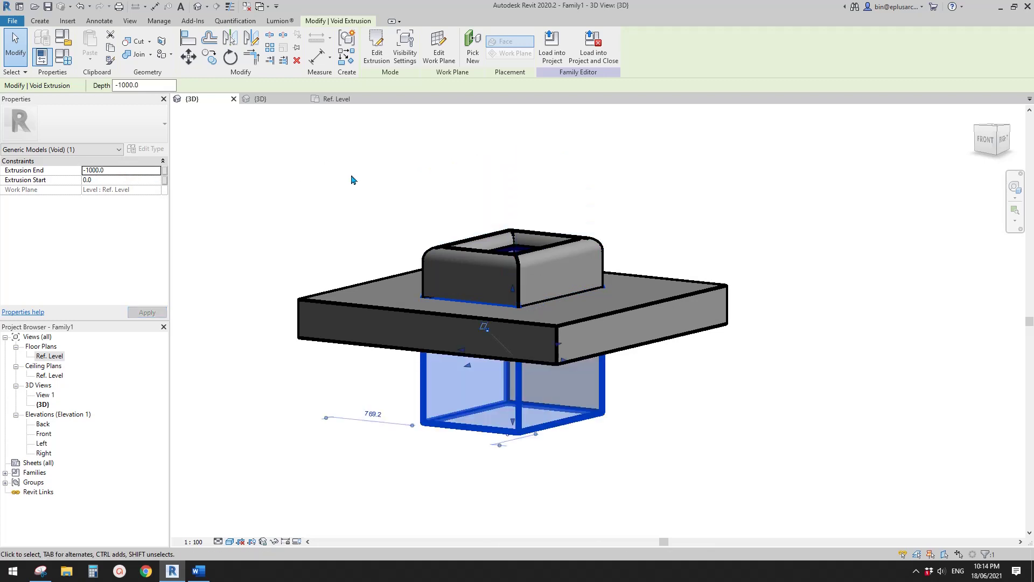
middle_click_drag(351, 177, 544, 275, "shift")
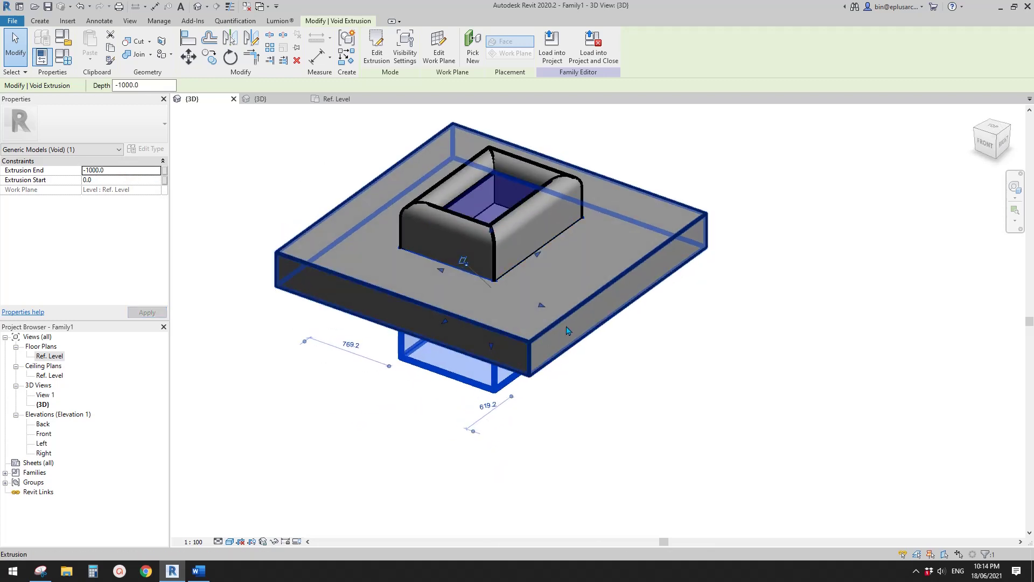
Step: Cut the host slab with the void extrusion and check the opening from below
middle_click_drag(554, 310, 564, 360, "shift")
key("Escape")
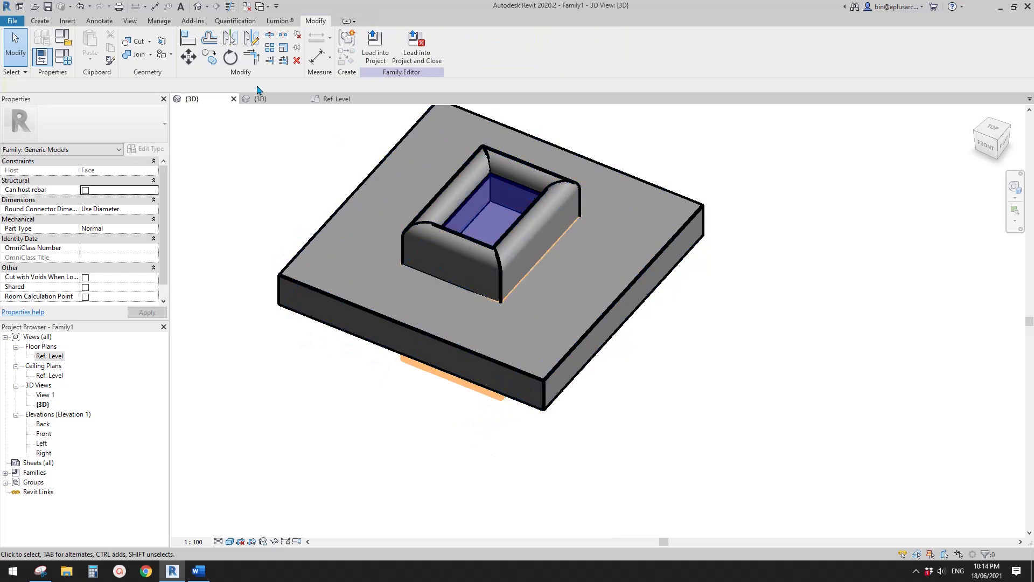
middle_click_drag(646, 321, 646, 153, "shift")
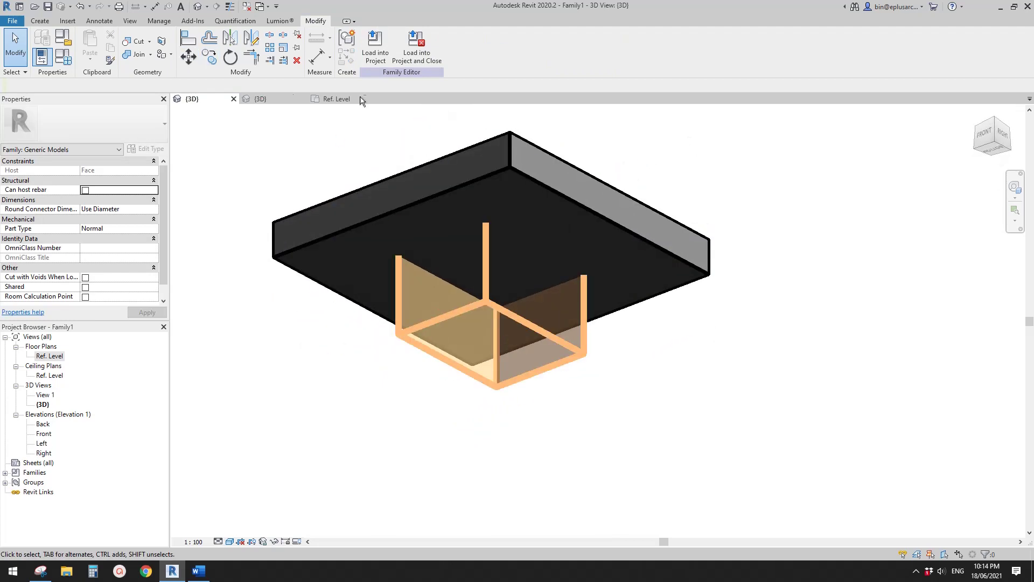
left_click(139, 41)
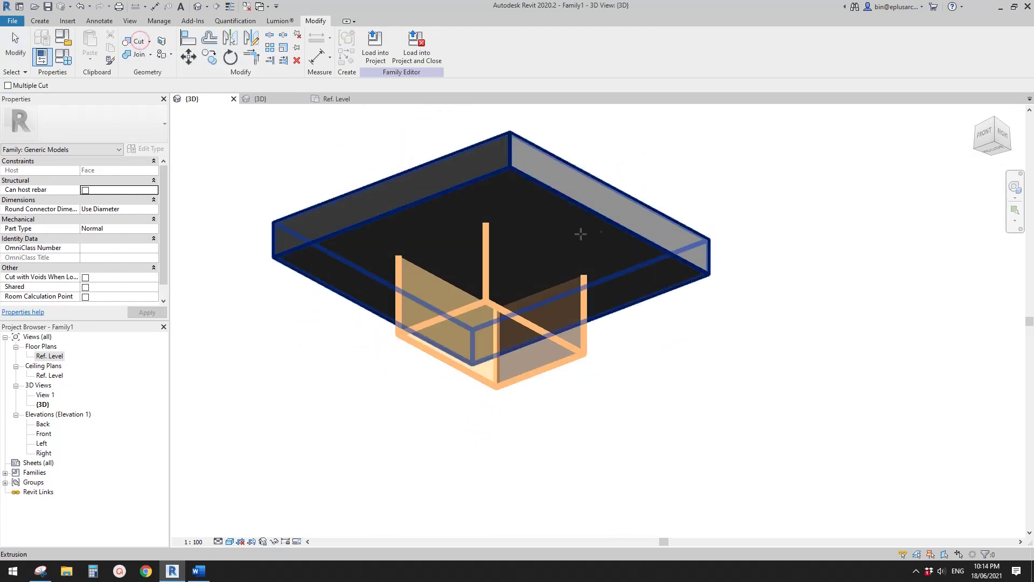
left_click(671, 253)
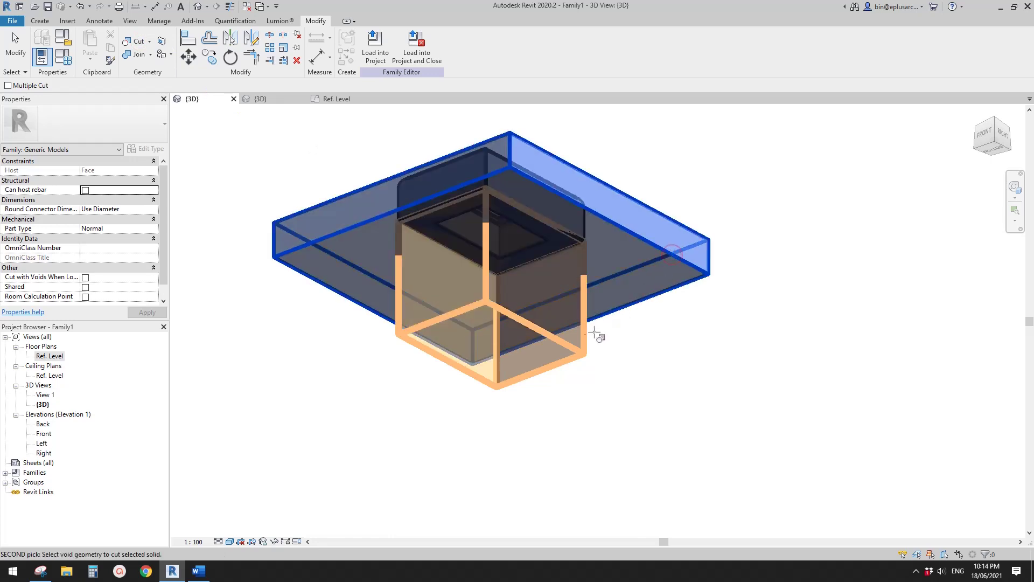
left_click(583, 349)
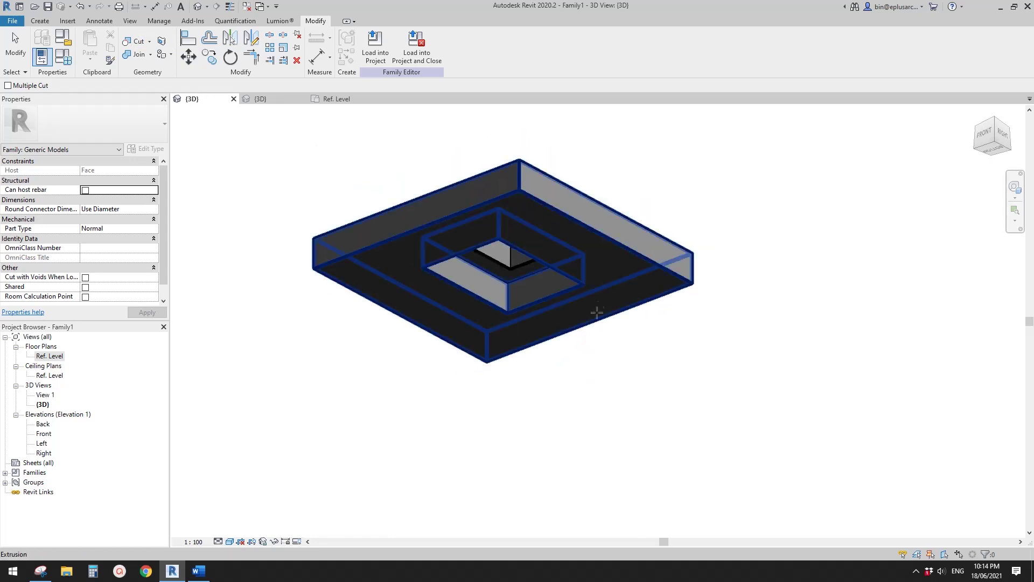
key("Escape")
middle_click_drag(565, 300, 560, 267, "shift")
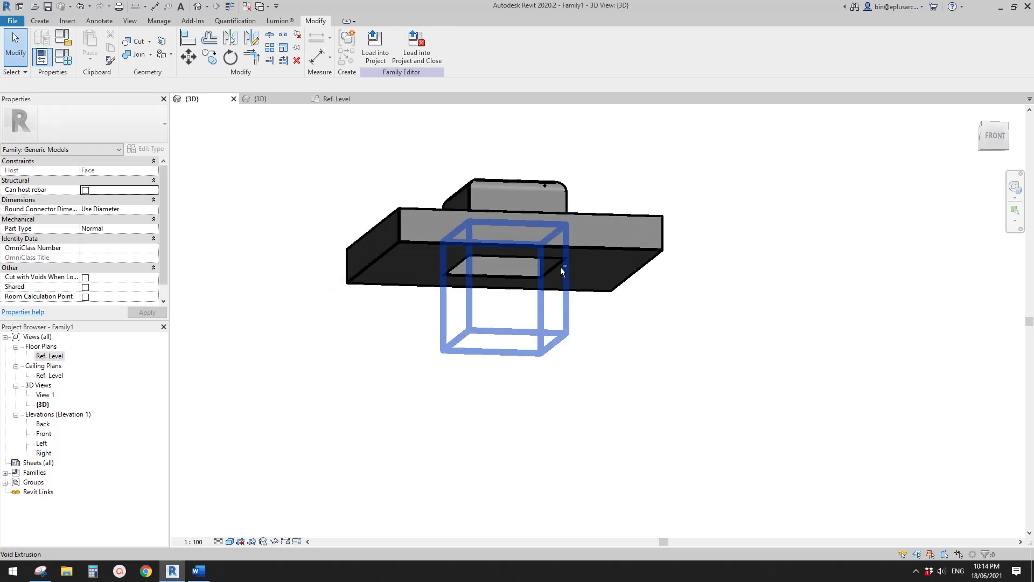
scroll(556, 237, "up", 1)
middle_click_drag(506, 218, 560, 240)
middle_click_drag(457, 142, 487, 135, "shift")
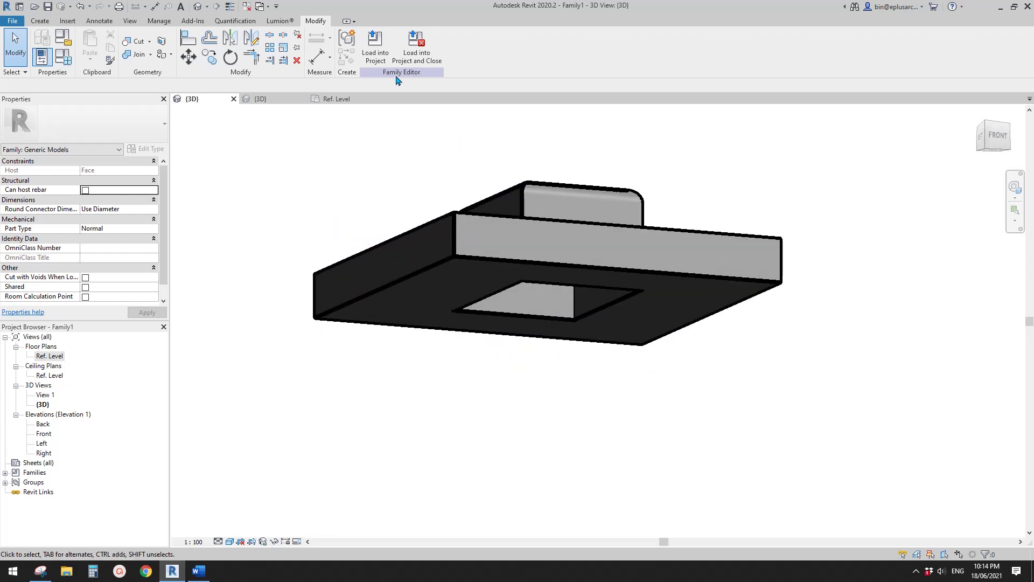
Step: Load the updated family into the project, overwriting the existing version, and inspect the openings in the straight and curved walls
left_click(377, 53)
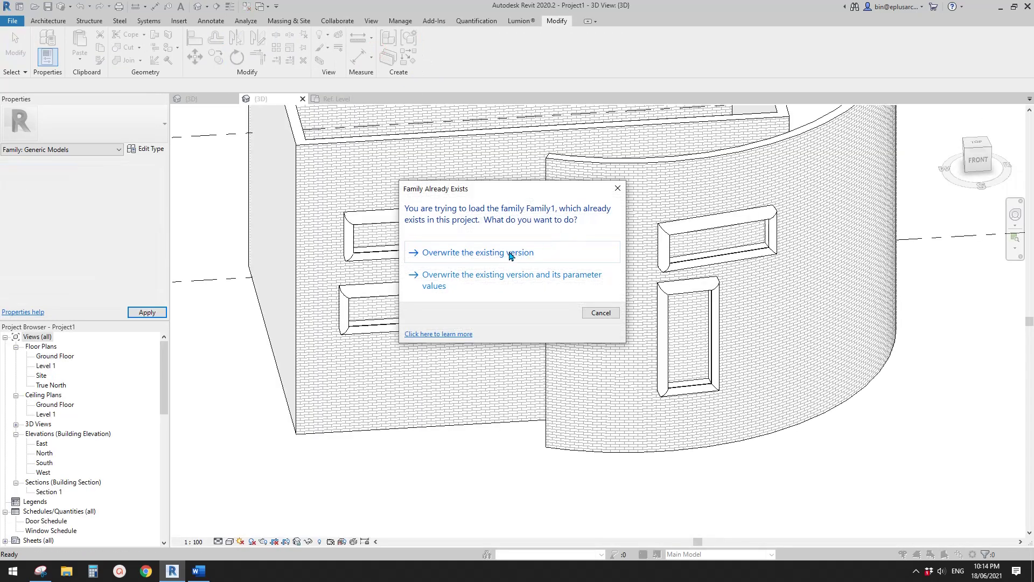
left_click(499, 253)
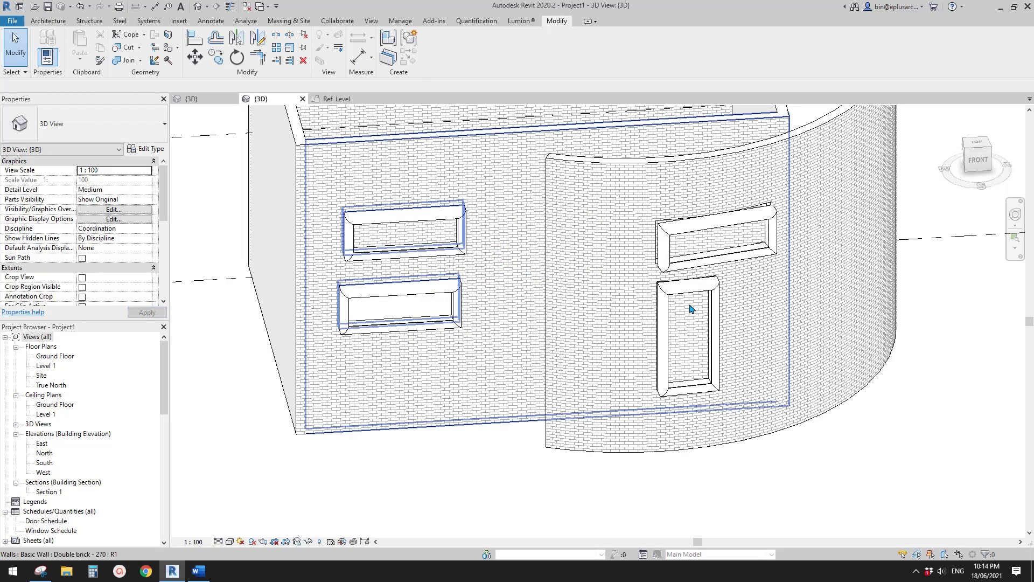
middle_click_drag(647, 313, 538, 285, "shift")
middle_click_drag(646, 261, 533, 369, "shift")
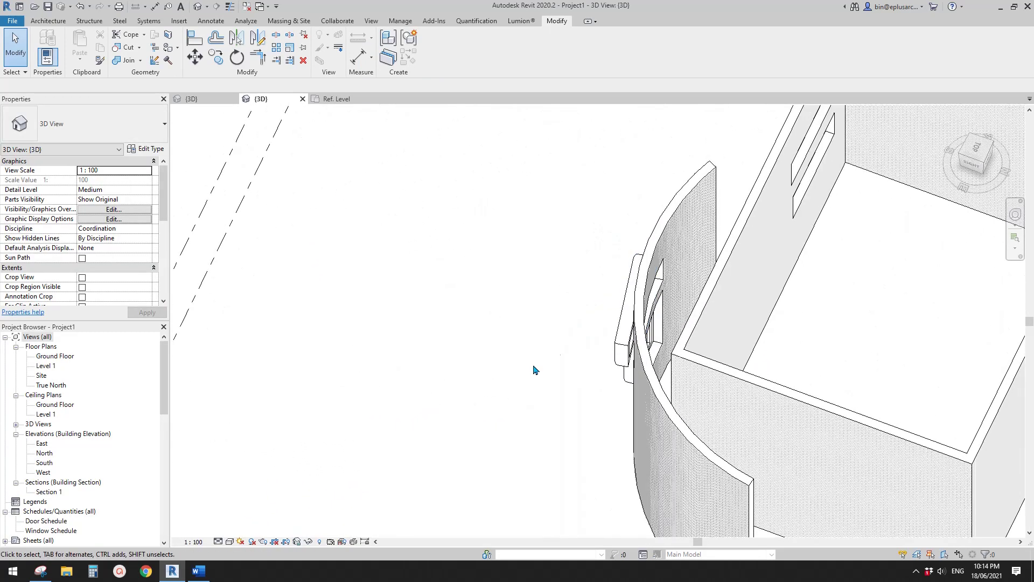
middle_click_drag(646, 290, 561, 254)
scroll(562, 280, "up", 3)
middle_click_drag(560, 314, 415, 310, "shift")
Step: Place a similar box window on the straight wall below the two existing windows
left_click(741, 251)
middle_click_drag(741, 252, 728, 273)
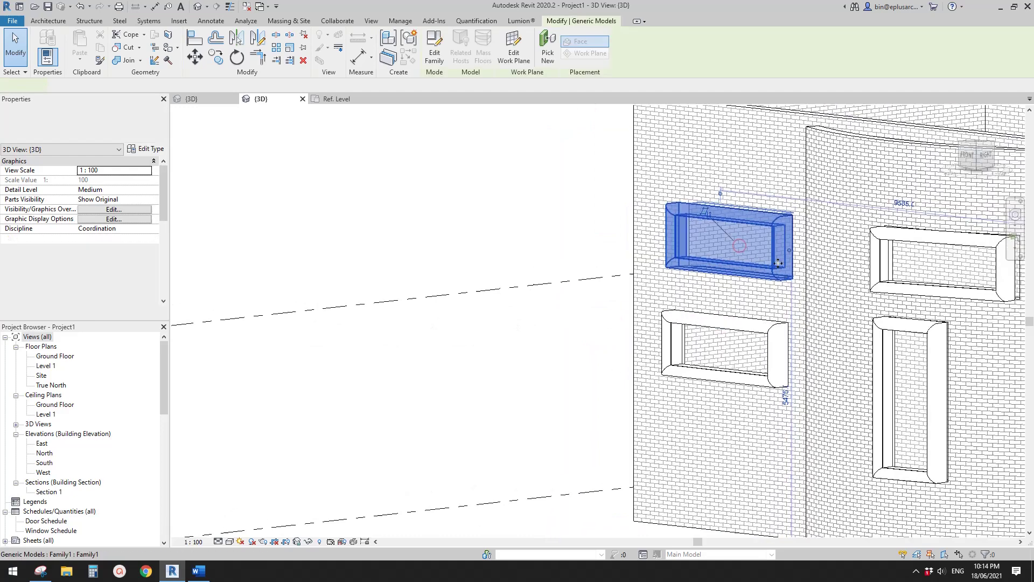
scroll(752, 269, "down", 1)
key("c")
key("s")
middle_click_drag(859, 317, 586, 273)
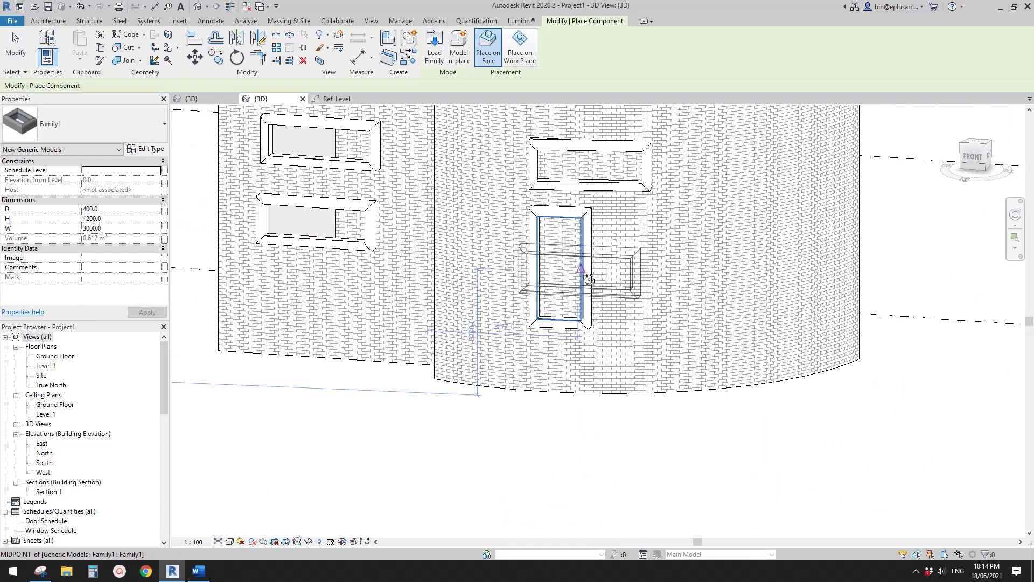
left_click(322, 302)
key("Escape")
key("Escape")
middle_click_drag(322, 302, 592, 345, "shift")
scroll(499, 380, "down", 1)
scroll(605, 309, "up", 1)
middle_click_drag(598, 263, 589, 296)
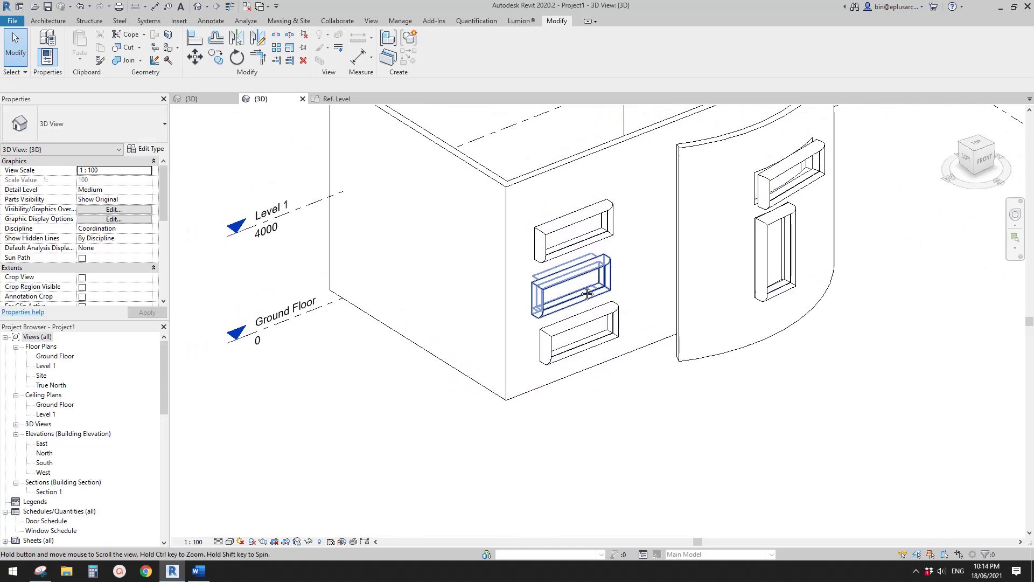
scroll(590, 53, "down", 1)
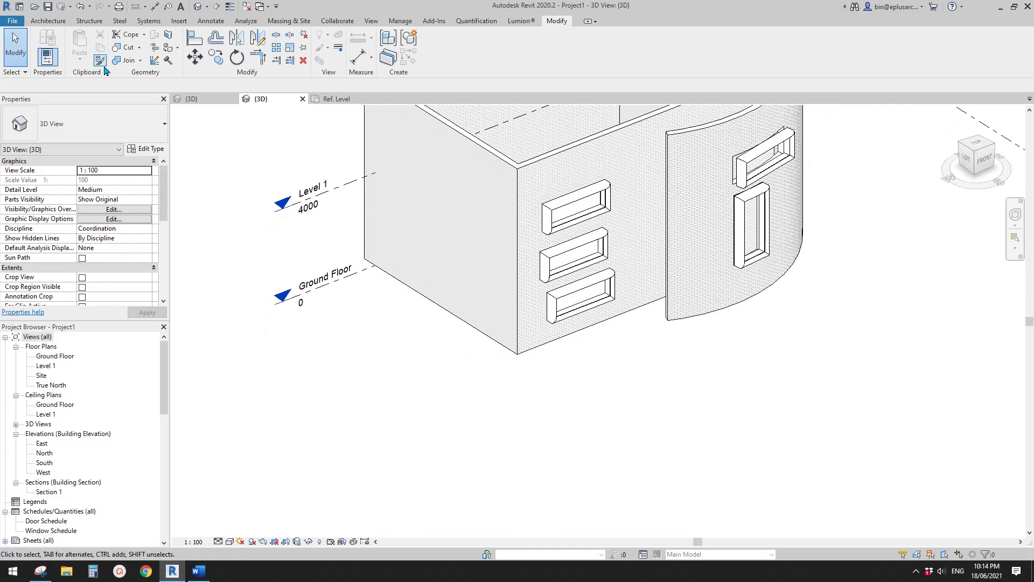
Step: Create a sloped footprint roof based on Level 1 from a rectangular boundary beside the building
left_click(54, 22)
left_click(215, 53)
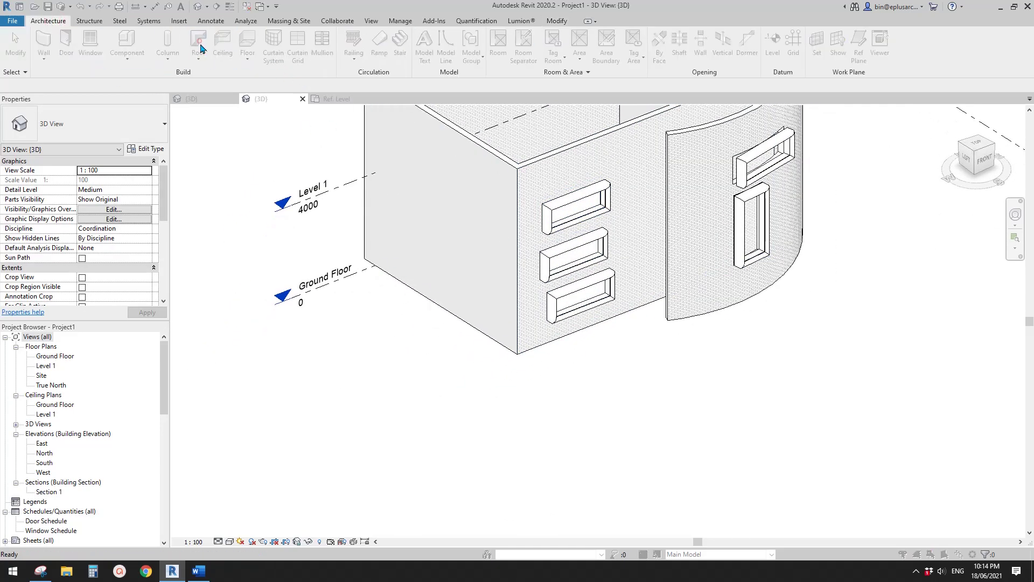
left_click(503, 308)
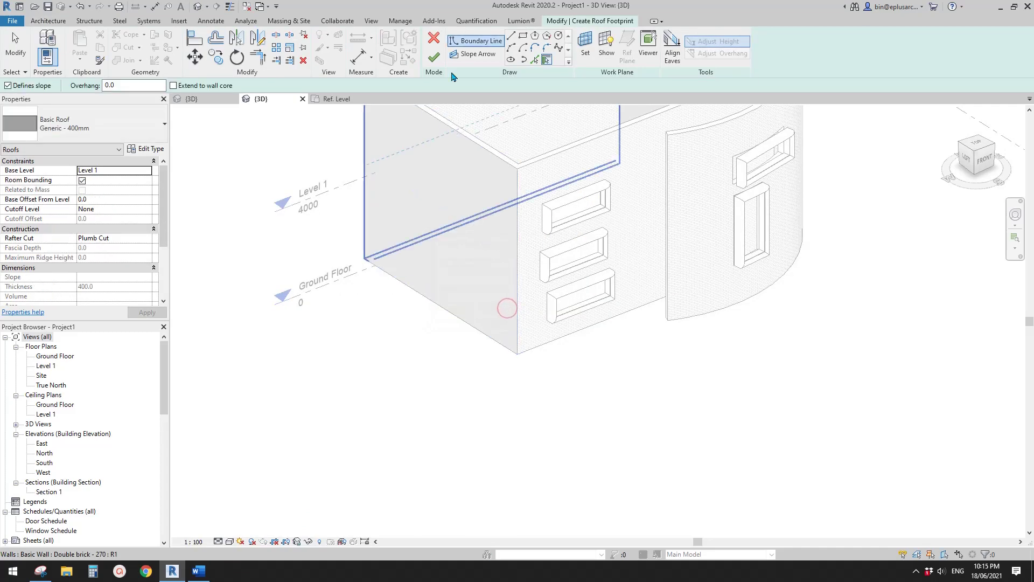
left_click(522, 38)
scroll(592, 186, "down", 4)
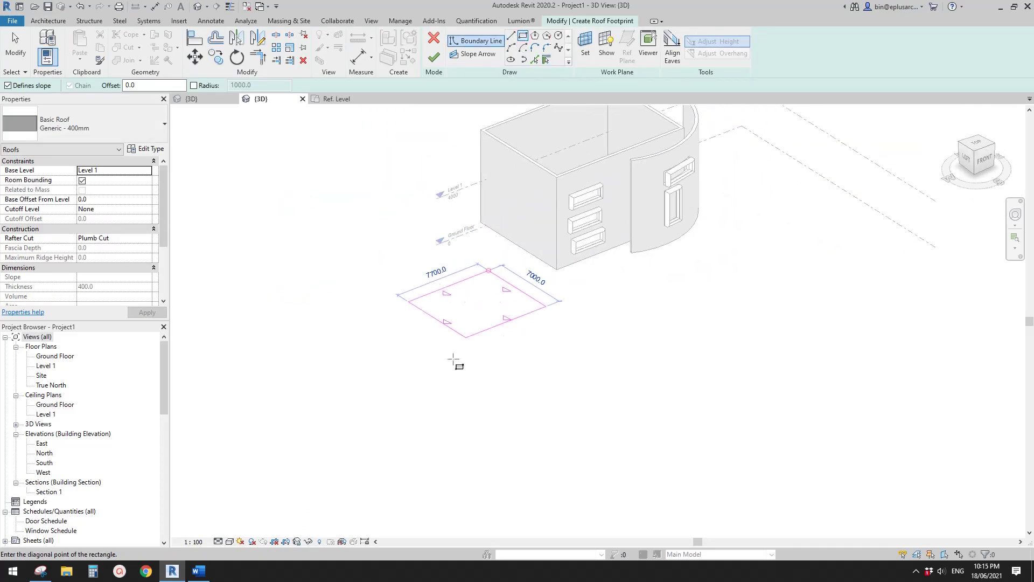
left_click(392, 395)
left_click(433, 56)
scroll(612, 216, "up", 3)
key("Escape")
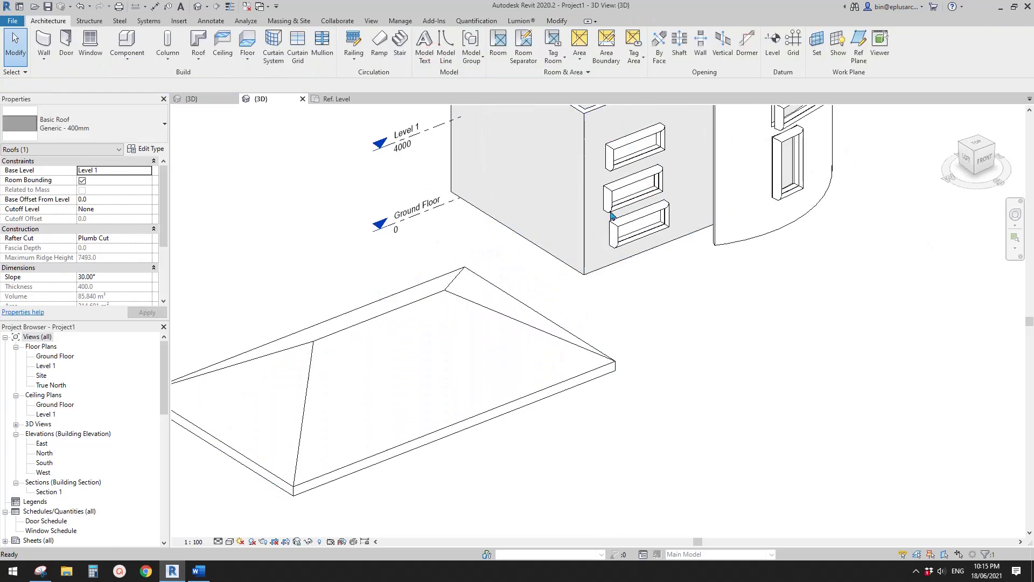
Step: Place a similar box window on the large sloping face of the new roof
left_click(611, 214)
key("c")
key("s")
scroll(406, 358, "up", 3)
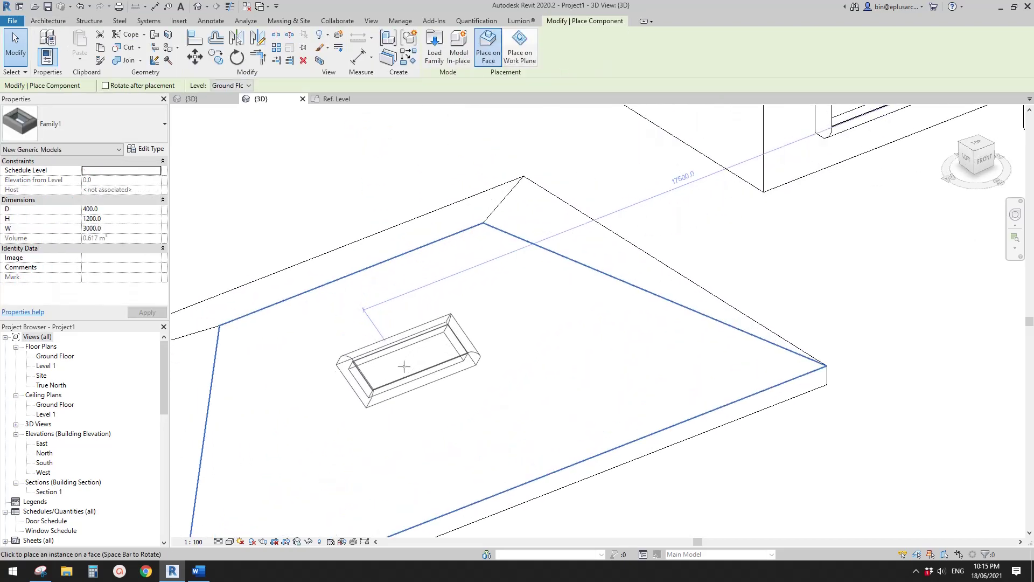
left_click(396, 375)
key("Escape")
key("Escape")
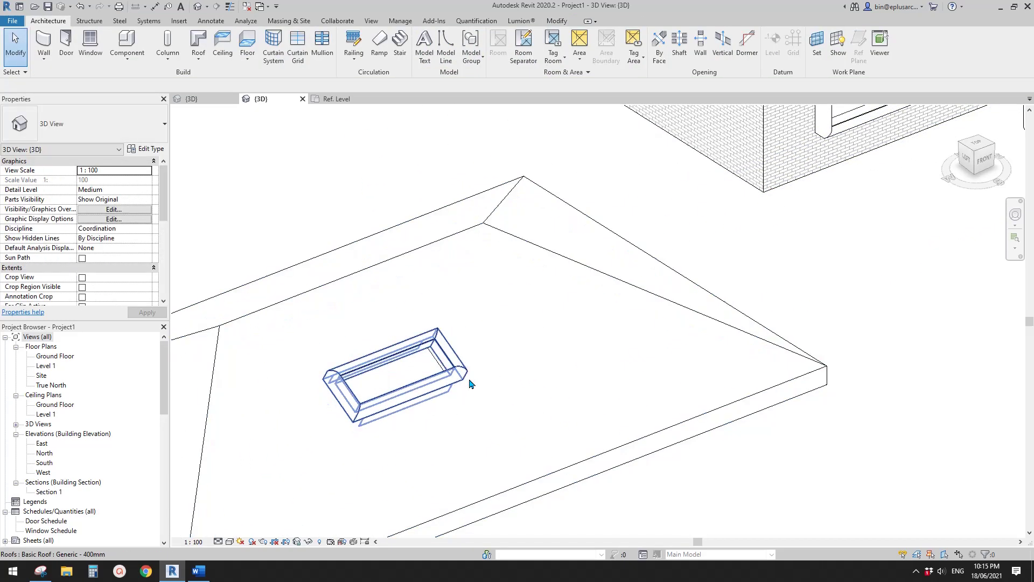
Step: Examine from above and below how the window's void cuts through the roof
mouse_move(467, 454)
middle_mouse_down()
mouse_move(503, 392)
mouse_move(487, 208)
mouse_move(510, 377)
middle_mouse_up()
left_click(423, 226)
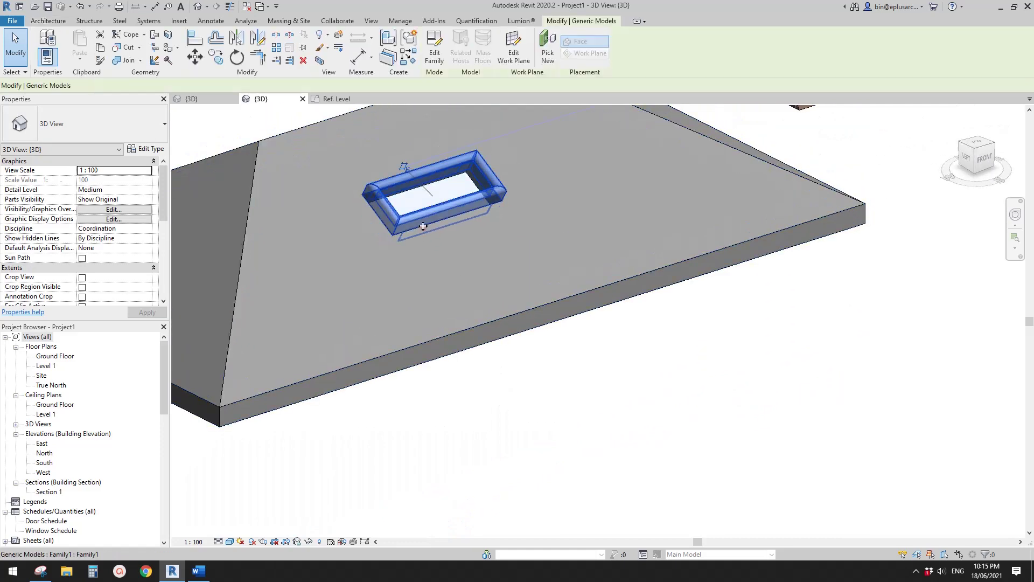
scroll(448, 287, "down", 3)
middle_click_drag(448, 287, 703, 116)
key("Escape")
scroll(474, 299, "down", 1)
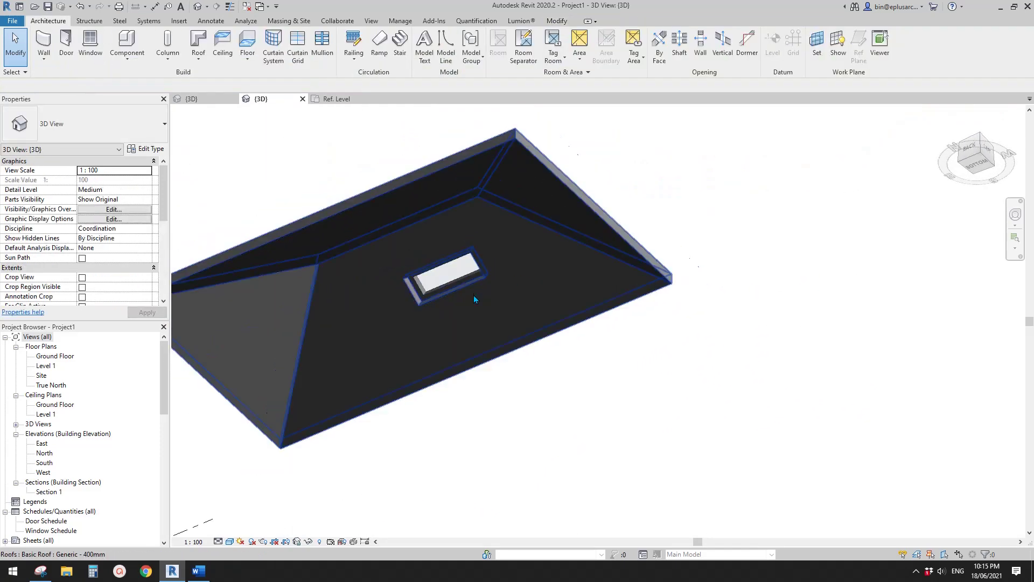
middle_click_drag(474, 299, 426, 345, "shift")
left_click(468, 277)
Step: Examine how the two curved-wall windows and their openings sit against the wall, including the gap behind the upper one
scroll(673, 293, "down", 1)
middle_click_drag(673, 293, 452, 363)
middle_click_drag(703, 239, 584, 335)
scroll(530, 337, "up", 3)
middle_click_drag(256, 249, 577, 331)
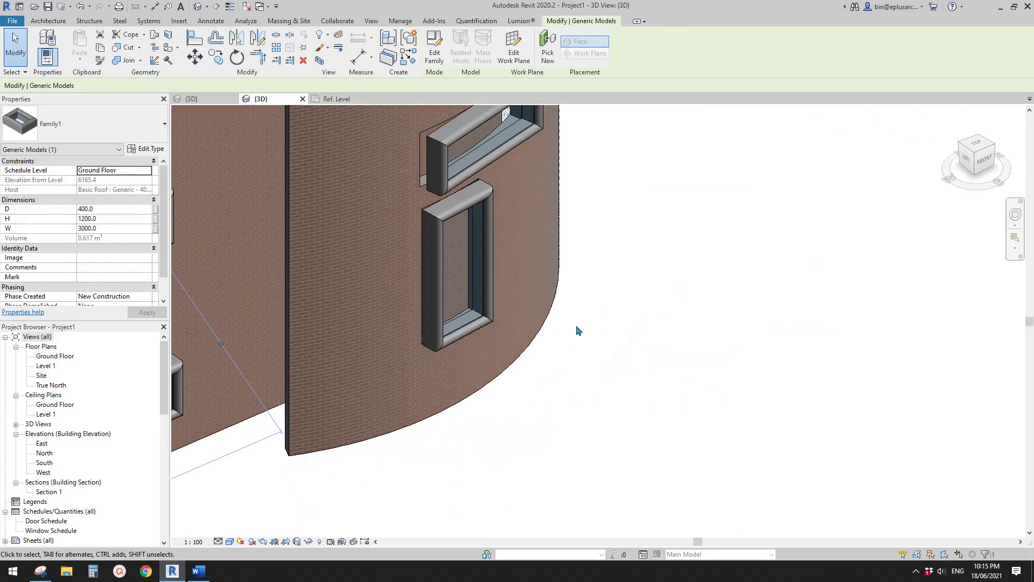
left_click(577, 331)
left_click(467, 274)
middle_click_drag(478, 276, 507, 360)
key("Escape")
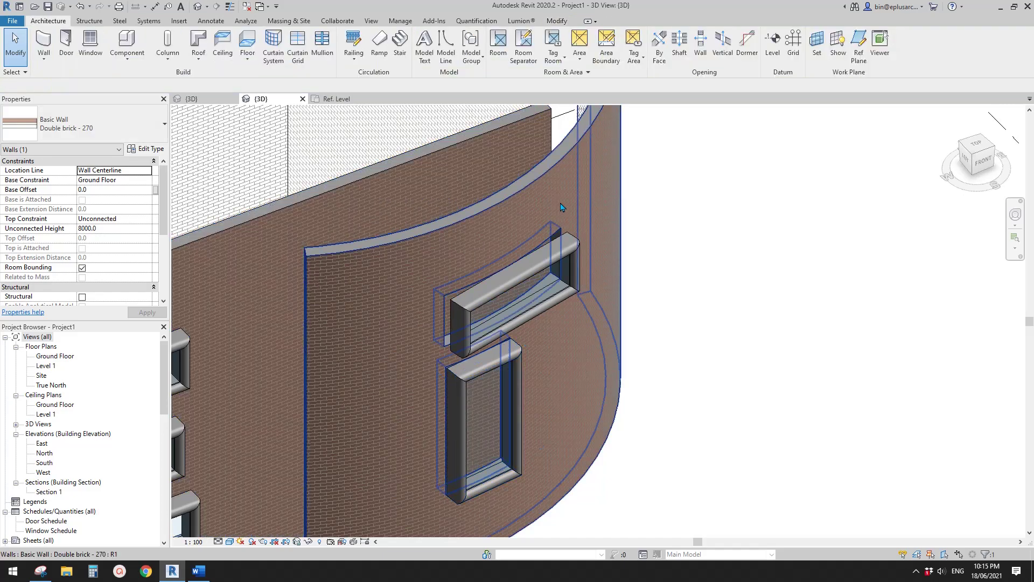
left_click(560, 206)
middle_click_drag(560, 206, 583, 253, "shift")
key("Escape")
left_click(554, 260)
scroll(535, 275, "up", 3)
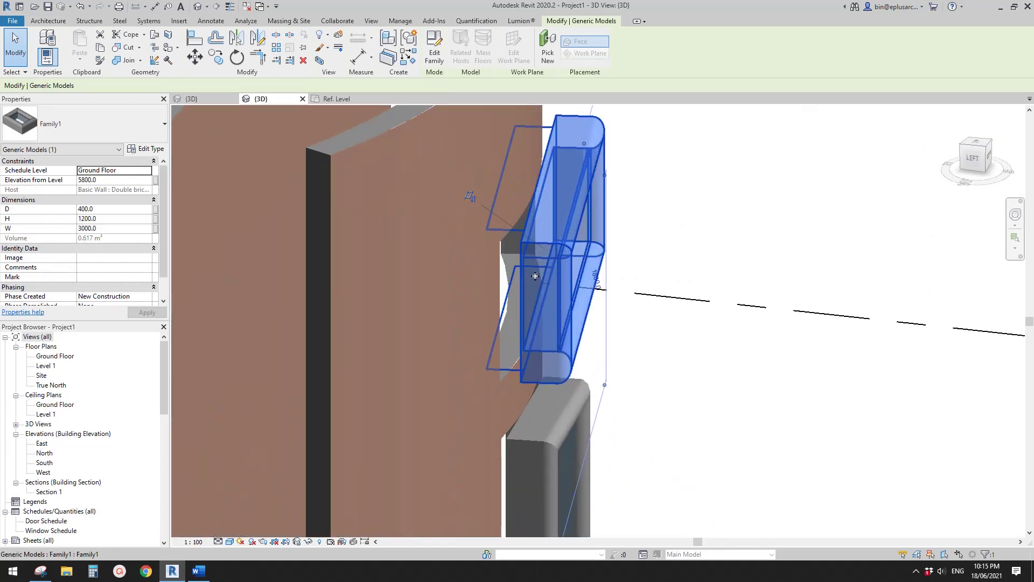
key("Escape")
middle_click_drag(534, 276, 552, 202, "shift")
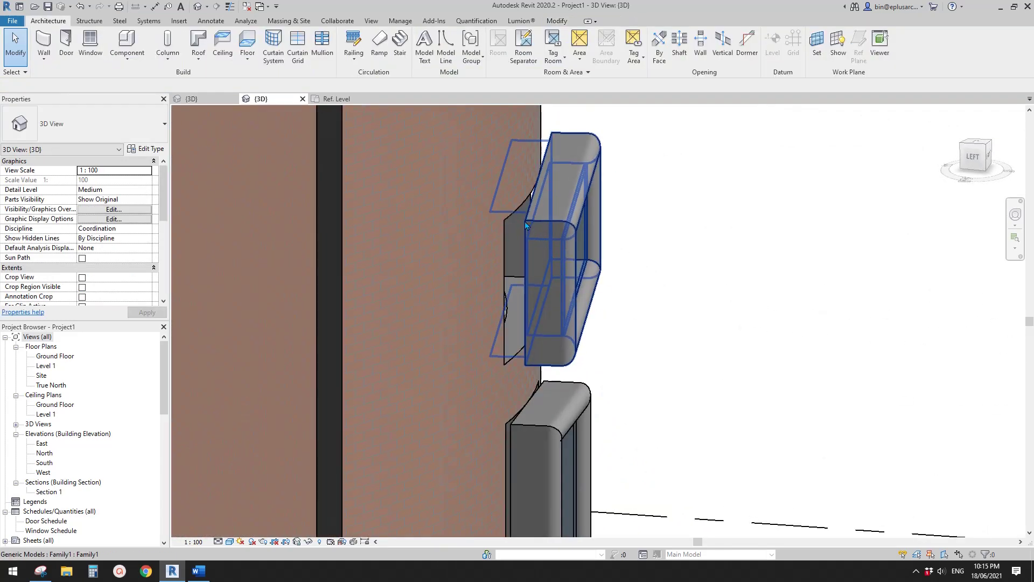
middle_click_drag(534, 248, 595, 237, "shift")
scroll(488, 224, "down", 4)
scroll(595, 237, "up", 3)
Step: Open the upper curved-wall window's family for editing and show its Front elevation
left_click(639, 199)
middle_click_drag(639, 199, 544, 208, "shift")
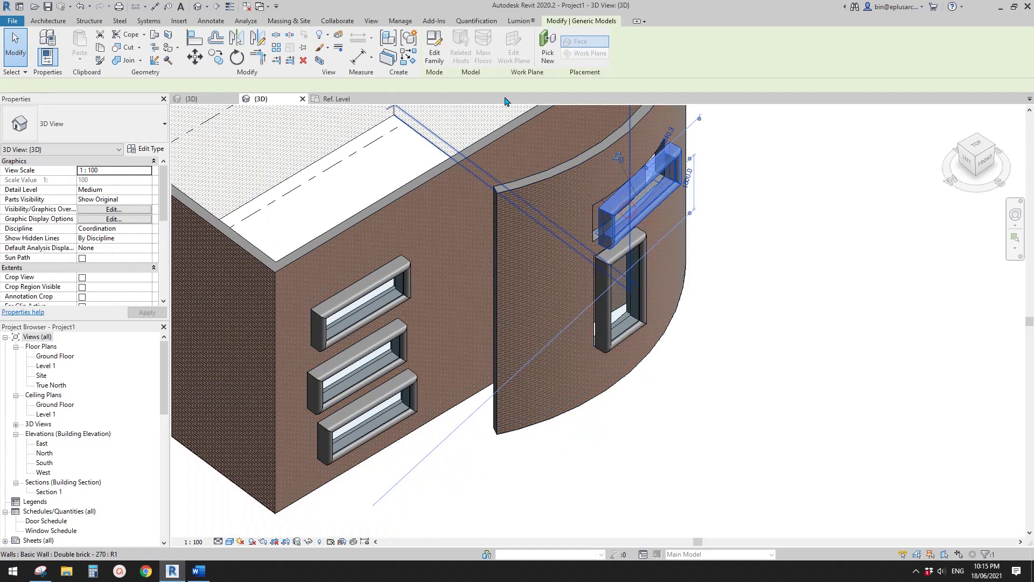
left_click(437, 52)
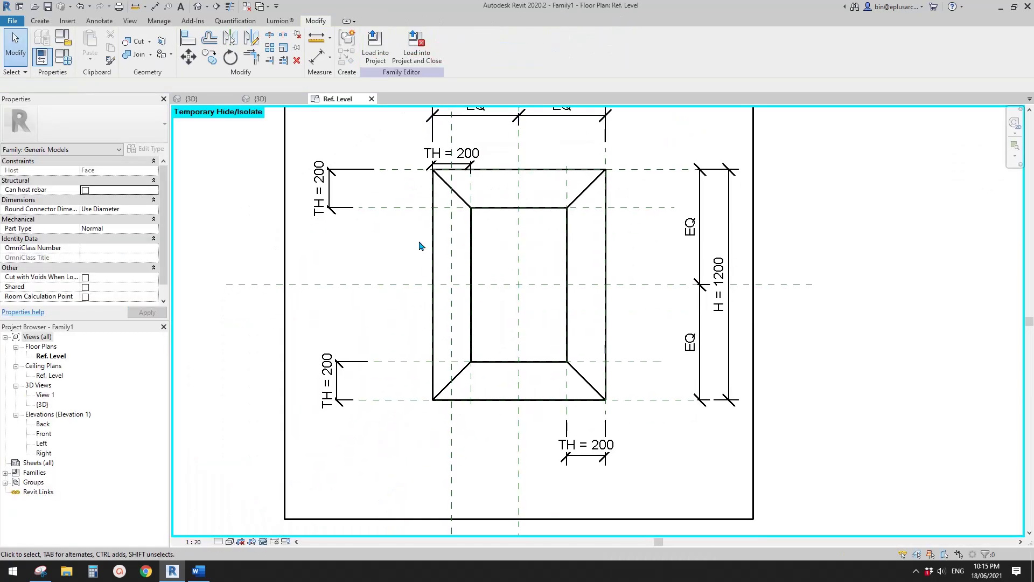
double_click(43, 433)
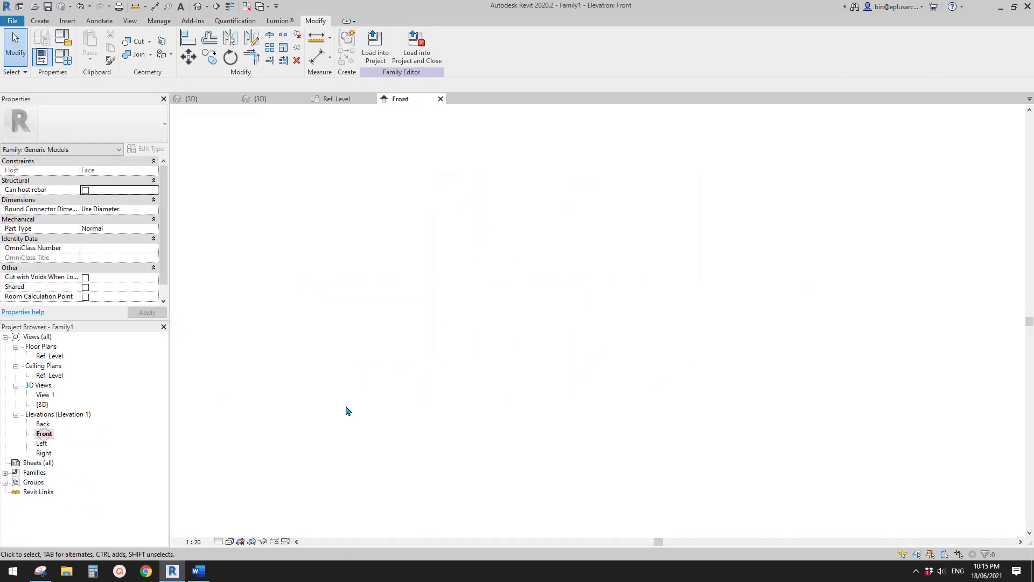
middle_click_drag(543, 451, 477, 383)
scroll(447, 355, "up", 4)
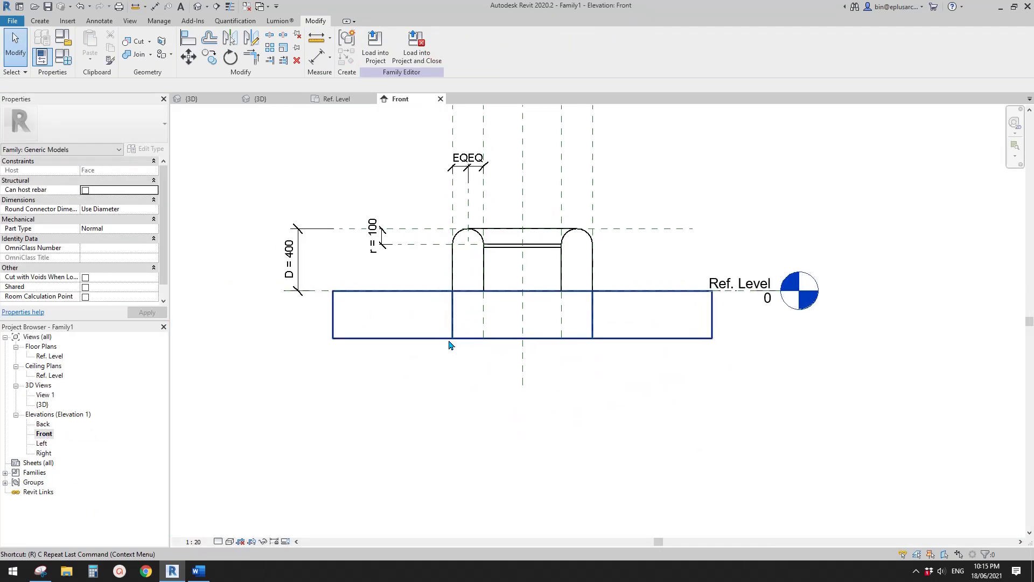
Step: Draw a horizontal reference plane just below the host slab in the Front elevation
key("r")
key("p")
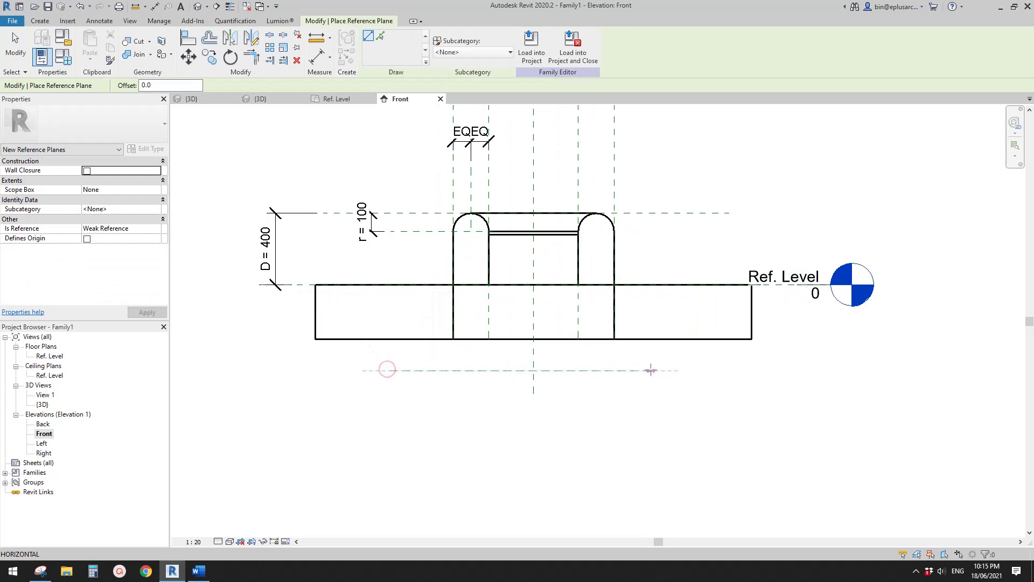
left_click(651, 370)
key("Escape")
key("Escape")
middle_click_drag(445, 397, 481, 389)
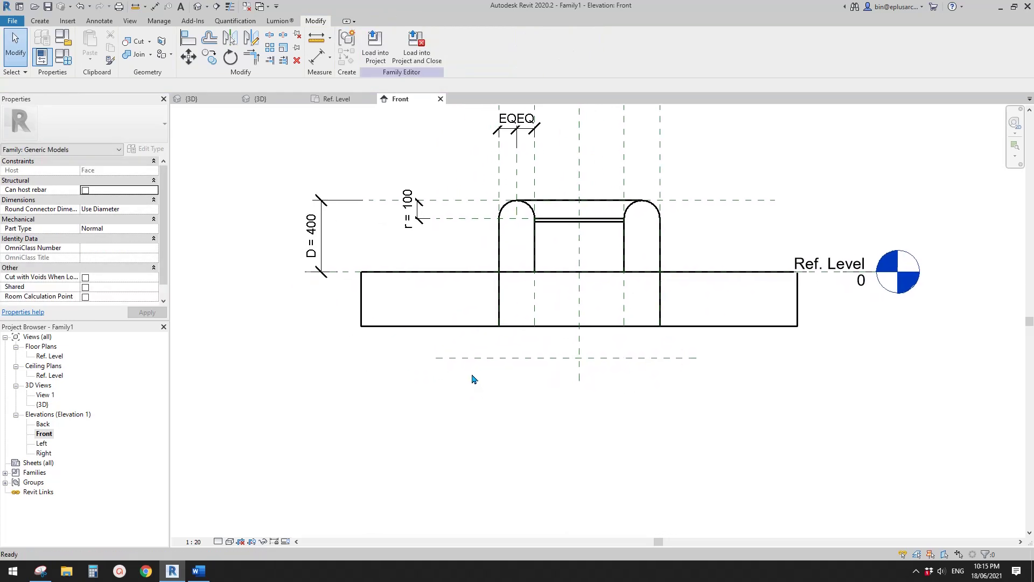
key("d")
key("i")
left_click(468, 357)
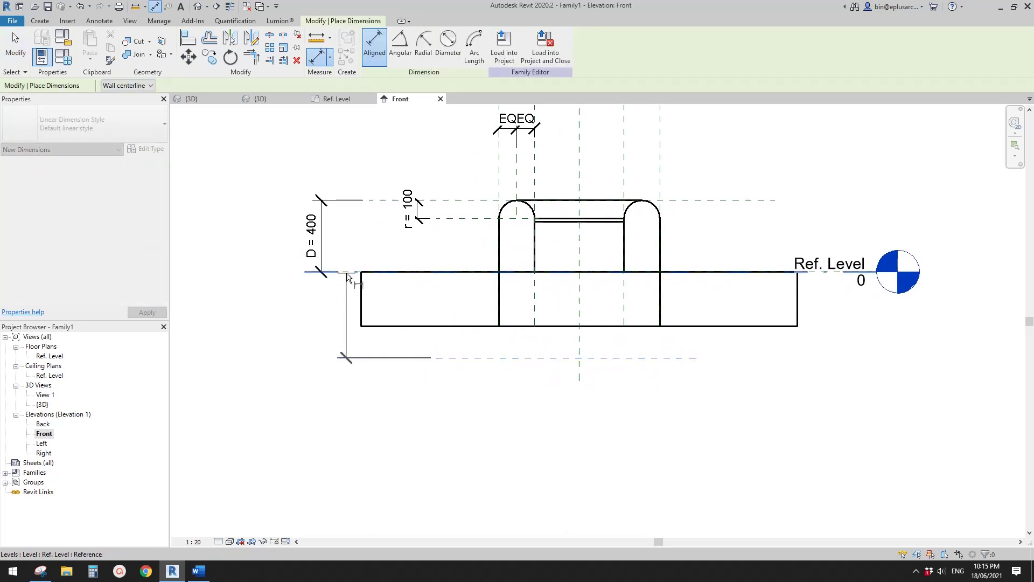
middle_click_drag(430, 378, 447, 356)
key("Escape")
key("Escape")
Step: Add an aligned dimension between Ref. Level and the new reference plane below the host slab, in line with the D dimension
key("d")
key("i")
scroll(445, 334, "up", 2)
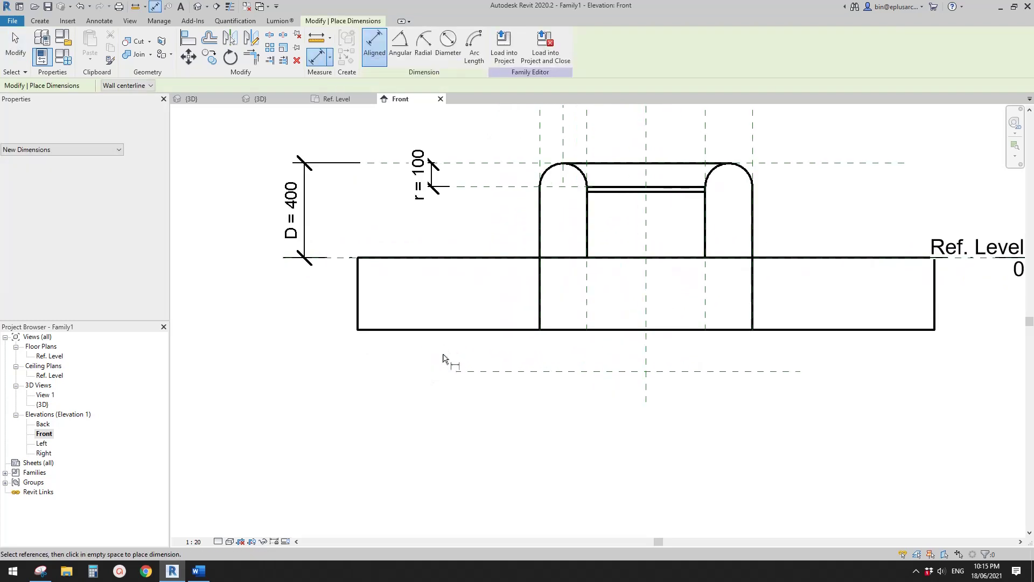
left_click(495, 373)
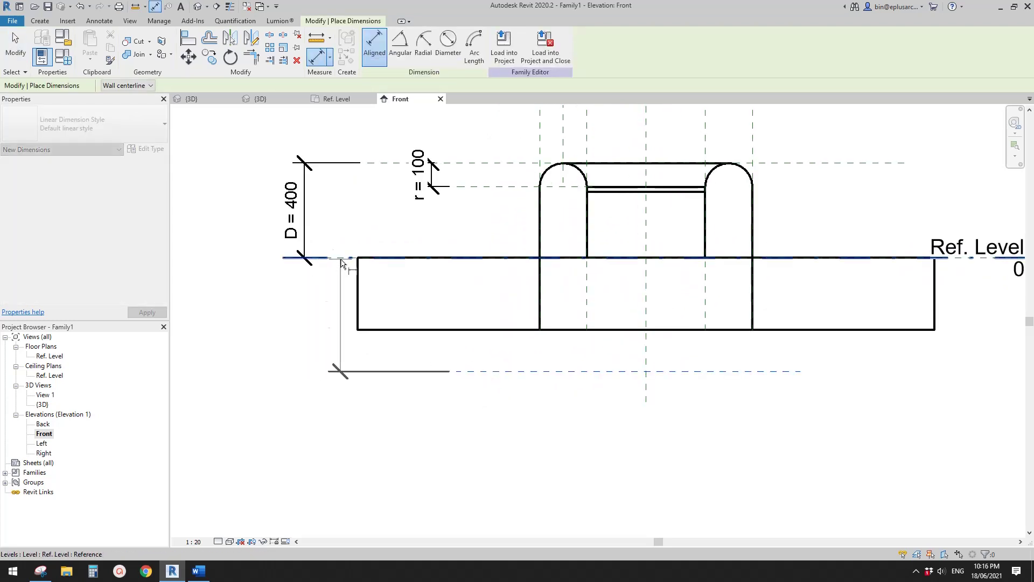
left_click(341, 261)
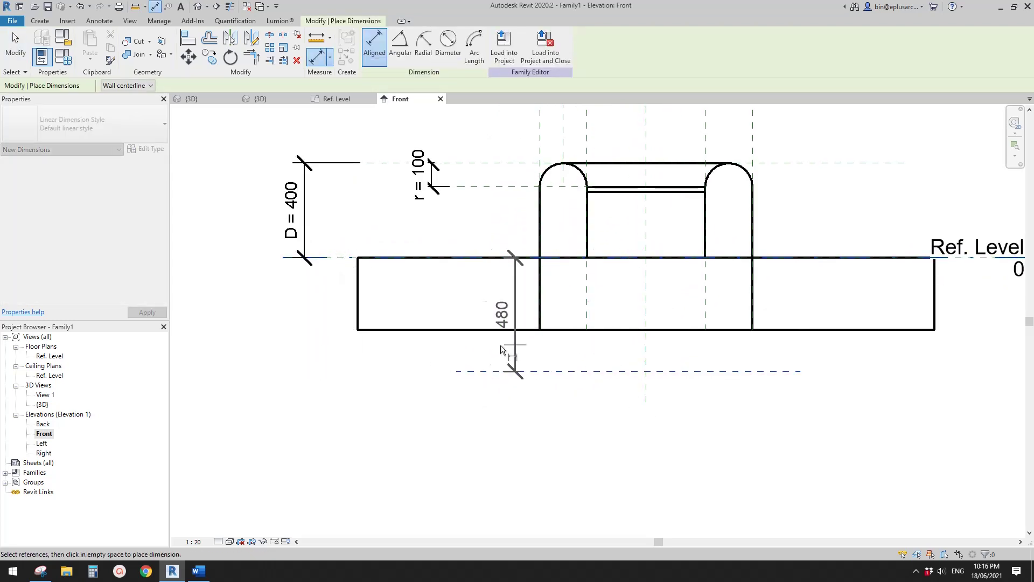
left_click(314, 374)
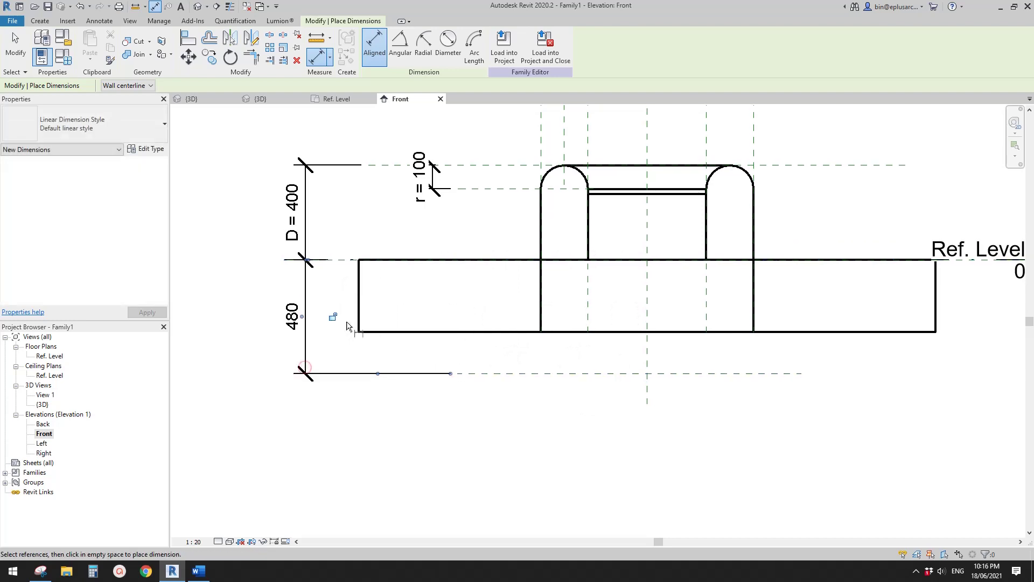
key("Escape")
key("Escape")
scroll(353, 334, "down", 2)
scroll(355, 350, "up", 2)
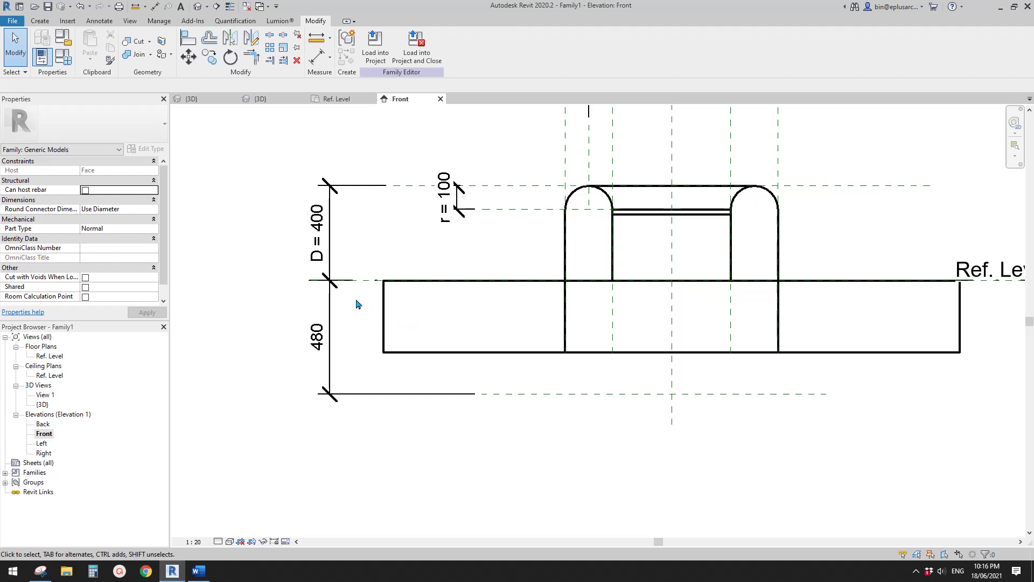
scroll(345, 323, "down", 1)
Step: Label the dimension below Ref. Level with a new family parameter named D2
left_click(331, 344)
scroll(323, 342, "up", 1)
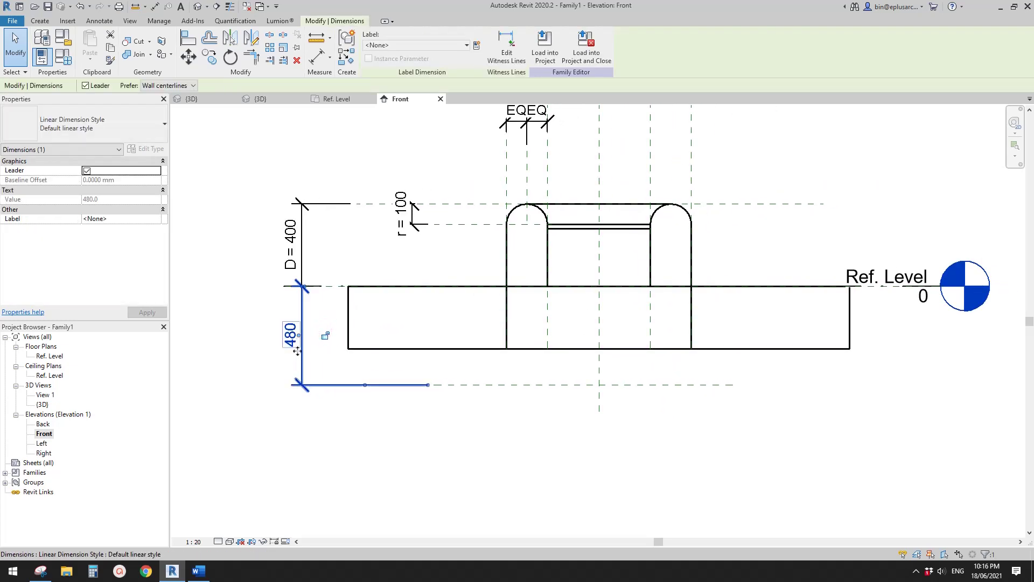
scroll(460, 344, "down", 1)
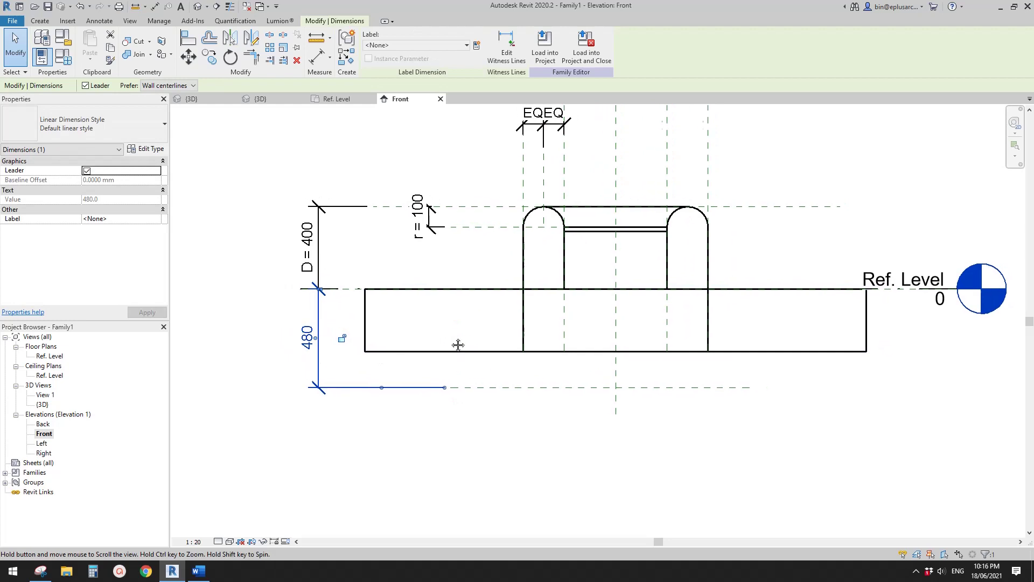
left_click(477, 47)
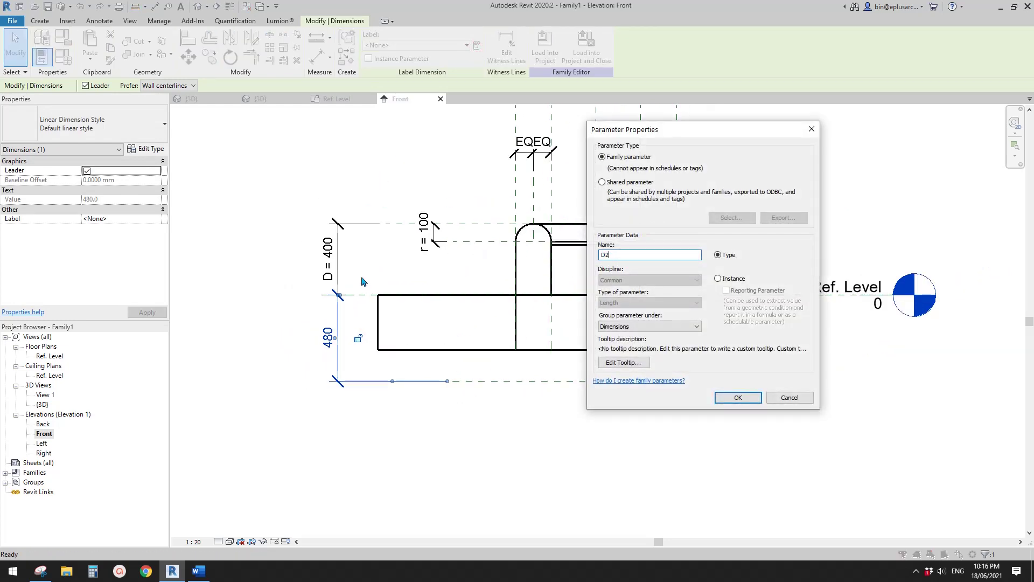
left_click(737, 398)
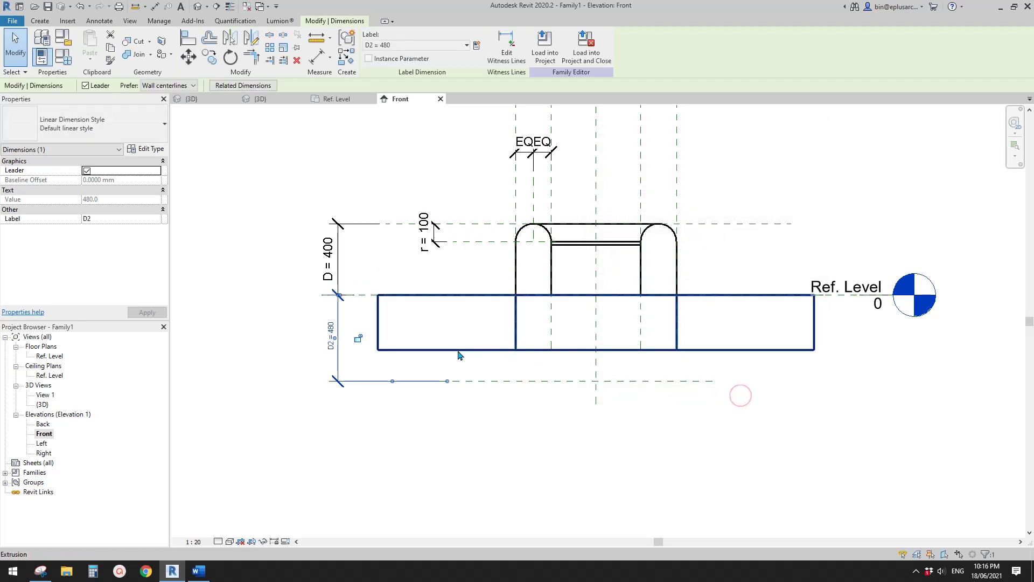
Step: Change the D2 parameter from a type to an instance parameter in the family types
left_click(63, 57)
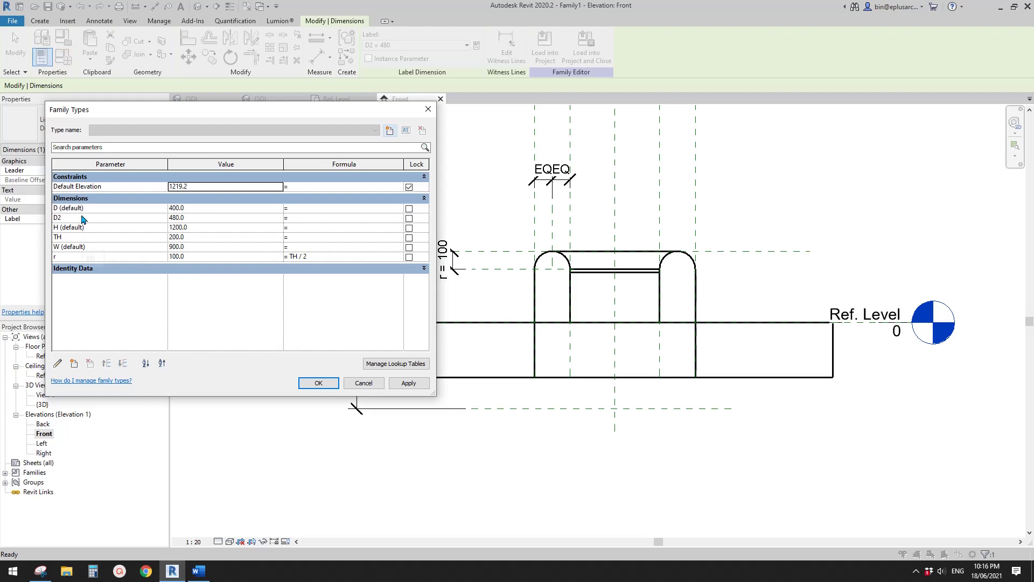
left_click(85, 218)
left_click(59, 364)
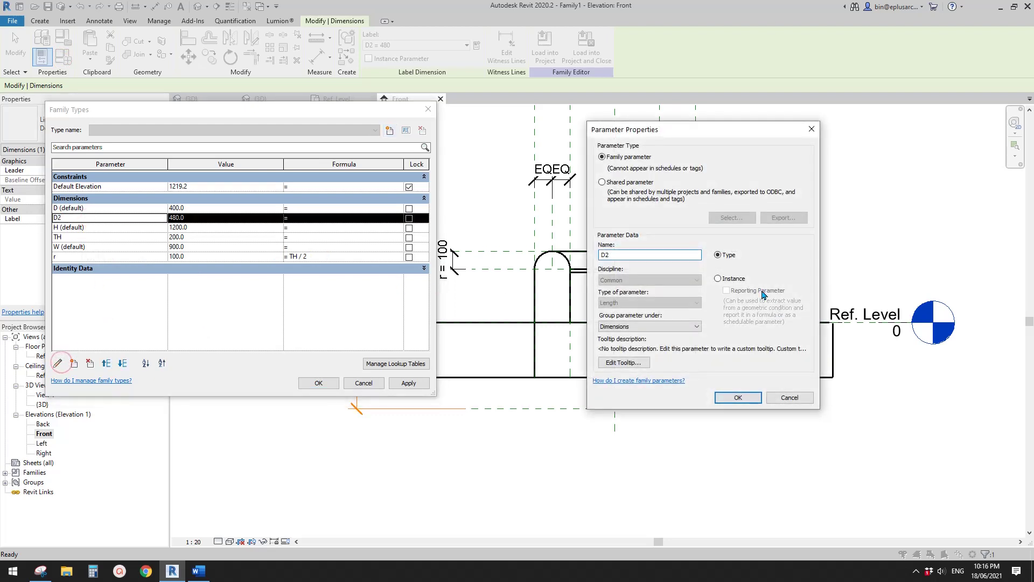
left_click(737, 397)
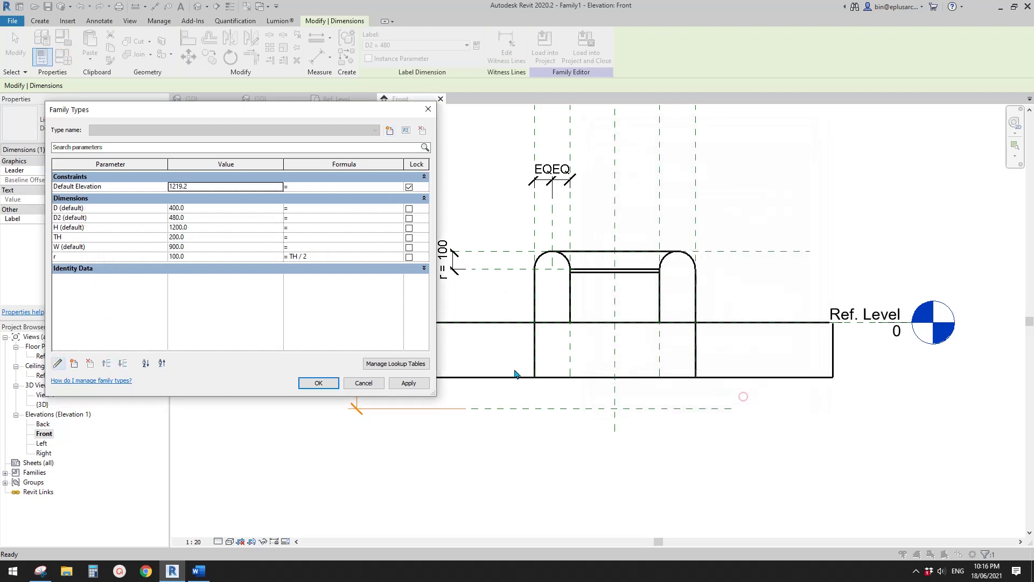
left_click(318, 383)
scroll(434, 288, "down", 1)
key("Escape")
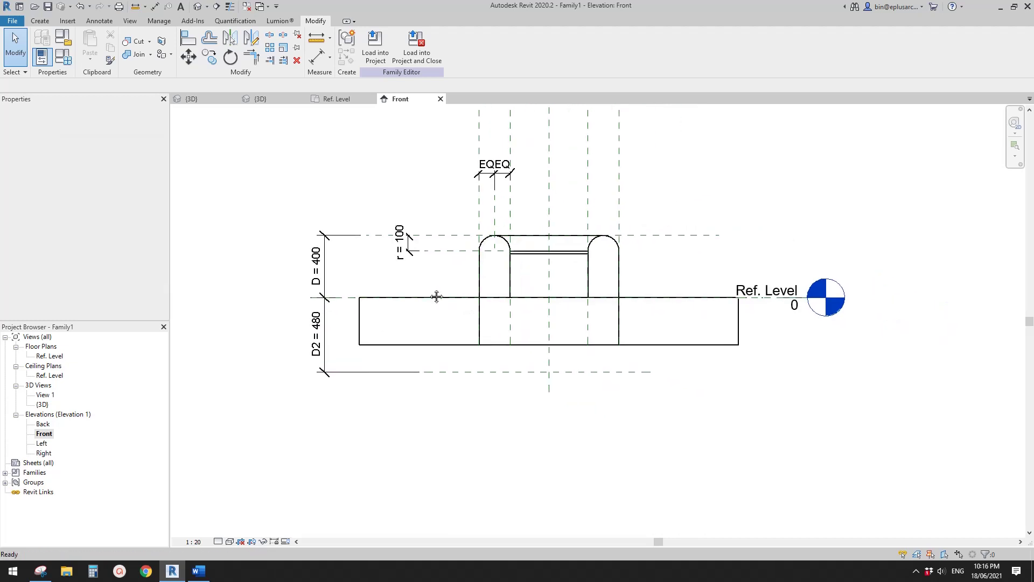
Step: Open the profile sketch of the box window's frame sweep for editing
middle_click_drag(436, 296, 455, 314)
scroll(467, 323, "up", 2)
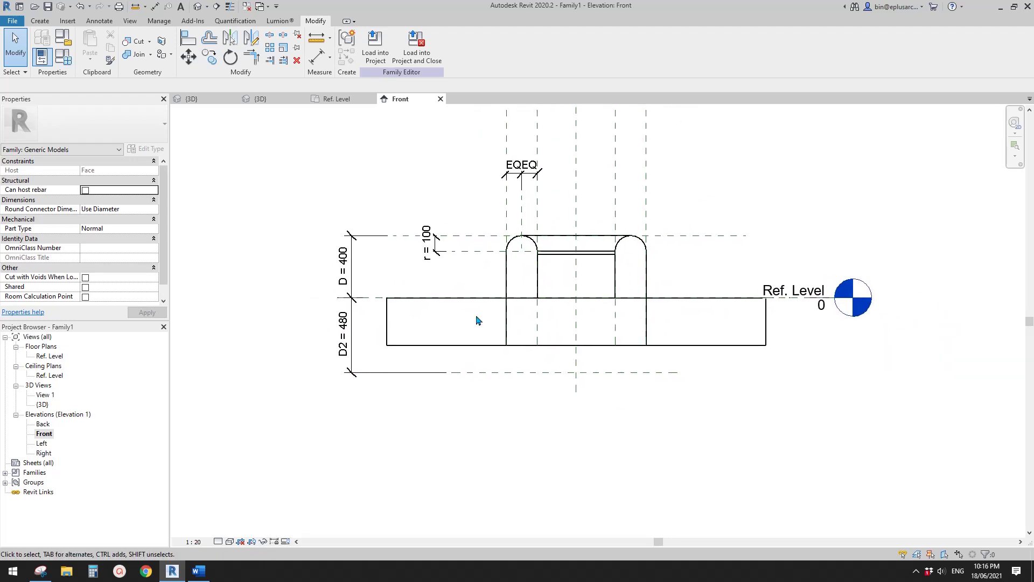
left_click(544, 272)
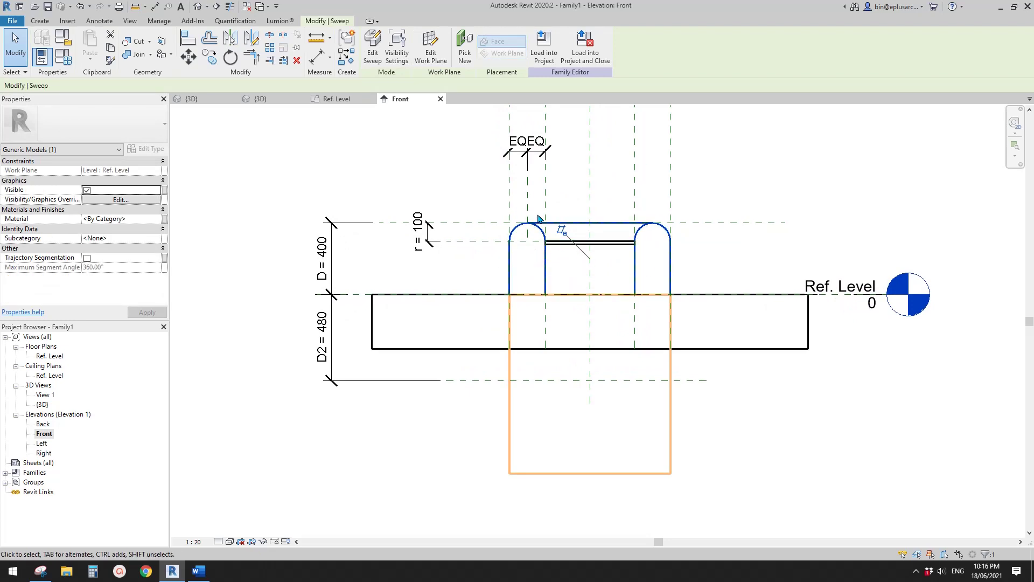
left_click(371, 47)
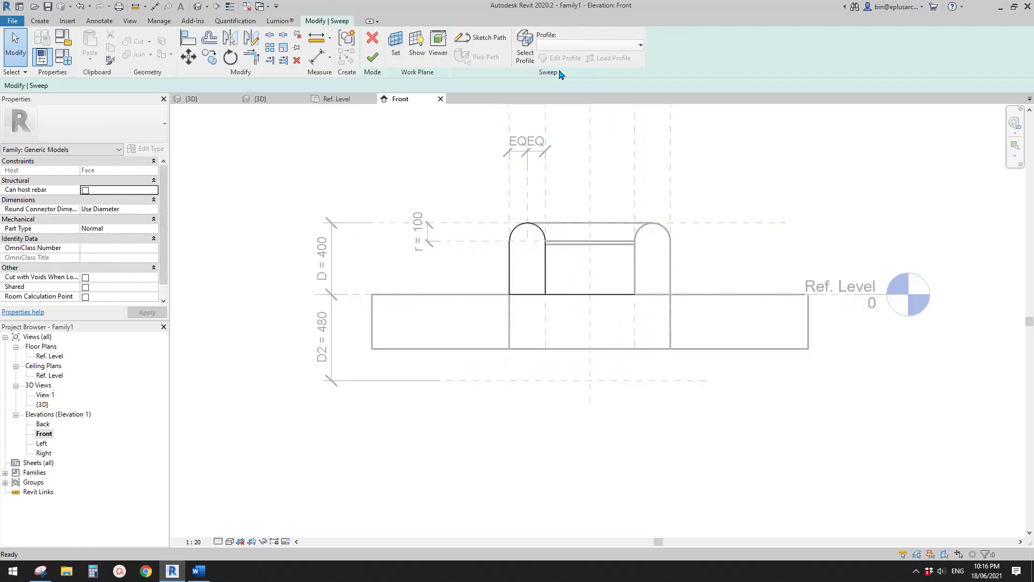
left_click(525, 55)
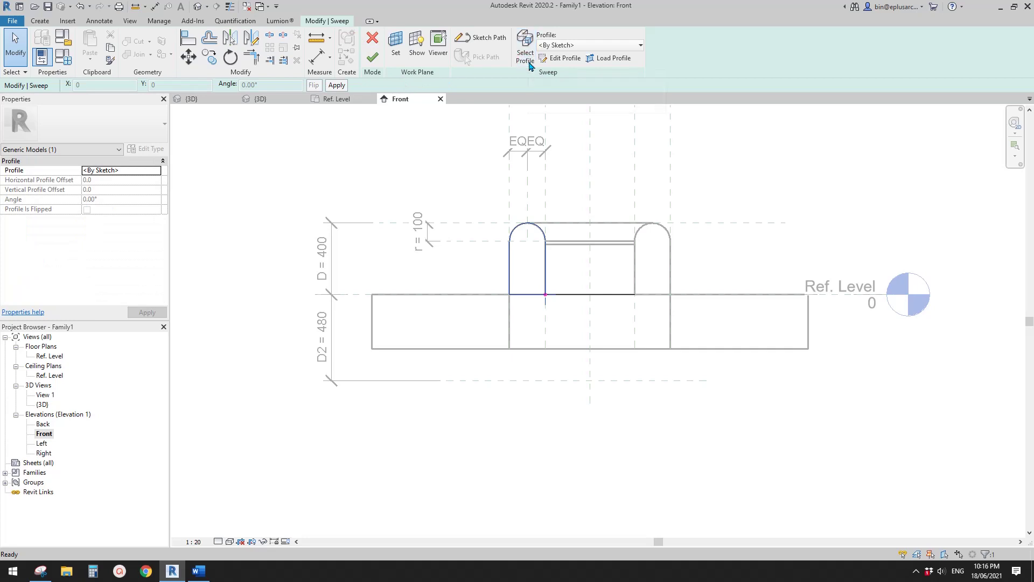
left_click(564, 58)
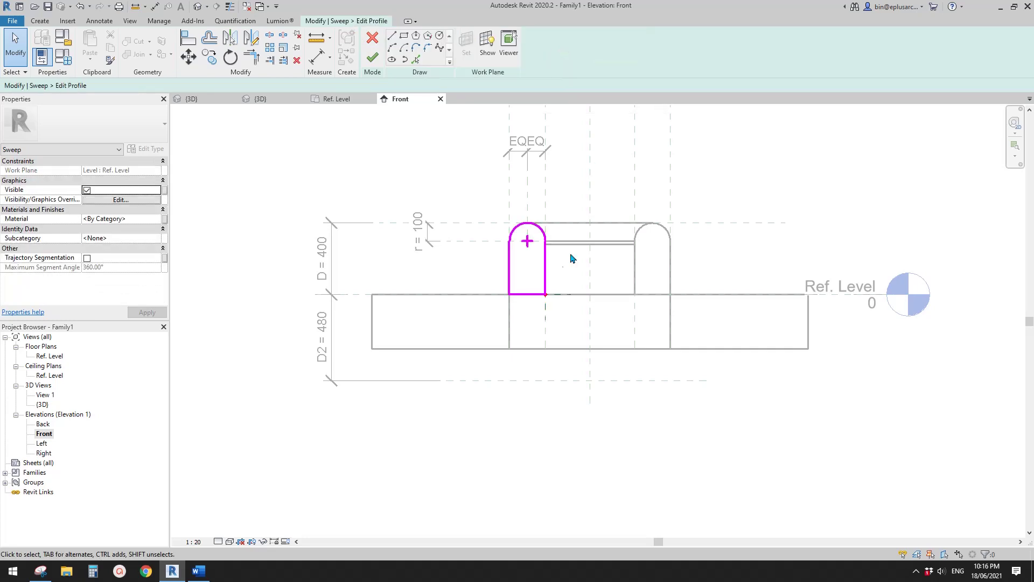
Step: Unlock the profile's bottom line from Ref. Level, move it down to the lower reference plane and lock it there
left_click(528, 298)
scroll(531, 303, "up", 2)
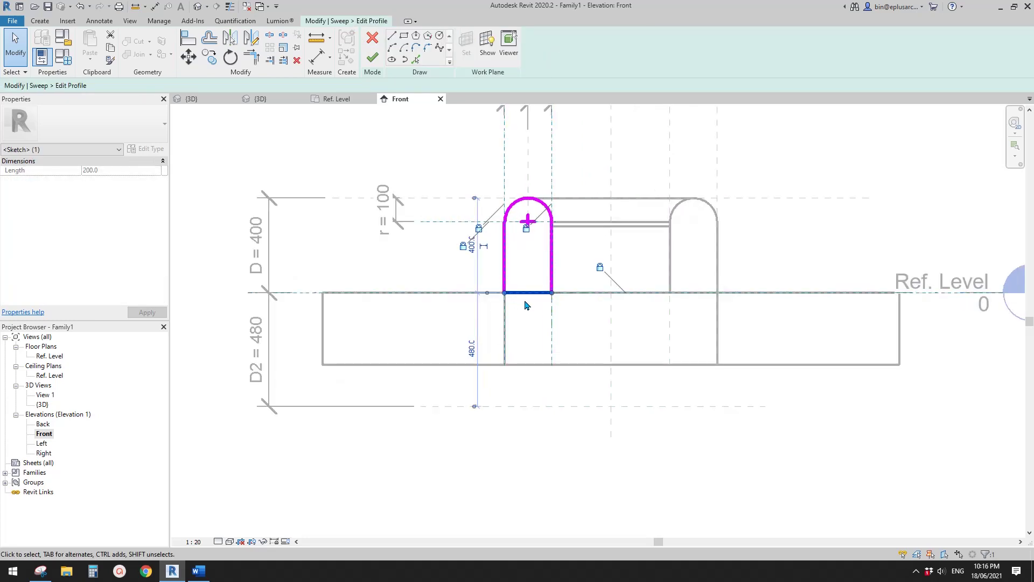
scroll(538, 302, "up", 1)
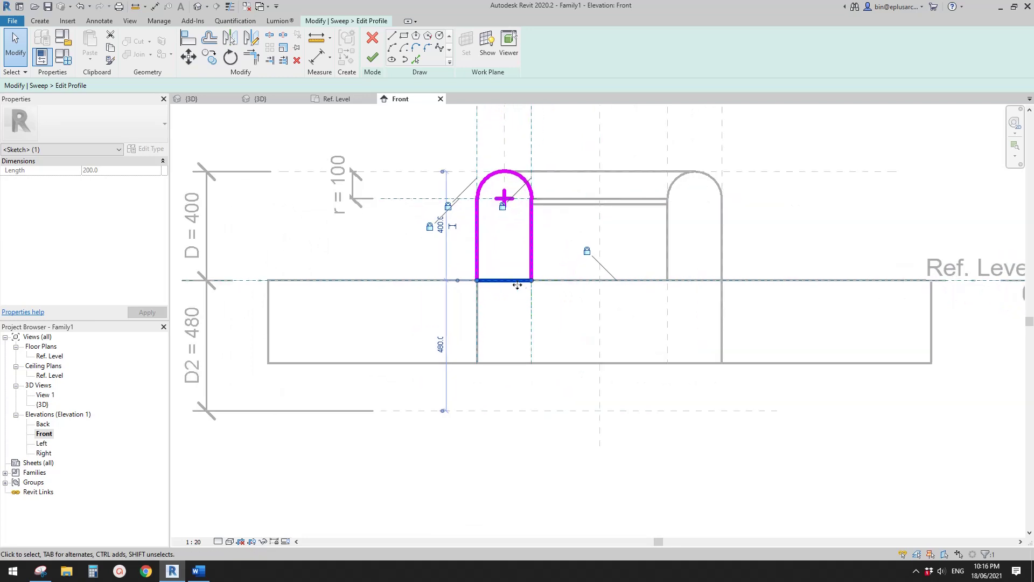
middle_click_drag(589, 300, 580, 299)
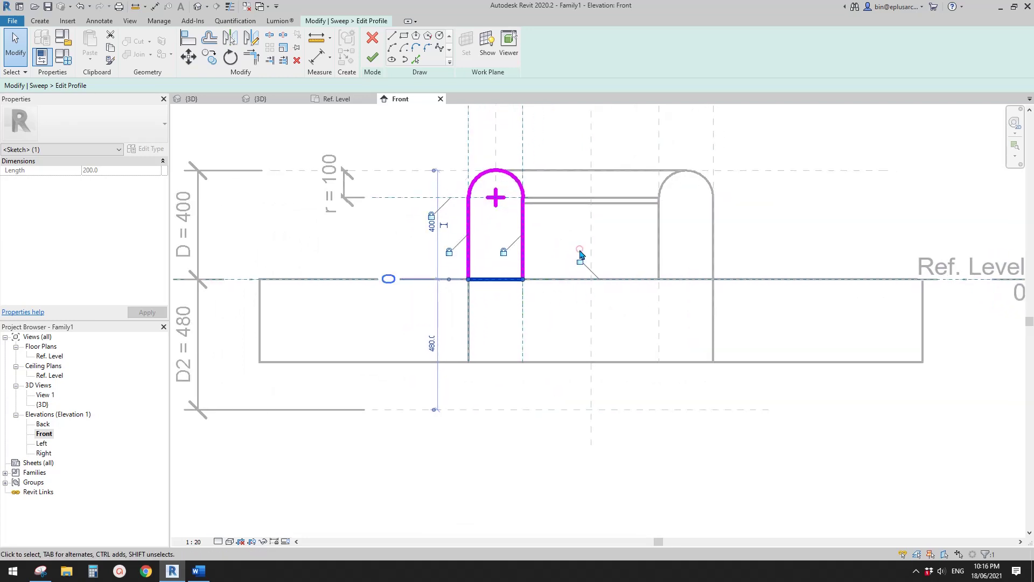
mouse_move(500, 288)
left_mouse_down()
mouse_move(501, 422)
mouse_move(506, 410)
left_mouse_up()
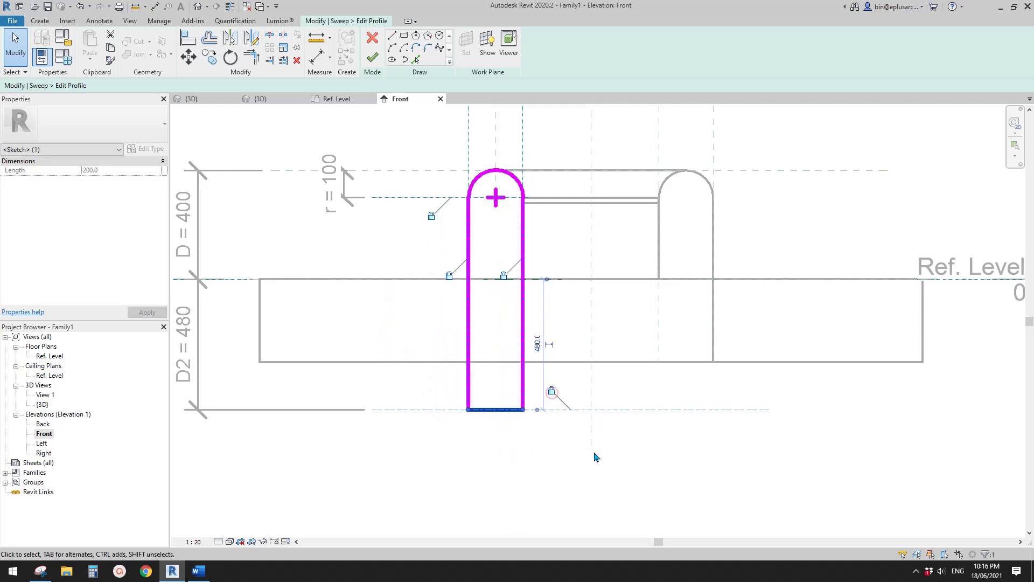
scroll(596, 453, "down", 1)
middle_click_drag(575, 440, 573, 416)
key("Escape")
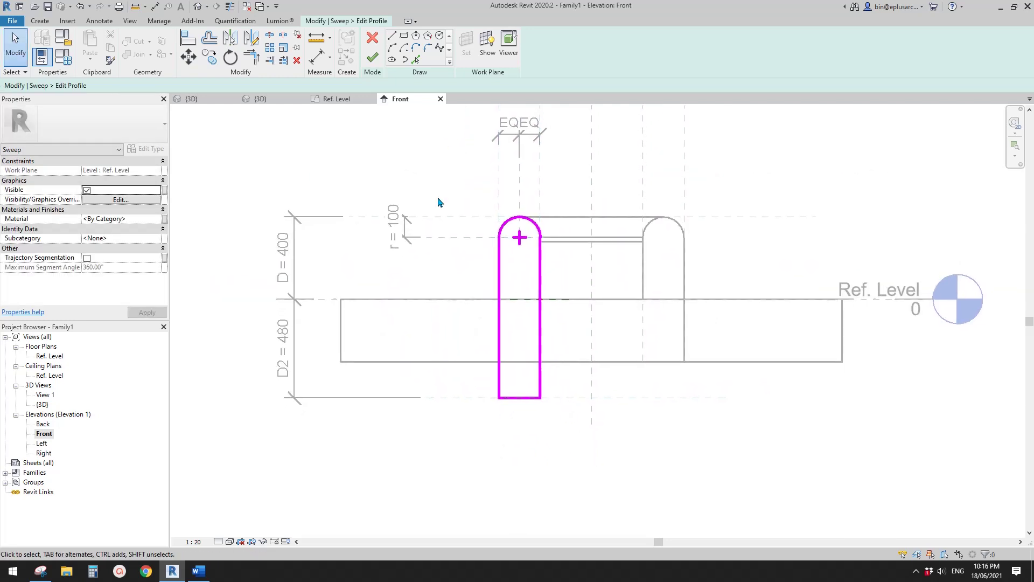
Step: Finish the profile sketch and the sweep edit, then clear the selection
middle_click_drag(416, 224, 418, 219)
left_click(373, 58)
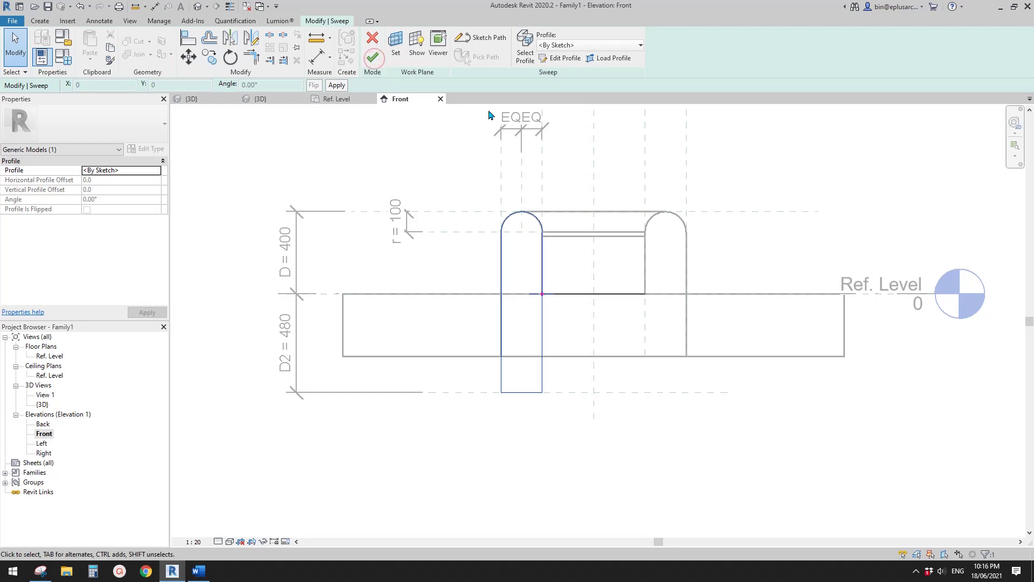
left_click(373, 57)
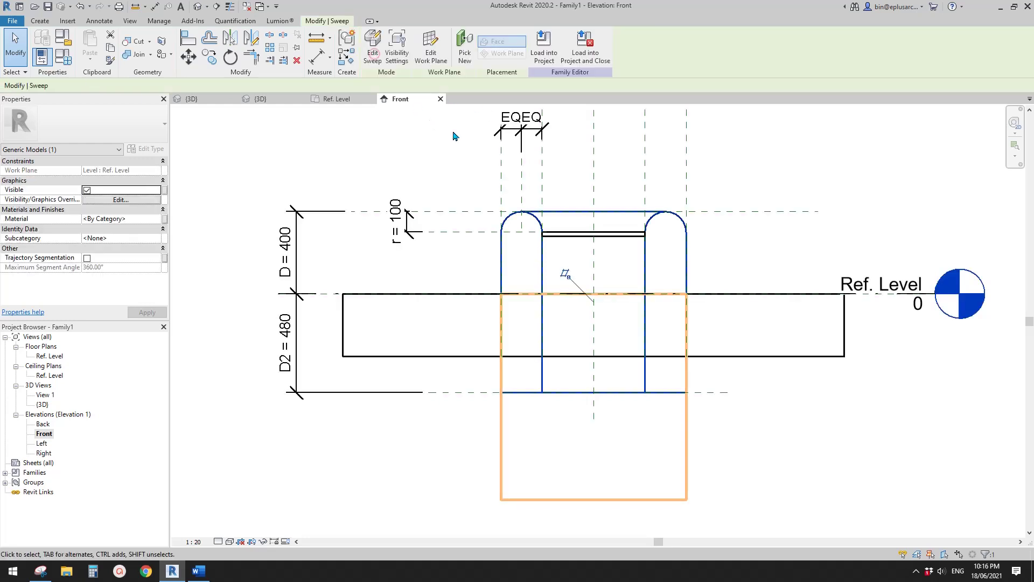
left_click(553, 167)
Step: Examine in the Front elevation and in 3D how the extended frame sweep relates to the void extrusion below the host slab
middle_click_drag(609, 196, 562, 149)
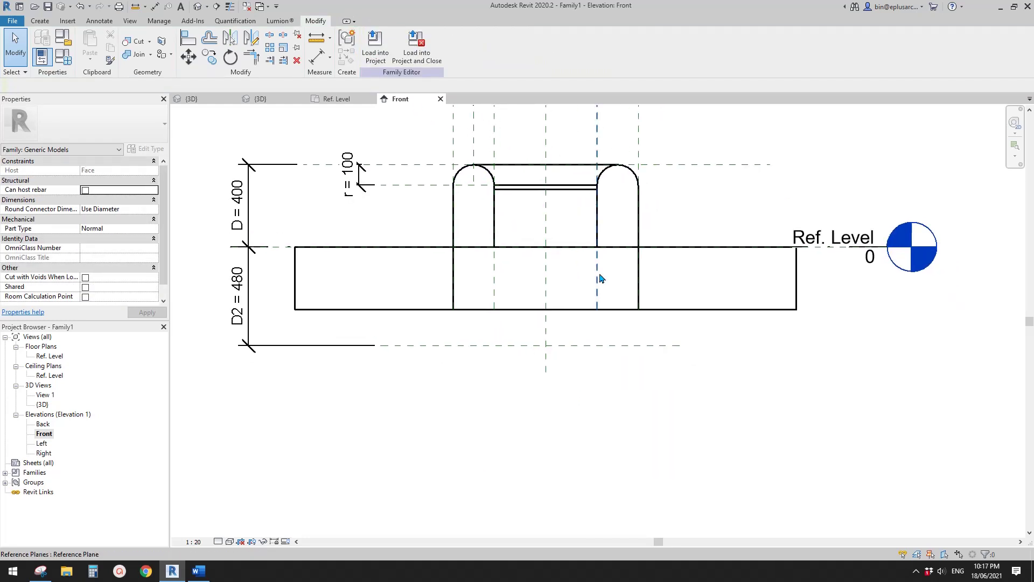
scroll(460, 253, "down", 1)
middle_click_drag(462, 270, 476, 273)
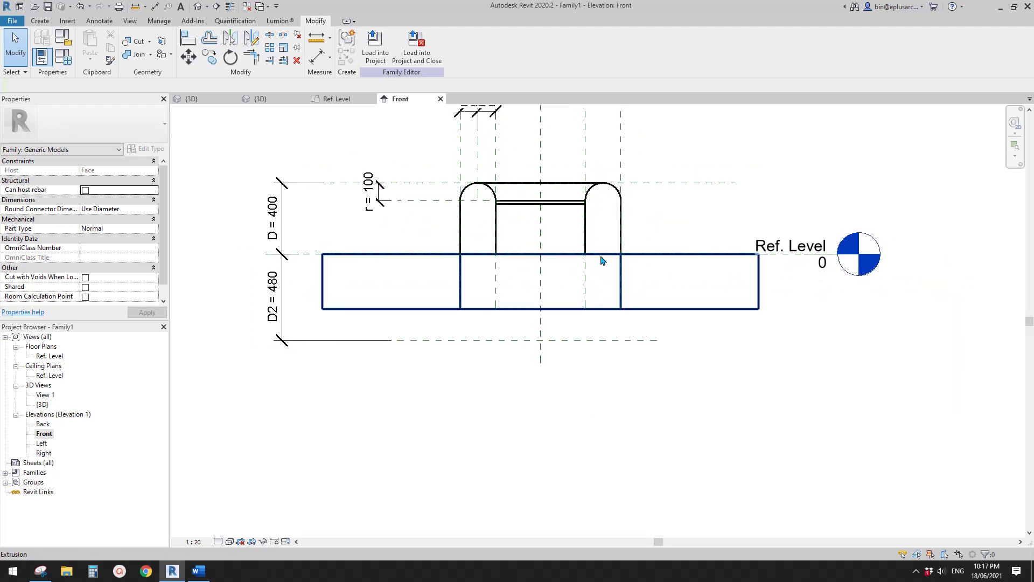
mouse_move(603, 258)
middle_mouse_down()
mouse_move(626, 283)
mouse_move(554, 286)
middle_mouse_up()
left_click(198, 11)
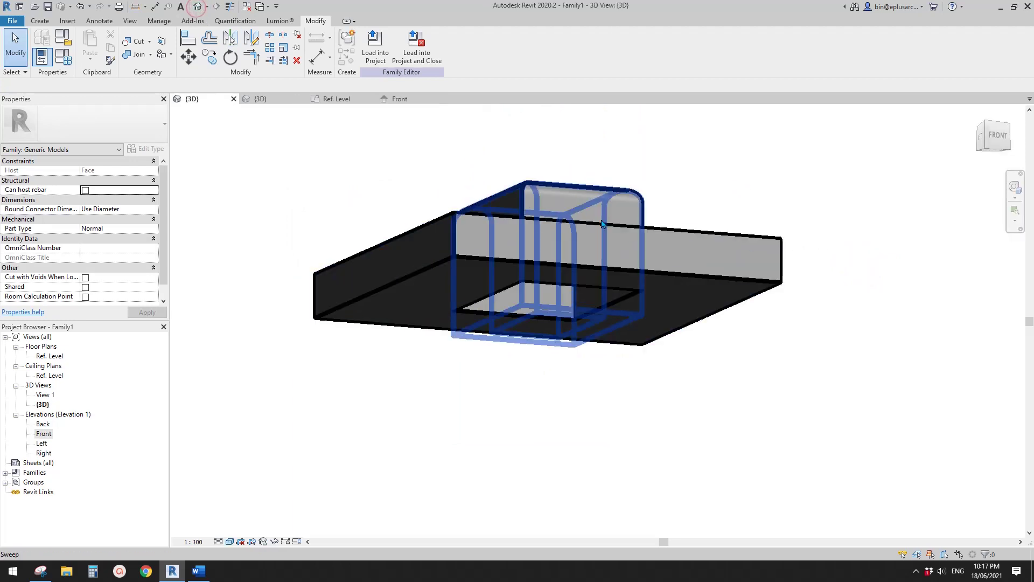
middle_click_drag(523, 214, 584, 363, "shift")
middle_click_drag(608, 307, 498, 203, "shift")
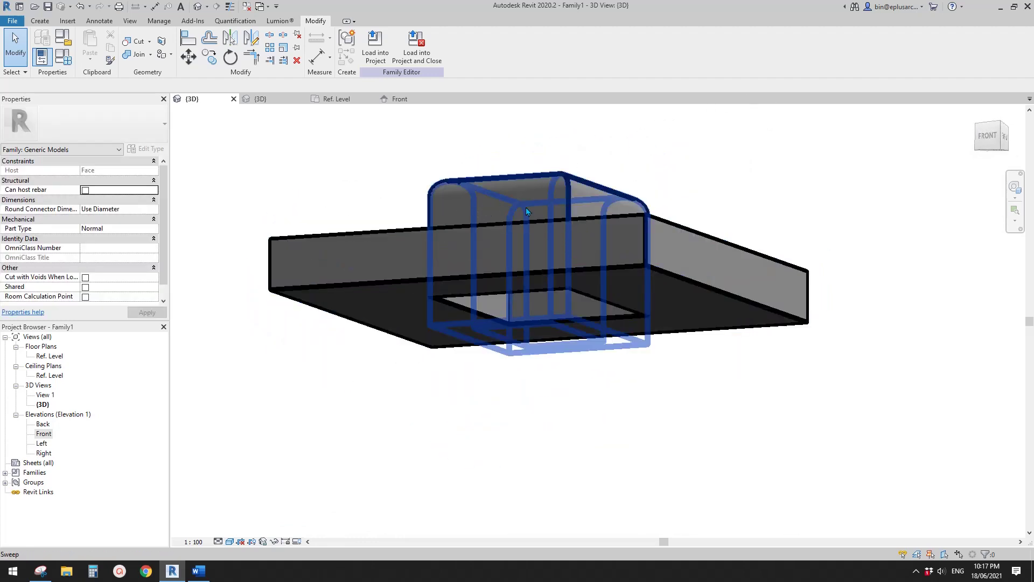
middle_click_drag(498, 205, 471, 354, "shift")
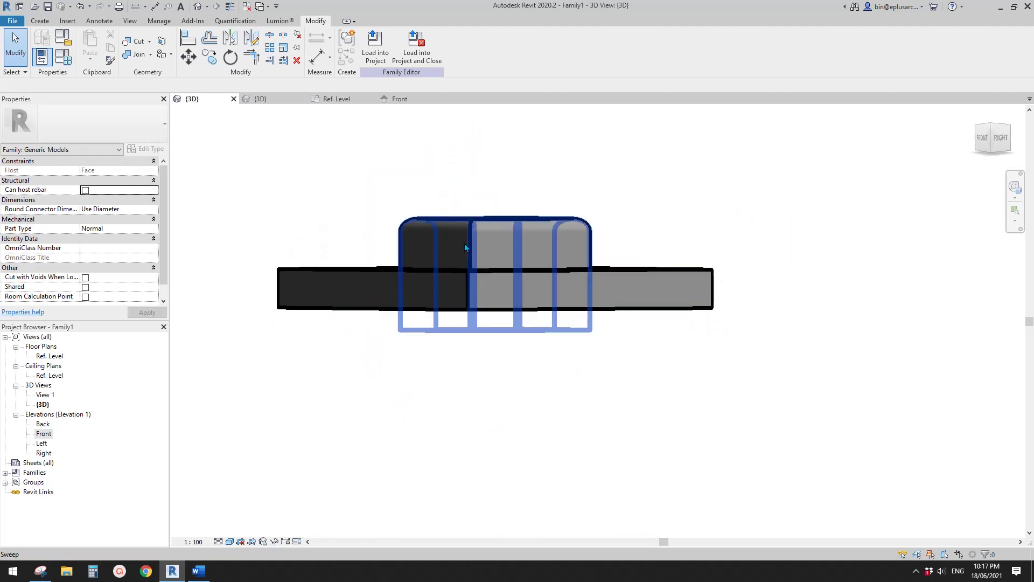
left_click(473, 248)
middle_click_drag(472, 248, 554, 267, "shift")
key("Escape")
left_click(552, 213)
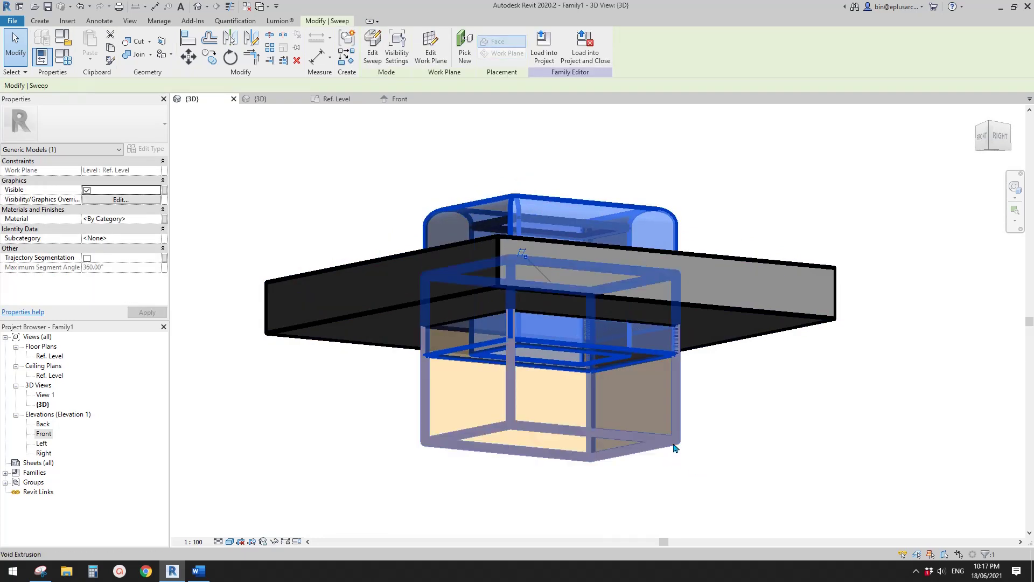
left_click(878, 392)
left_click(604, 223)
middle_click_drag(673, 329, 666, 304, "shift")
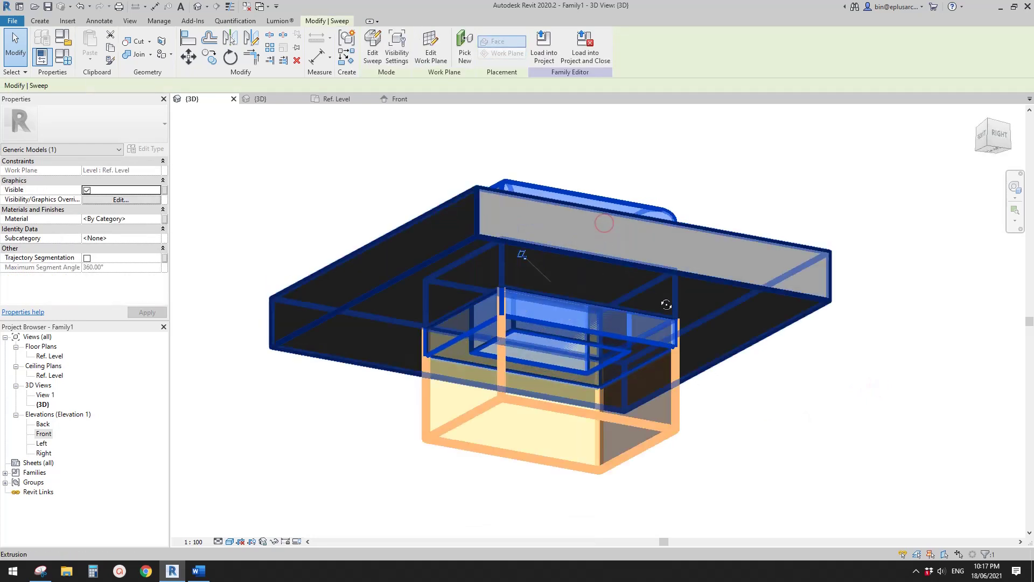
left_click(879, 379)
middle_click_drag(536, 317, 318, 203, "shift")
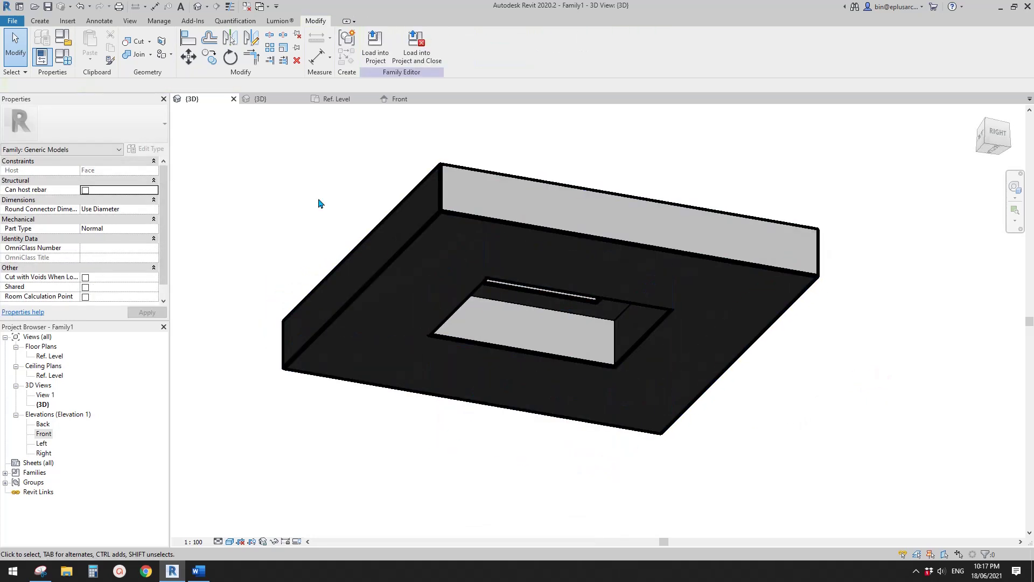
Step: Uncut the frame sweep from the void extrusion so the void stops cutting the frame below the host
left_click(150, 43)
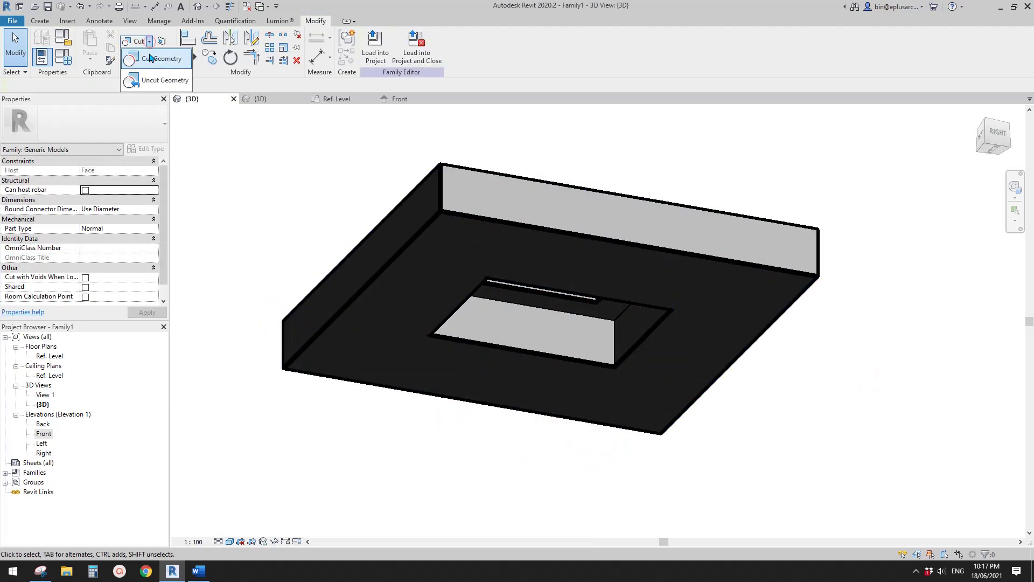
left_click(158, 83)
middle_click_drag(713, 184, 593, 271, "shift")
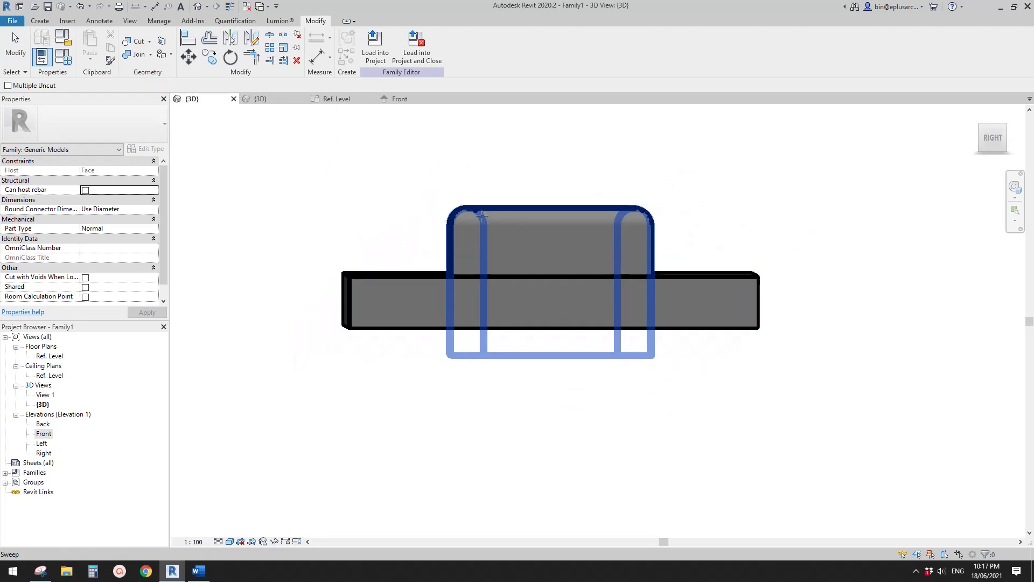
left_click(490, 217)
middle_click_drag(505, 306, 583, 156, "shift")
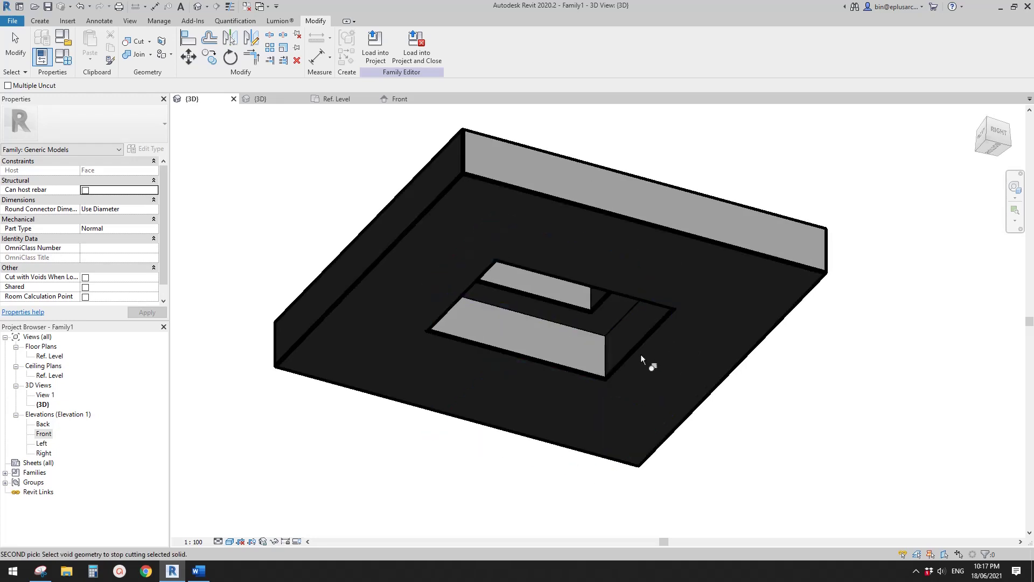
left_click(625, 353)
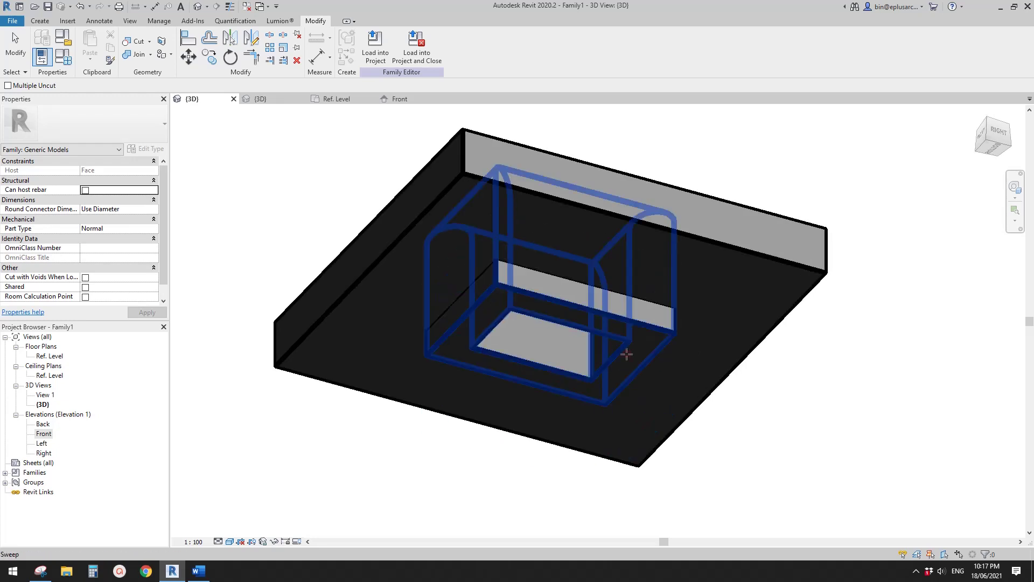
key("Escape")
scroll(621, 386, "down", 2)
middle_click_drag(621, 386, 496, 203, "shift")
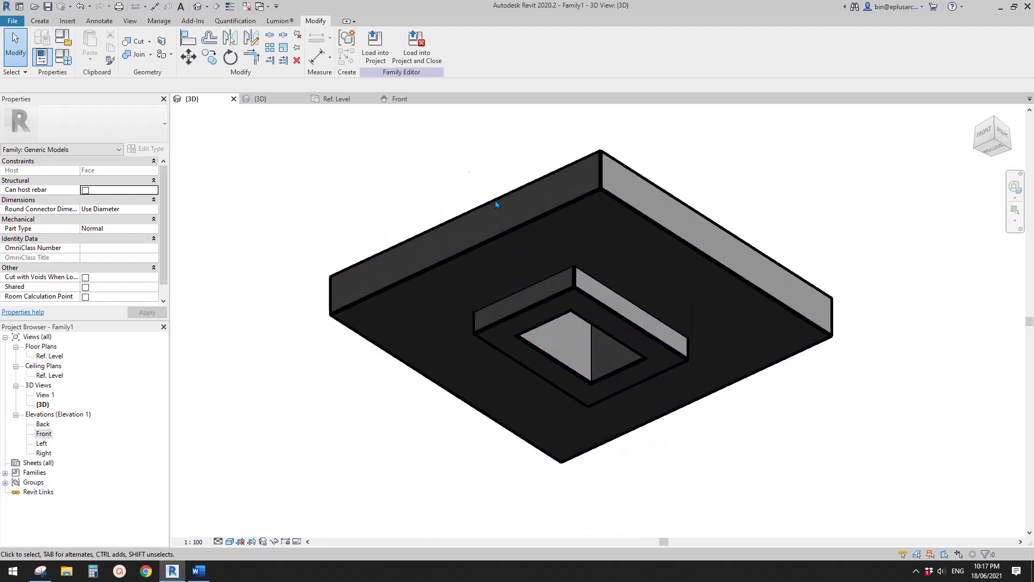
Step: Load the box window family into the project, overwriting the existing version
left_click(376, 45)
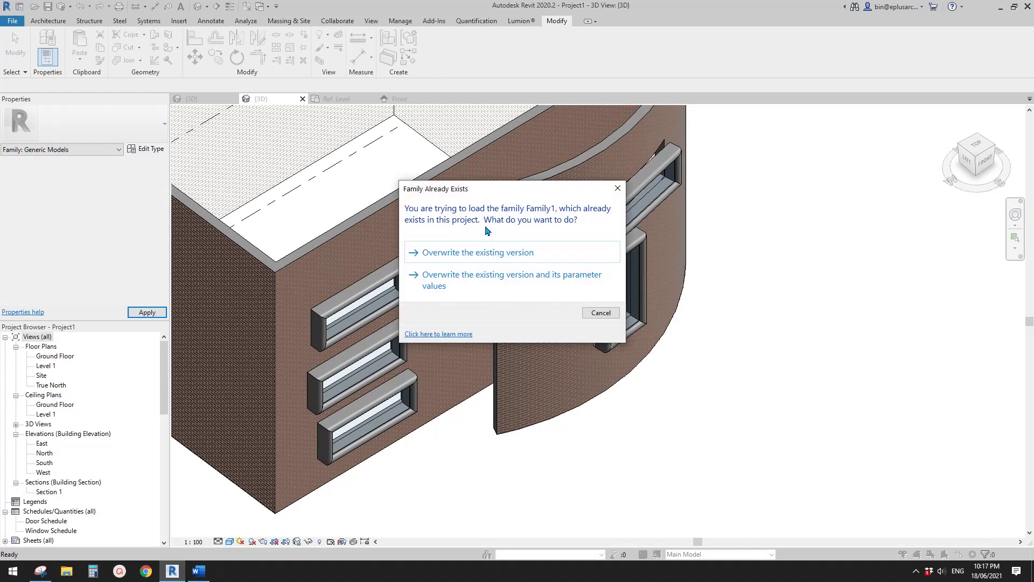
left_click(505, 253)
scroll(514, 260, "down", 2)
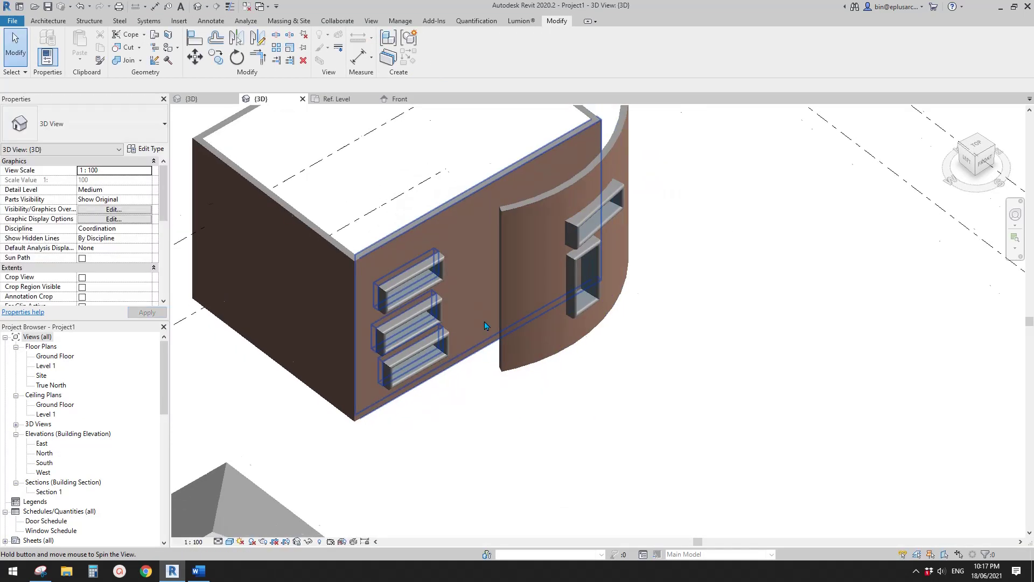
Step: Examine in 3D how the updated box windows pass through the curved wall and the straight wall
middle_click_drag(484, 325, 555, 328, "shift")
middle_click_drag(555, 328, 530, 253)
scroll(473, 311, "up", 2)
left_click(462, 306)
scroll(462, 306, "down", 2)
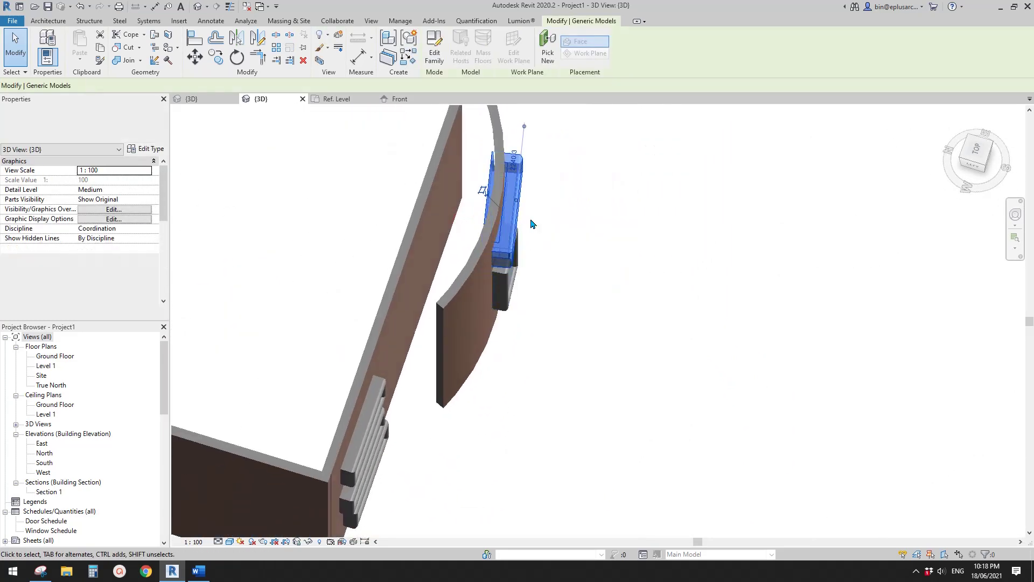
left_click(245, 348)
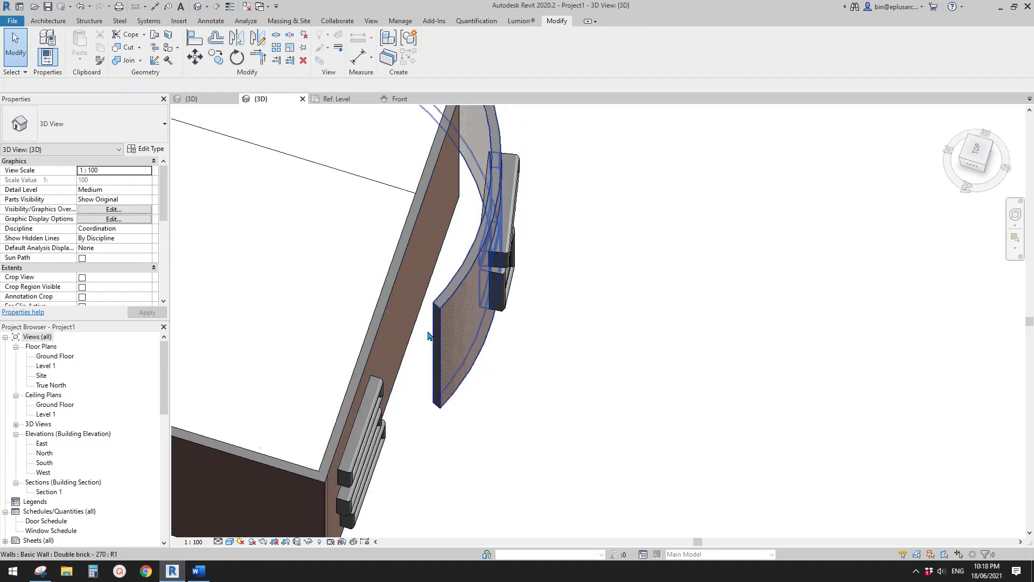
middle_click_drag(428, 336, 495, 328, "shift")
left_click(484, 377)
middle_click_drag(484, 377, 516, 321, "shift")
key("Escape")
left_click(508, 333)
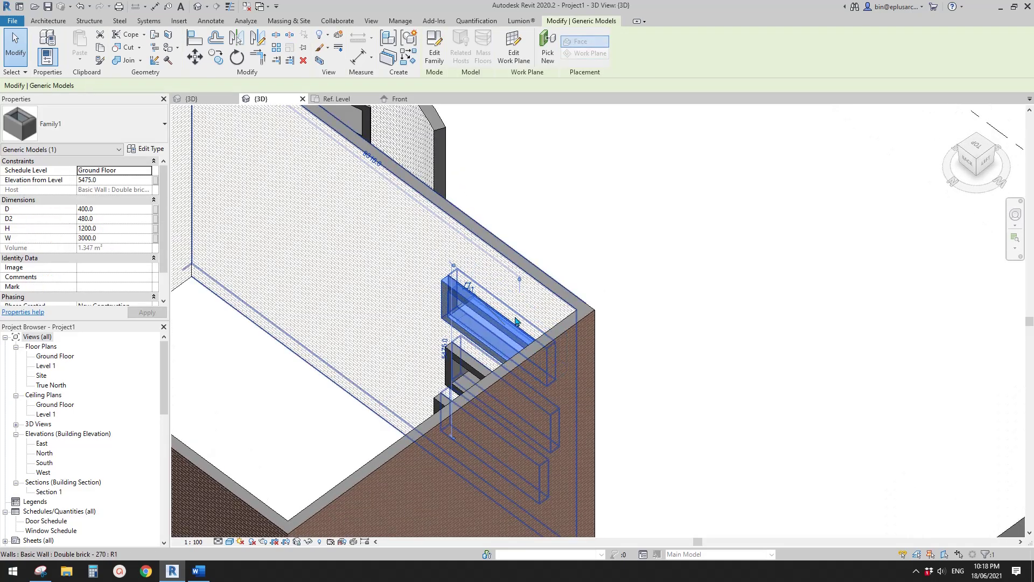
key("Escape")
Step: Open the Ground Floor plan and inspect how far the straight wall's box window projects inside
double_click(56, 357)
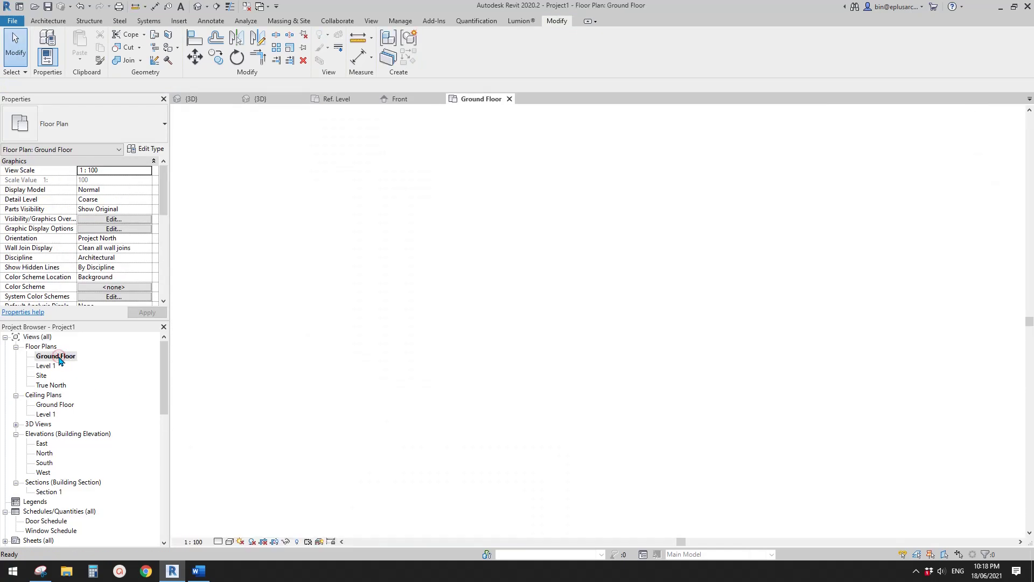
scroll(556, 317, "up", 5)
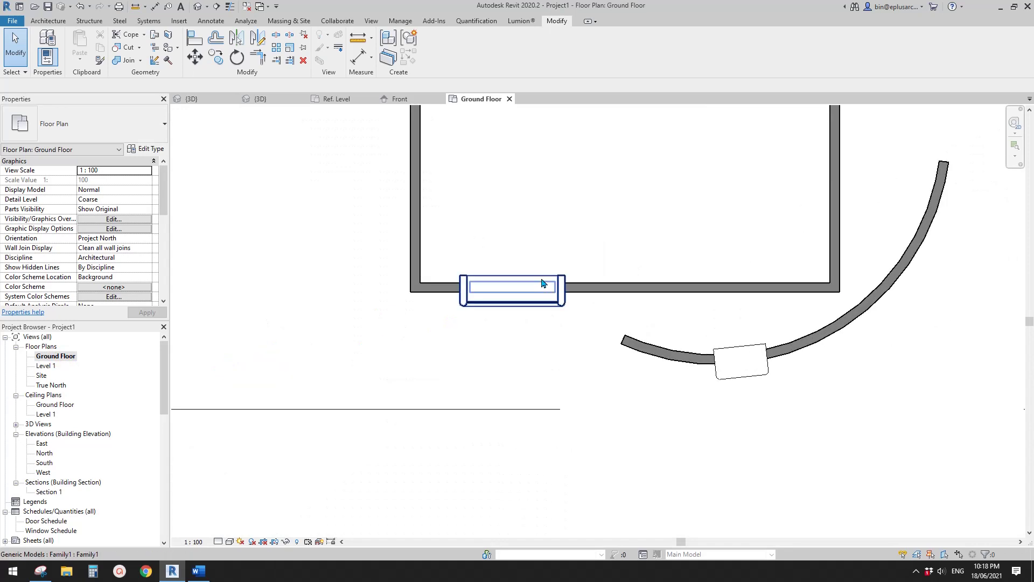
left_click(543, 283)
scroll(553, 279, "up", 3)
scroll(478, 279, "up", 3)
key("Escape")
middle_click_drag(501, 266, 467, 297)
left_click(483, 275)
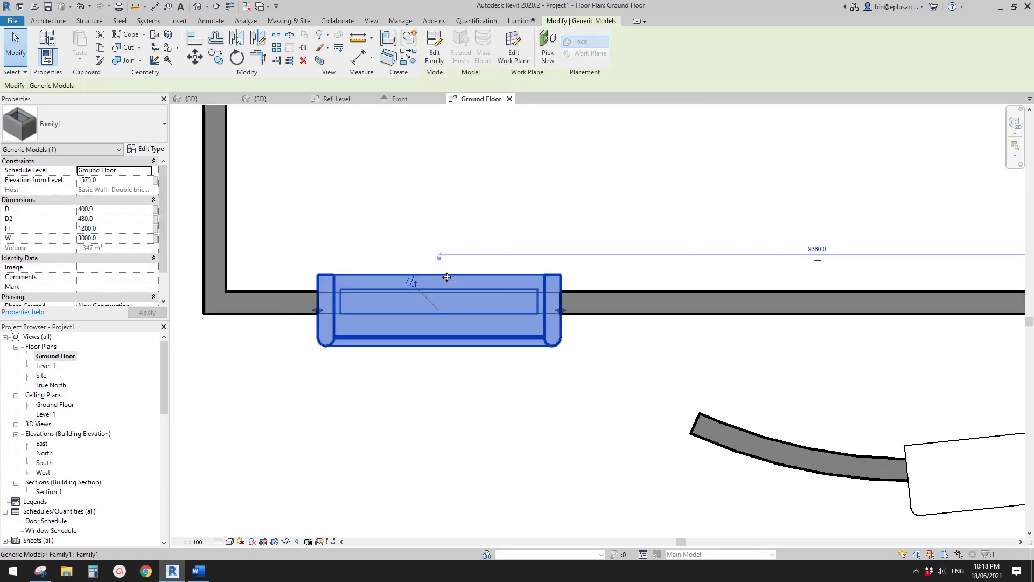
middle_click_drag(453, 279, 440, 281)
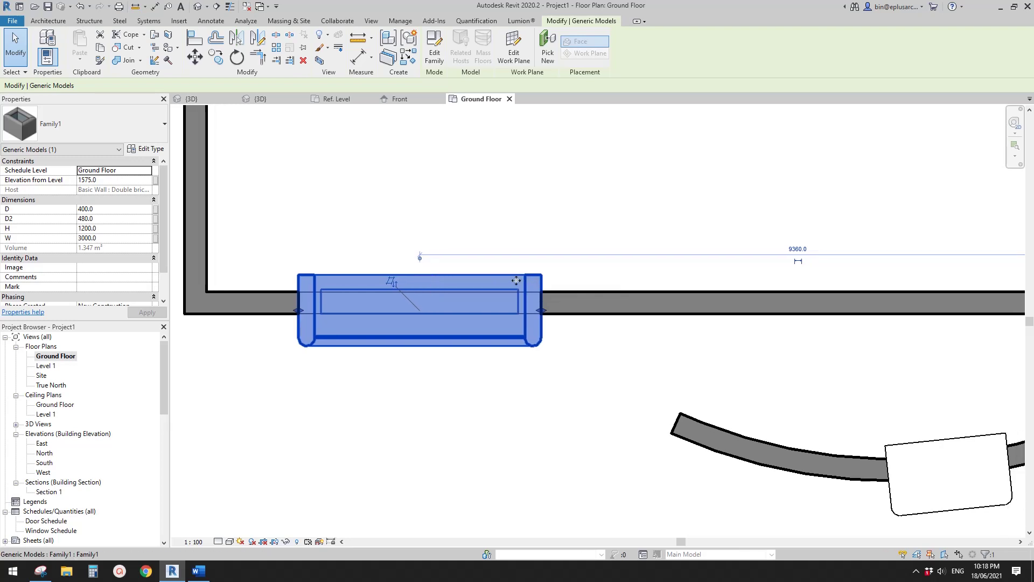
Step: Inspect the curved wall's box window in plan, comparing its depth with the wall thickness
scroll(504, 281, "down", 3)
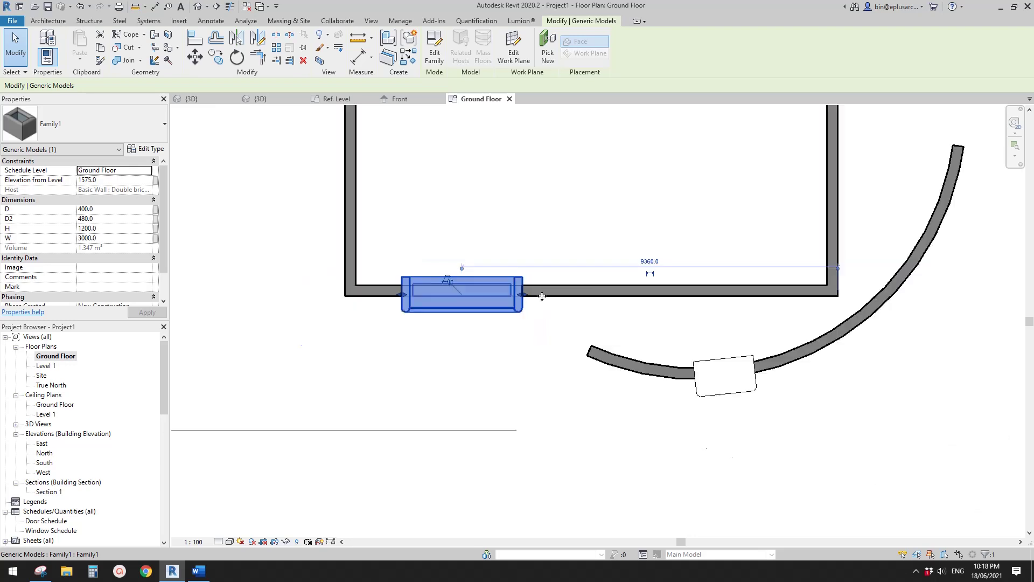
middle_click_drag(543, 295, 381, 229)
key("Escape")
left_click(578, 318)
middle_click_drag(505, 314, 636, 354)
scroll(468, 268, "up", 1)
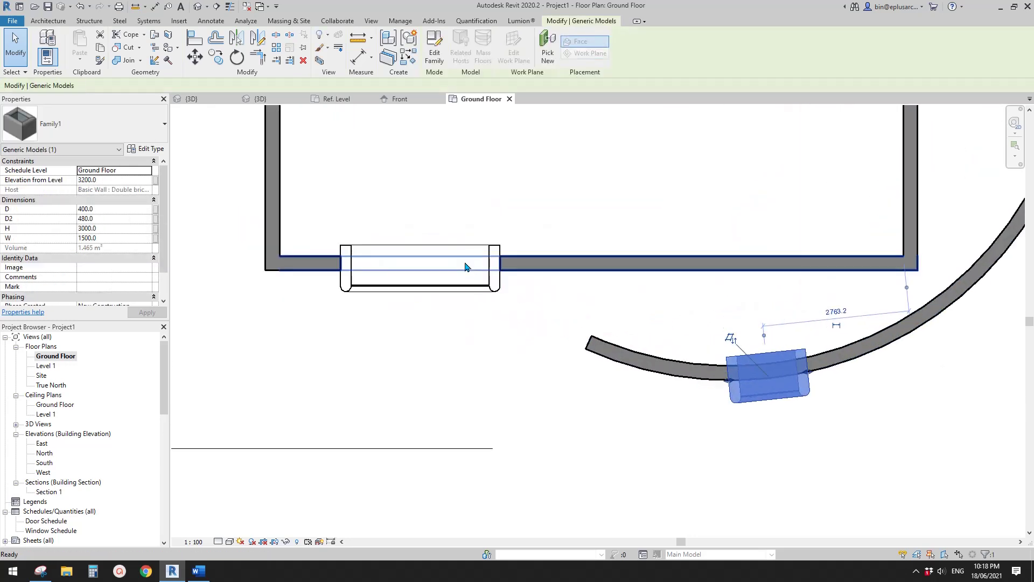
Step: Open the straight wall's box window family for editing and go to its Front elevation
left_click(458, 250)
left_click(445, 49)
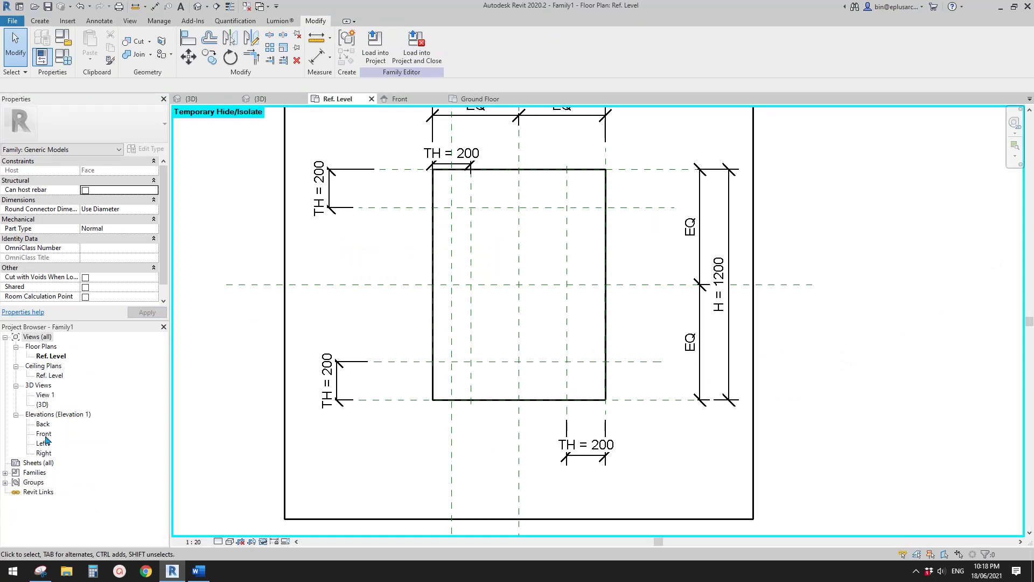
double_click(45, 434)
scroll(380, 365, "up", 2)
scroll(377, 355, "up", 1)
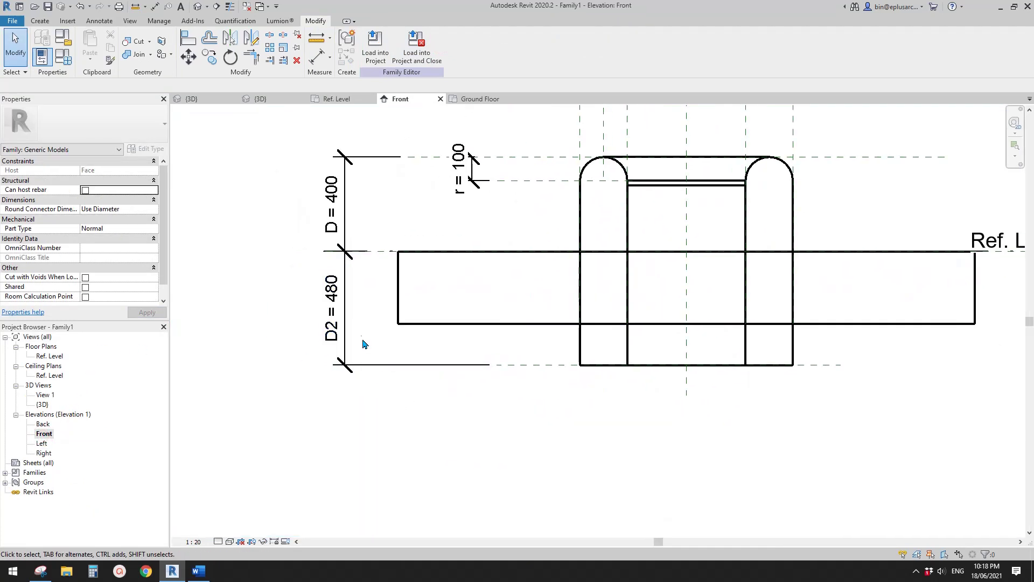
Step: Move the D2 dimension aside to check its references, and delete it
left_click(346, 339)
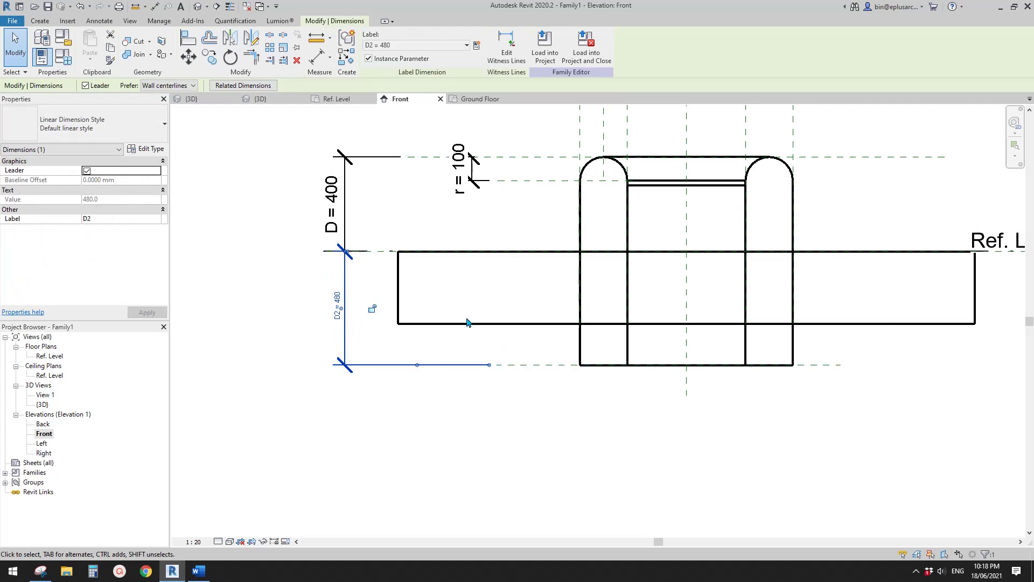
scroll(379, 257, "down", 3)
scroll(461, 269, "up", 2)
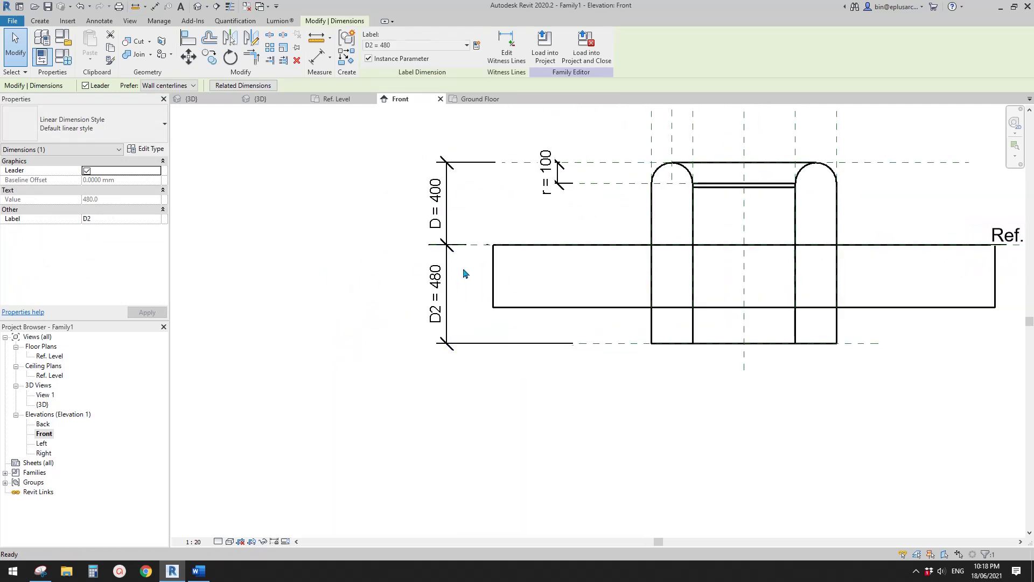
left_click(447, 264)
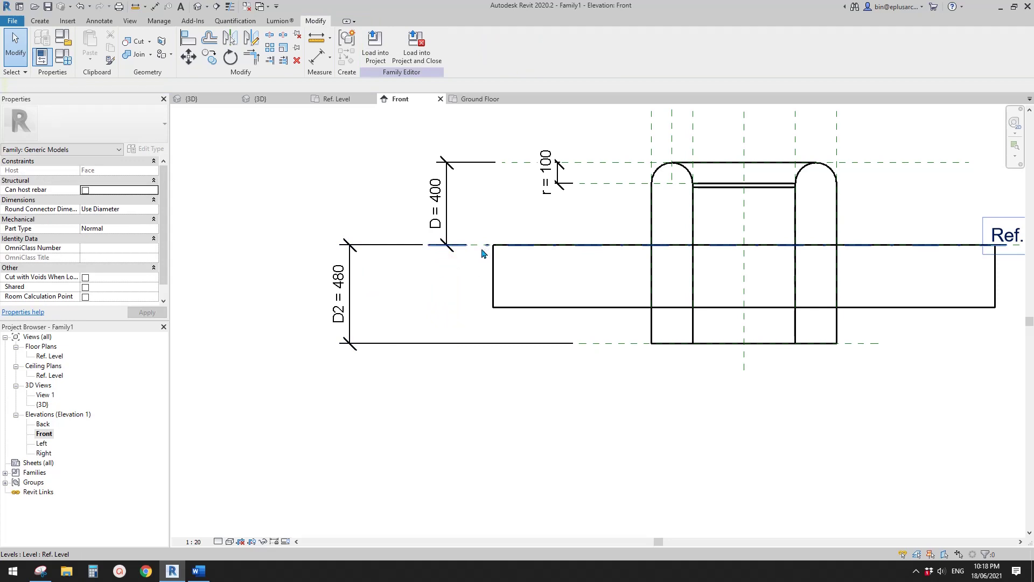
left_click(351, 296)
key("Delete")
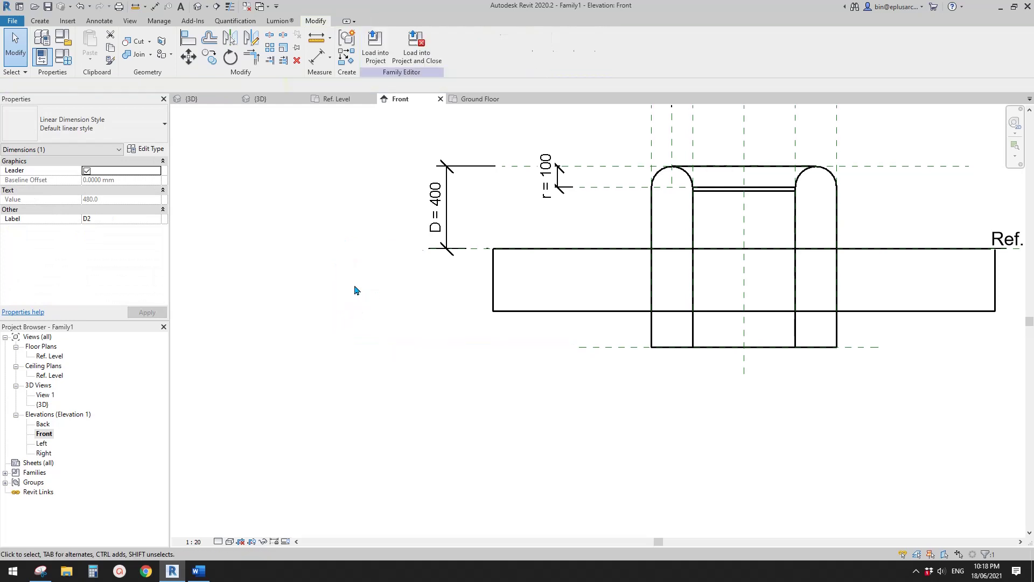
Step: Add an aligned dimension from the lower reference plane to the reference plane coinciding with Ref. Level, in line with the D dimension
key("i")
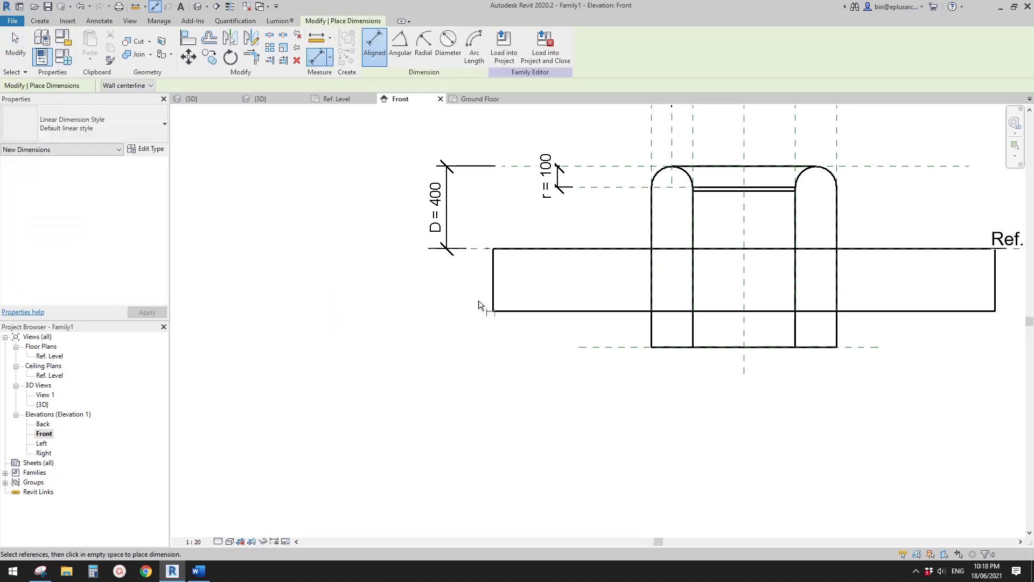
left_click(608, 348)
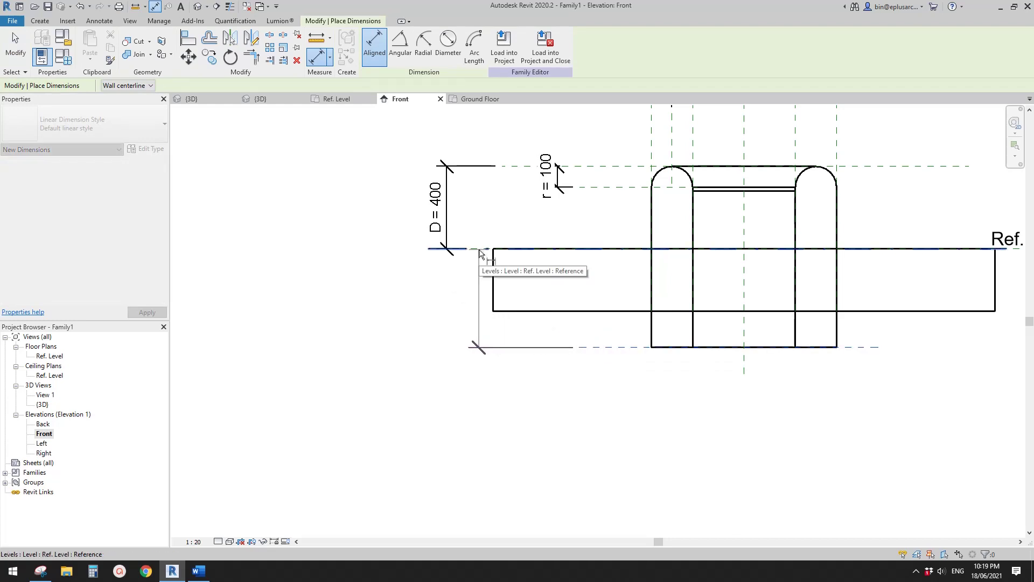
key("Tab")
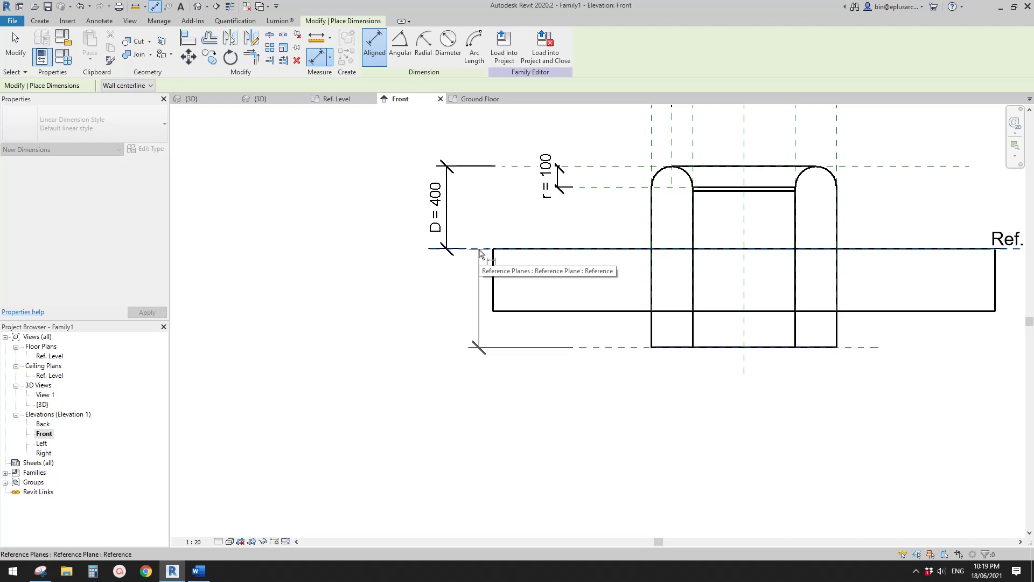
left_click(479, 251)
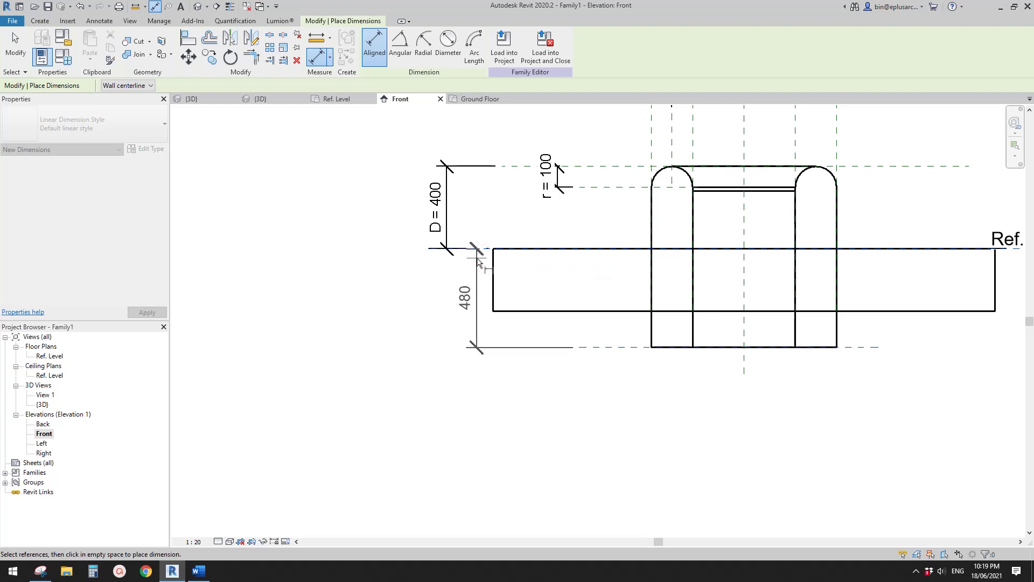
left_click(450, 279)
key("Escape")
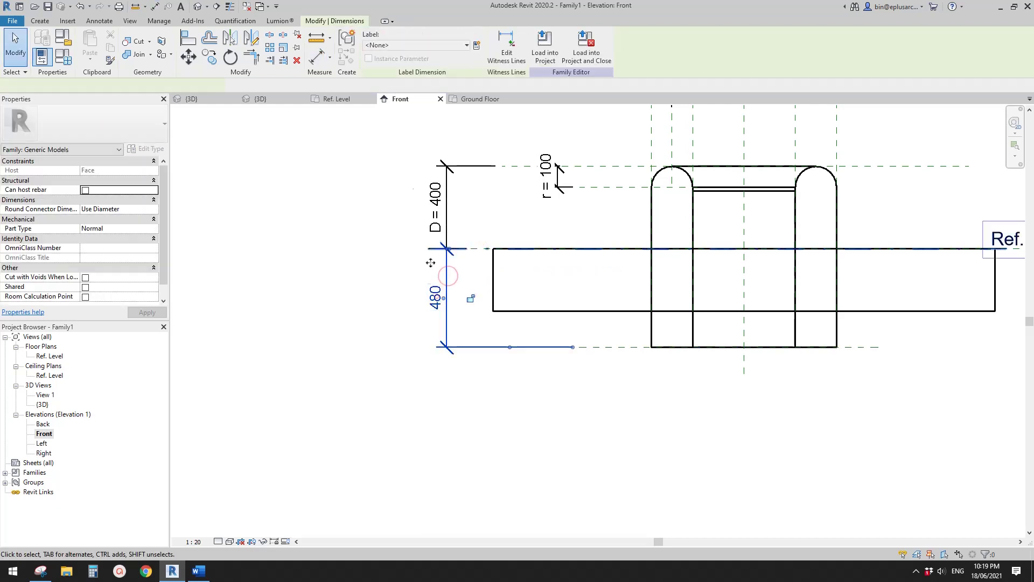
Step: Label the new dimension with the D2 parameter and clear the selection
left_click(408, 44)
left_click(386, 94)
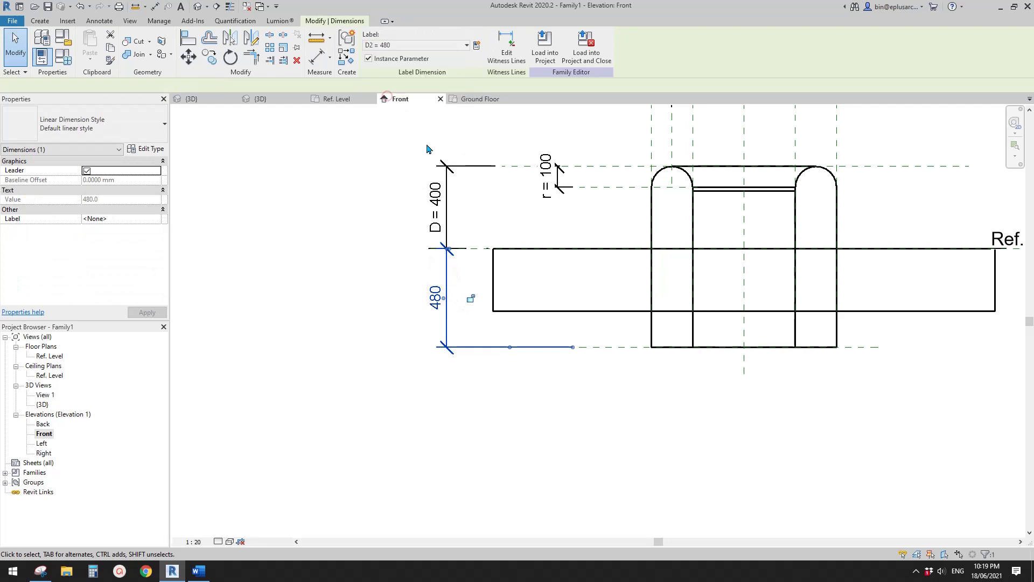
middle_click_drag(528, 216, 430, 216)
left_click(458, 212)
scroll(447, 210, "down", 1)
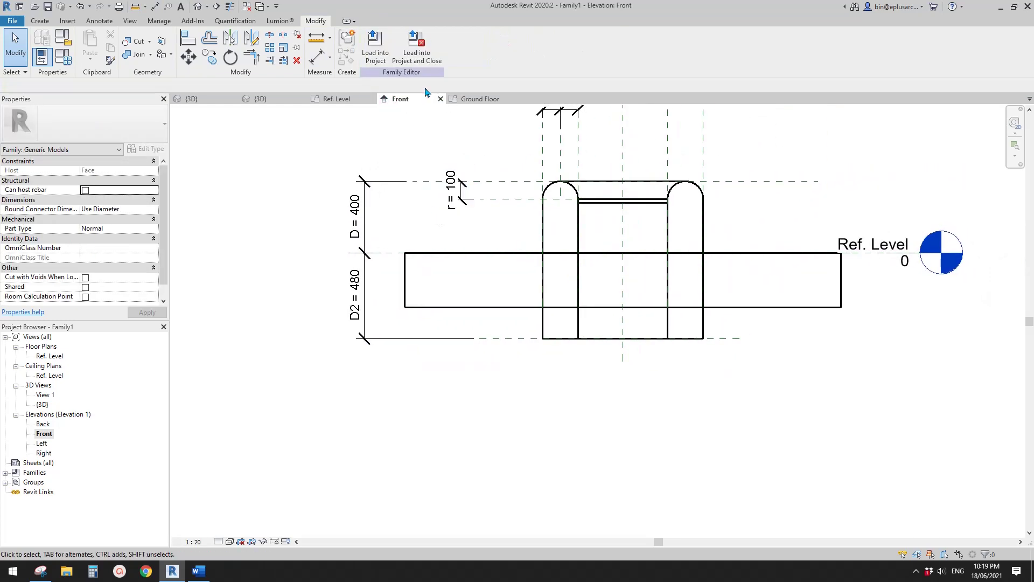
Step: Reload the re-dimensioned box window family into the project, overwriting the existing version
left_click(381, 53)
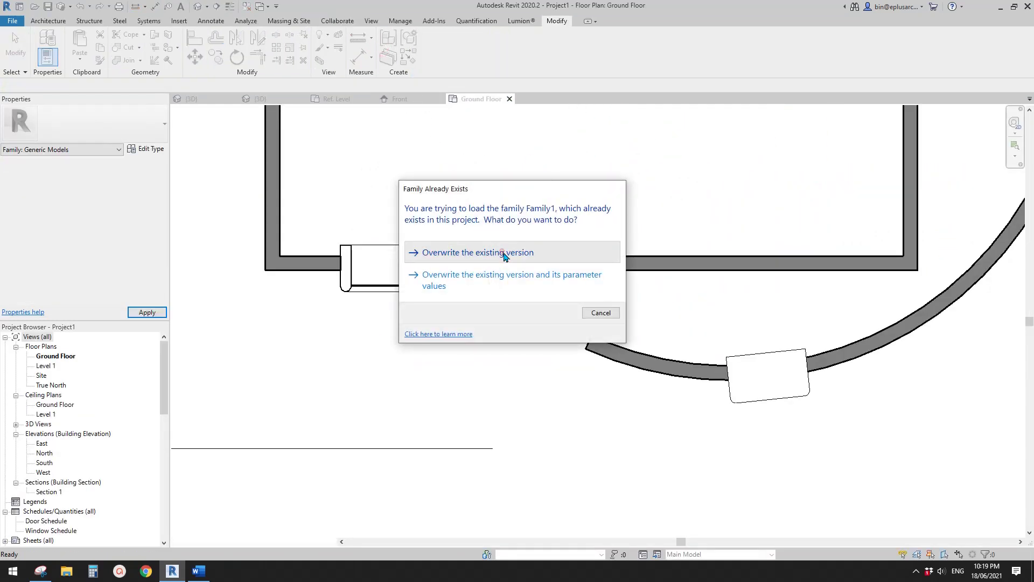
left_click(500, 251)
scroll(517, 219, "up", 3)
Step: Stretch the straight-wall box window's inner edge to the wall's inner face, making D2 270
left_click(434, 259)
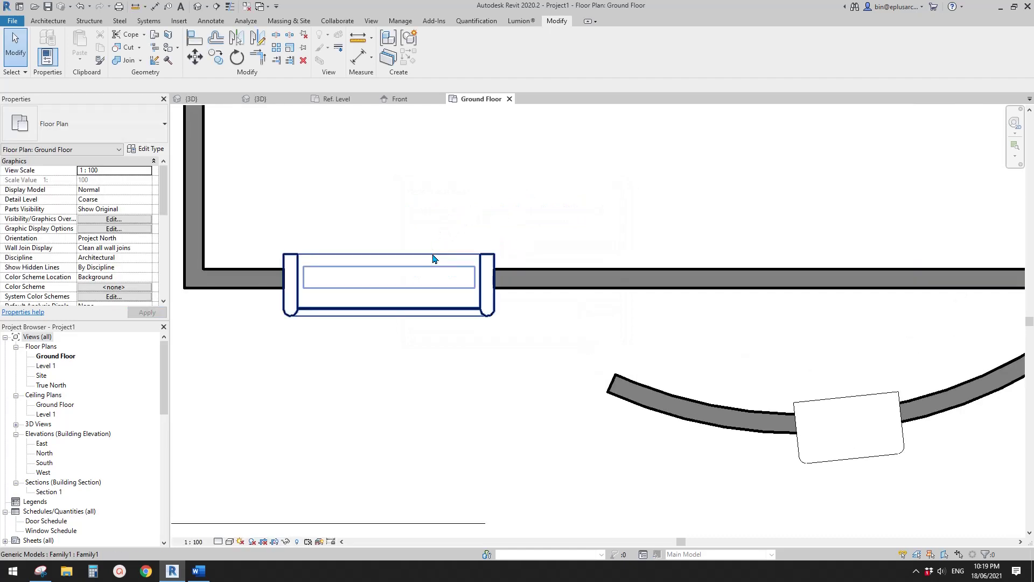
left_click(434, 260)
middle_click_drag(434, 260, 482, 262)
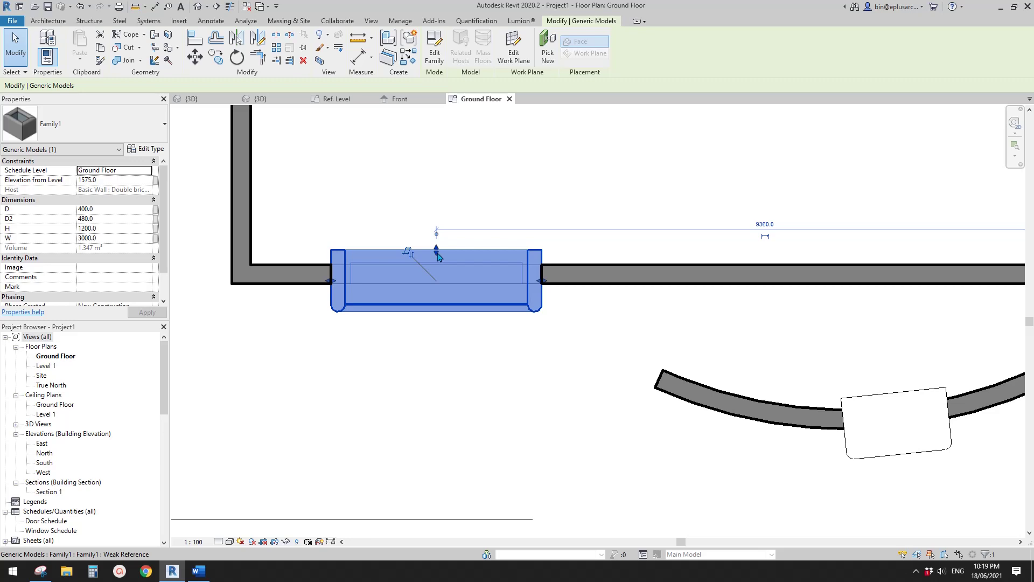
left_click_drag(438, 257, 453, 266)
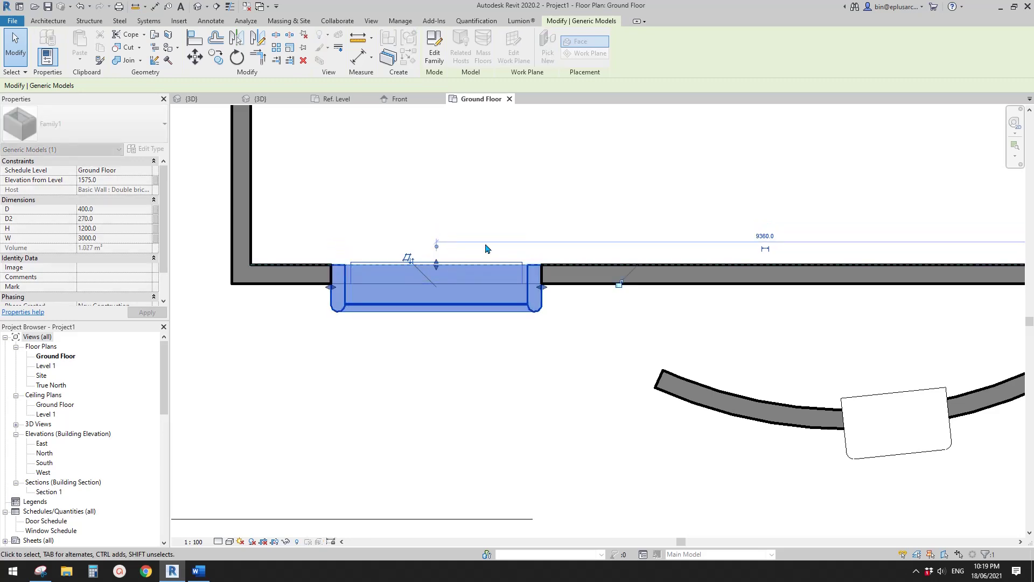
Step: Stretch the inner edge of the tall curved-wall box window towards the wall's inner face, making D2 about 313
middle_click_drag(442, 283, 423, 277)
middle_click_drag(549, 297, 438, 238)
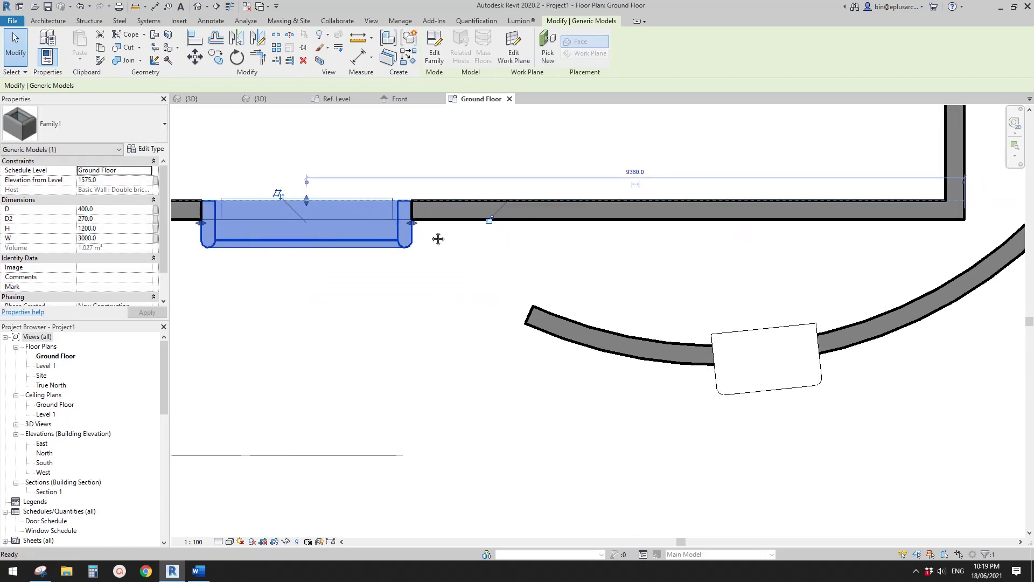
middle_click_drag(771, 377, 572, 339)
left_click(572, 338)
scroll(562, 295, "up", 2)
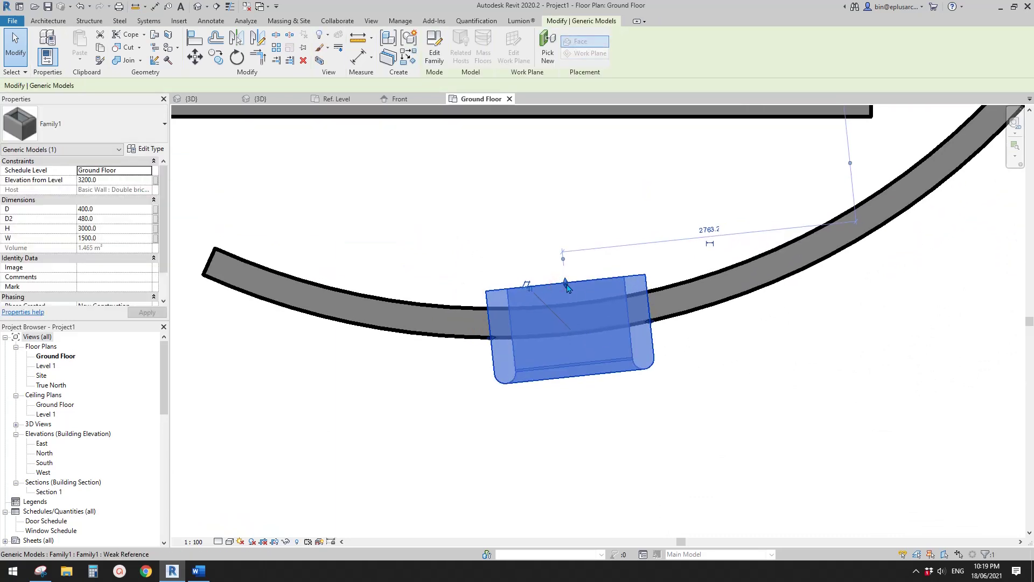
left_click_drag(571, 300, 570, 301)
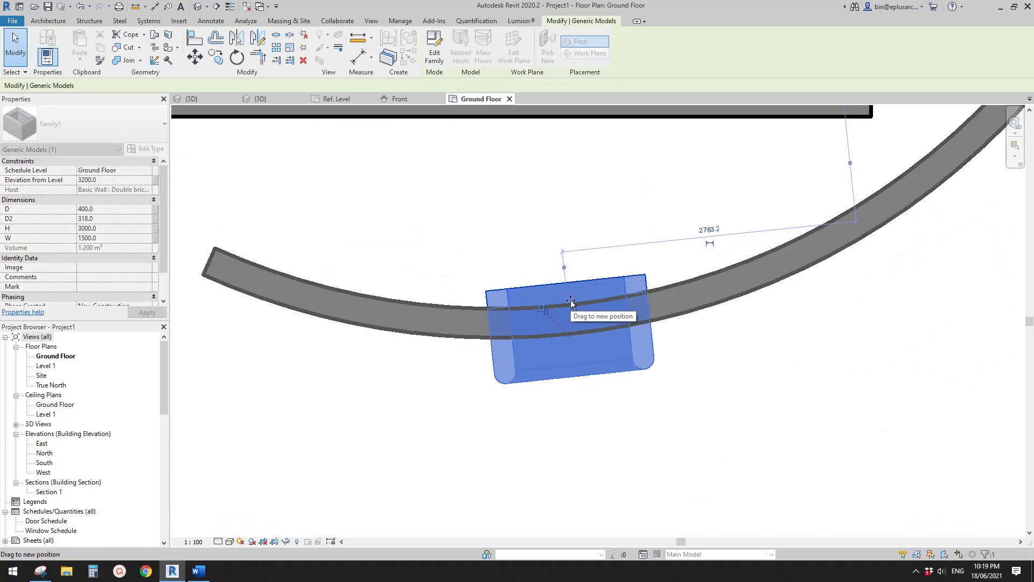
key("Escape")
scroll(660, 298, "down", 2)
middle_click_drag(607, 335, 610, 308)
Step: Examine the box windows in the curved and straight walls from several sides in the 3D view
left_click(198, 8)
middle_click_drag(560, 172, 717, 215)
middle_click_drag(716, 215, 418, 125)
left_click(552, 236)
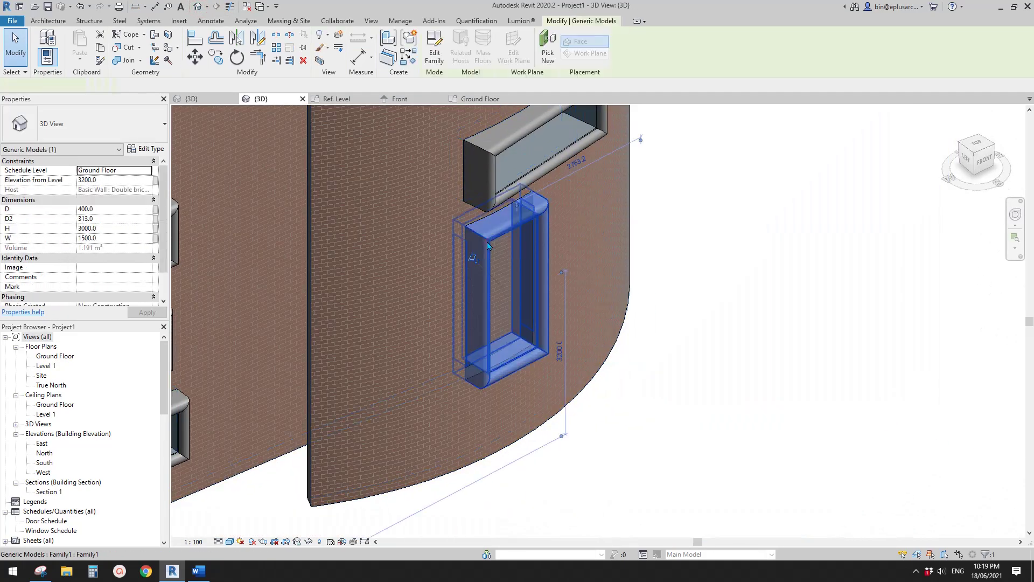
key("Escape")
scroll(554, 235, "down", 1)
middle_click_drag(554, 235, 549, 286, "shift")
scroll(528, 293, "down", 3)
scroll(549, 287, "down", 1)
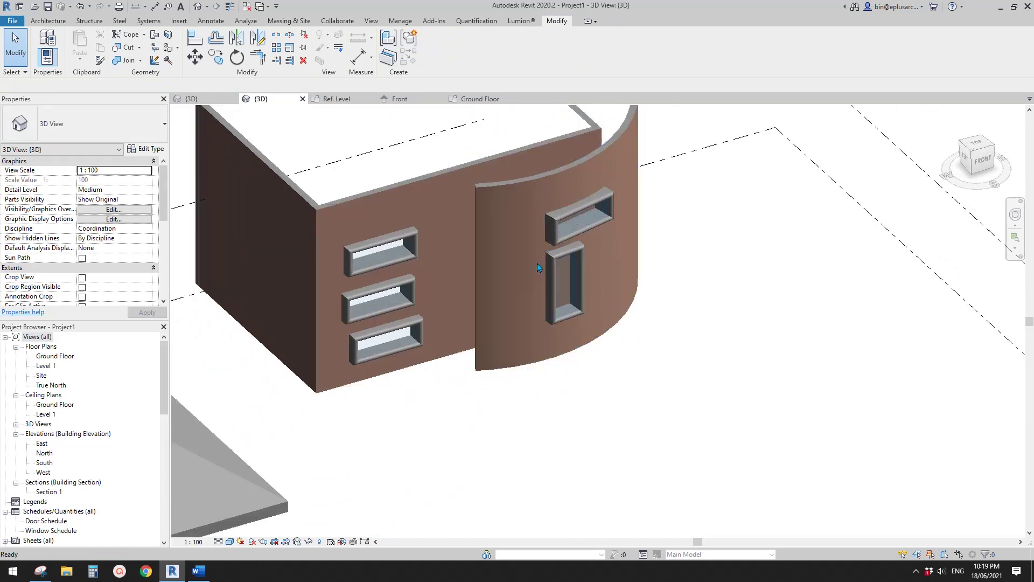
left_click(550, 237)
middle_click_drag(469, 219, 556, 249)
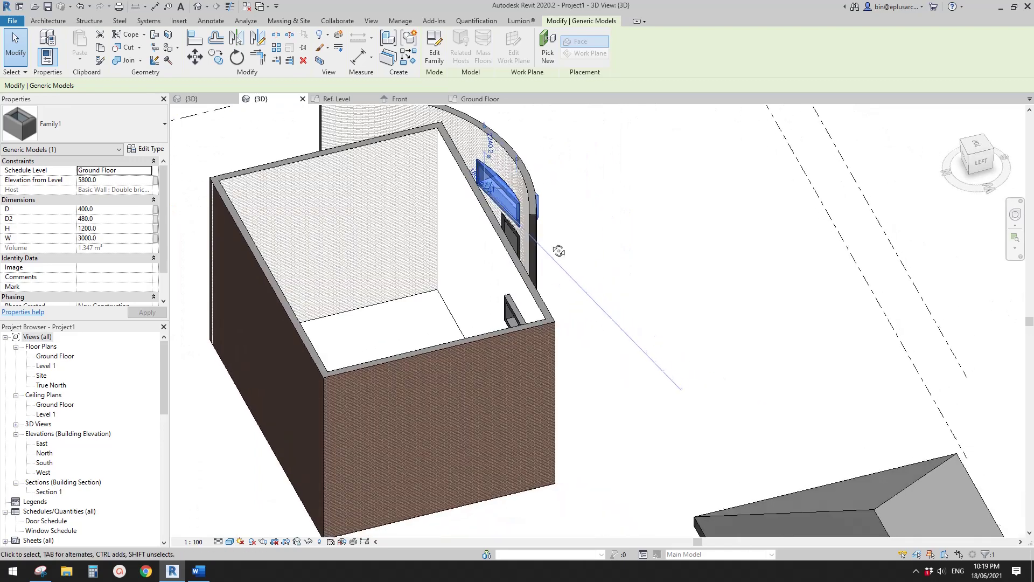
left_click(184, 392)
scroll(409, 293, "up", 3)
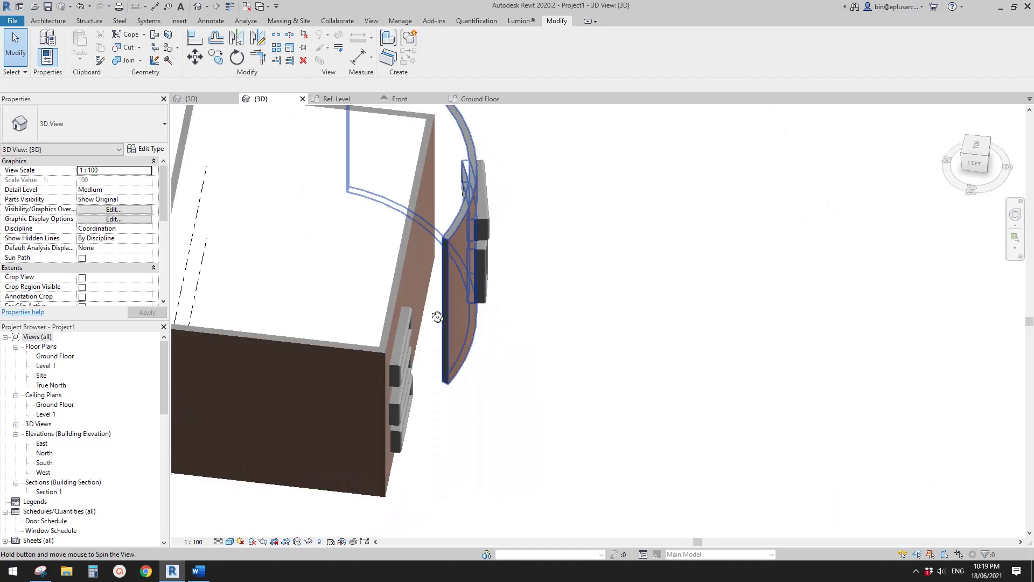
Step: Open the box window family for editing and, in the Front elevation, delete the lower reference plane together with its D2 dimension
left_click(480, 216)
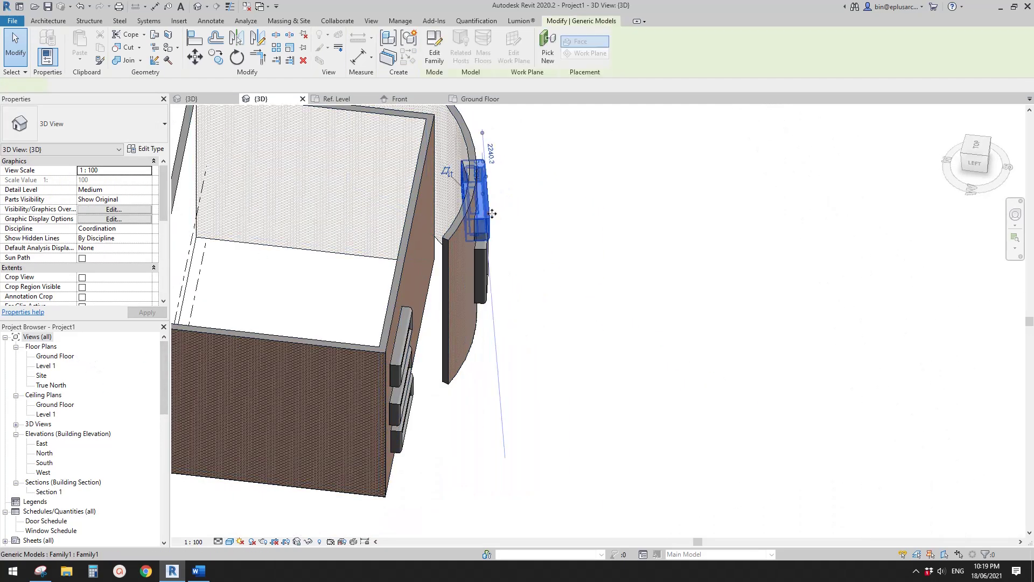
middle_click_drag(481, 215, 463, 108, "shift")
left_click(434, 53)
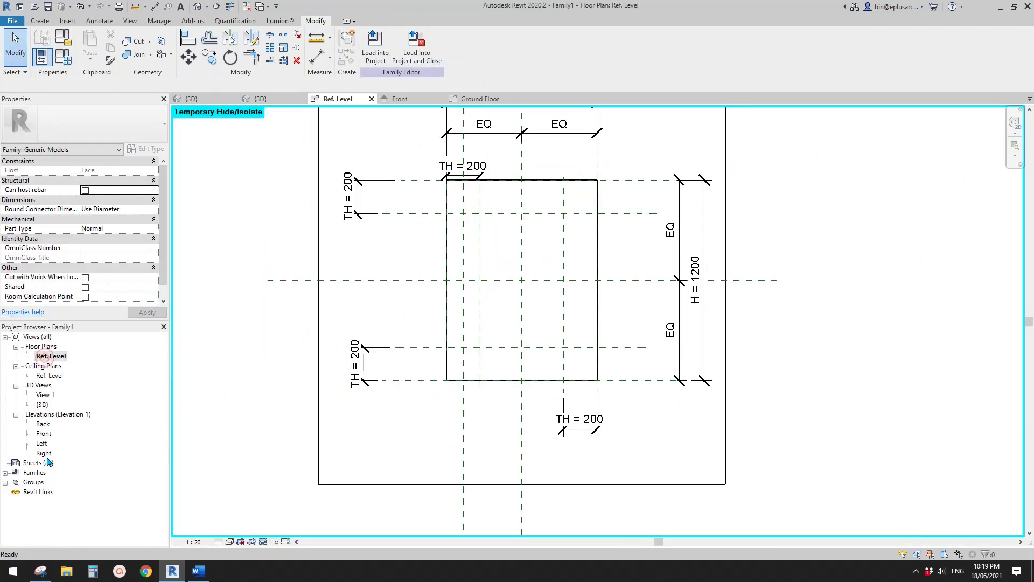
double_click(44, 433)
scroll(453, 371, "up", 2)
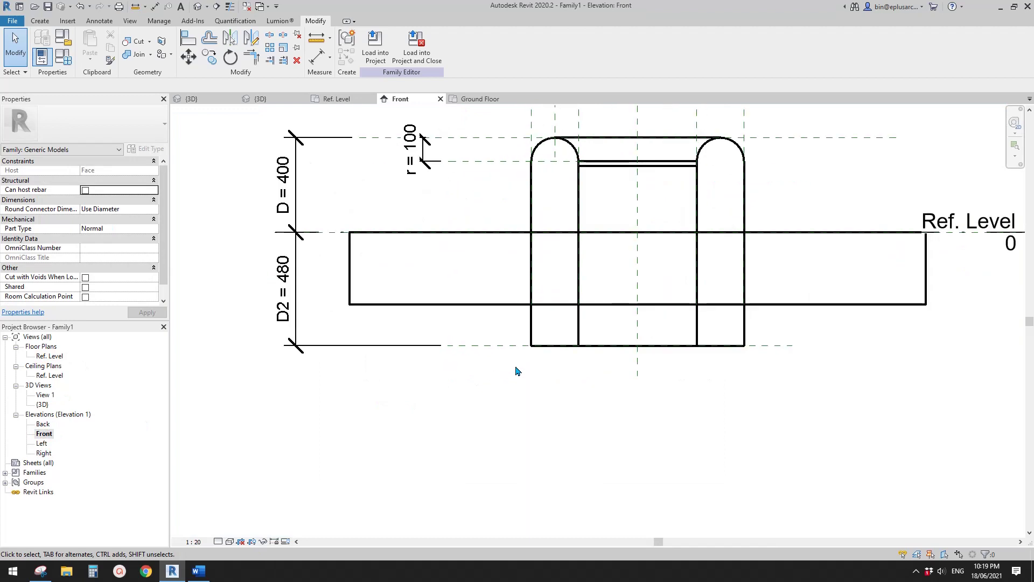
left_click(498, 346)
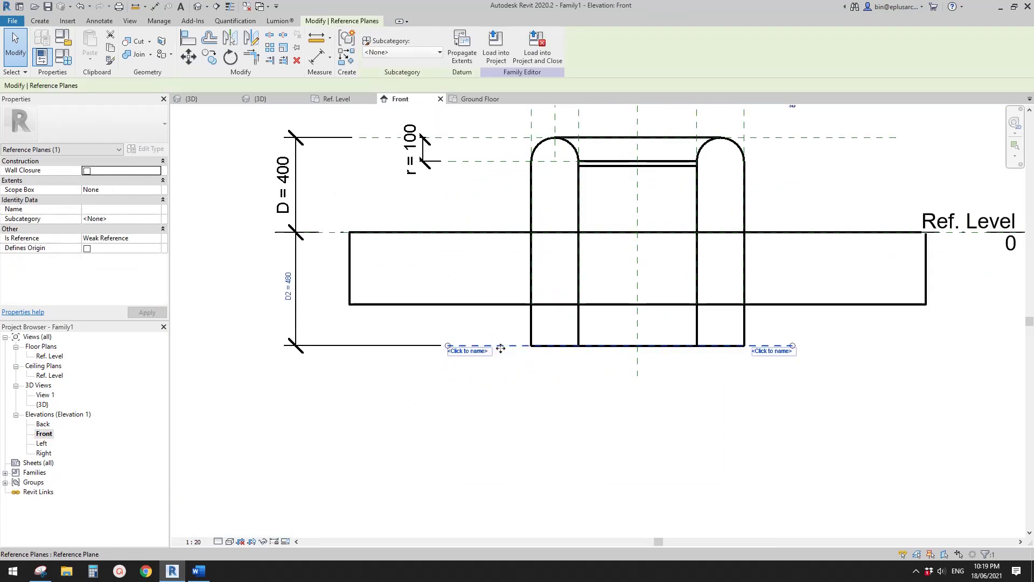
scroll(498, 348, "down", 2)
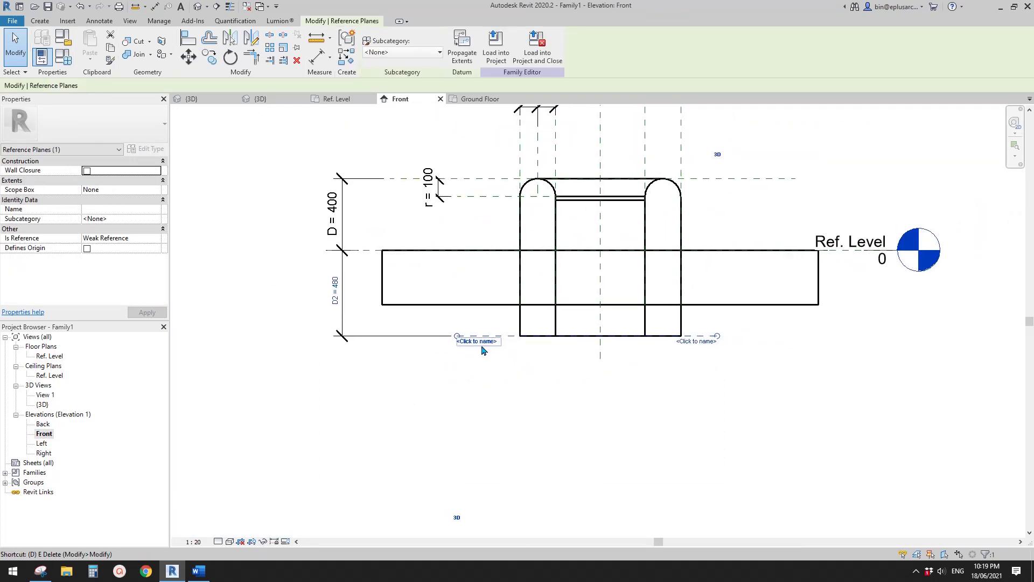
left_click(488, 344)
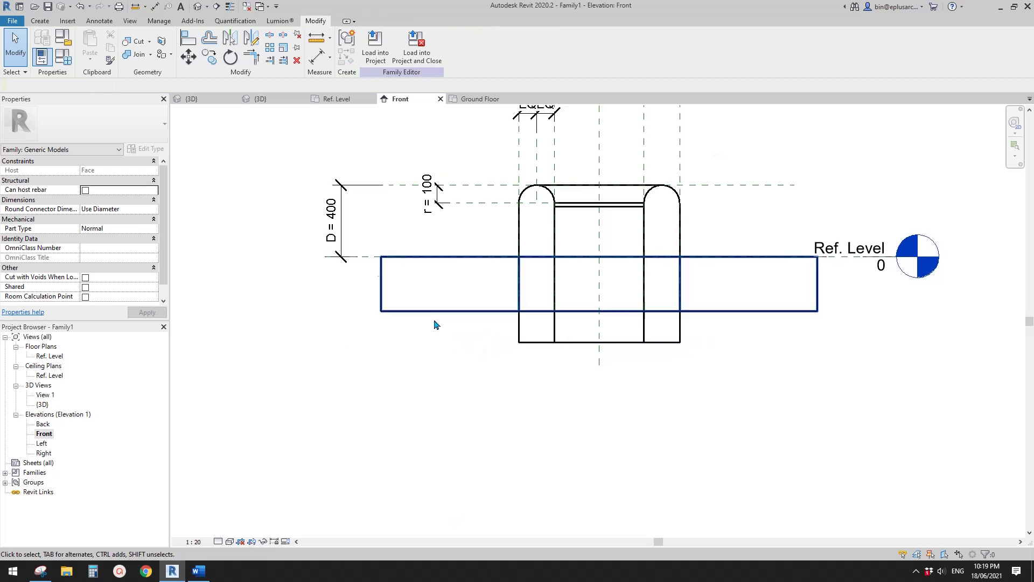
Step: Draw a horizontal reference line just below the frame's inner end, about 518 mm below Ref. Level
left_click(40, 20)
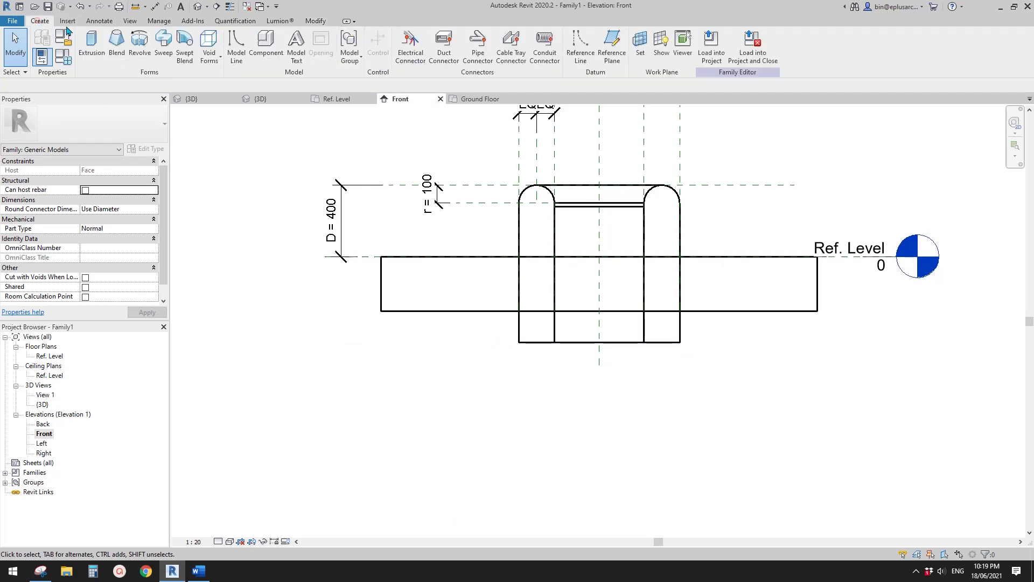
left_click(577, 61)
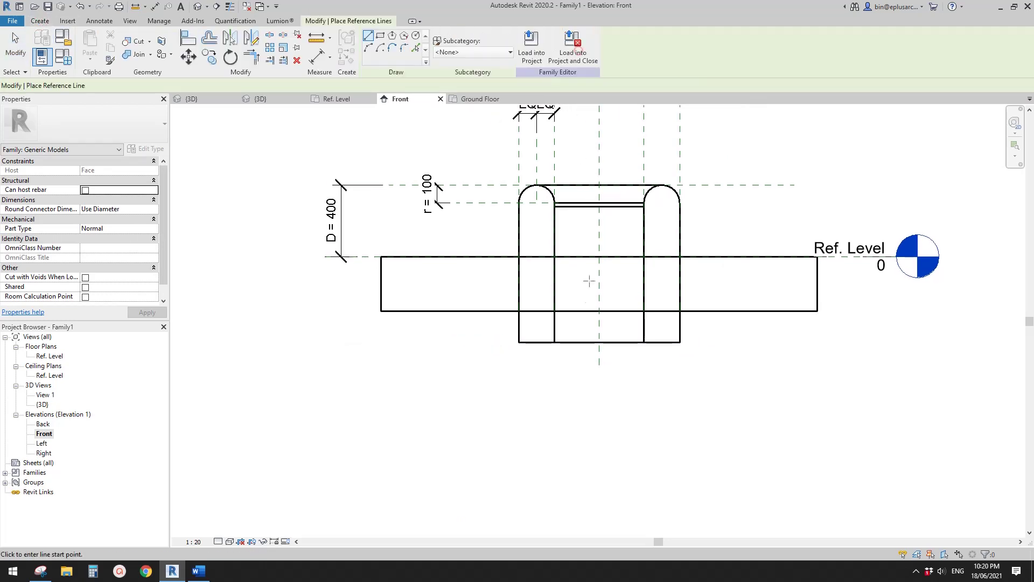
left_click(448, 349)
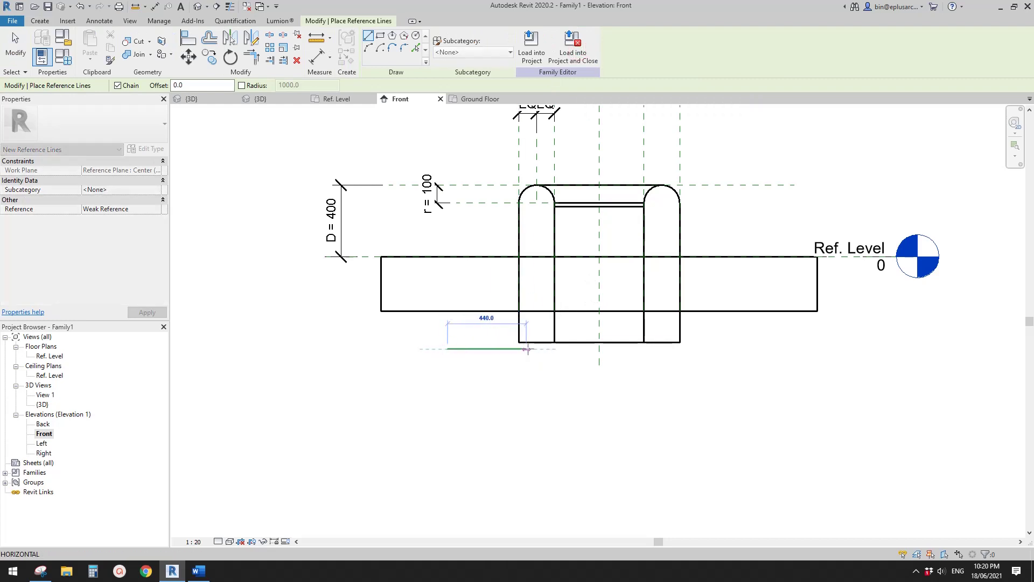
key("Escape")
key("Escape")
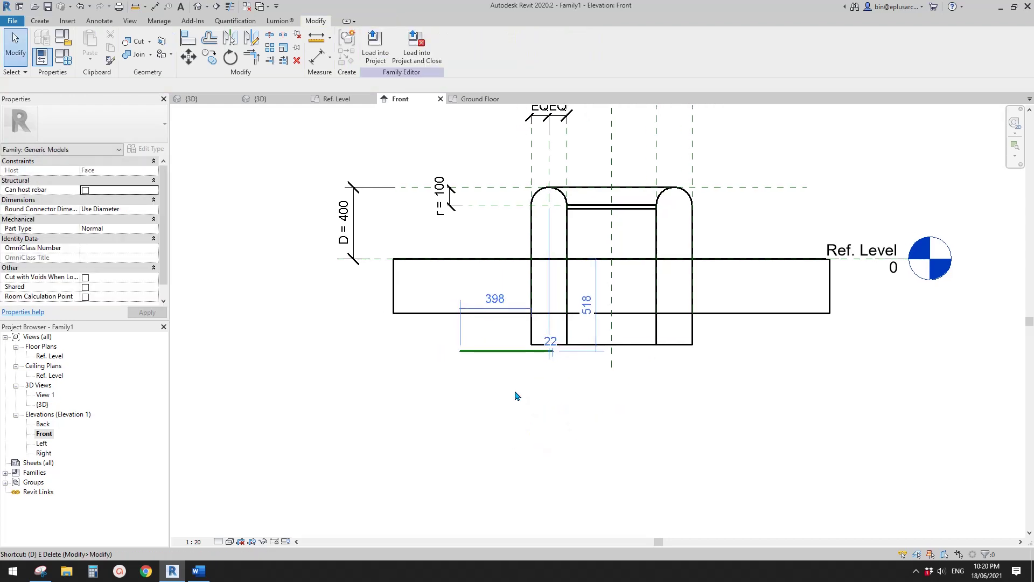
Step: Add an aligned dimension from the new reference line to Ref. Level, in line with the D dimension
key("i")
left_click(507, 353)
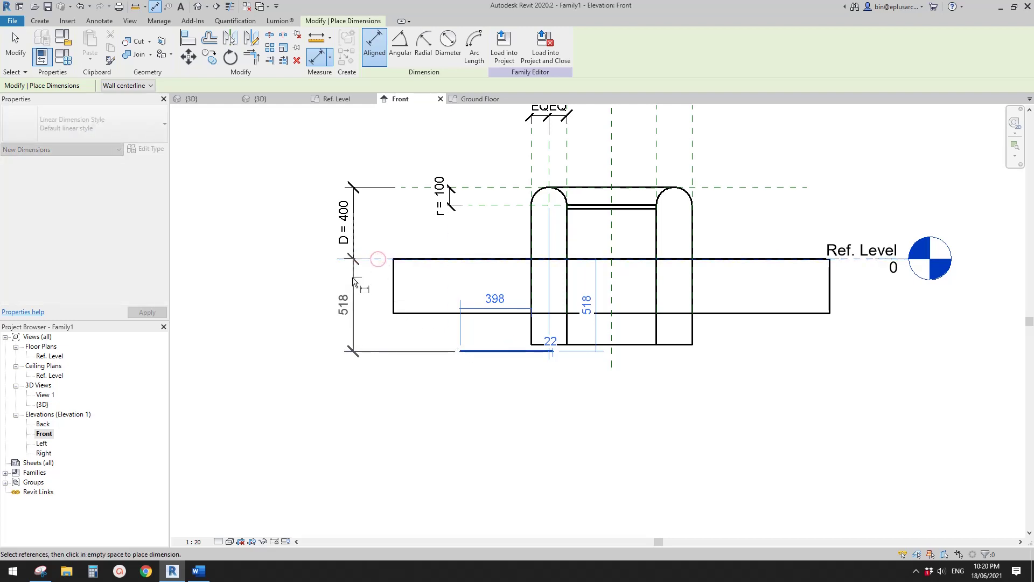
left_click(352, 278)
key("Escape")
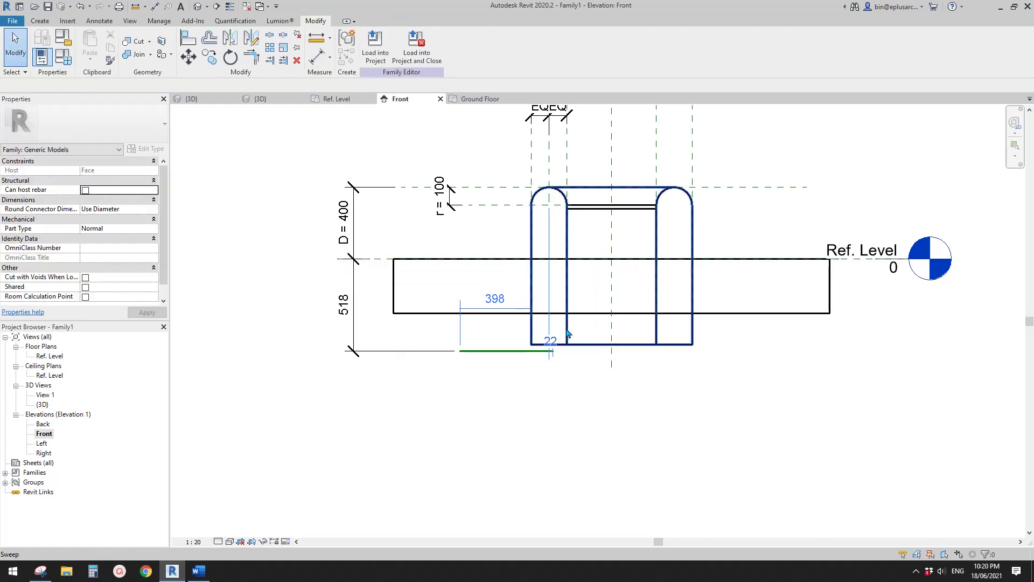
Step: Edit the frame sweep's profile so its bottom edge sits on the new reference line, and finish the sweep
left_click(568, 334)
left_click(373, 49)
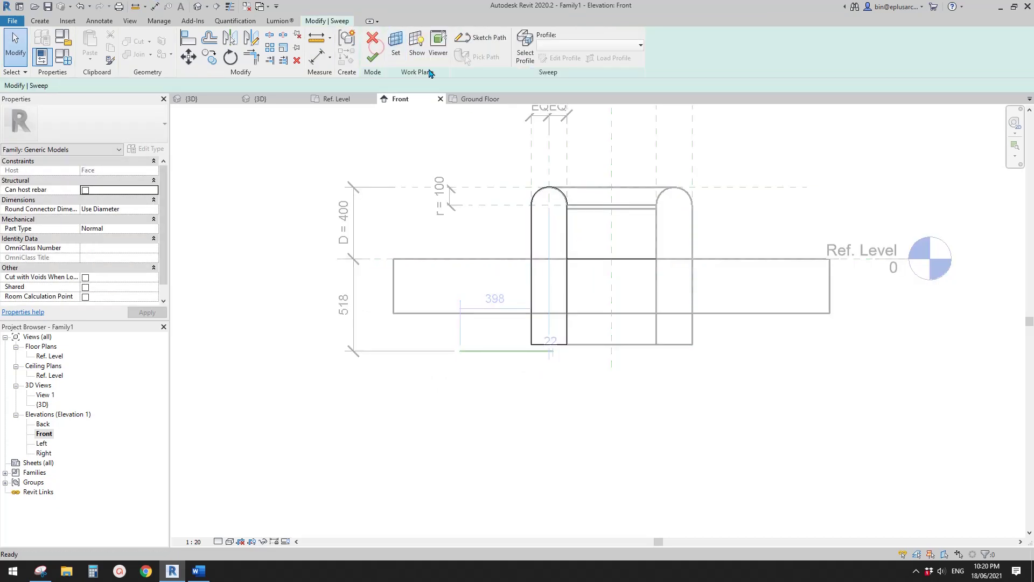
left_click(526, 57)
left_click(560, 58)
scroll(548, 345, "up", 5)
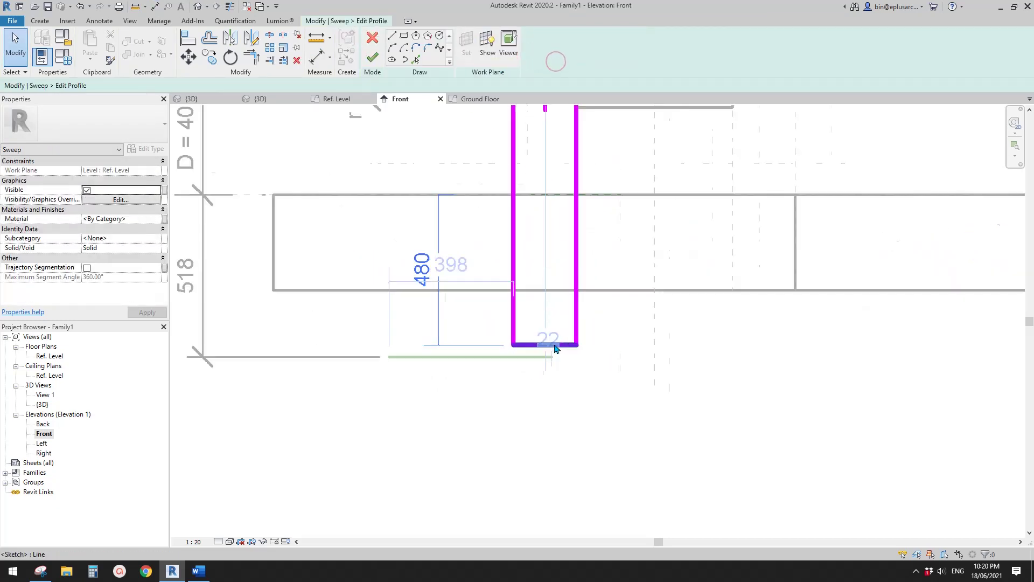
left_click_drag(526, 353, 531, 371)
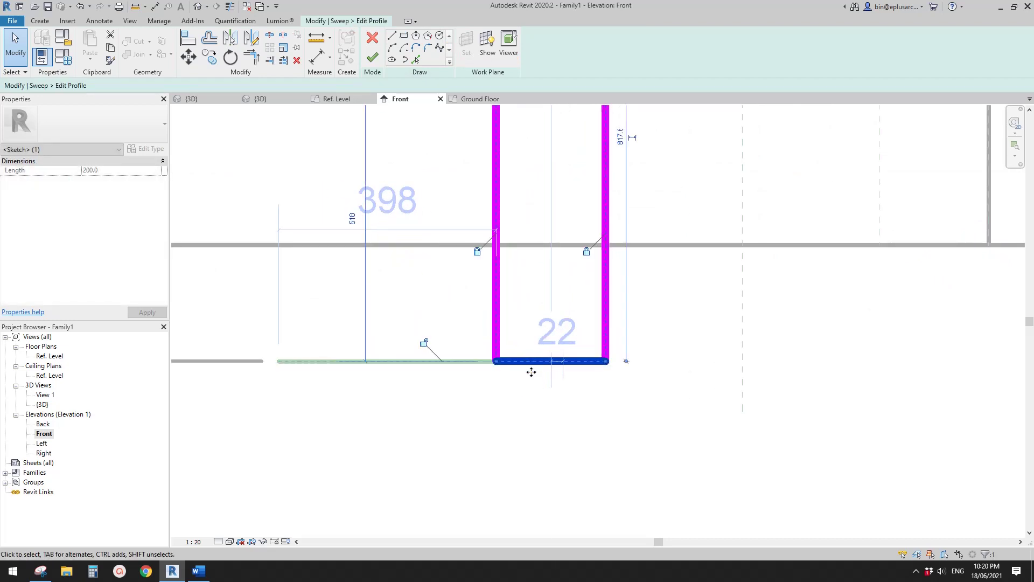
scroll(435, 347, "down", 5)
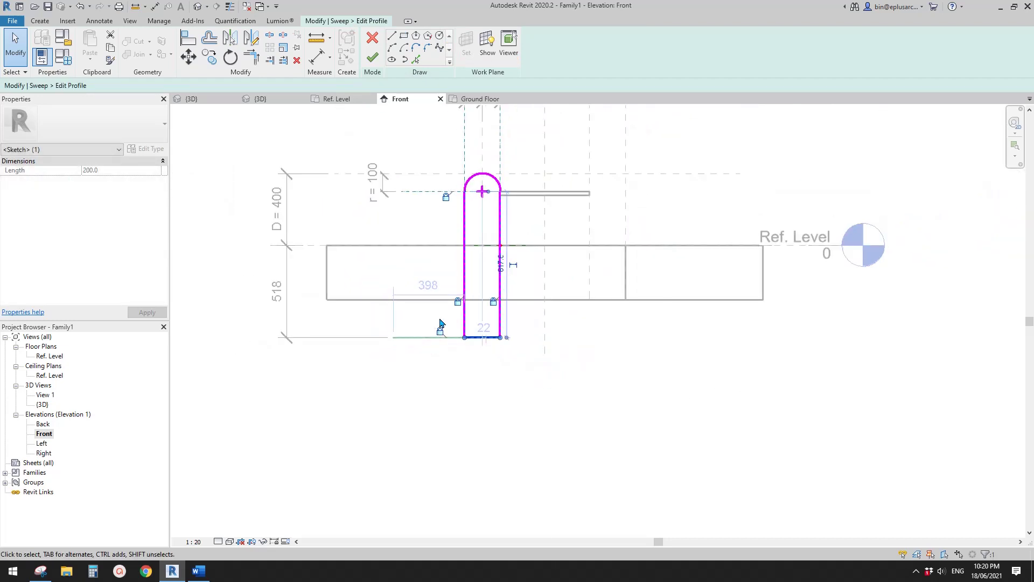
key("Escape")
left_click(377, 58)
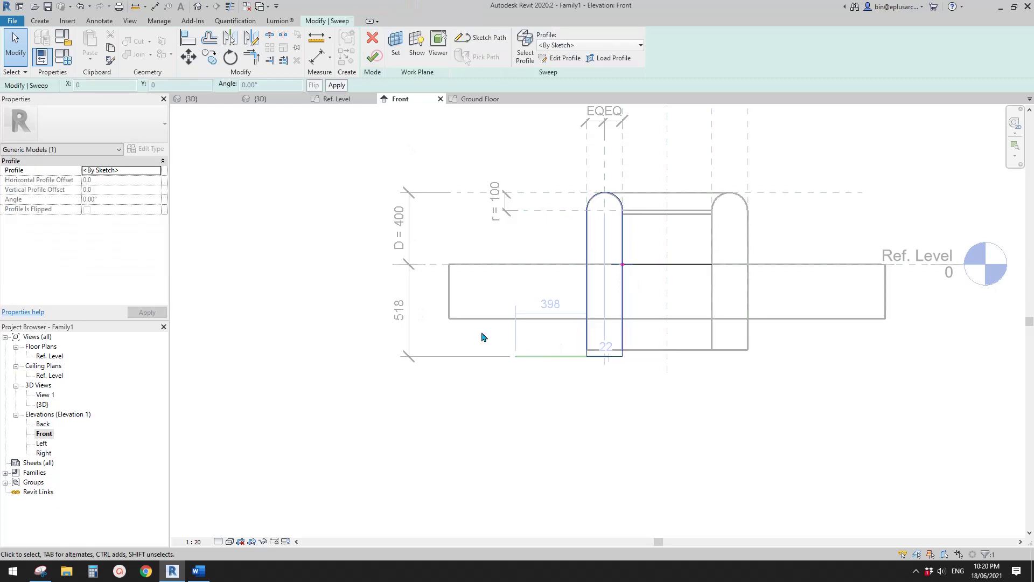
left_click(376, 59)
left_click(498, 124)
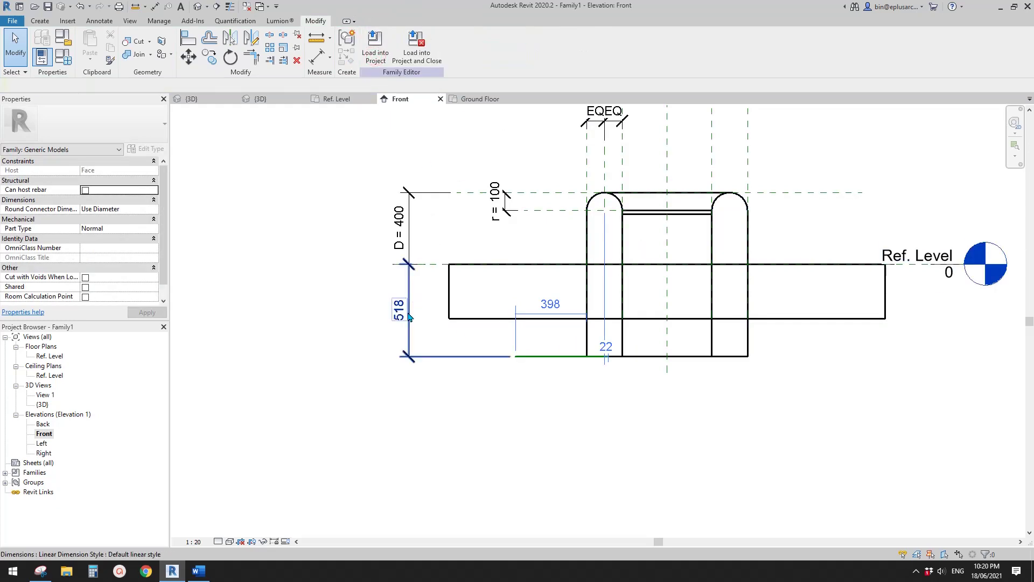
Step: Label the reference line's dimension with the D2 parameter and reload the family into the project, overwriting the existing version
left_click(407, 313)
left_click(445, 47)
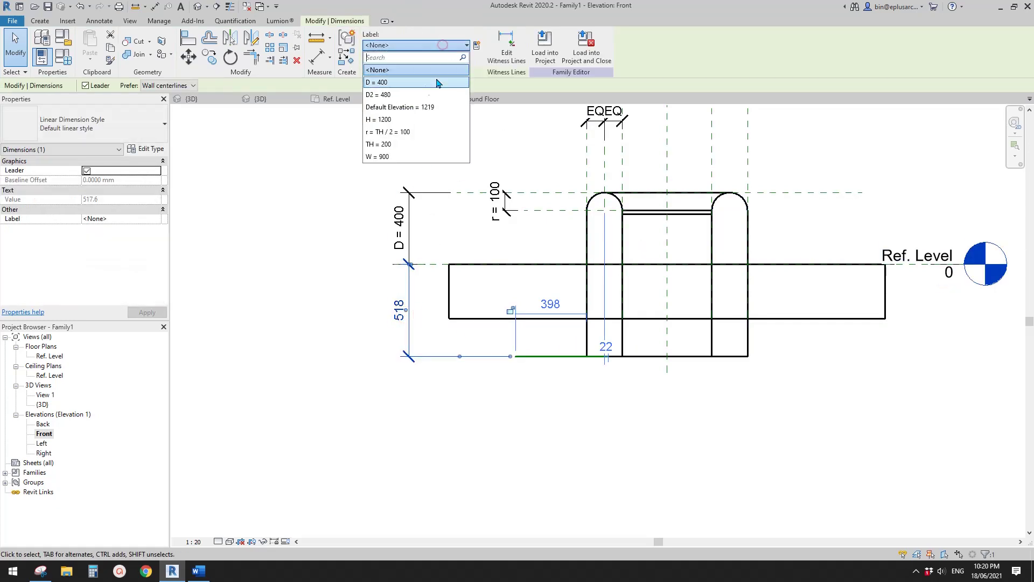
left_click(384, 95)
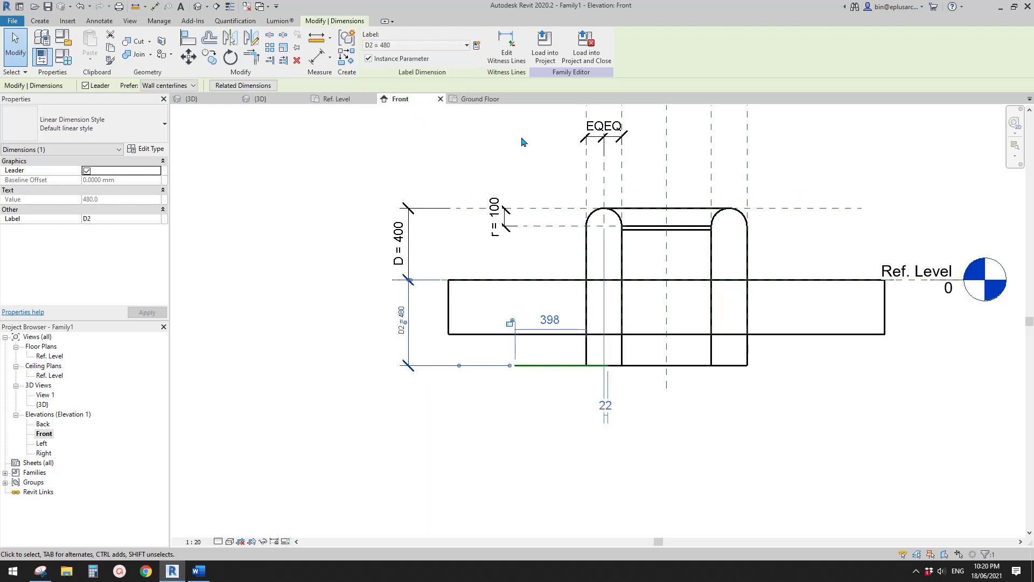
left_click(545, 56)
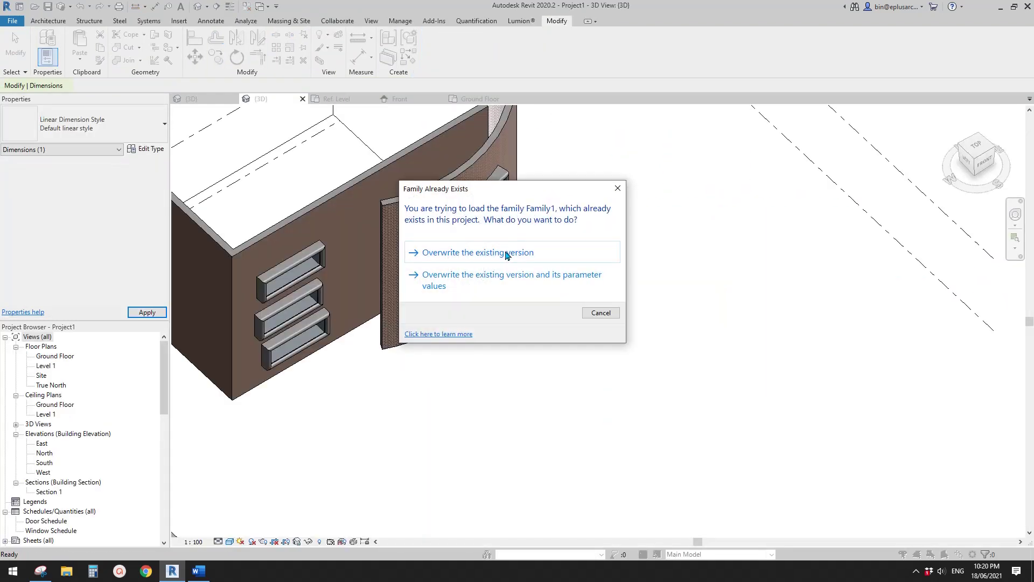
left_click(505, 253)
Step: Stretch the inner edge of the uppermost straight-wall box window in the 3D view, making D2 412.9
scroll(432, 196, "up", 2)
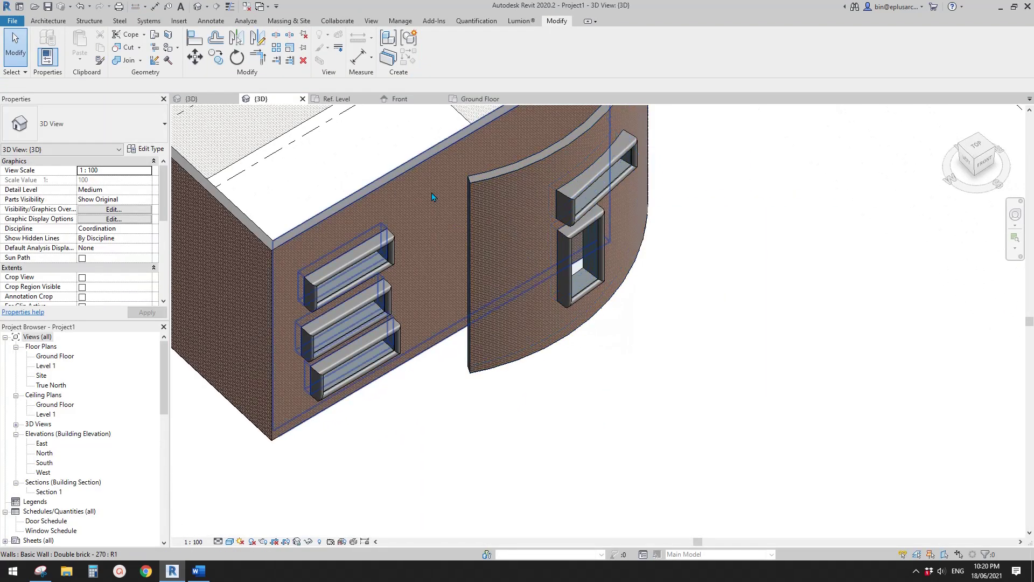
middle_click_drag(432, 197, 489, 215)
left_click(411, 290)
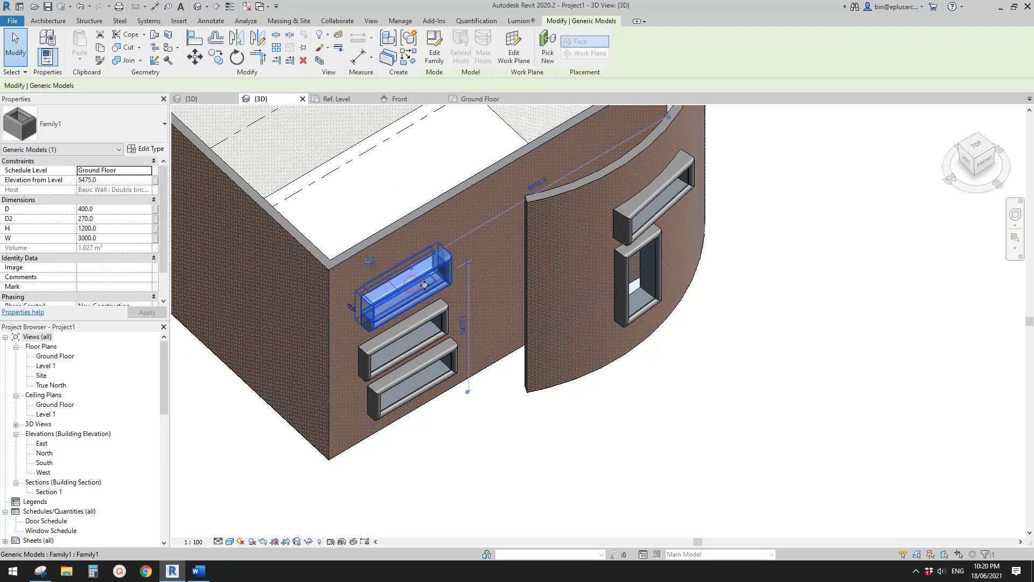
middle_click_drag(424, 285, 488, 291, "shift")
left_click_drag(549, 269, 548, 288)
middle_click_drag(554, 287, 578, 279, "shift")
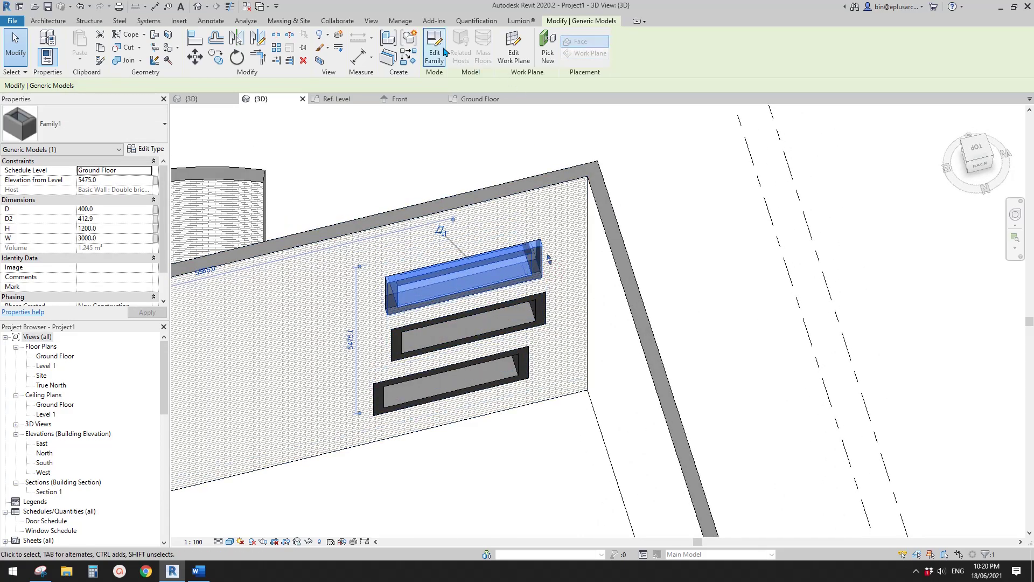
Step: Adjust the D2 reference line in the family's Front elevation to span only the opening between the frame's inner edges, and reload the family into the project
left_click(444, 51)
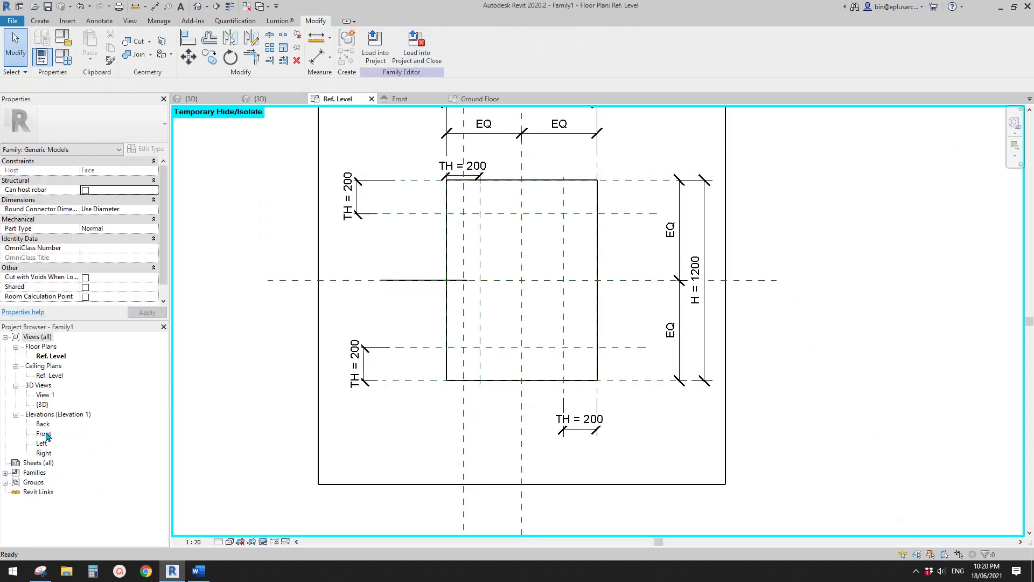
double_click(46, 434)
middle_click_drag(559, 383, 451, 361)
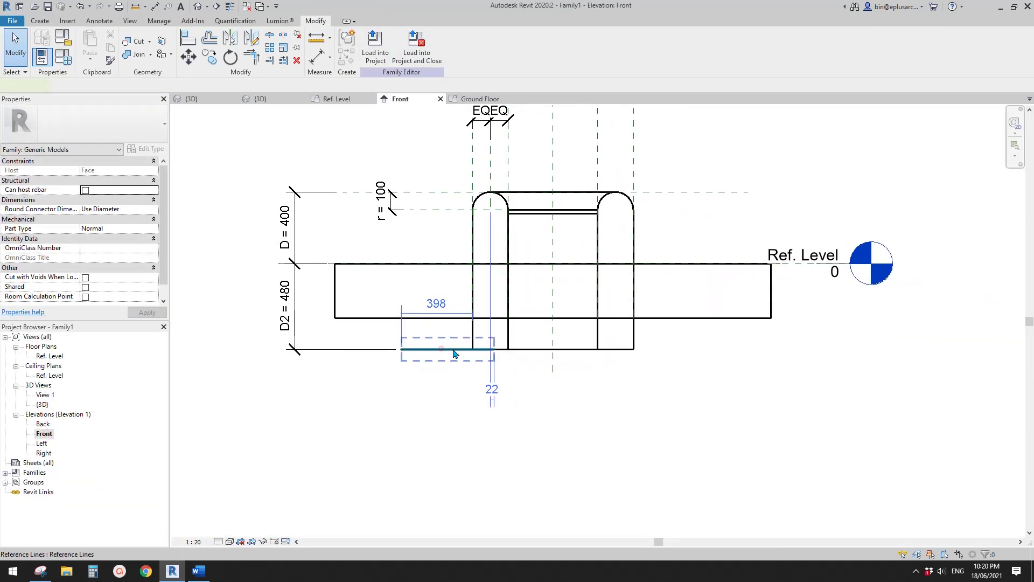
left_click(454, 354)
left_click(494, 349)
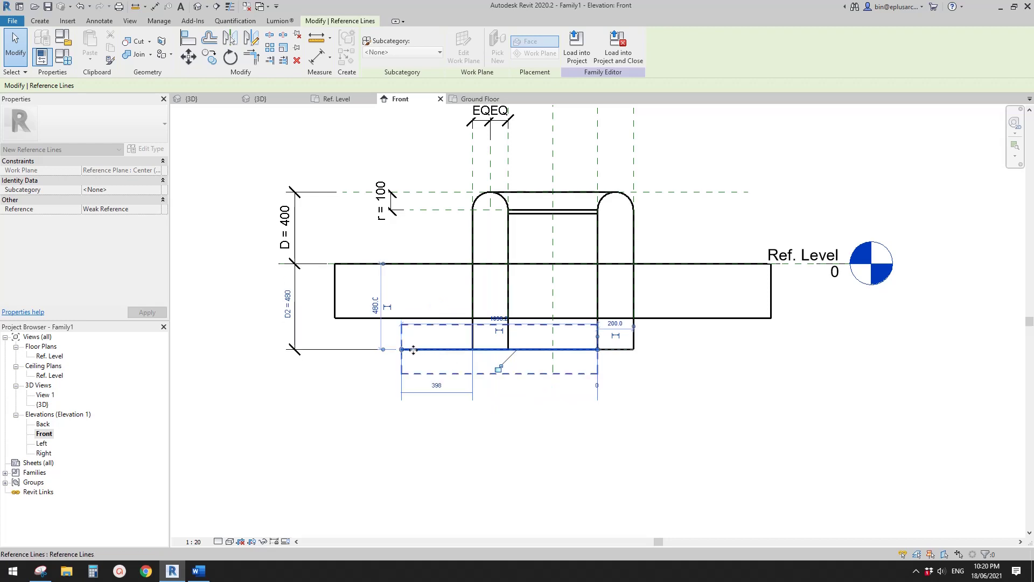
left_click_drag(401, 350, 515, 355)
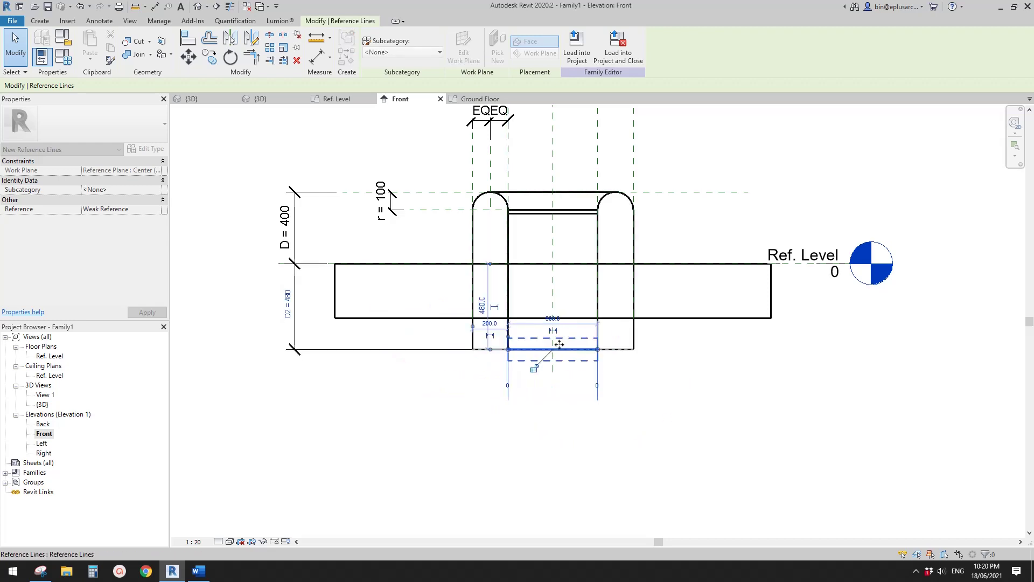
key("Escape")
key("Escape")
left_click(376, 52)
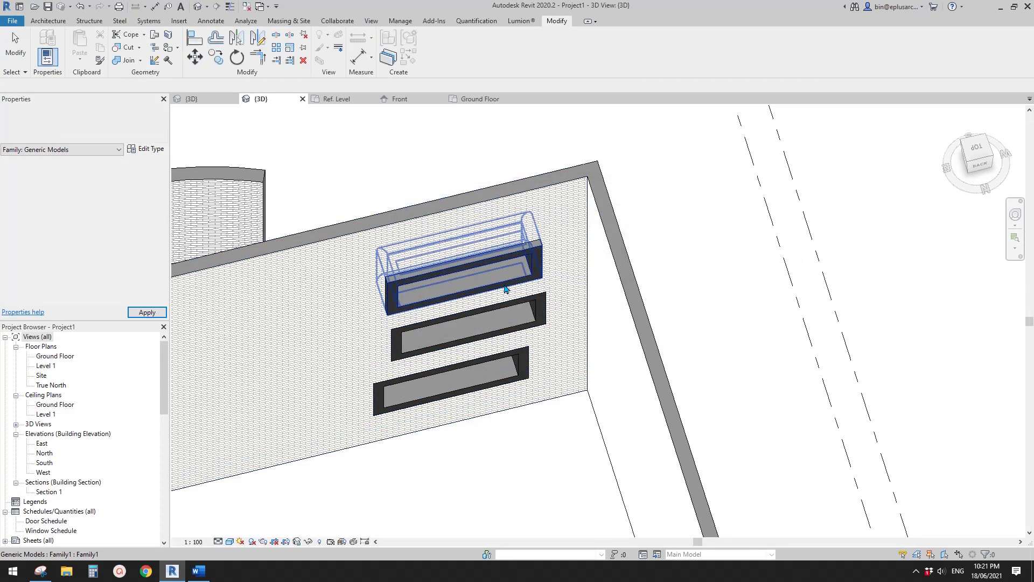
Step: Select and examine the reloaded box windows from the inside of the building
left_click(503, 291)
middle_click_drag(503, 290, 496, 329, "shift")
left_click(620, 277)
mouse_move(655, 323)
middle_mouse_down()
mouse_move(478, 343)
mouse_move(644, 321)
middle_mouse_up()
key("Escape")
left_click(510, 342)
scroll(576, 325, "down", 1)
middle_click_drag(704, 349, 814, 344)
left_click(753, 338)
scroll(753, 338, "up", 1)
scroll(760, 334, "down", 2)
Step: Inspect the curved-wall and straight-wall box windows from the outside, including the tall curved-wall window's instance dimensions
middle_click_drag(750, 341, 579, 245, "shift")
scroll(676, 328, "up", 1)
left_click(612, 301)
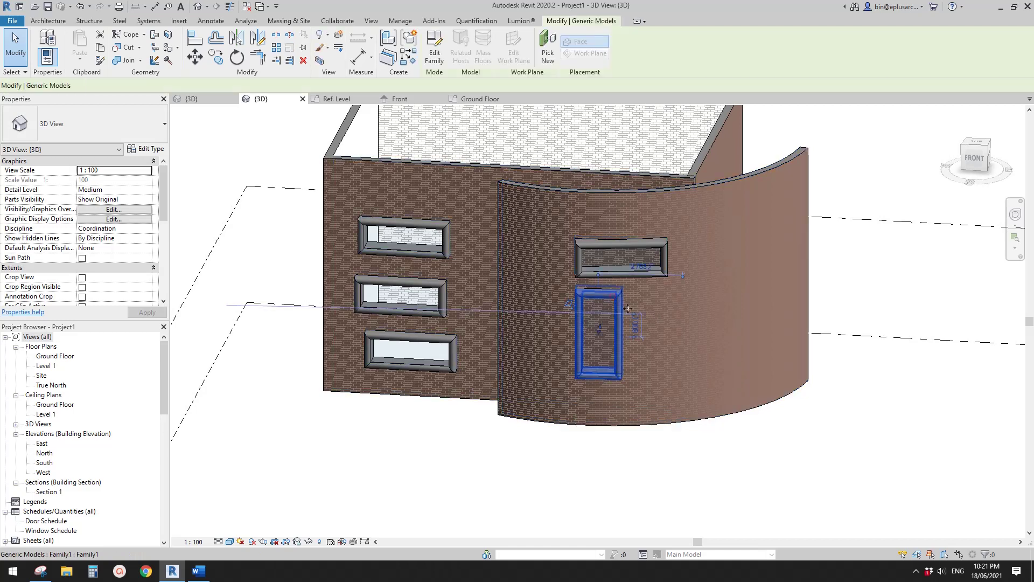
middle_click_drag(612, 301, 654, 309, "shift")
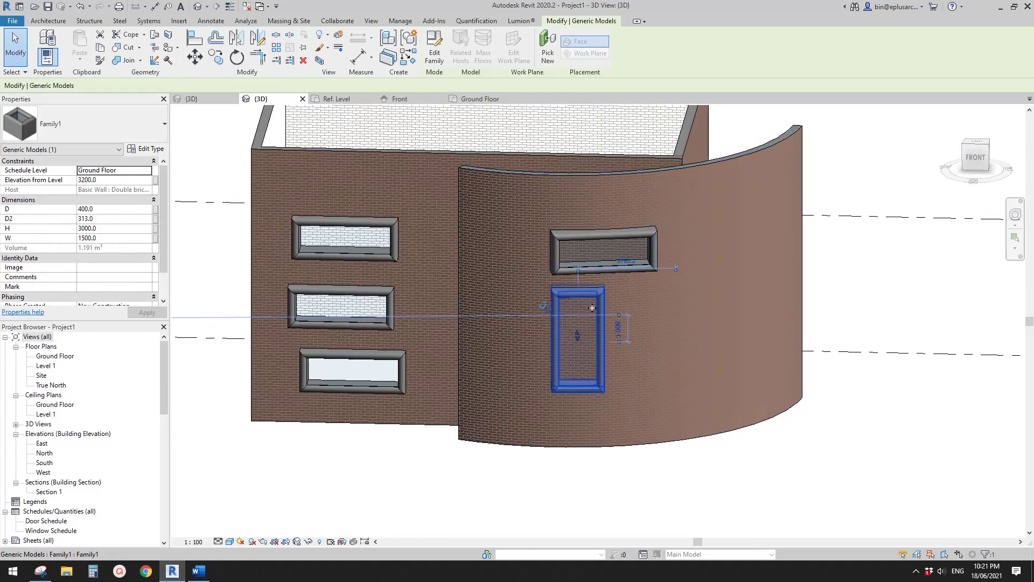
middle_click_drag(524, 223, 559, 316)
scroll(566, 238, "down", 1)
scroll(559, 317, "up", 2)
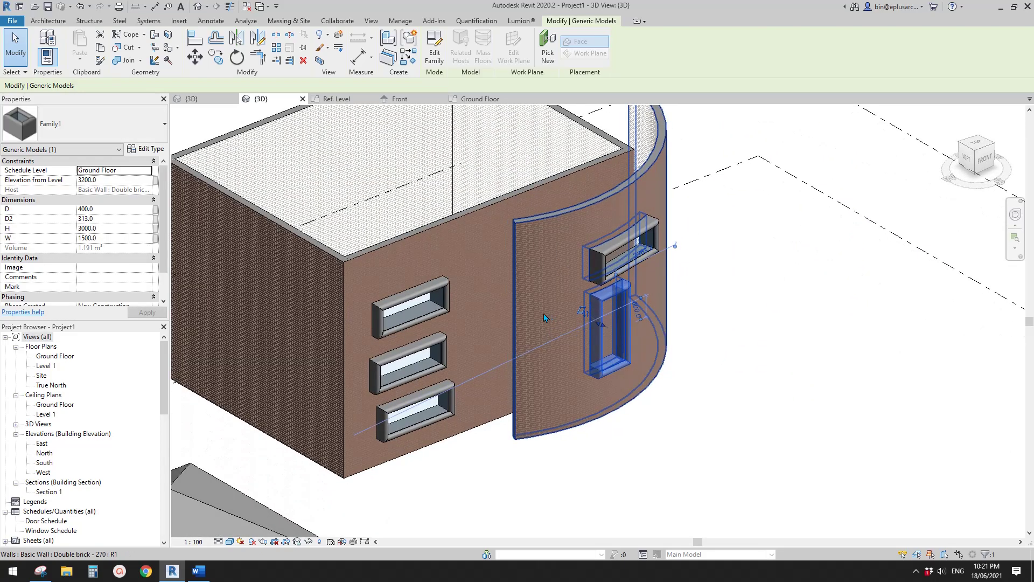
key("Escape")
middle_click_drag(596, 323, 829, 355, "shift")
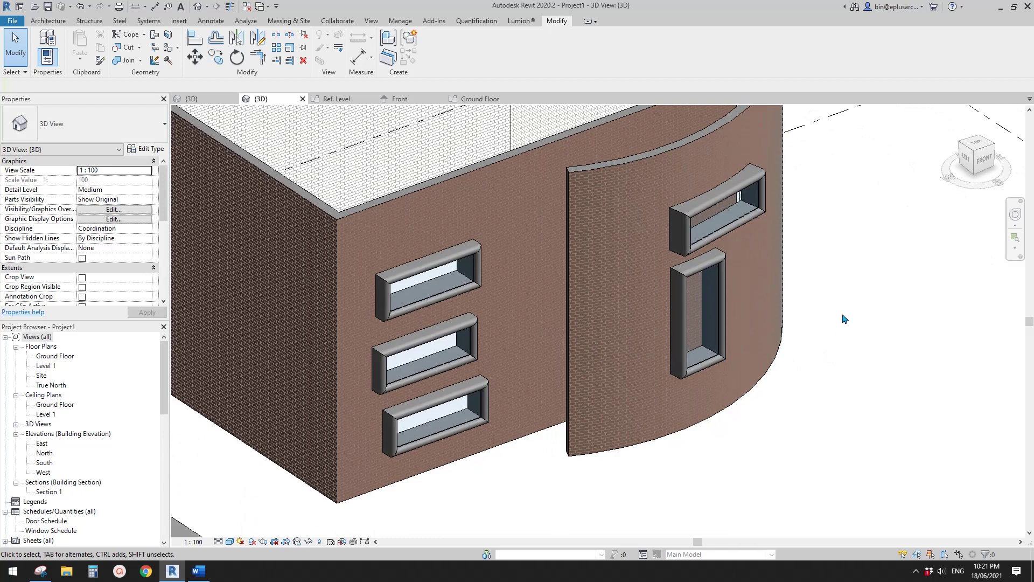